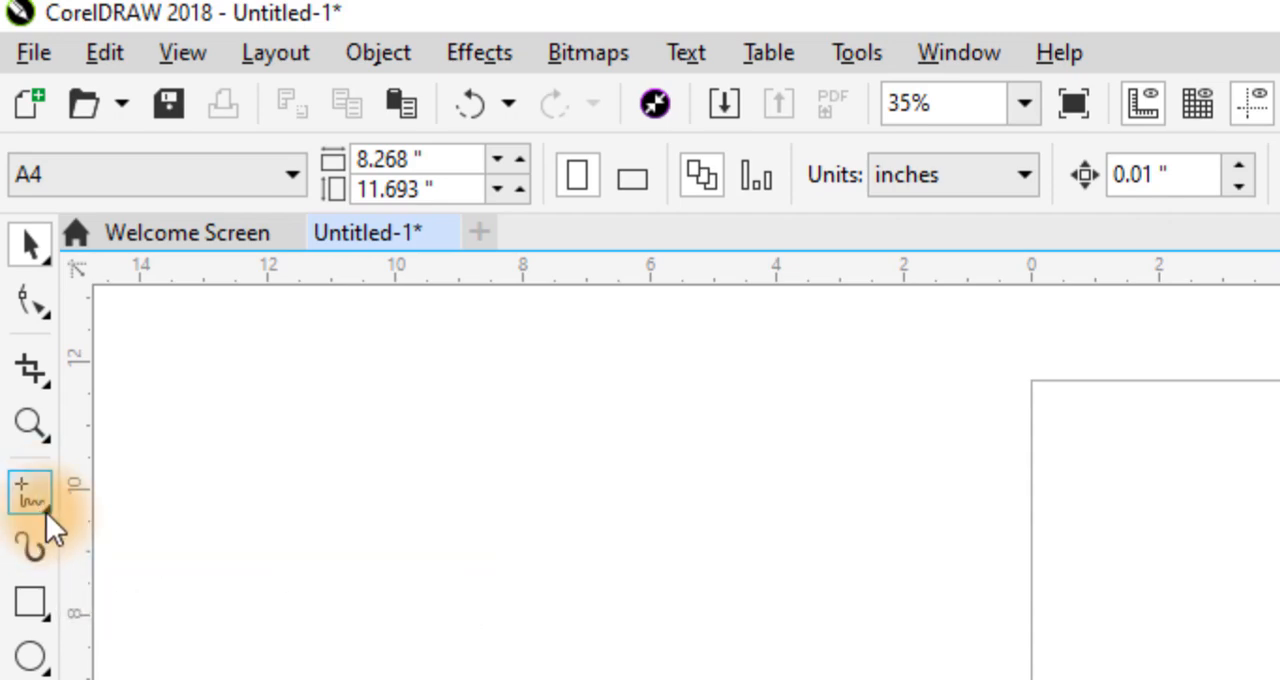
- Draw a closed wavy freehand shape about 7.1 by 6.3 inches and move it off the page to its left
{"action": "left_click", "coordinate": [46, 514]}
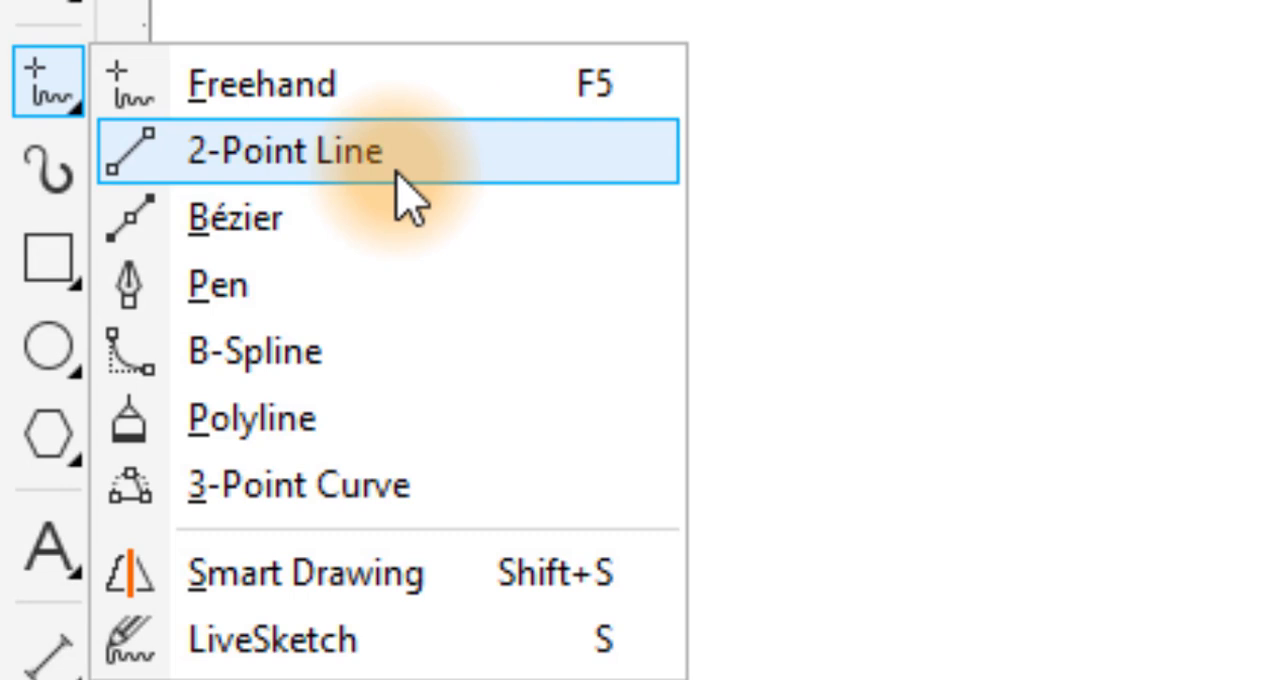
{"action": "left_click", "coordinate": [310, 90]}
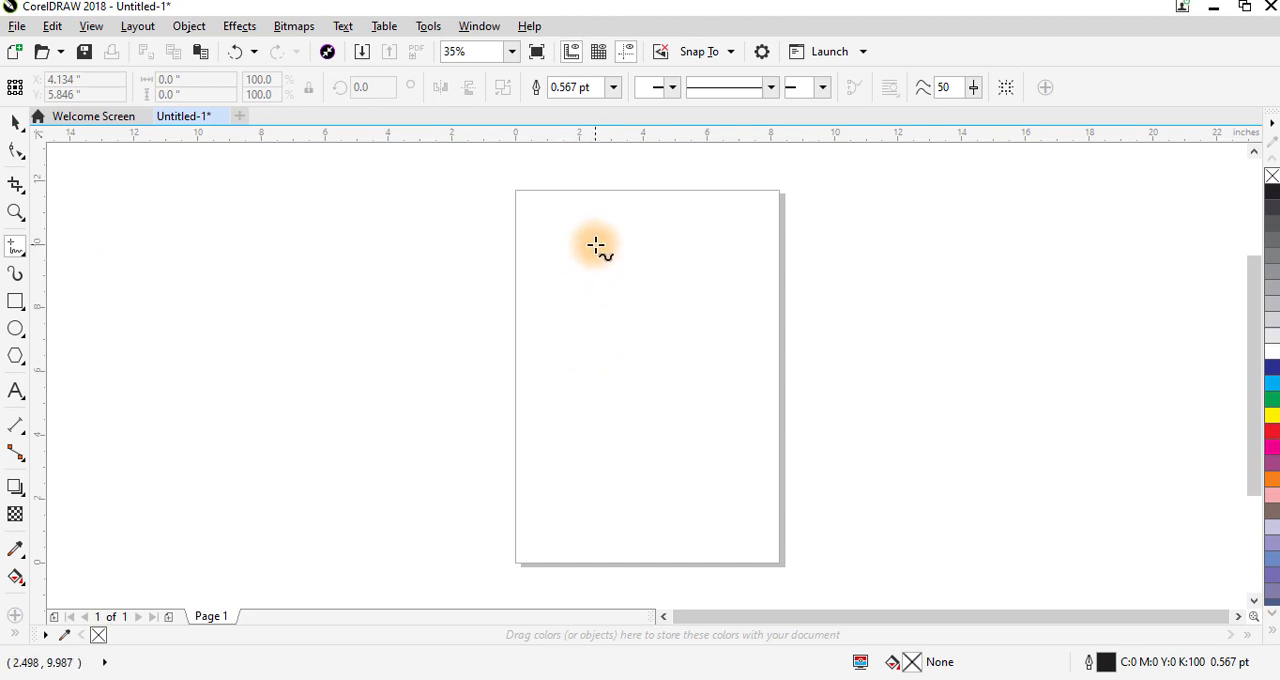
{"action": "mouse_move", "coordinate": [595, 245]}
{"action": "left_mouse_down"}
{"action": "mouse_move", "coordinate": [642, 272]}
{"action": "mouse_move", "coordinate": [640, 297]}
{"action": "mouse_move", "coordinate": [676, 297]}
{"action": "mouse_move", "coordinate": [683, 311]}
{"action": "mouse_move", "coordinate": [663, 346]}
{"action": "mouse_move", "coordinate": [708, 357]}
{"action": "mouse_move", "coordinate": [721, 381]}
{"action": "mouse_move", "coordinate": [693, 430]}
{"action": "mouse_move", "coordinate": [675, 399]}
{"action": "mouse_move", "coordinate": [630, 428]}
{"action": "mouse_move", "coordinate": [589, 378]}
{"action": "mouse_move", "coordinate": [522, 372]}
{"action": "mouse_move", "coordinate": [496, 345]}
{"action": "mouse_move", "coordinate": [517, 312]}
{"action": "mouse_move", "coordinate": [555, 318]}
{"action": "mouse_move", "coordinate": [572, 294]}
{"action": "mouse_move", "coordinate": [538, 270]}
{"action": "mouse_move", "coordinate": [536, 233]}
{"action": "mouse_move", "coordinate": [598, 248]}
{"action": "left_mouse_up"}
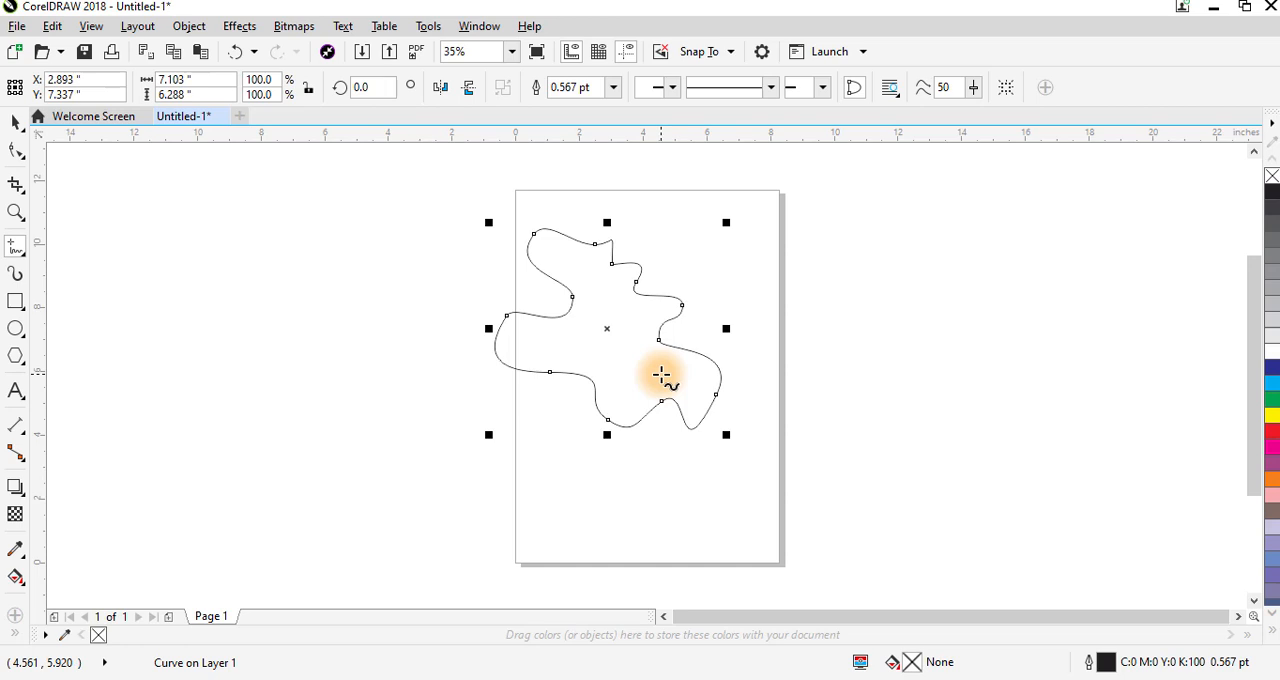
{"action": "left_click", "coordinate": [15, 122]}
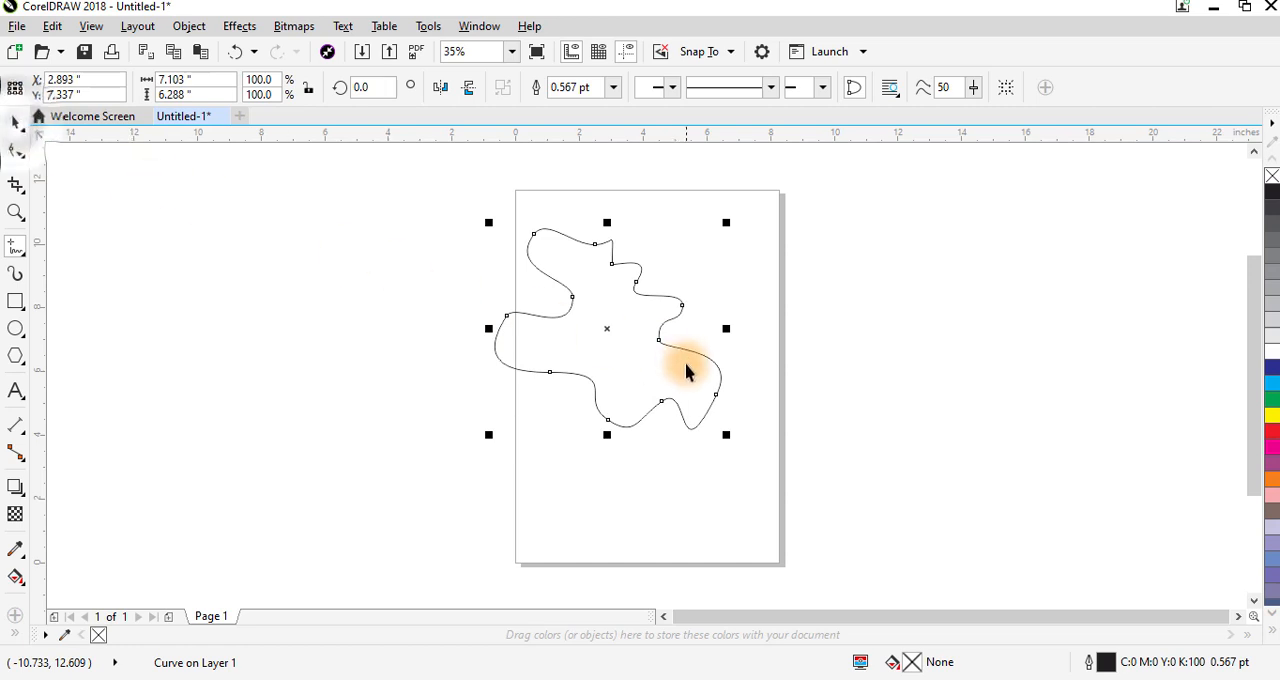
{"action": "left_click_drag", "start_coordinate": [606, 329], "coordinate": [354, 284]}
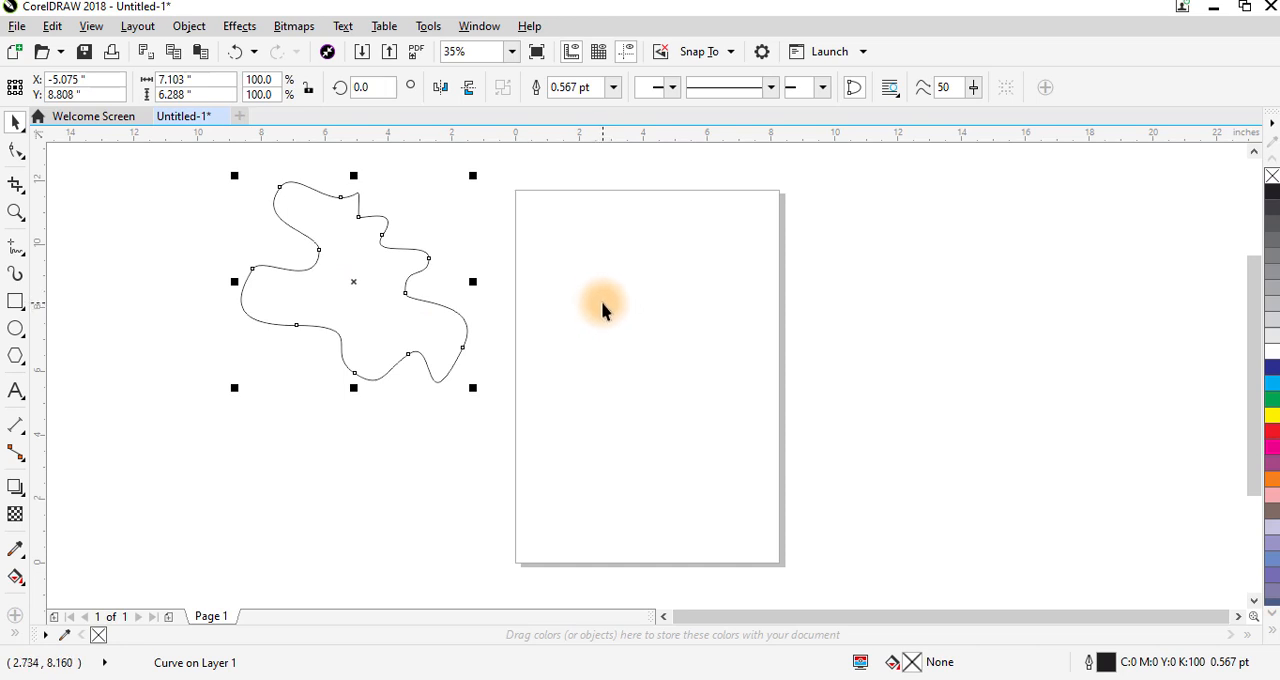
{"action": "key", "text": "F5"}
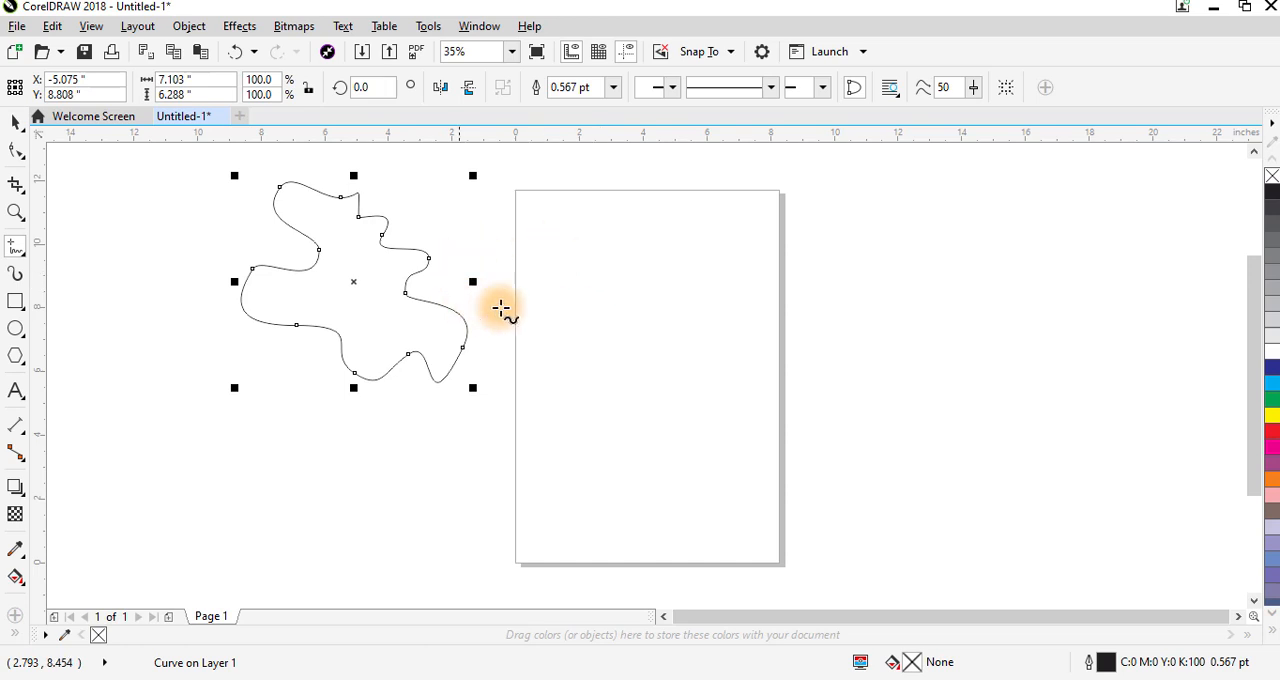
{"action": "left_click", "coordinate": [608, 292]}
{"action": "mouse_move", "coordinate": [587, 291]}
{"action": "left_mouse_down"}
{"action": "mouse_move", "coordinate": [597, 246]}
{"action": "mouse_move", "coordinate": [688, 238]}
{"action": "mouse_move", "coordinate": [728, 261]}
{"action": "mouse_move", "coordinate": [727, 312]}
{"action": "mouse_move", "coordinate": [691, 367]}
{"action": "mouse_move", "coordinate": [696, 396]}
{"action": "mouse_move", "coordinate": [750, 423]}
{"action": "mouse_move", "coordinate": [753, 518]}
{"action": "mouse_move", "coordinate": [731, 566]}
{"action": "mouse_move", "coordinate": [705, 579]}
{"action": "mouse_move", "coordinate": [688, 543]}
{"action": "mouse_move", "coordinate": [724, 451]}
{"action": "mouse_move", "coordinate": [667, 412]}
{"action": "mouse_move", "coordinate": [655, 381]}
{"action": "mouse_move", "coordinate": [685, 317]}
{"action": "mouse_move", "coordinate": [659, 295]}
{"action": "mouse_move", "coordinate": [627, 324]}
{"action": "mouse_move", "coordinate": [612, 385]}
{"action": "mouse_move", "coordinate": [614, 418]}
{"action": "mouse_move", "coordinate": [668, 471]}
{"action": "mouse_move", "coordinate": [664, 519]}
{"action": "mouse_move", "coordinate": [611, 548]}
{"action": "mouse_move", "coordinate": [592, 531]}
{"action": "mouse_move", "coordinate": [578, 427]}
{"action": "mouse_move", "coordinate": [614, 317]}
{"action": "left_mouse_up"}
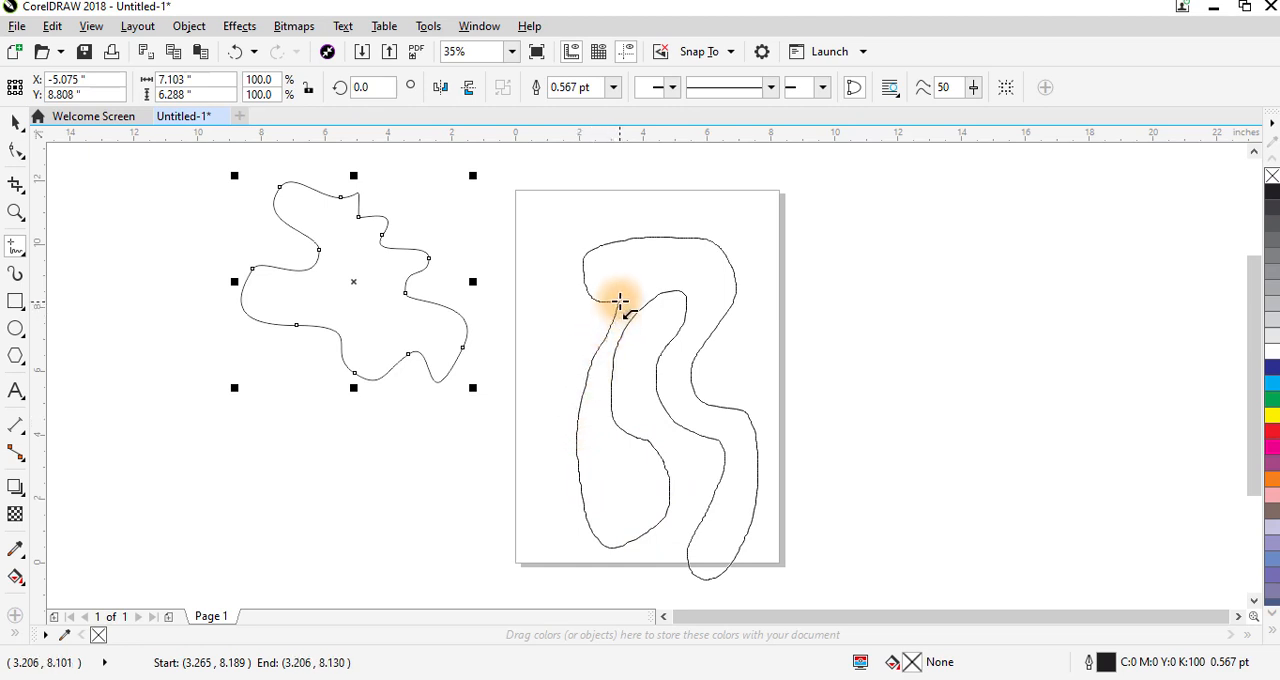
{"action": "left_click_drag", "start_coordinate": [620, 299], "coordinate": [615, 295]}
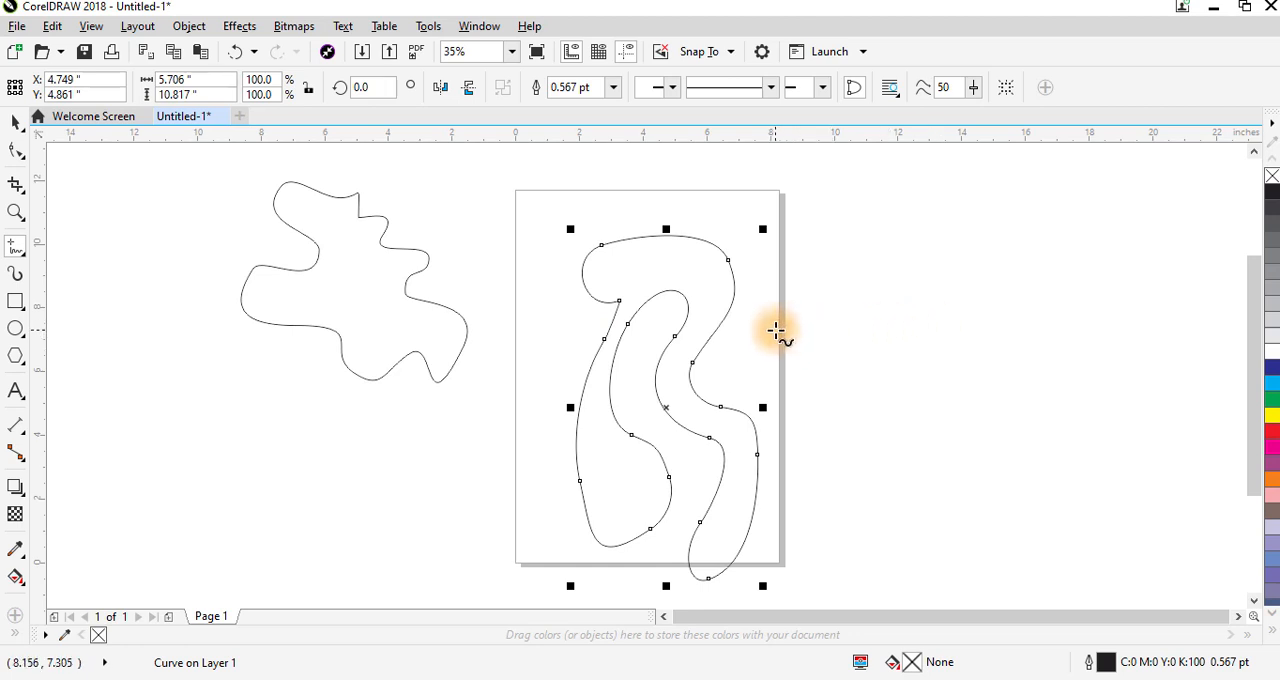
{"action": "key", "text": "Delete"}
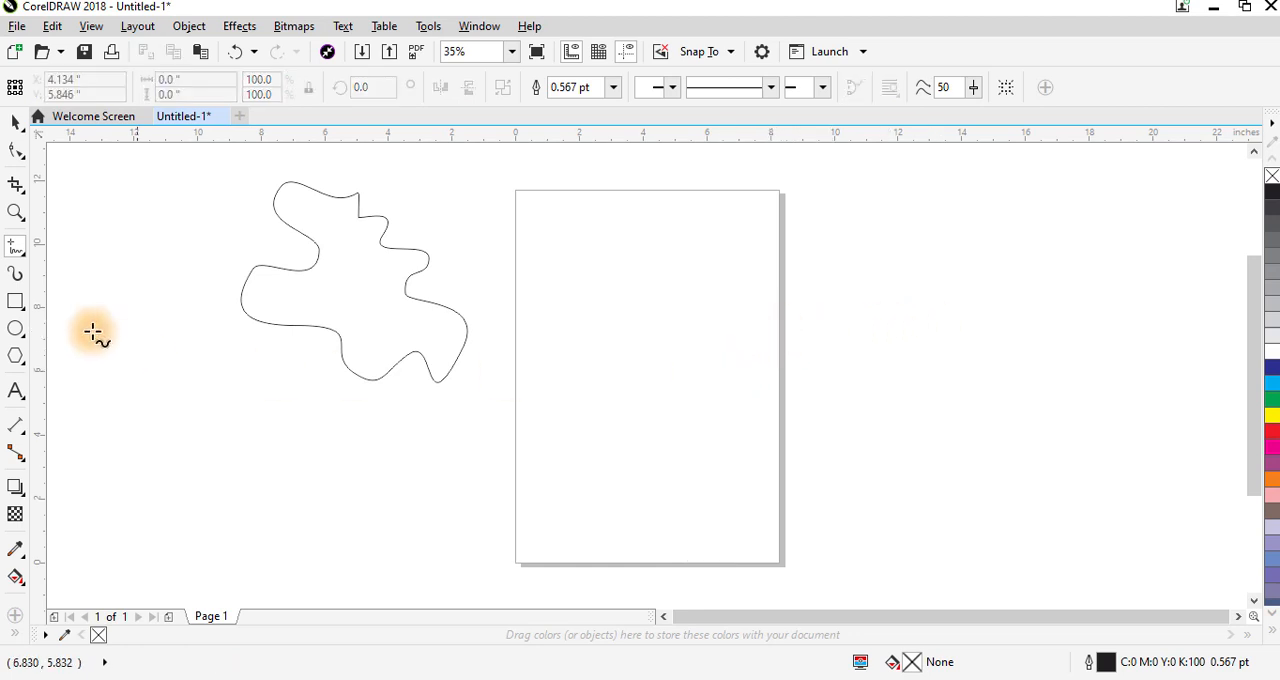
- Draw a closed freehand S-shaped outline about 6.8 by 10.2 inches and move it off the page to its right
{"action": "mouse_move", "coordinate": [670, 323]}
{"action": "left_mouse_down"}
{"action": "mouse_move", "coordinate": [700, 322]}
{"action": "mouse_move", "coordinate": [700, 289]}
{"action": "mouse_move", "coordinate": [663, 251]}
{"action": "mouse_move", "coordinate": [613, 252]}
{"action": "mouse_move", "coordinate": [563, 286]}
{"action": "mouse_move", "coordinate": [540, 349]}
{"action": "mouse_move", "coordinate": [557, 386]}
{"action": "mouse_move", "coordinate": [714, 443]}
{"action": "mouse_move", "coordinate": [712, 506]}
{"action": "mouse_move", "coordinate": [655, 547]}
{"action": "mouse_move", "coordinate": [608, 549]}
{"action": "mouse_move", "coordinate": [574, 534]}
{"action": "mouse_move", "coordinate": [560, 514]}
{"action": "mouse_move", "coordinate": [568, 498]}
{"action": "mouse_move", "coordinate": [619, 495]}
{"action": "mouse_move", "coordinate": [674, 466]}
{"action": "mouse_move", "coordinate": [643, 435]}
{"action": "mouse_move", "coordinate": [553, 410]}
{"action": "mouse_move", "coordinate": [514, 337]}
{"action": "mouse_move", "coordinate": [560, 260]}
{"action": "mouse_move", "coordinate": [631, 220]}
{"action": "mouse_move", "coordinate": [718, 268]}
{"action": "mouse_move", "coordinate": [727, 318]}
{"action": "mouse_move", "coordinate": [662, 350]}
{"action": "mouse_move", "coordinate": [655, 330]}
{"action": "mouse_move", "coordinate": [667, 322]}
{"action": "left_mouse_up"}
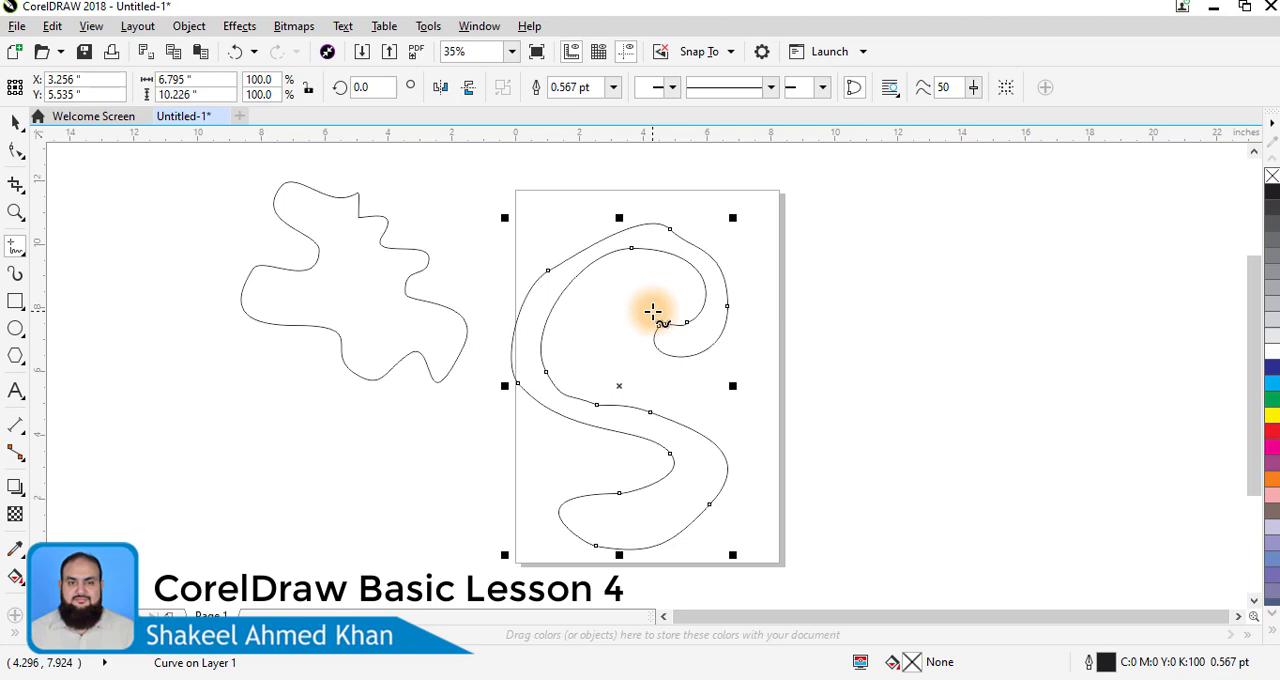
{"action": "left_click", "coordinate": [15, 130]}
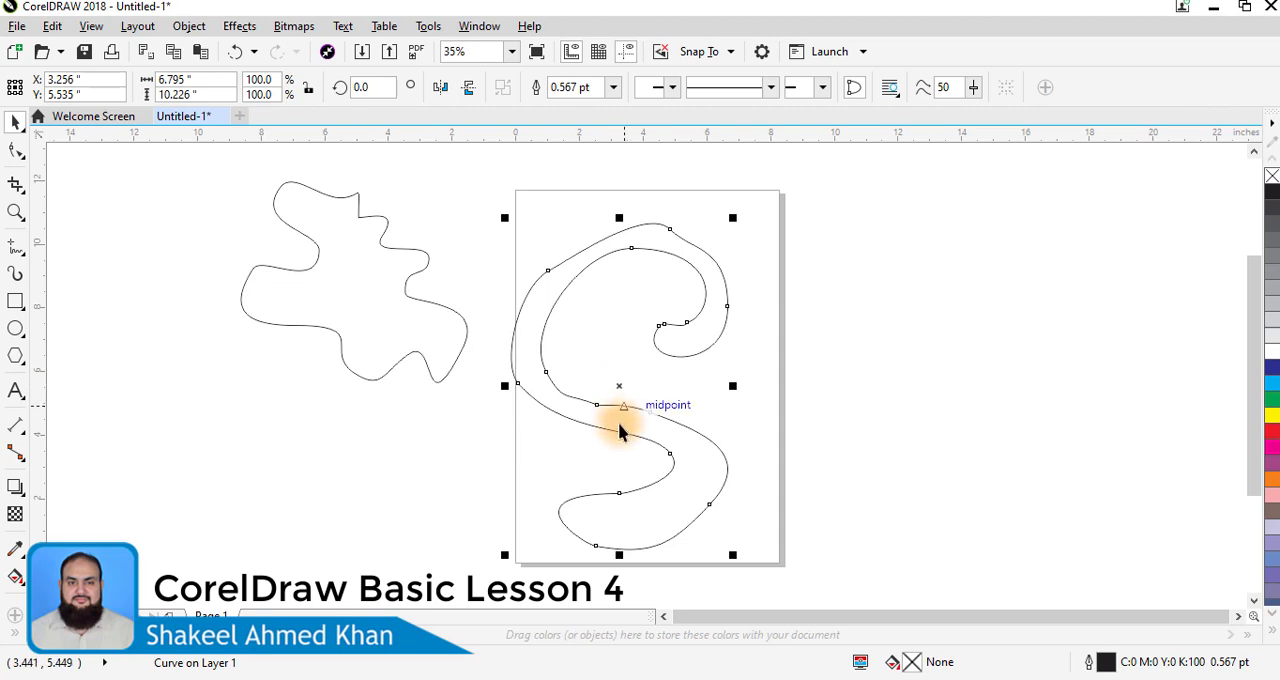
{"action": "left_click_drag", "start_coordinate": [620, 382], "coordinate": [915, 345]}
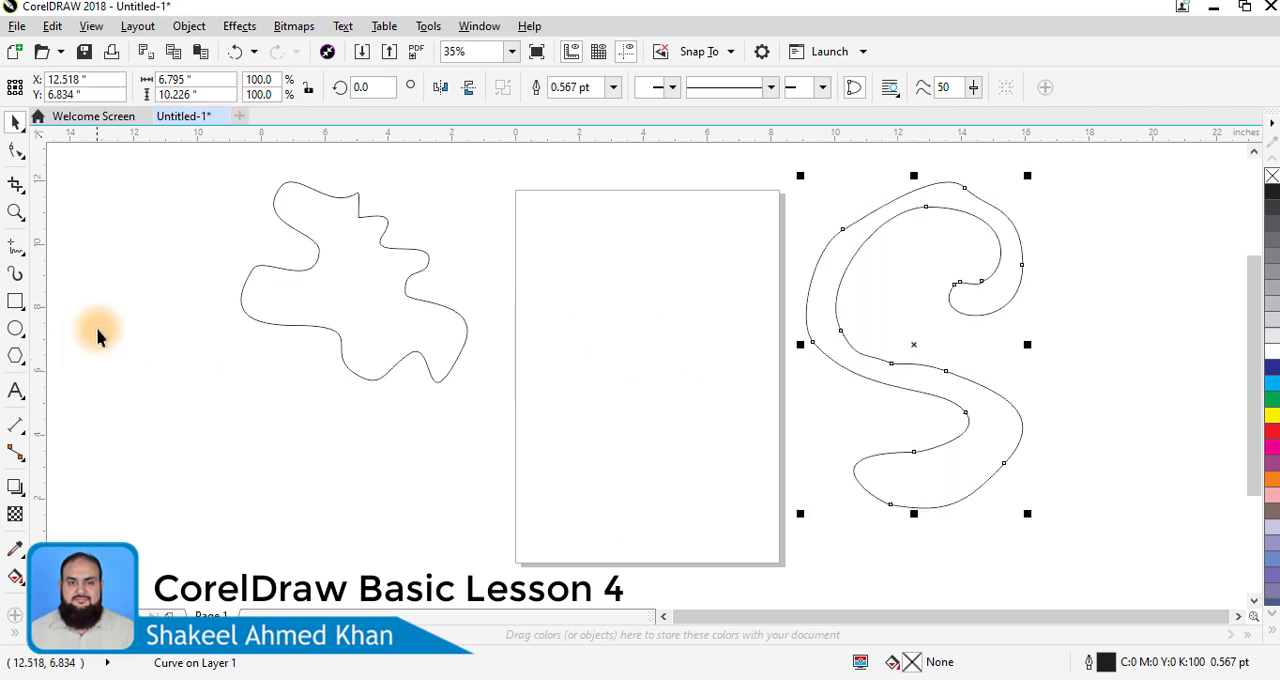
- Draw a nearly horizontal straight line about 5.8 inches long near the page's upper edge with the Freehand tool
{"action": "left_click", "coordinate": [12, 246]}
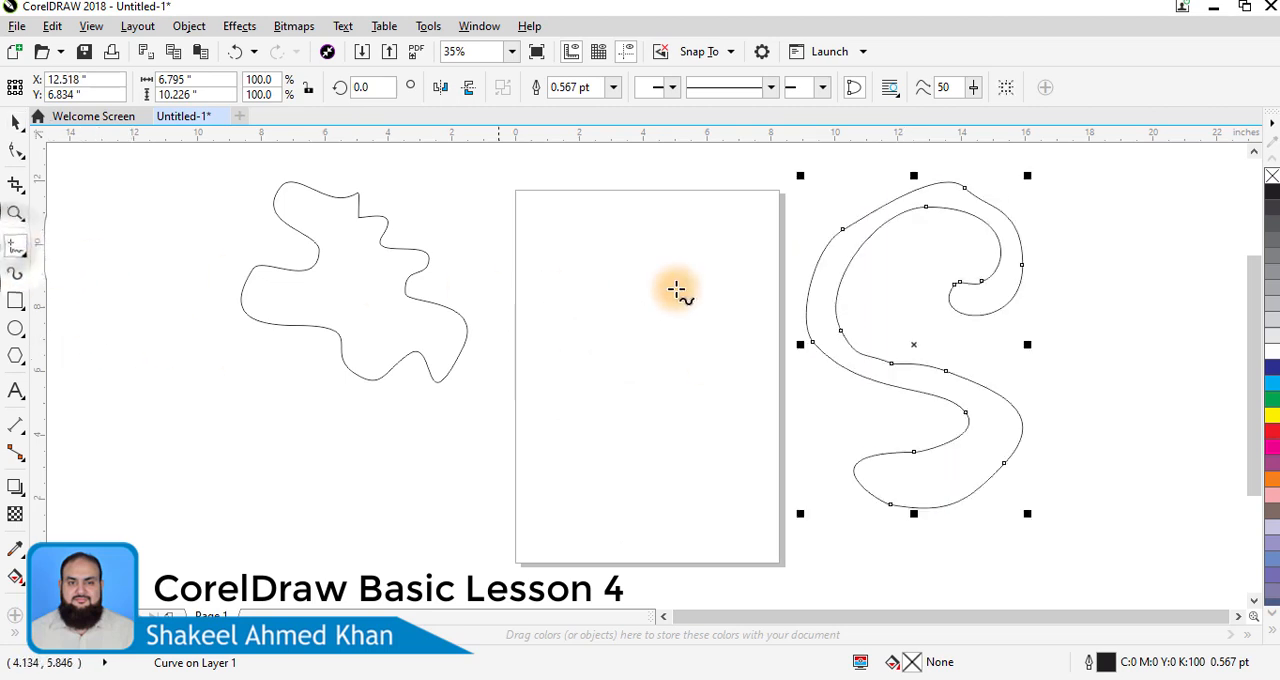
{"action": "left_click", "coordinate": [553, 229]}
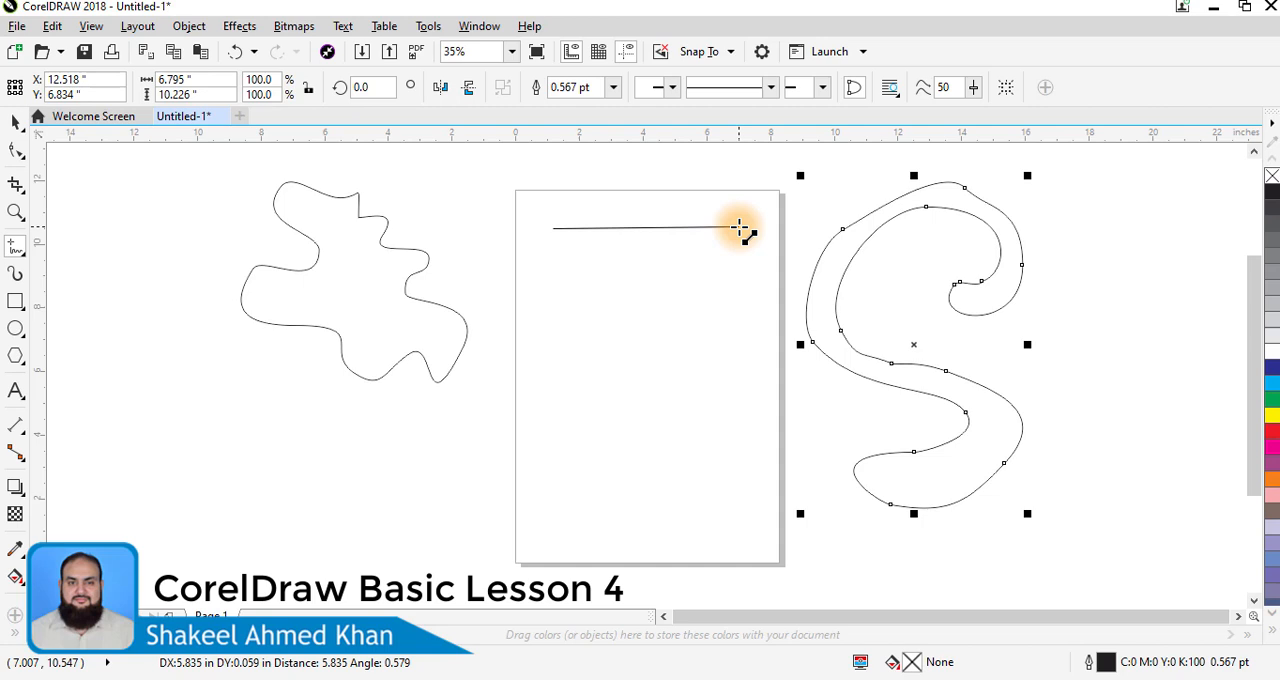
{"action": "left_click", "coordinate": [740, 229]}
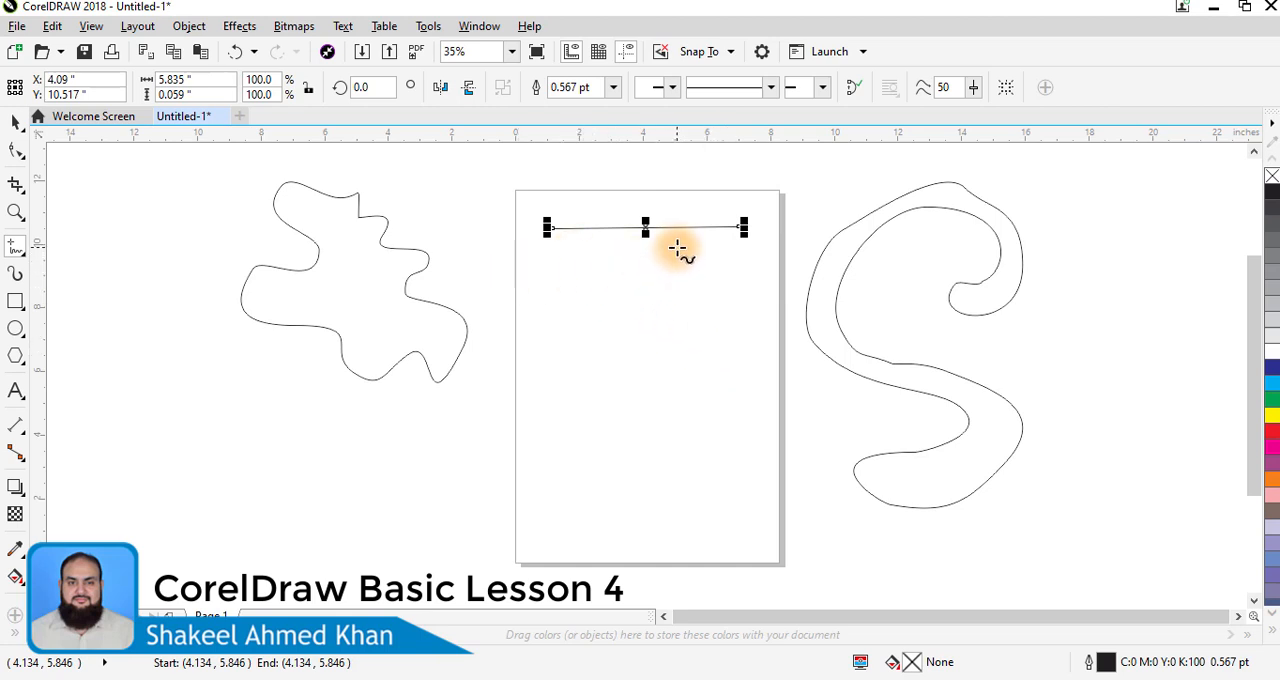
- Draw an exactly horizontal line about 6.1 inches long under the first line and a vertical line about 5 inches long below it
{"action": "left_click", "coordinate": [541, 270]}
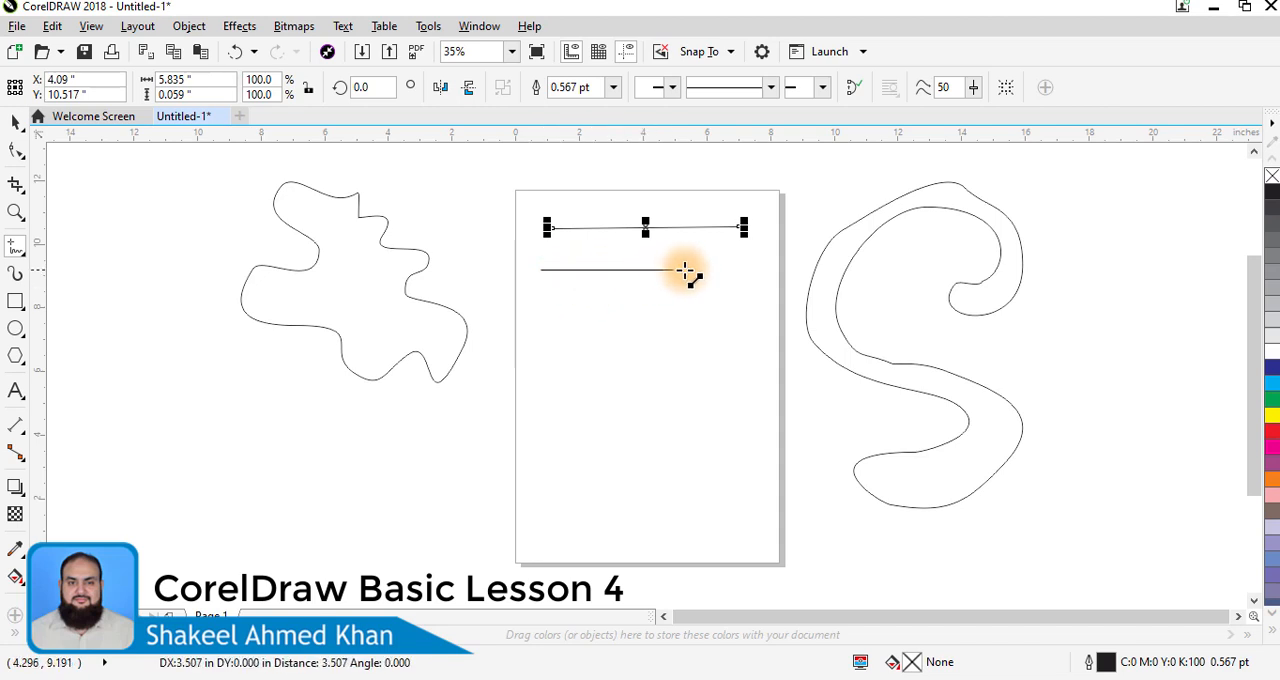
{"action": "left_click_drag", "start_coordinate": [733, 267], "coordinate": [737, 269]}
{"action": "left_click", "coordinate": [737, 270]}
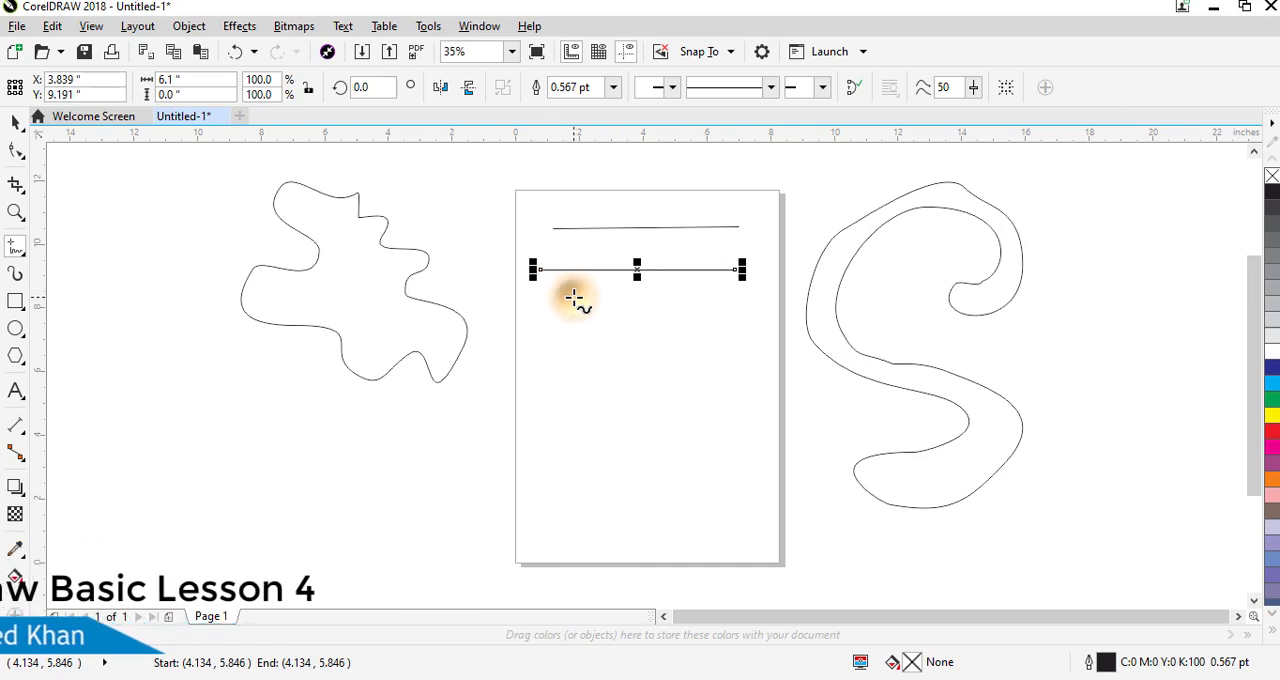
{"action": "left_click_drag", "start_coordinate": [574, 298], "coordinate": [574, 460]}
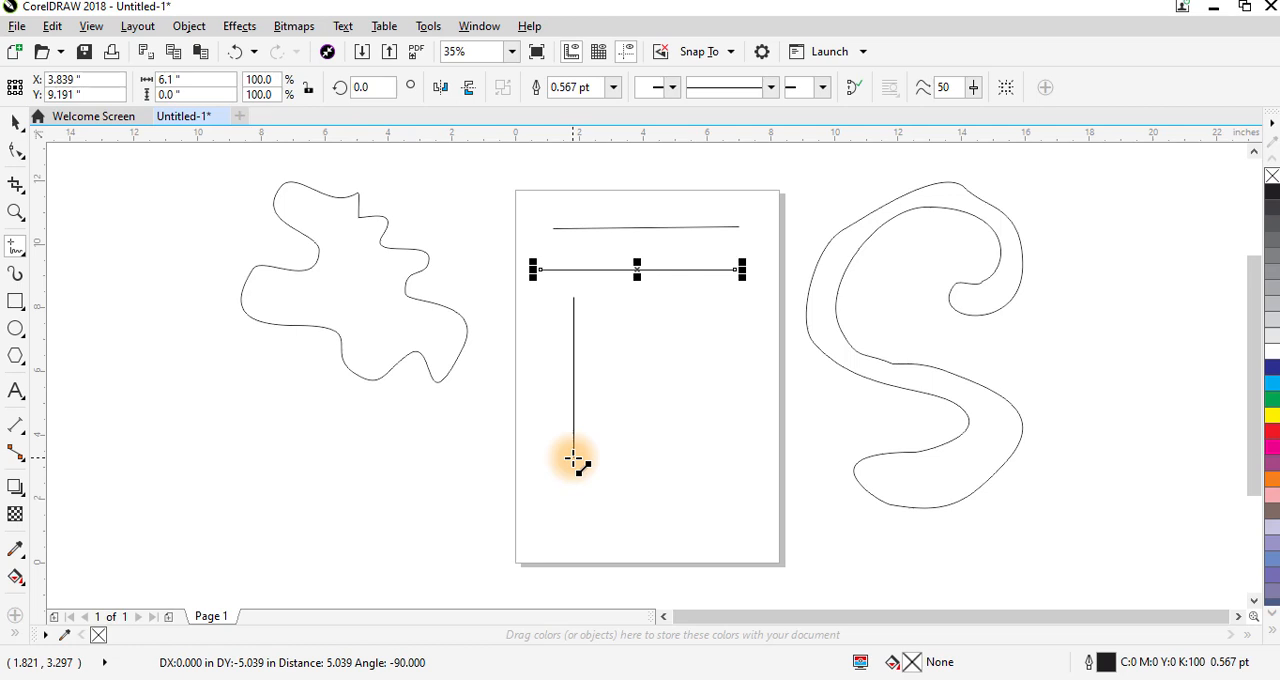
{"action": "left_click_drag", "start_coordinate": [574, 460], "coordinate": [573, 461]}
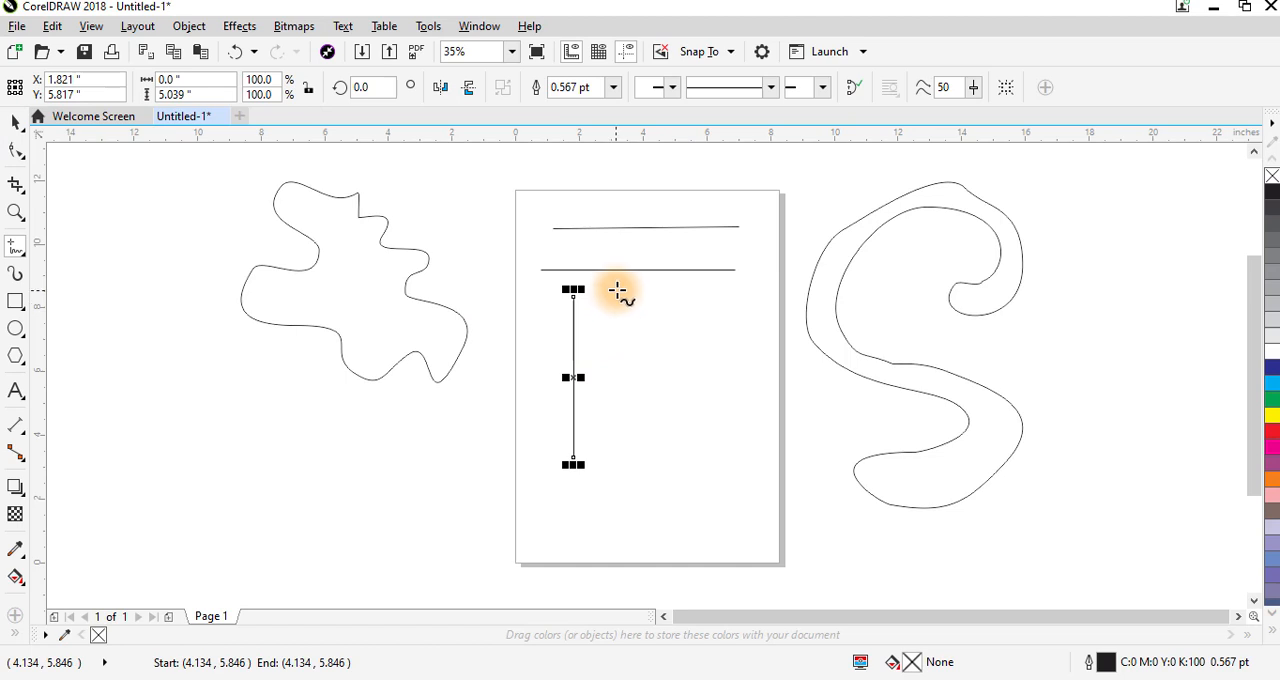
- Set the lower horizontal line's length to 4 inches and shift it toward the page's right side
{"action": "left_click", "coordinate": [15, 121]}
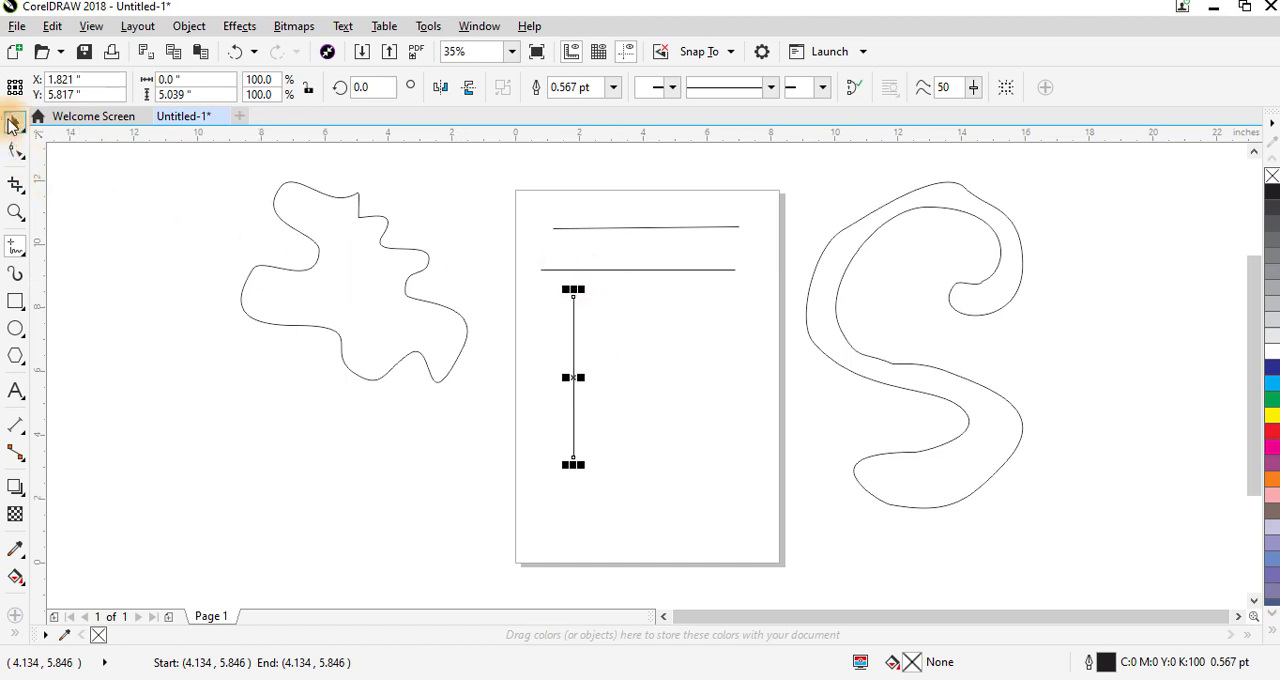
{"action": "left_click", "coordinate": [672, 269]}
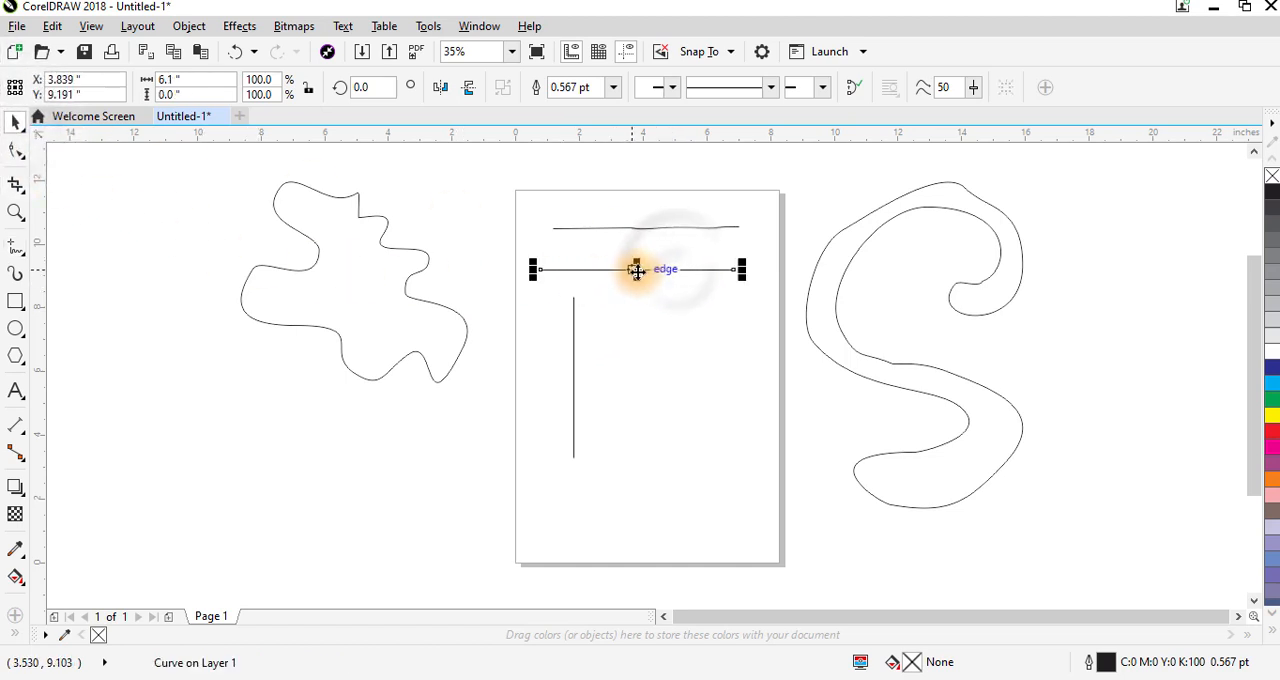
{"action": "left_click_drag", "start_coordinate": [640, 270], "coordinate": [647, 263]}
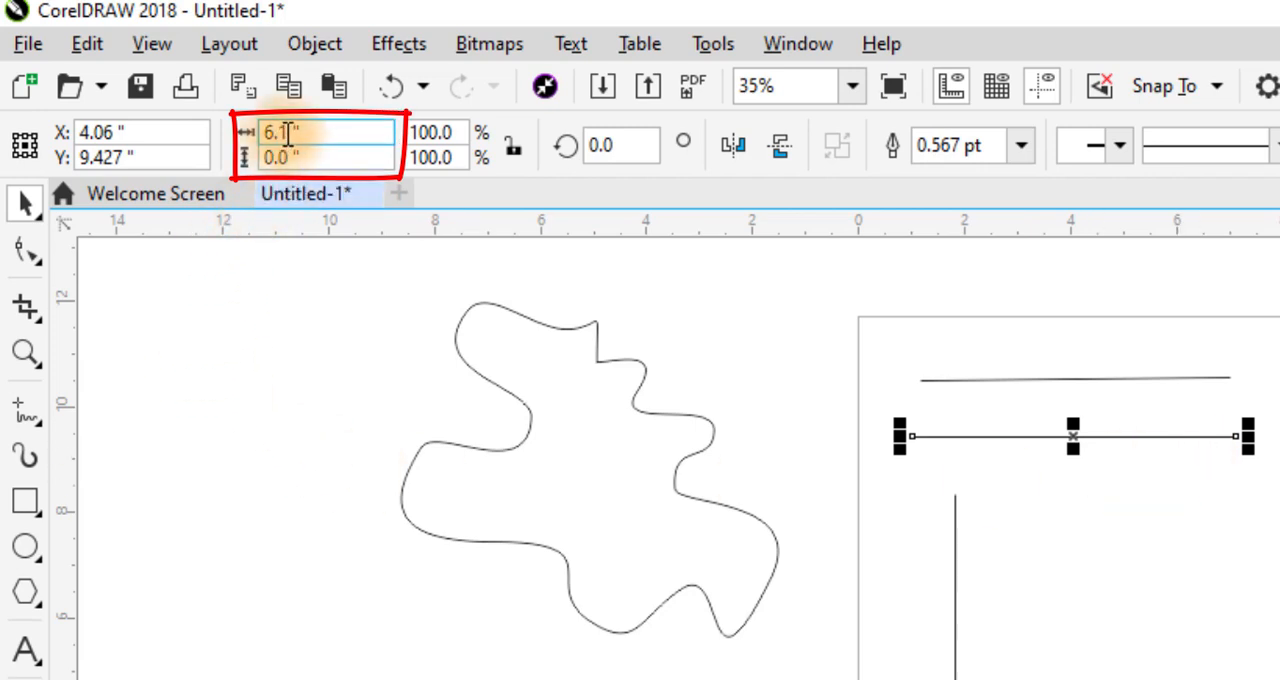
{"action": "left_click_drag", "start_coordinate": [287, 133], "coordinate": [229, 138]}
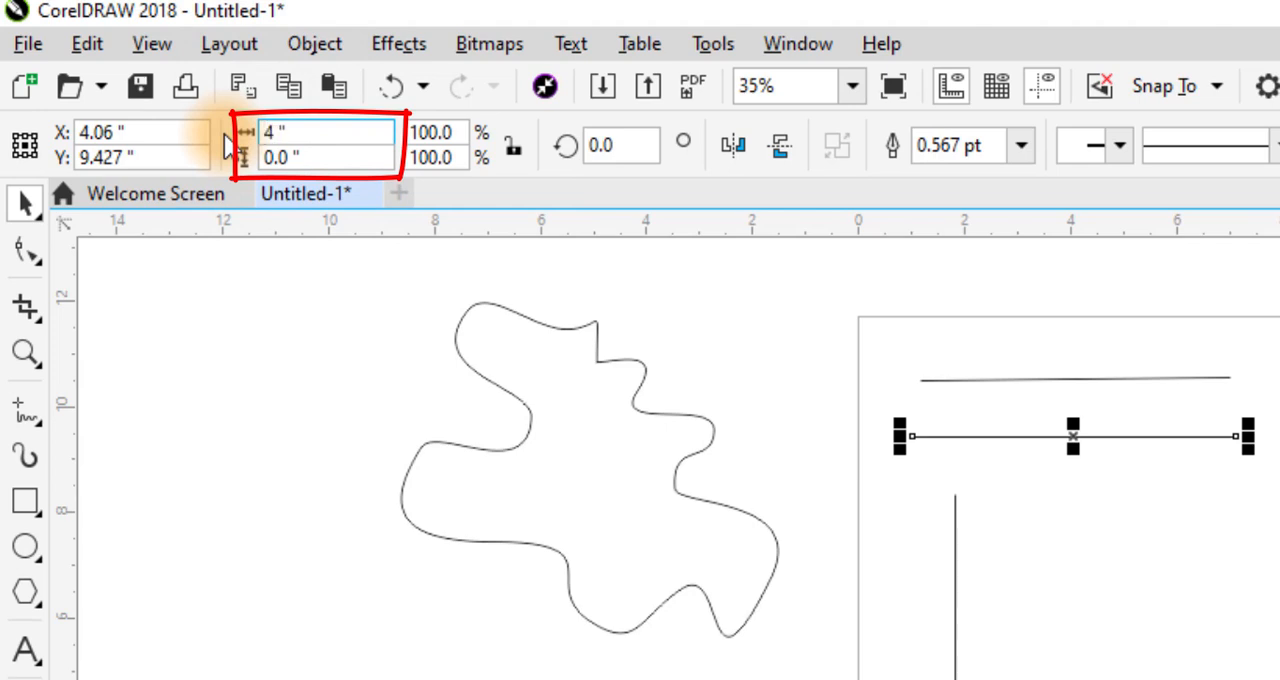
{"action": "key", "text": "Return"}
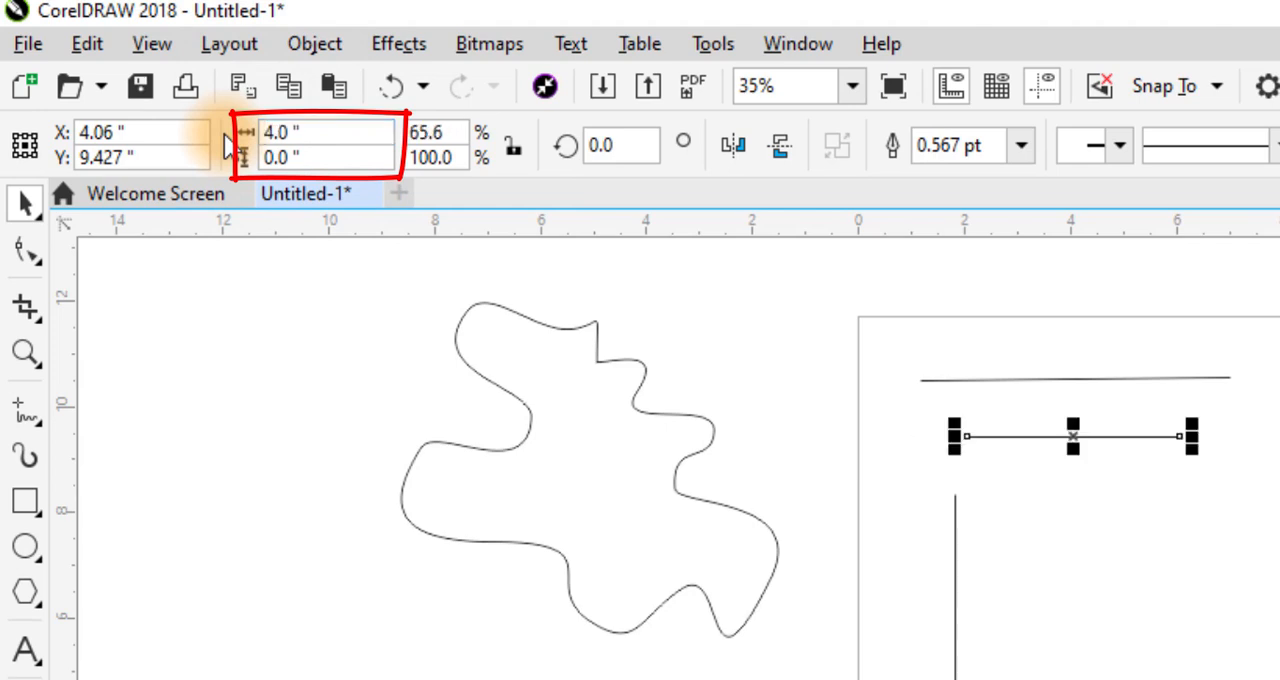
{"action": "left_click_drag", "start_coordinate": [1074, 437], "coordinate": [1122, 430]}
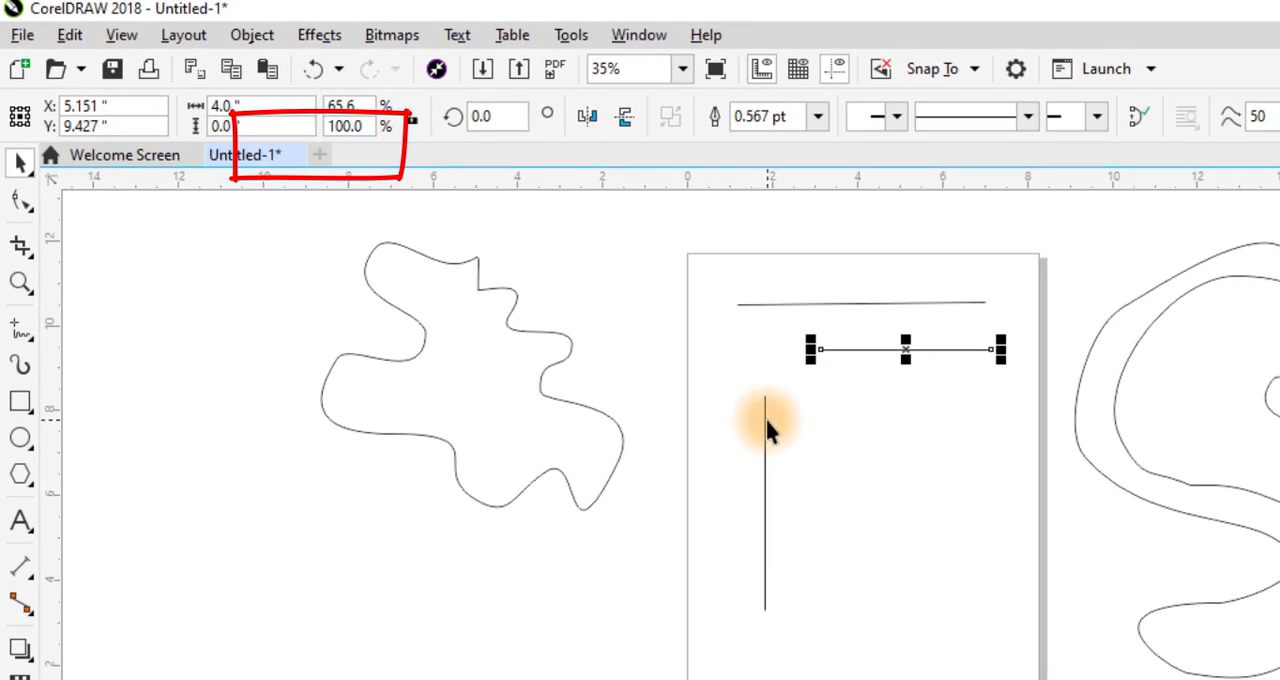
- Set the vertical line's length to 7 inches and place it near the page's left edge
{"action": "left_click", "coordinate": [764, 420]}
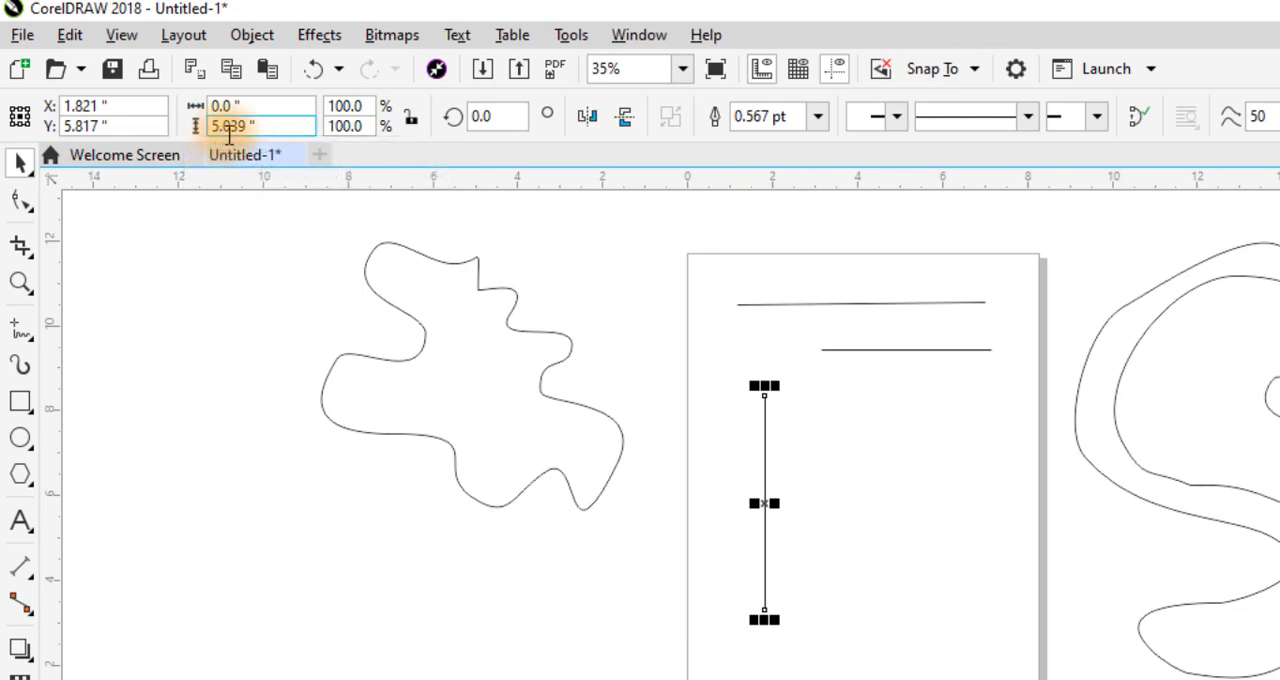
{"action": "left_click_drag", "start_coordinate": [763, 500], "coordinate": [829, 500]}
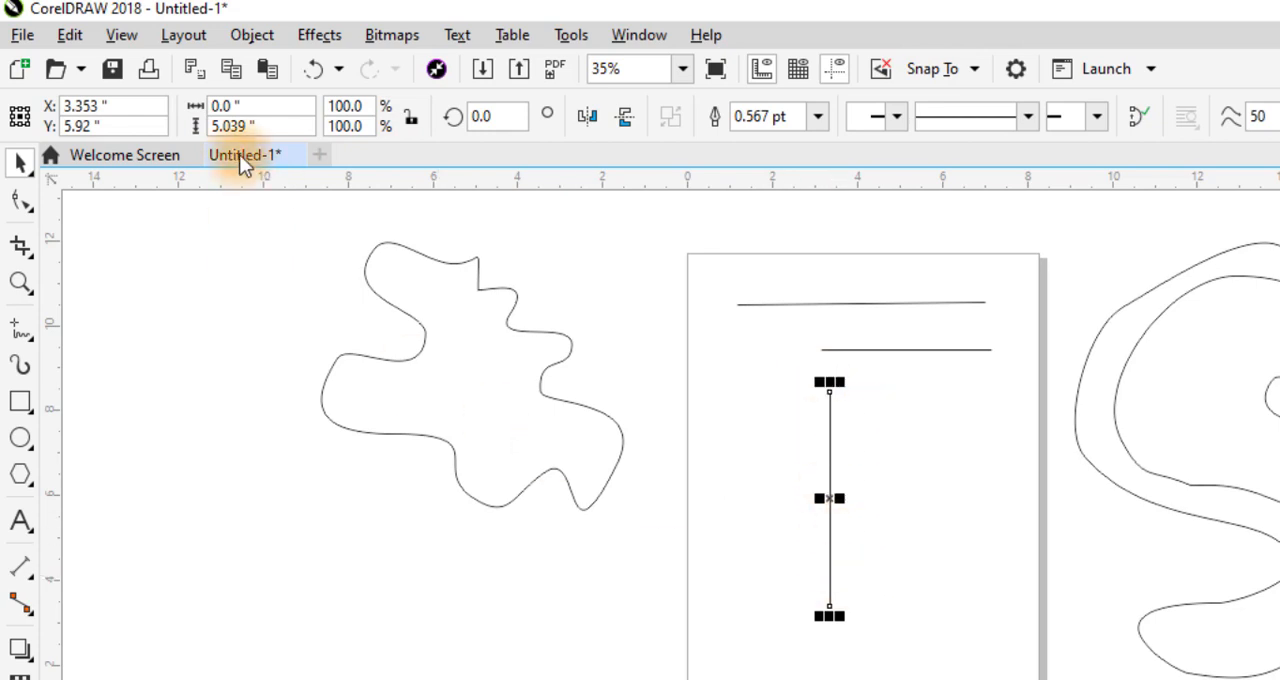
{"action": "double_click", "coordinate": [230, 122]}
{"action": "type", "text": "7"}
{"action": "key", "text": "Return"}
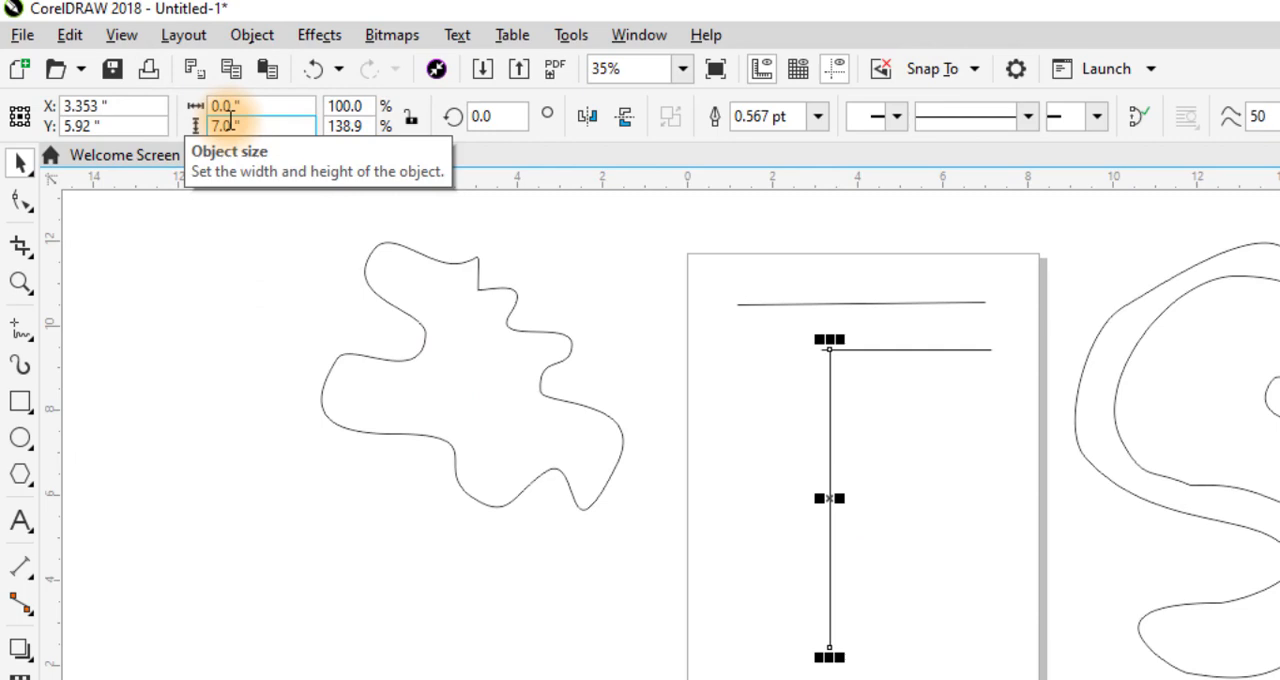
{"action": "left_click", "coordinate": [828, 497]}
{"action": "left_click_drag", "start_coordinate": [822, 498], "coordinate": [751, 531]}
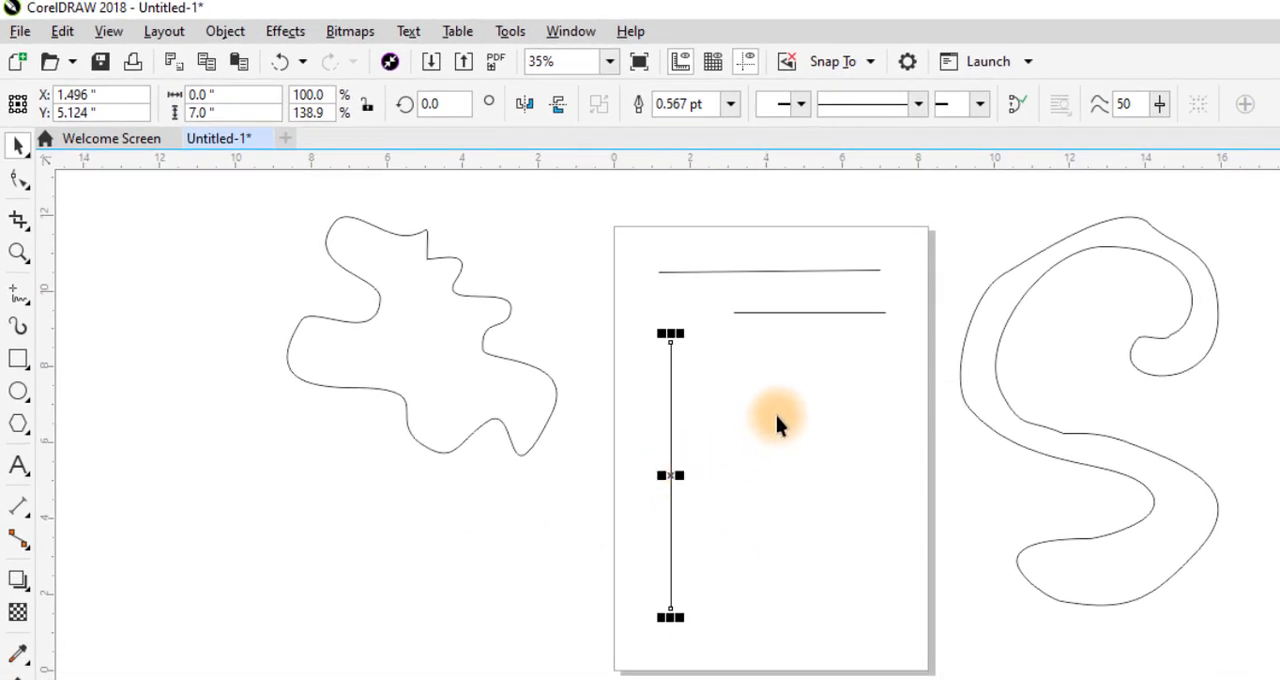
- Apply the finely dotted line style to the vertical line
{"action": "left_click", "coordinate": [780, 414]}
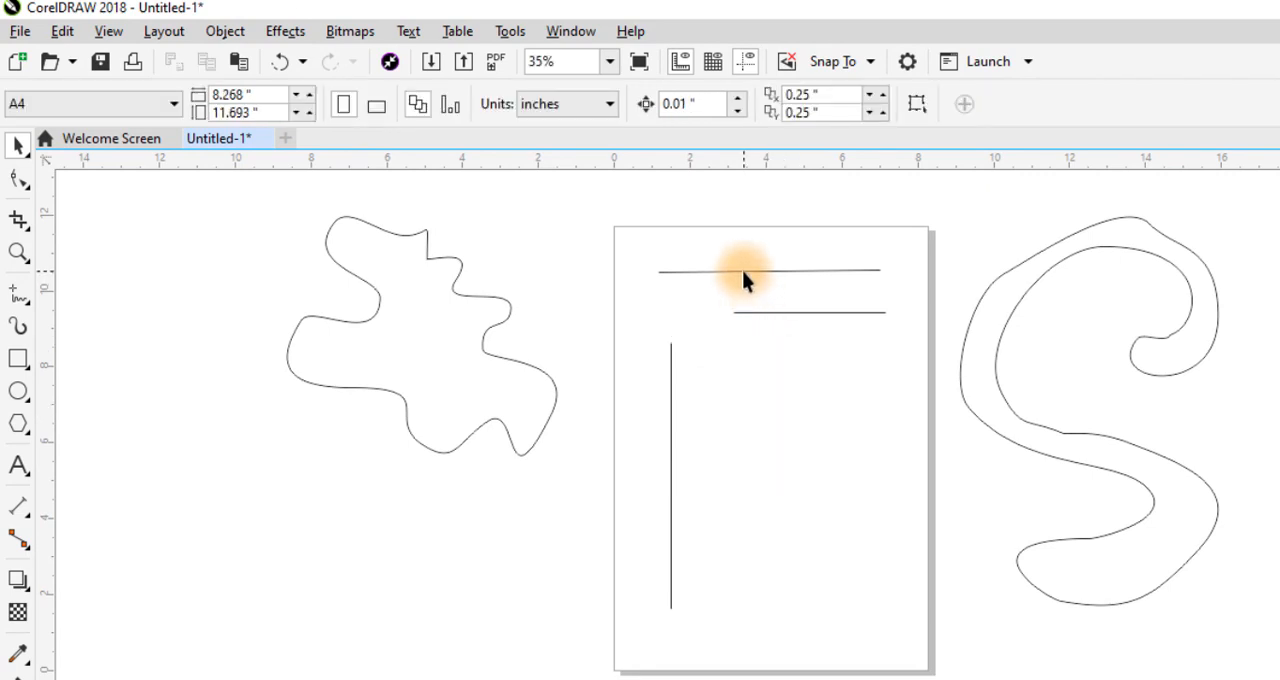
{"action": "left_click", "coordinate": [670, 434]}
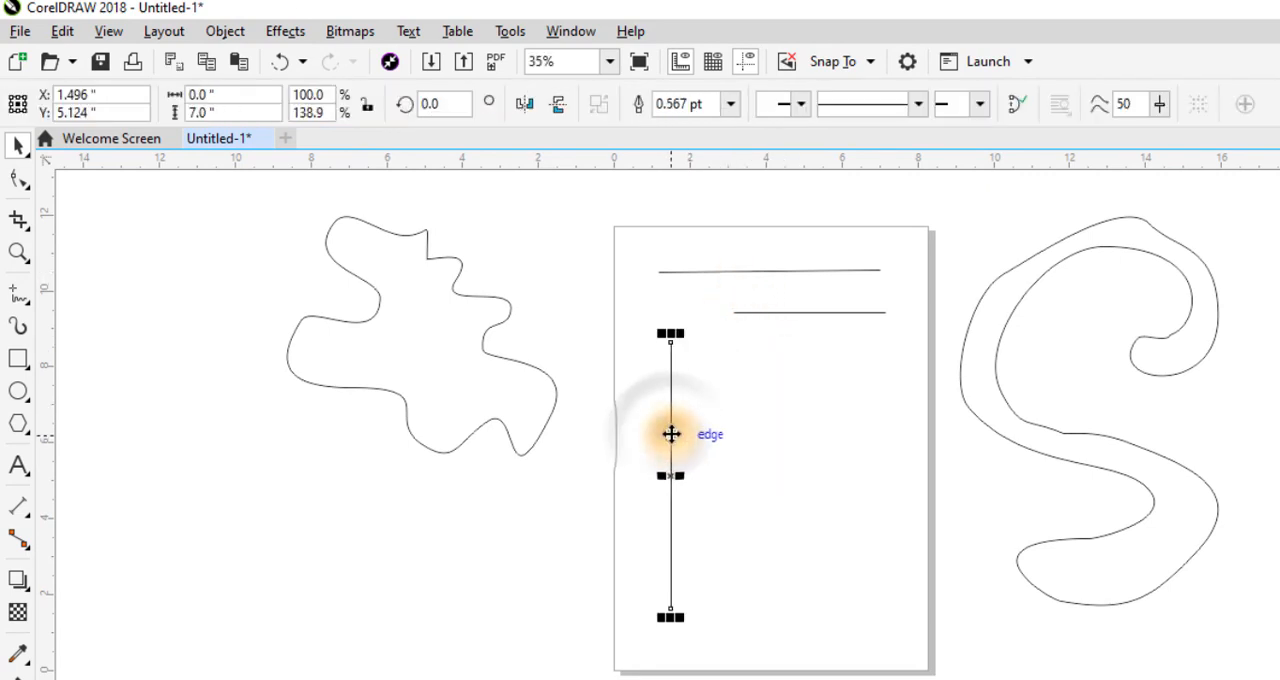
{"action": "key", "text": "F2"}
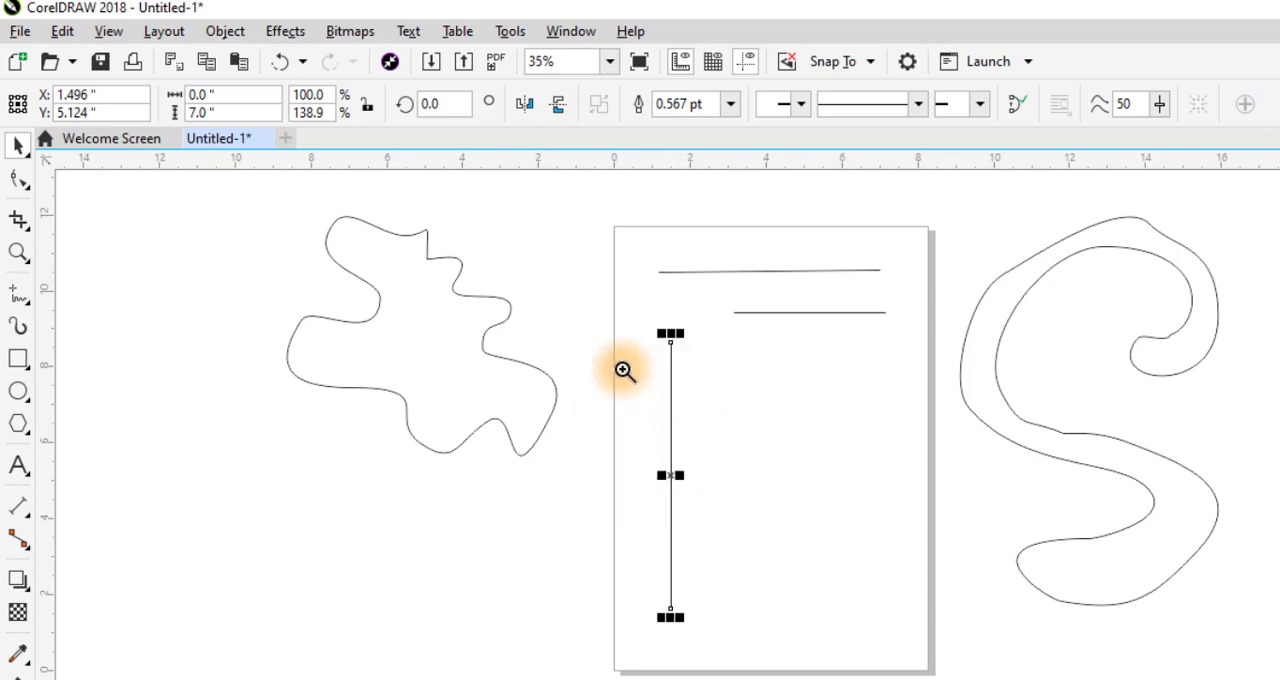
{"action": "left_click_drag", "start_coordinate": [541, 294], "coordinate": [803, 662]}
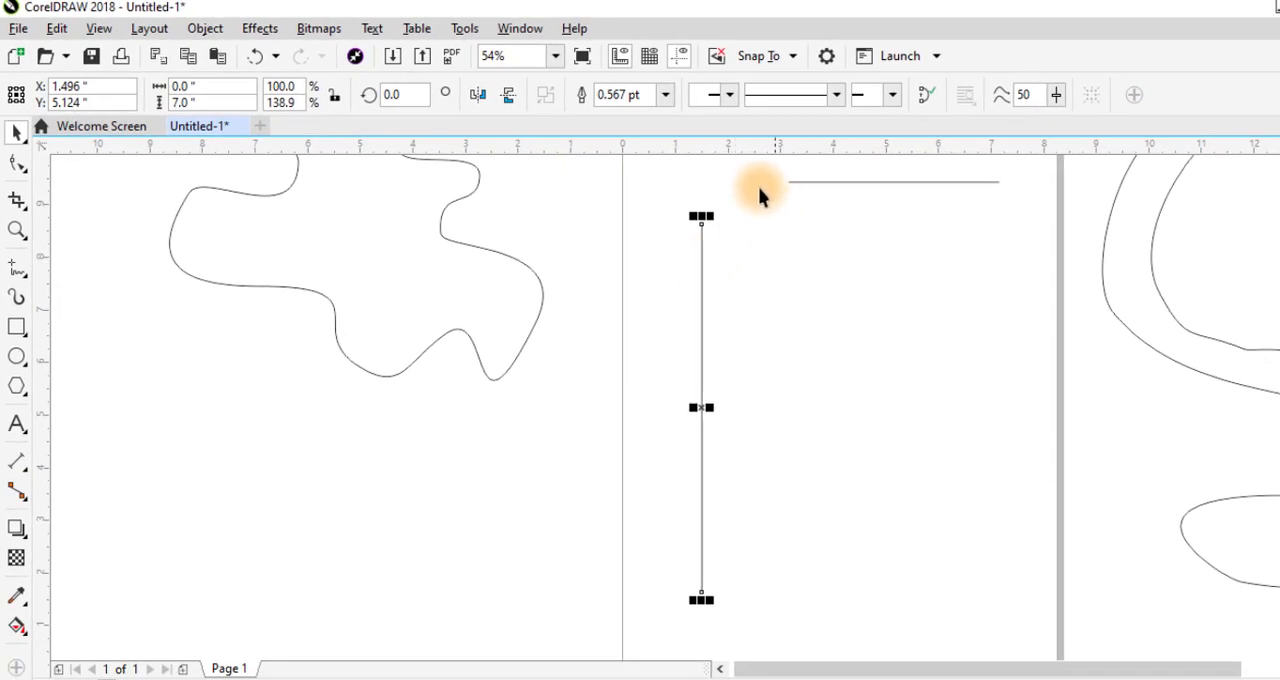
{"action": "left_click", "coordinate": [835, 95]}
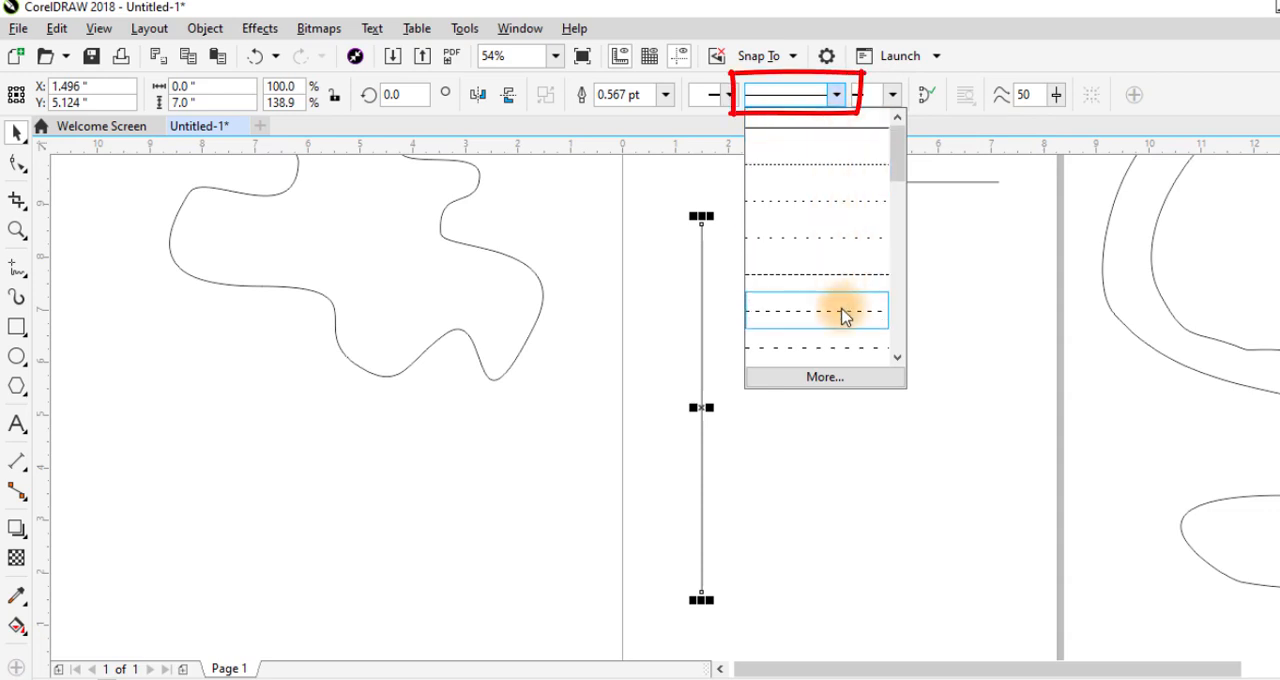
{"action": "left_click", "coordinate": [805, 175]}
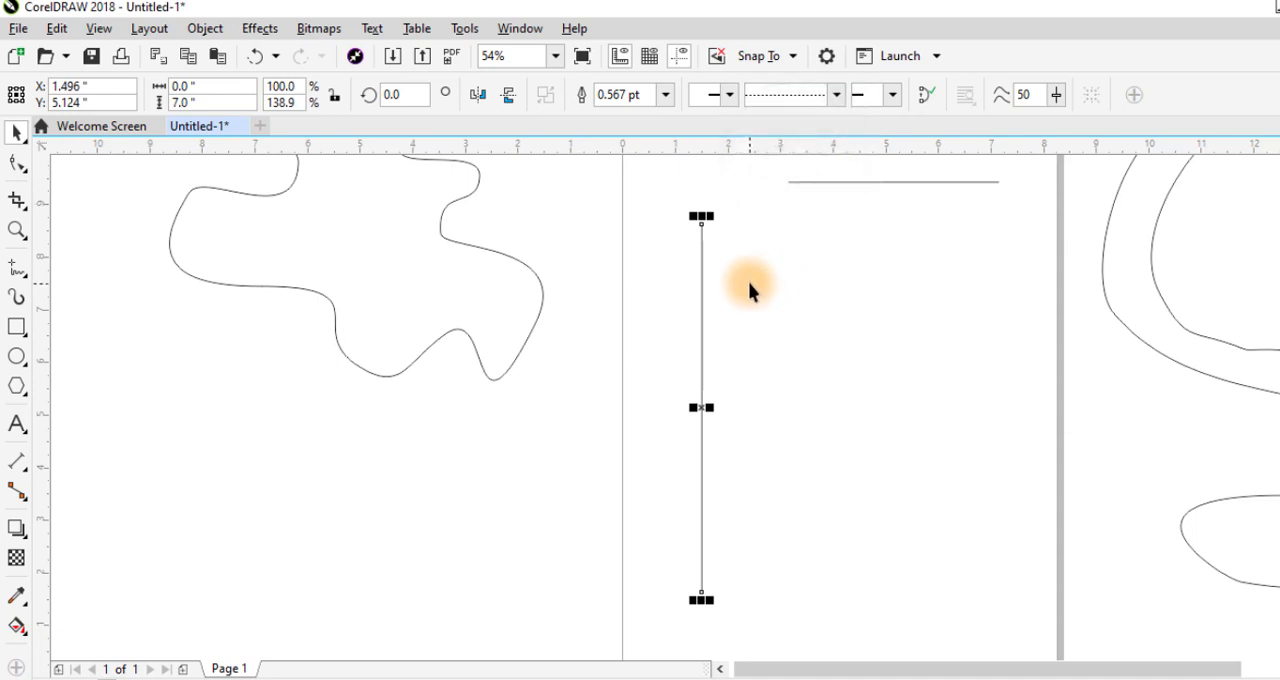
- Shift the dotted vertical line toward the page's left edge and place a copy about 0.36 inches to its right in the short-dashed style
{"action": "left_click_drag", "start_coordinate": [625, 215], "coordinate": [775, 302]}
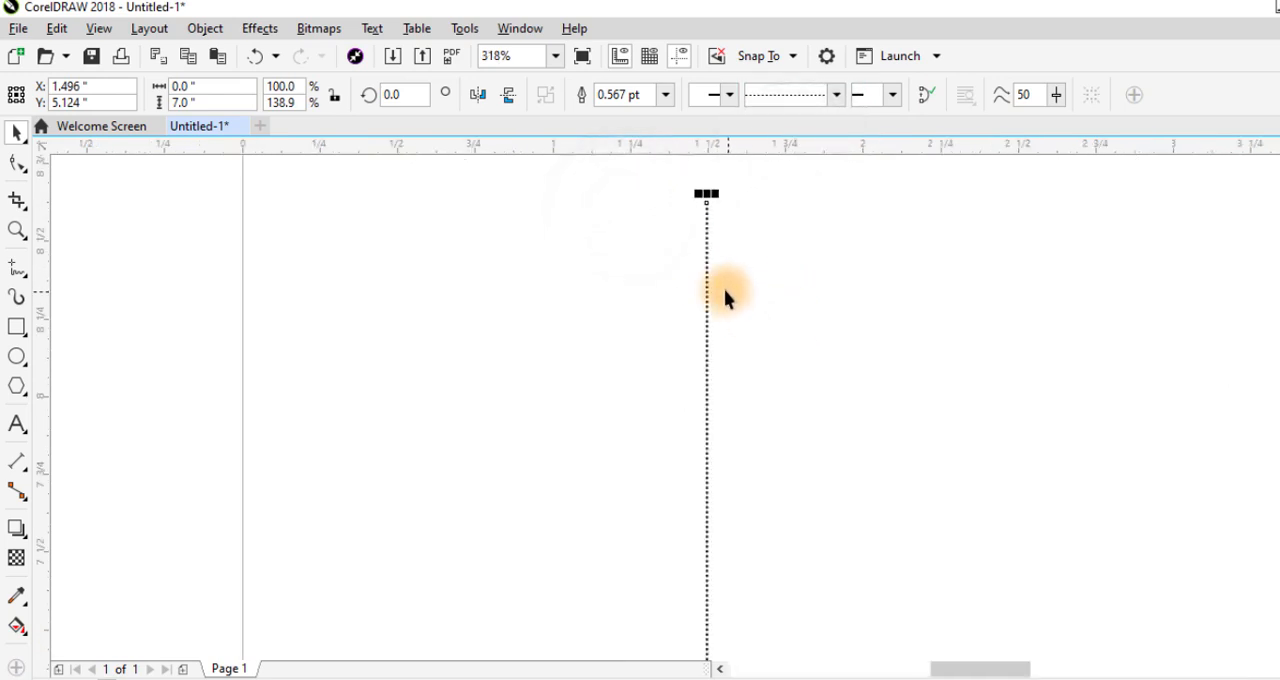
{"action": "left_click_drag", "start_coordinate": [705, 251], "coordinate": [584, 283]}
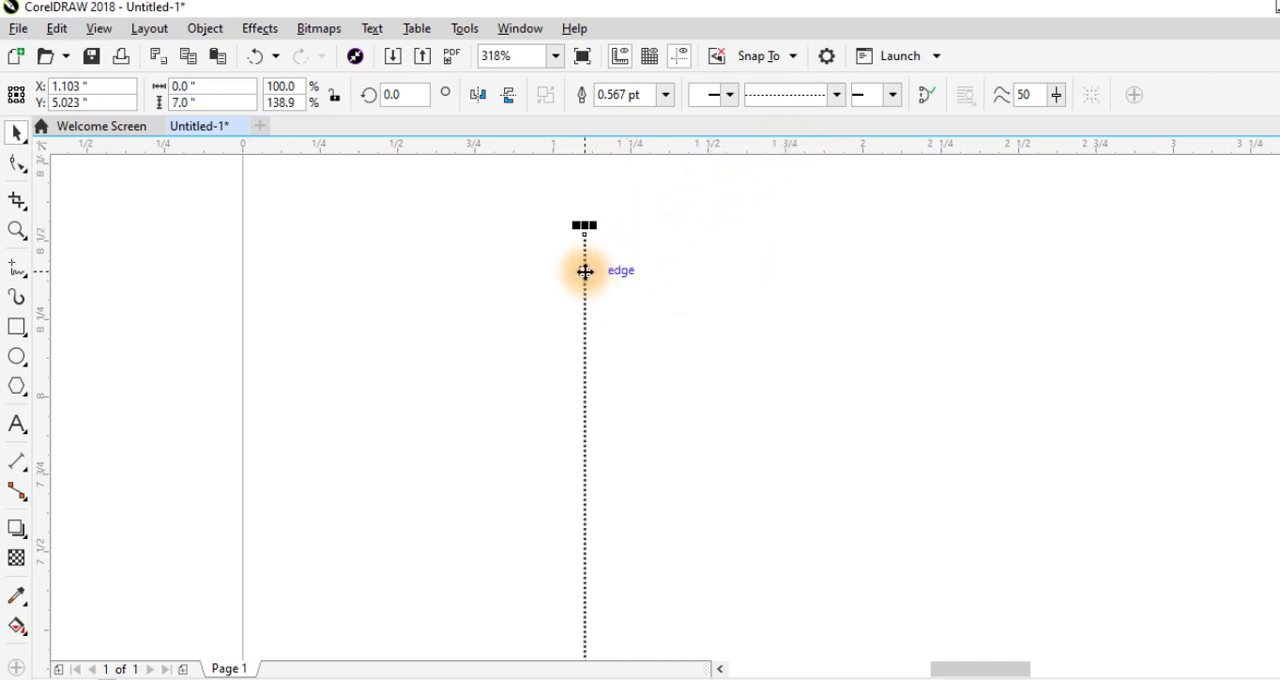
{"action": "left_click_drag", "start_coordinate": [585, 271], "coordinate": [701, 279]}
{"action": "left_click", "coordinate": [836, 95]}
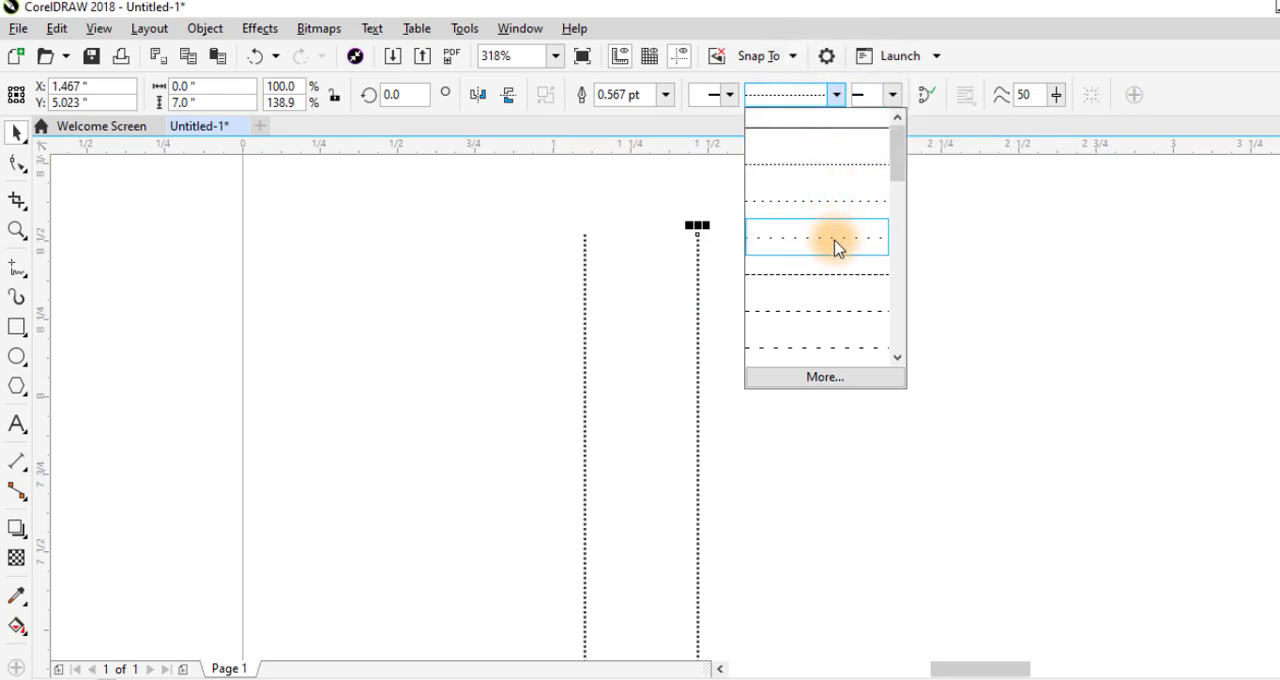
{"action": "left_click", "coordinate": [830, 276]}
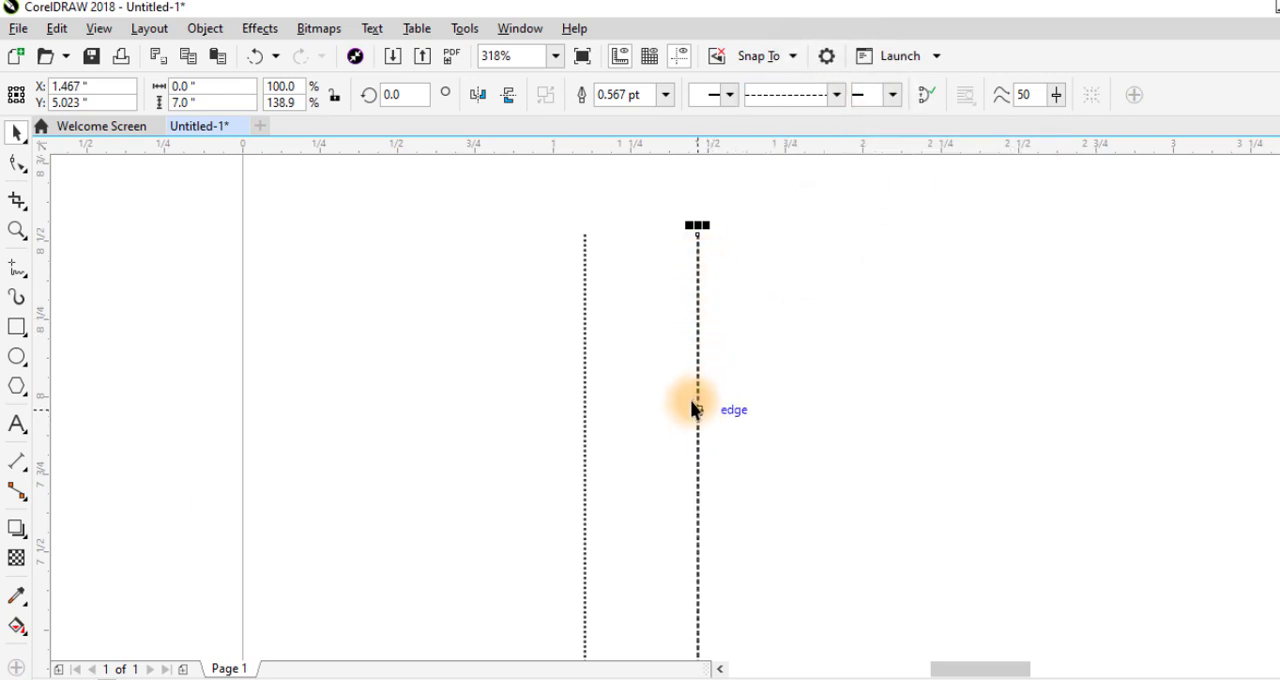
- Place a copy of the dashed vertical line about 0.38 inches to its right and apply the dash-dot line style to it
{"action": "left_click_drag", "start_coordinate": [698, 335], "coordinate": [817, 336]}
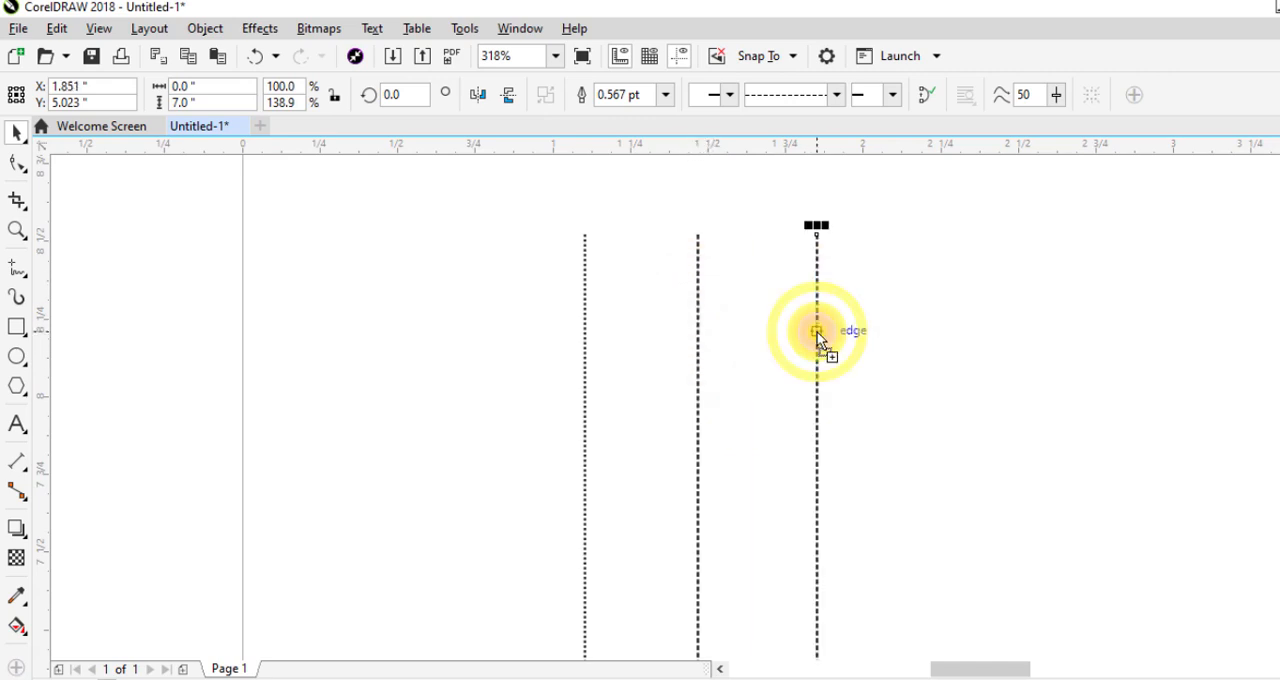
{"action": "left_click", "coordinate": [837, 95]}
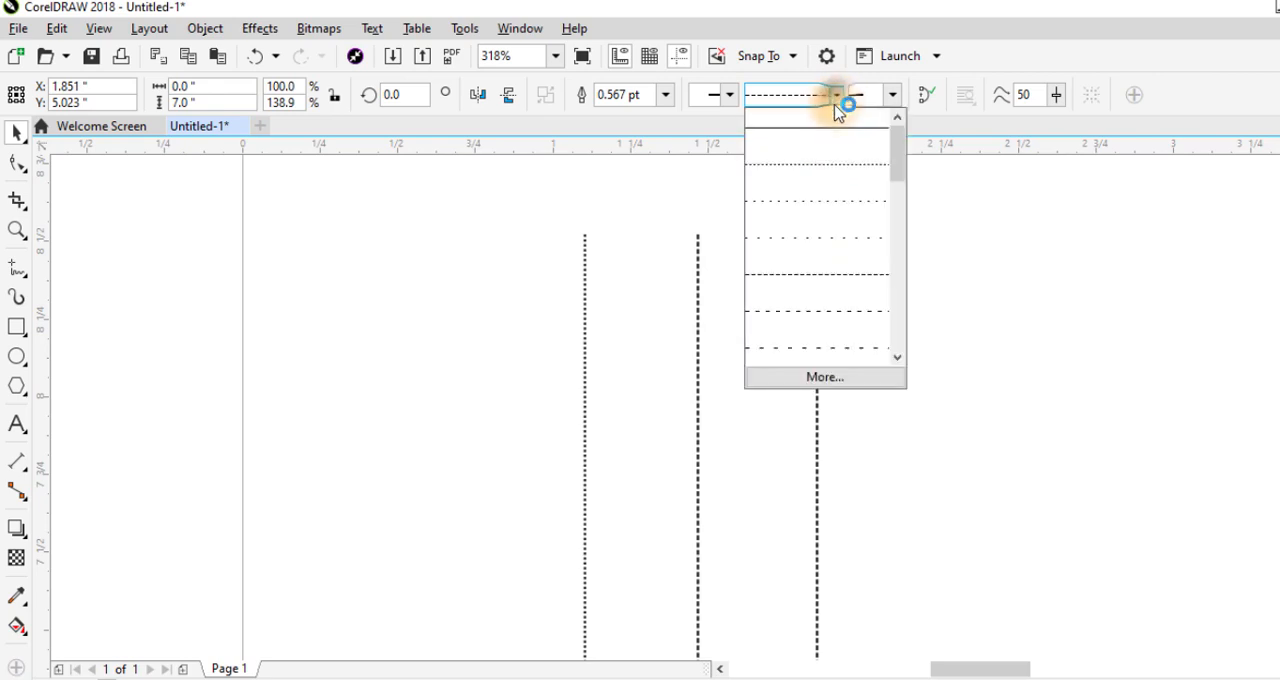
{"action": "left_click", "coordinate": [896, 358]}
{"action": "left_click", "coordinate": [896, 362]}
{"action": "left_click", "coordinate": [896, 362]}
{"action": "left_click", "coordinate": [896, 362]}
{"action": "left_click", "coordinate": [896, 362]}
{"action": "left_click", "coordinate": [896, 362]}
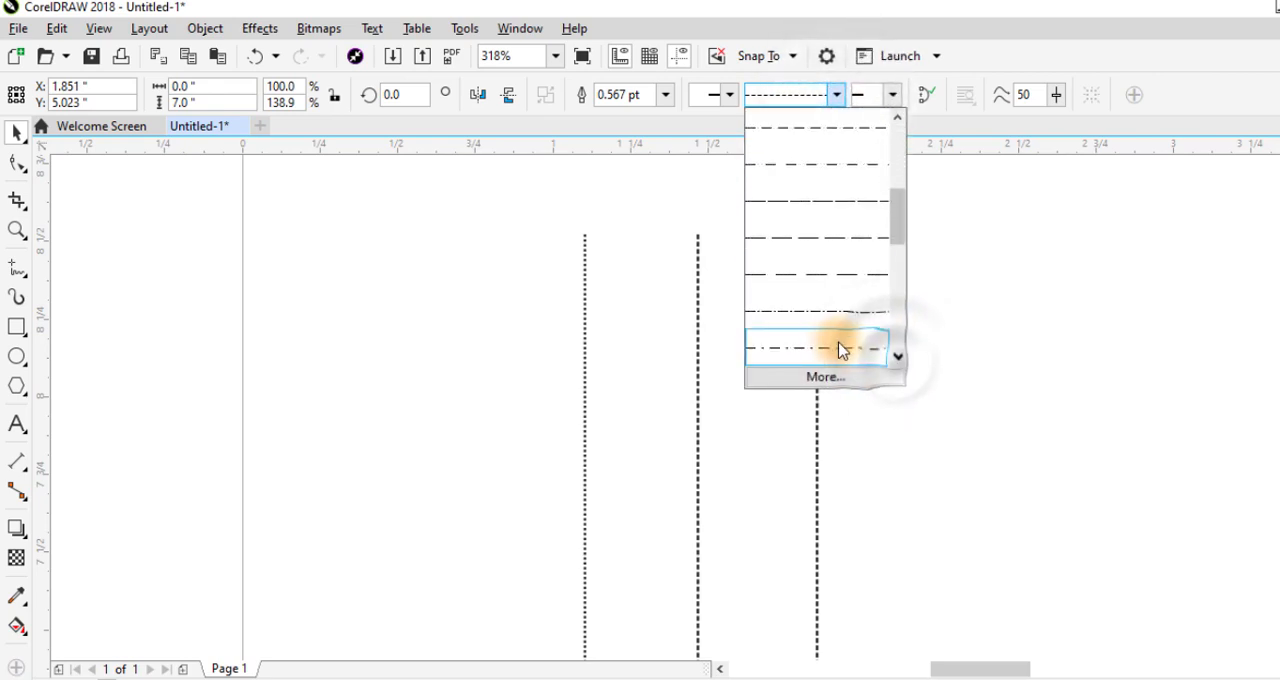
{"action": "left_click", "coordinate": [825, 313]}
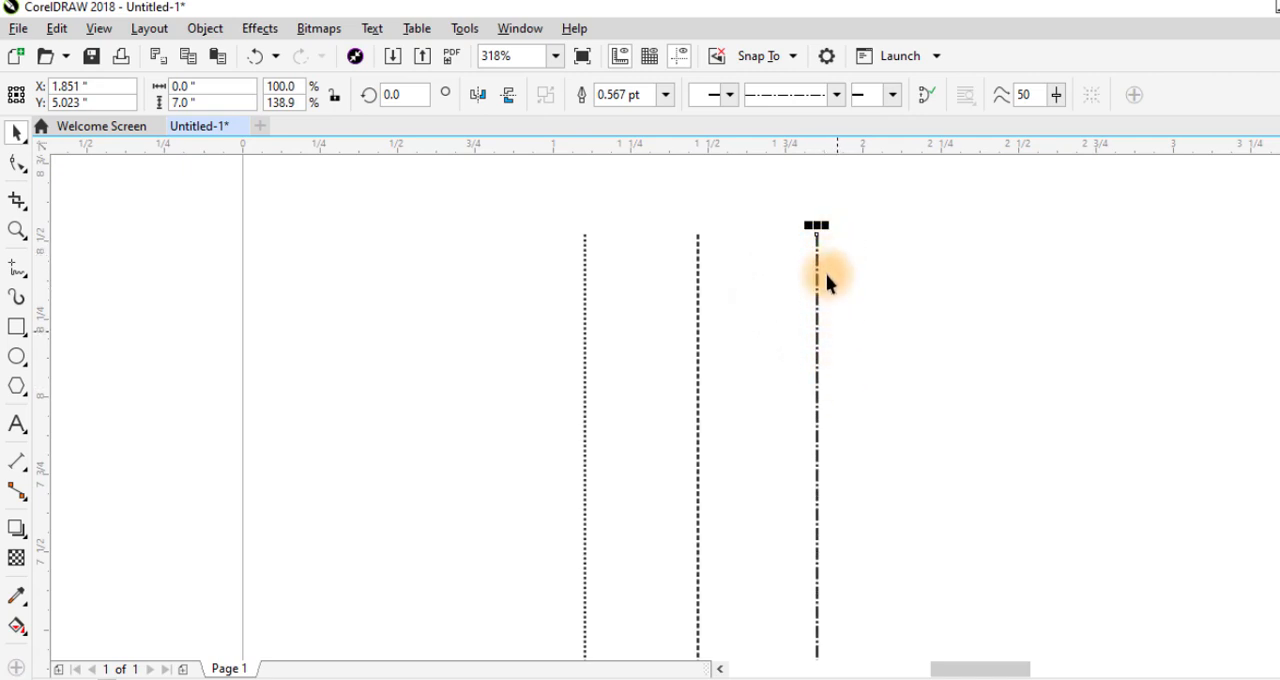
{"action": "left_click", "coordinate": [836, 94]}
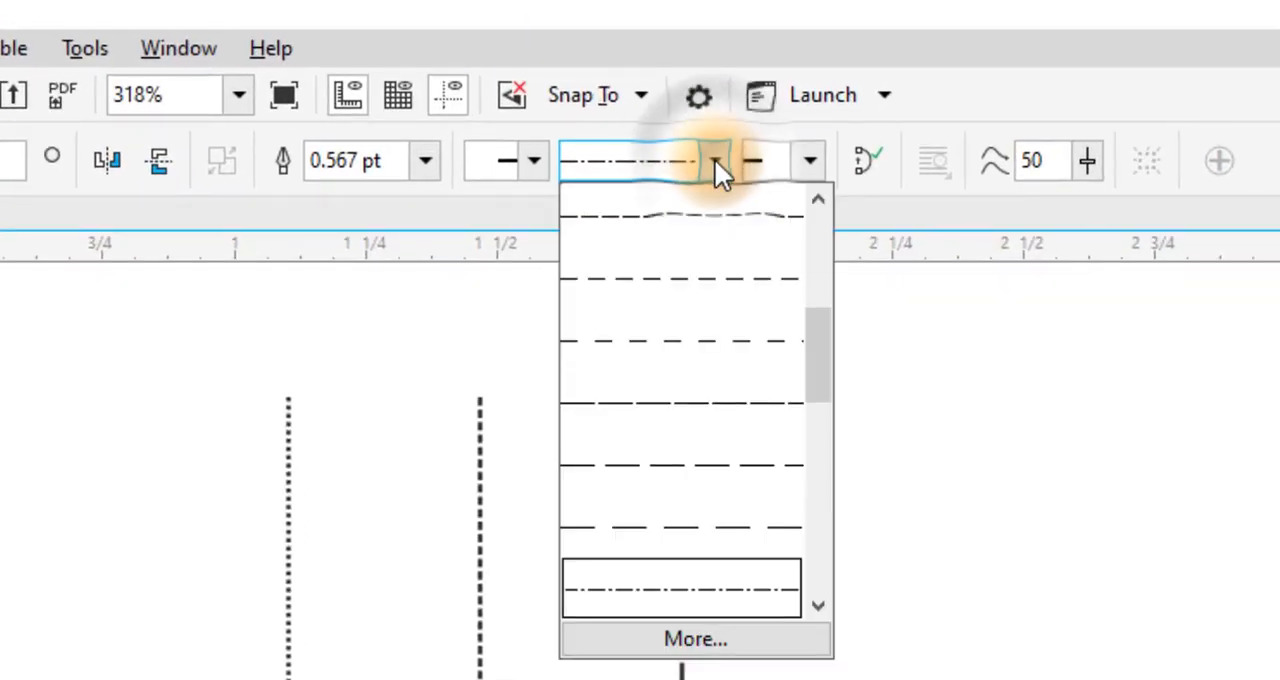
{"action": "left_click_drag", "start_coordinate": [820, 361], "coordinate": [816, 252]}
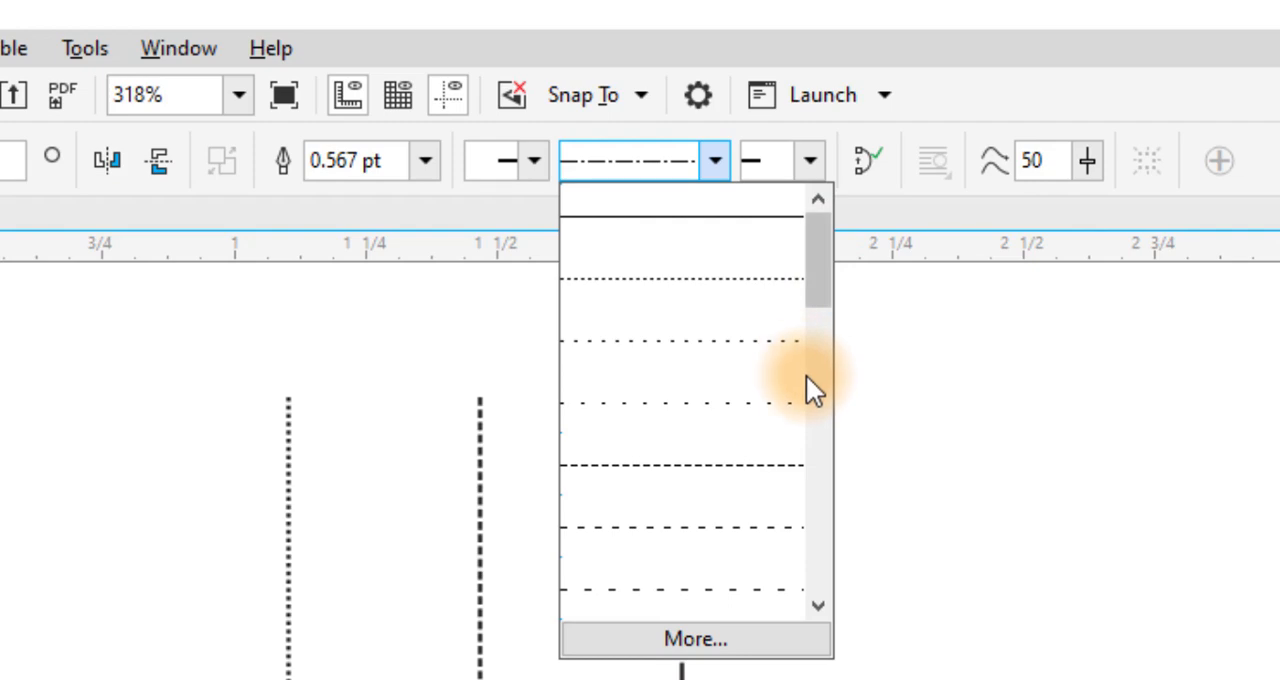
{"action": "left_click", "coordinate": [920, 502]}
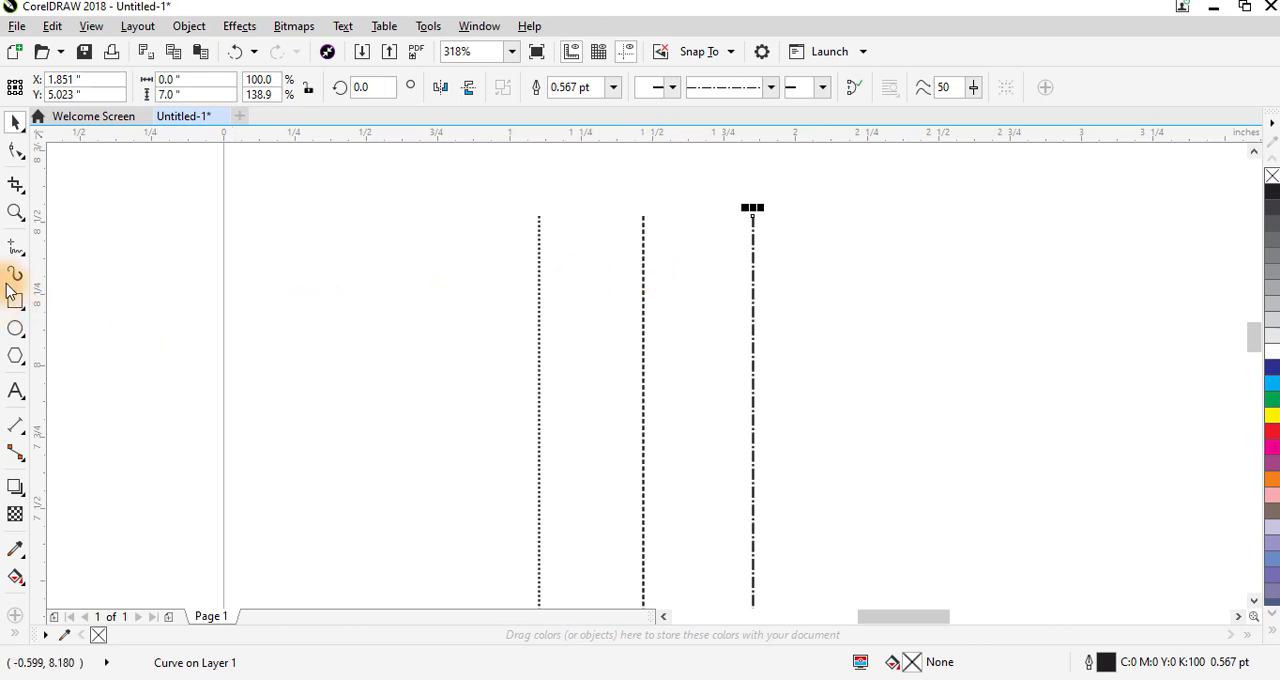
- Draw an exactly horizontal freehand line about 0.87 inches long between the page's left edge and the dotted line, nudging it slightly right
{"action": "left_click", "coordinate": [15, 245]}
{"action": "left_click", "coordinate": [225, 302]}
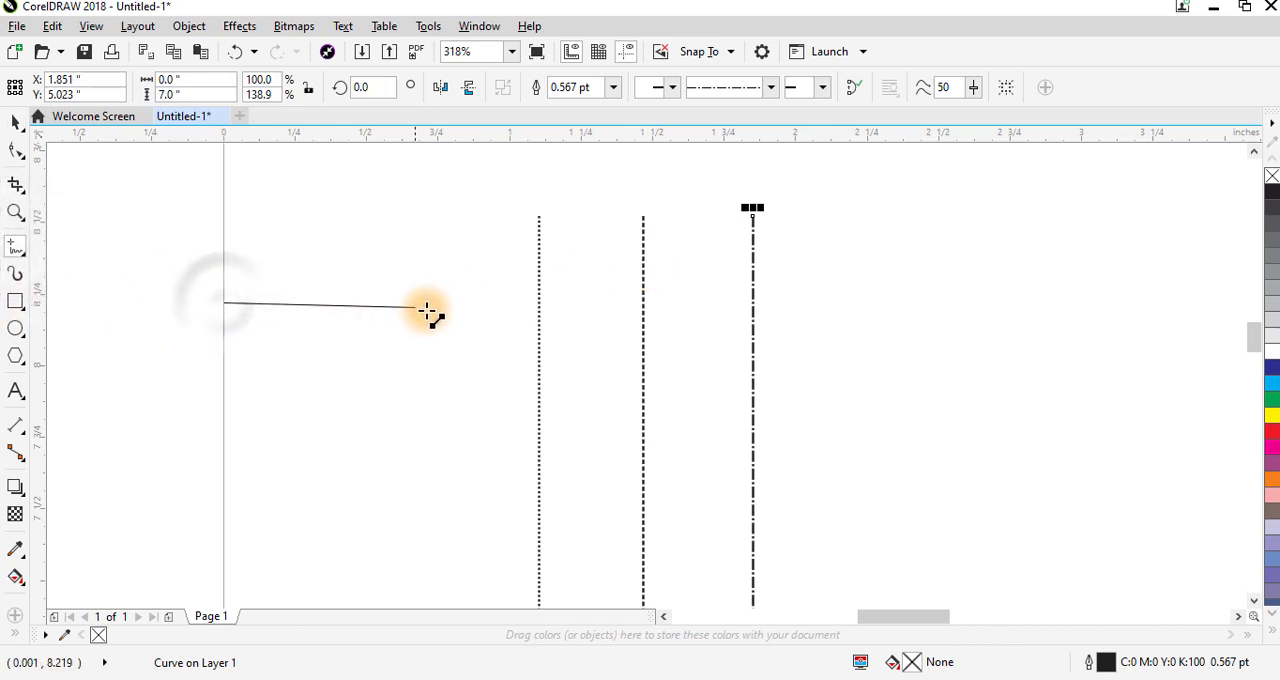
{"action": "left_click", "coordinate": [475, 301]}
{"action": "key", "text": "space"}
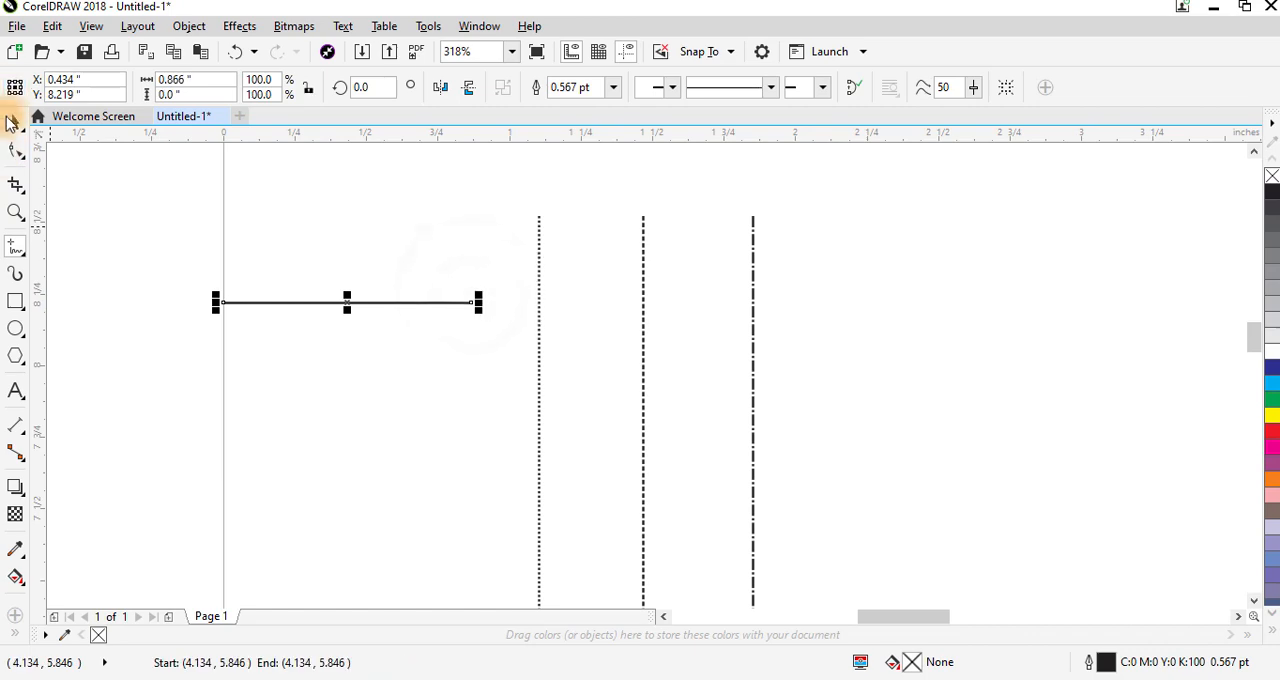
{"action": "left_click_drag", "start_coordinate": [351, 303], "coordinate": [372, 289]}
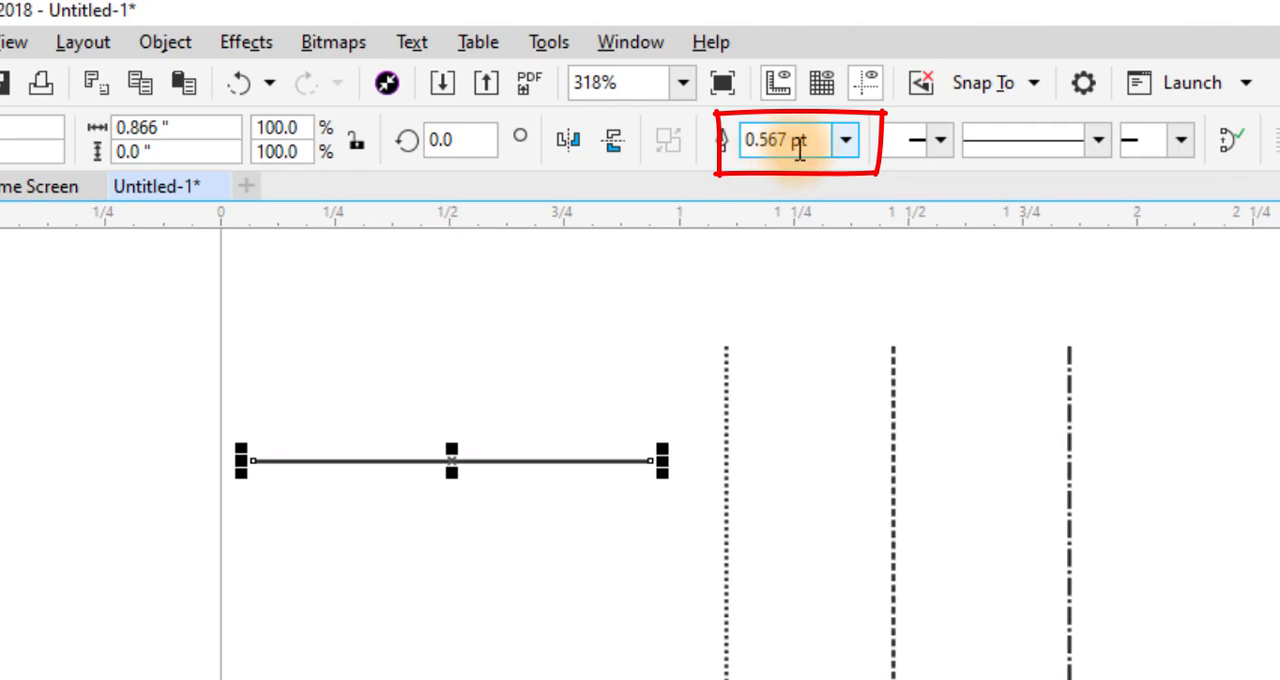
- Set the short horizontal line's outline width to 2.0 pt and place a copy below it with an 8.0 pt outline
{"action": "left_click", "coordinate": [848, 145]}
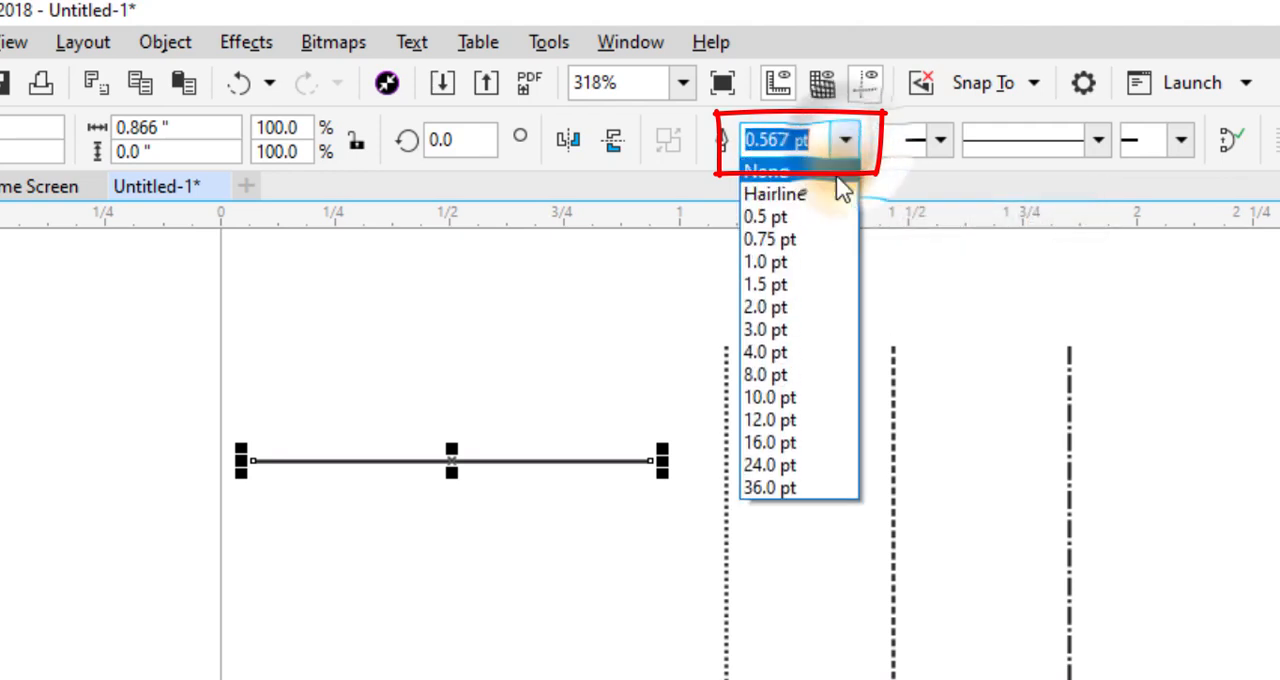
{"action": "left_click", "coordinate": [767, 308]}
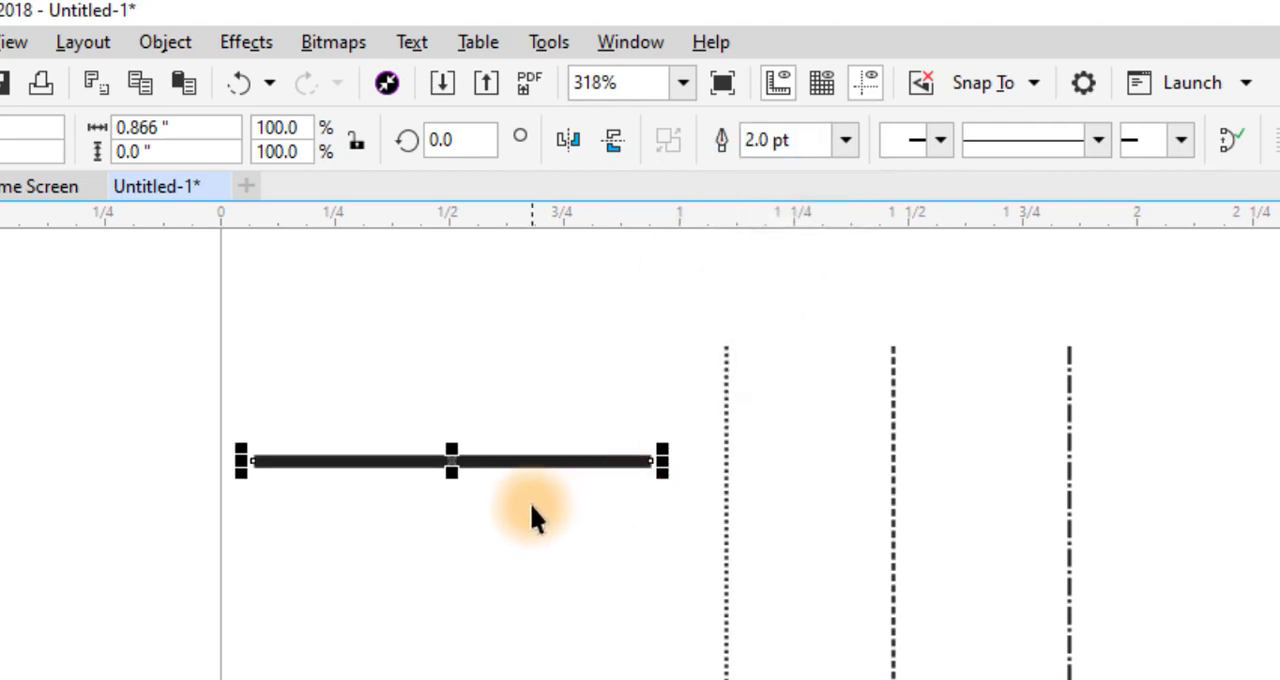
{"action": "left_click_drag", "start_coordinate": [452, 489], "coordinate": [452, 571]}
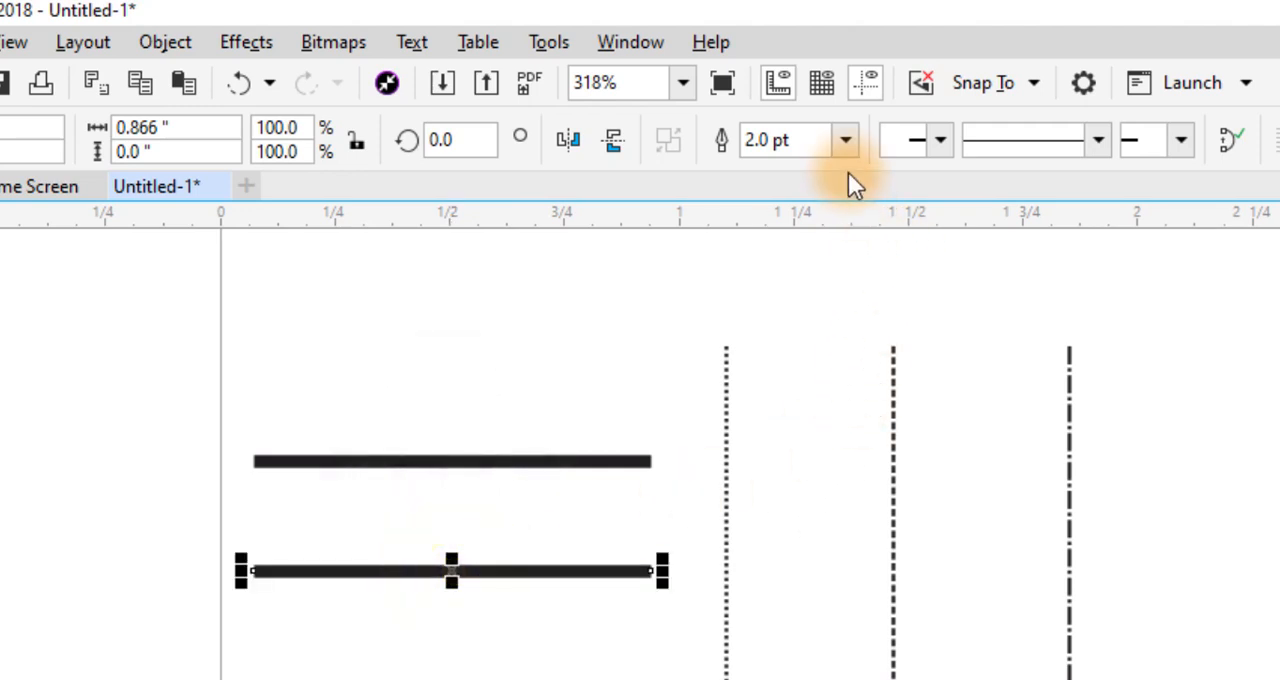
{"action": "left_click", "coordinate": [846, 140]}
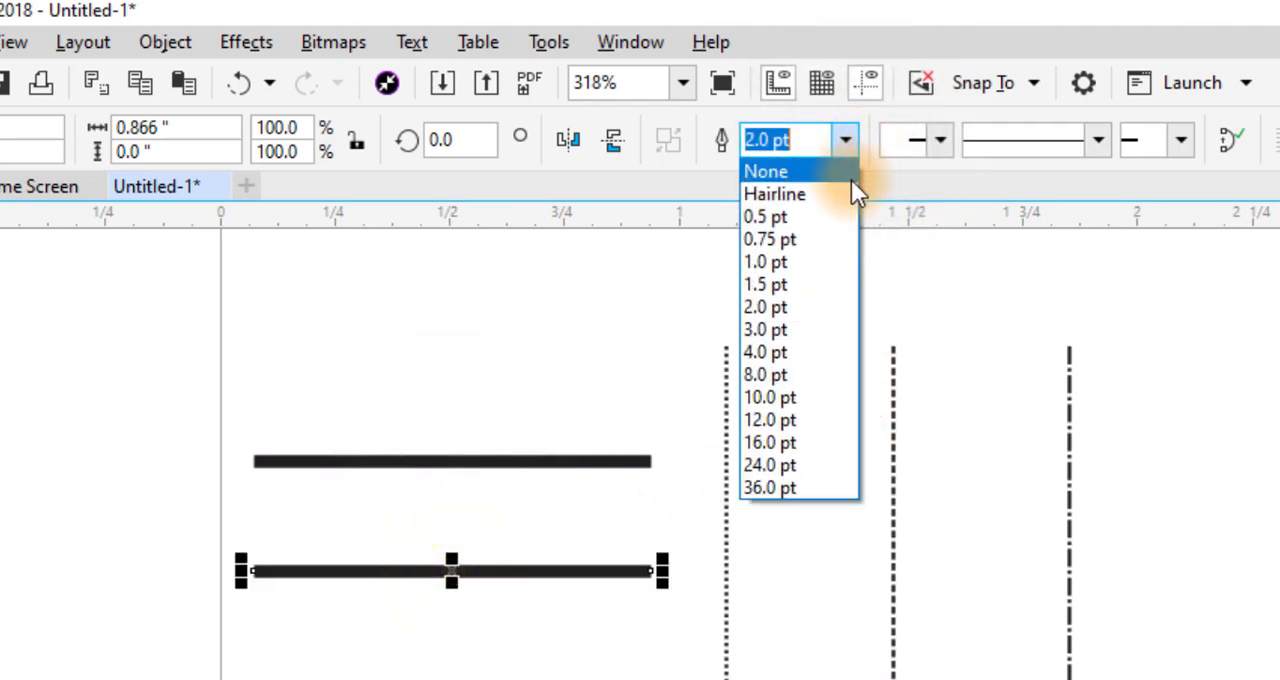
{"action": "left_click", "coordinate": [767, 375]}
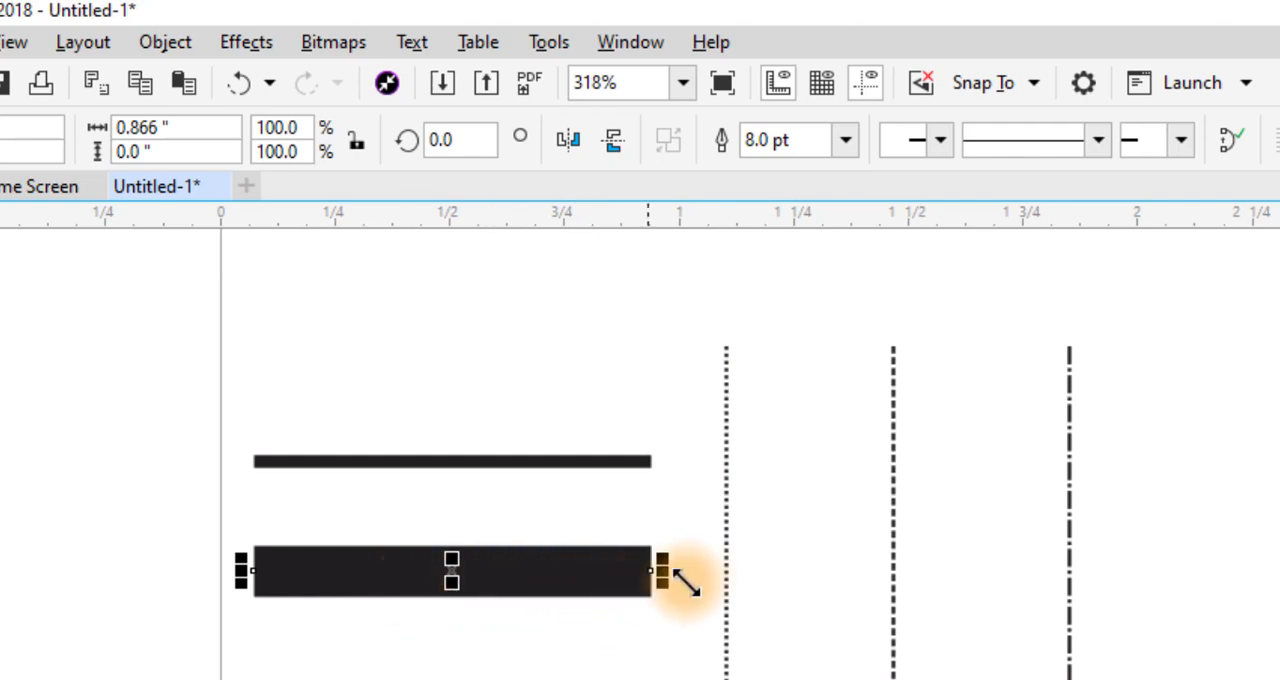
- Set the dotted vertical line's outline width to 1.5 pt and shift the line slightly up and to the right
{"action": "left_click", "coordinate": [726, 550]}
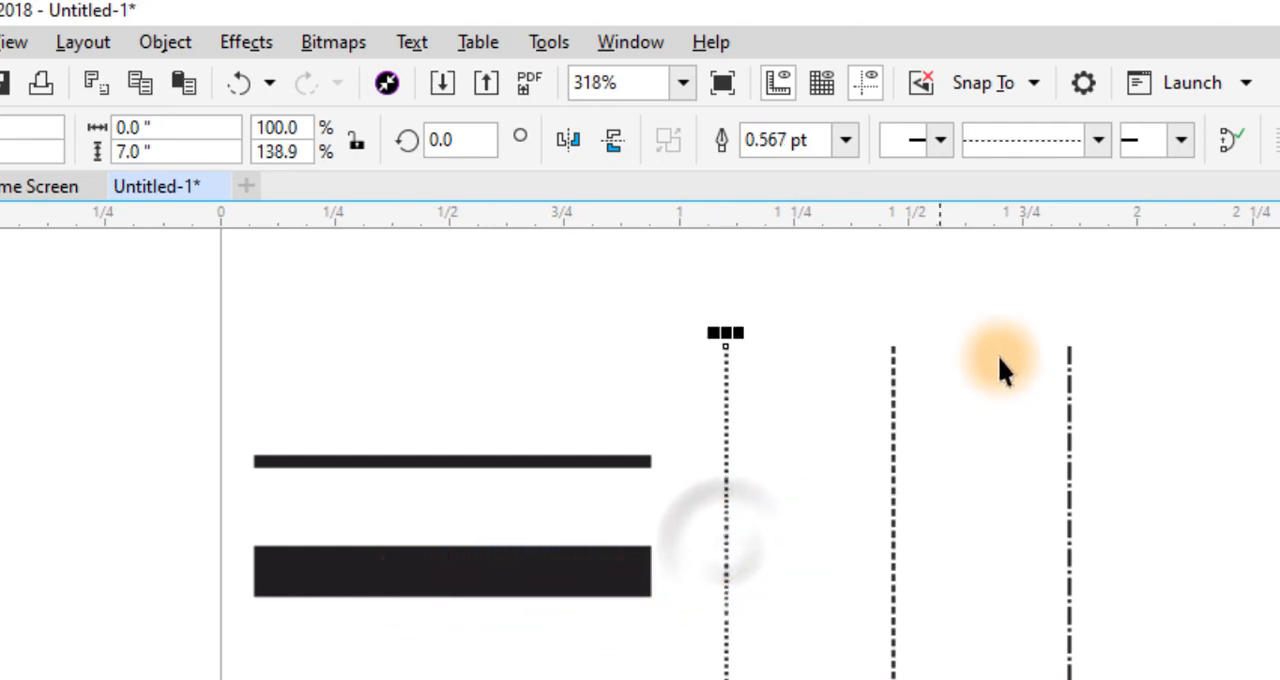
{"action": "left_click", "coordinate": [846, 140]}
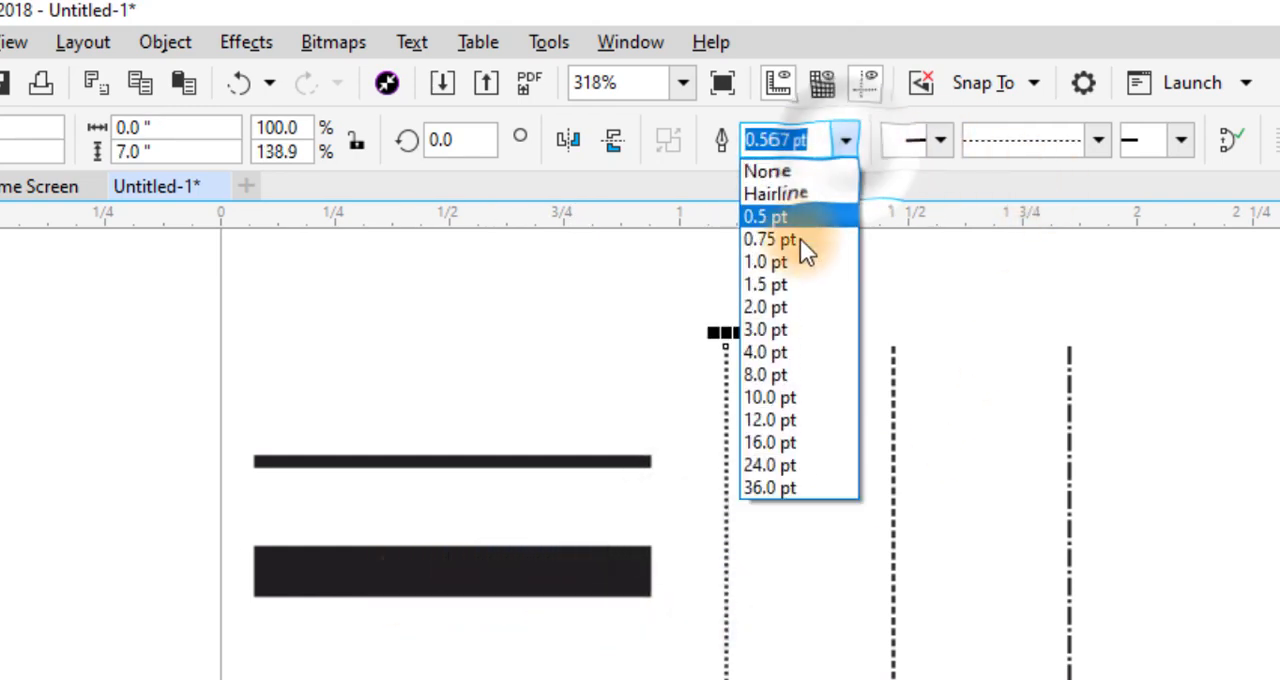
{"action": "left_click", "coordinate": [791, 284]}
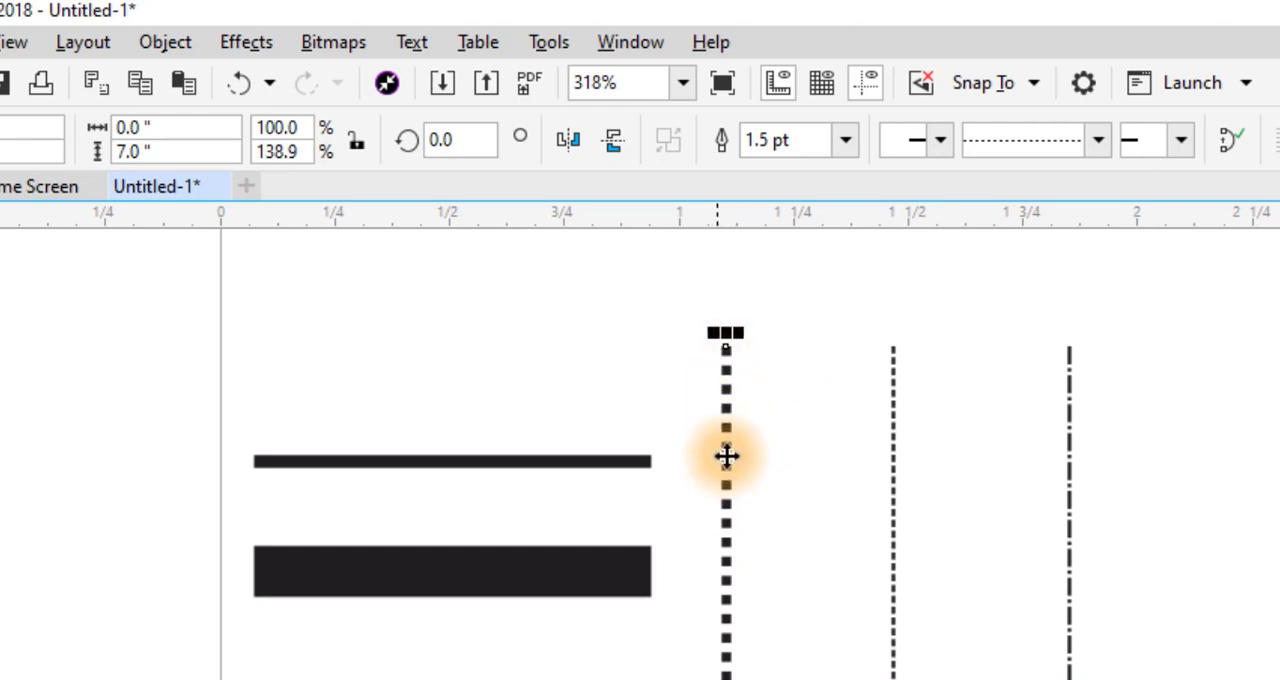
{"action": "left_click_drag", "start_coordinate": [726, 451], "coordinate": [766, 423]}
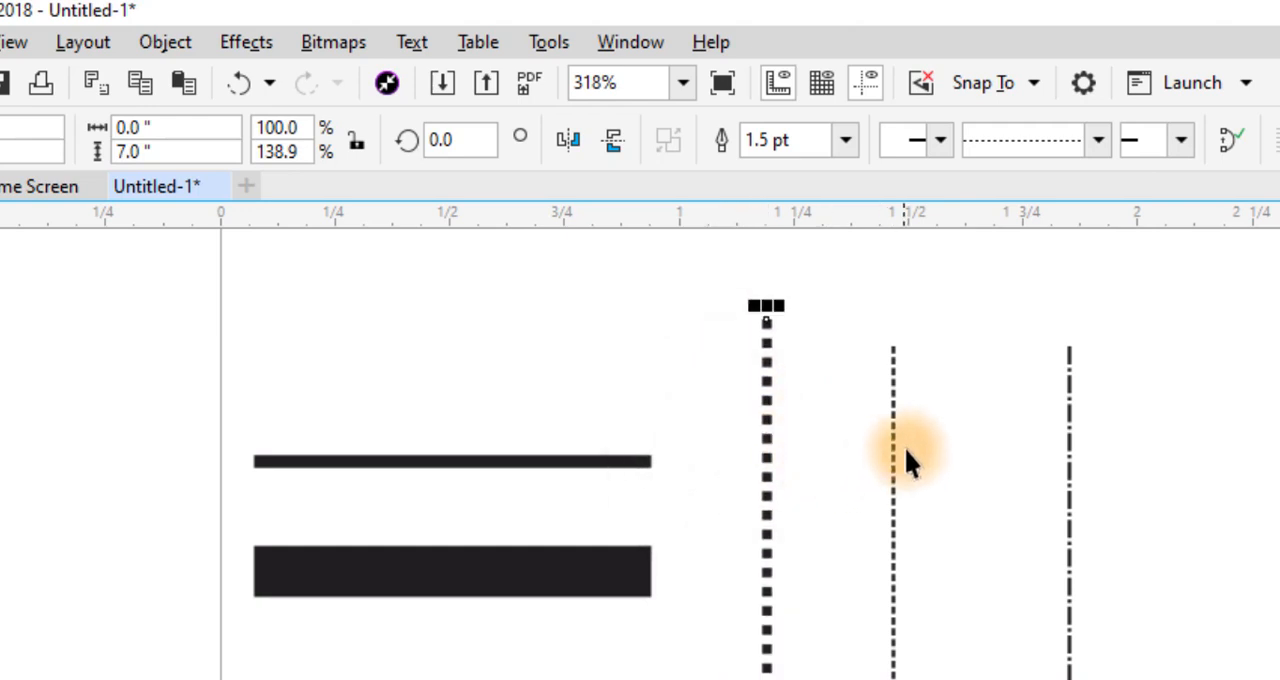
- Set the outline width of the dashed vertical line to 3.0 pt
{"action": "left_click", "coordinate": [893, 452]}
{"action": "left_click", "coordinate": [846, 142]}
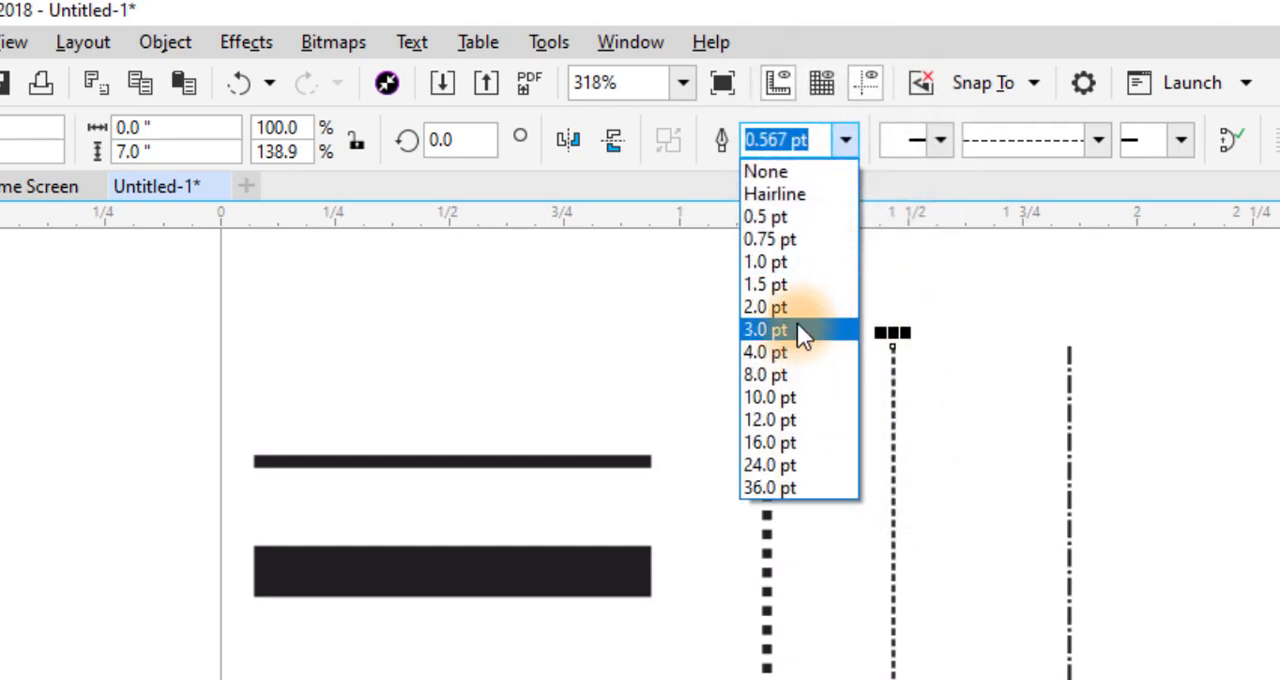
{"action": "left_click", "coordinate": [797, 329]}
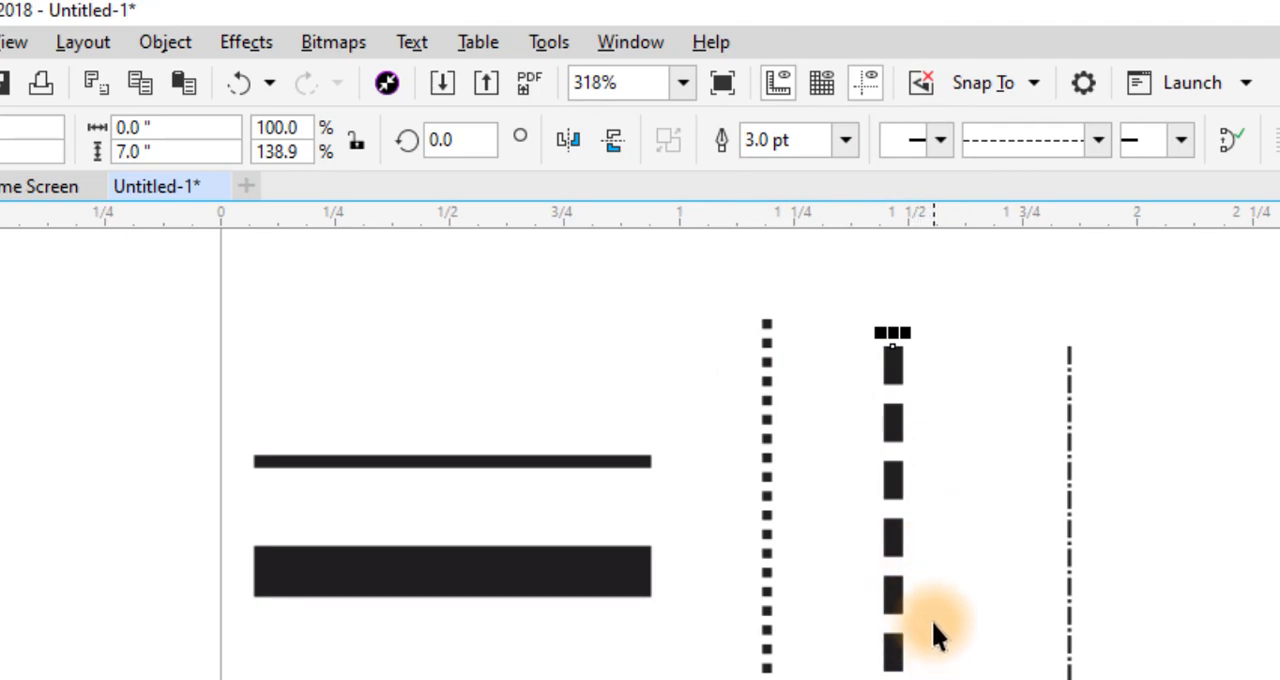
- Draw a closed zigzag freehand shape about 6.1 inches wide and 2.9 inches high to the right of the vertical lines
{"action": "scroll", "coordinate": [931, 621], "scroll_direction": "down", "scroll_amount": 3}
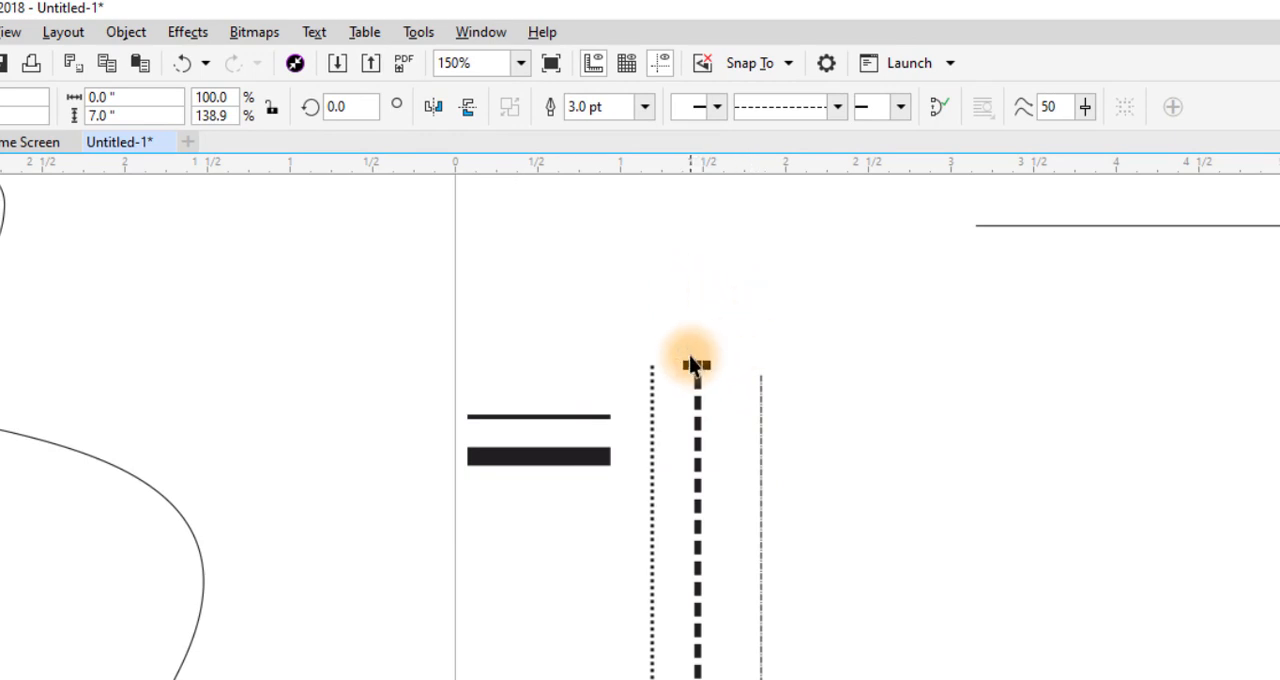
{"action": "scroll", "coordinate": [692, 360], "scroll_direction": "down", "scroll_amount": 2}
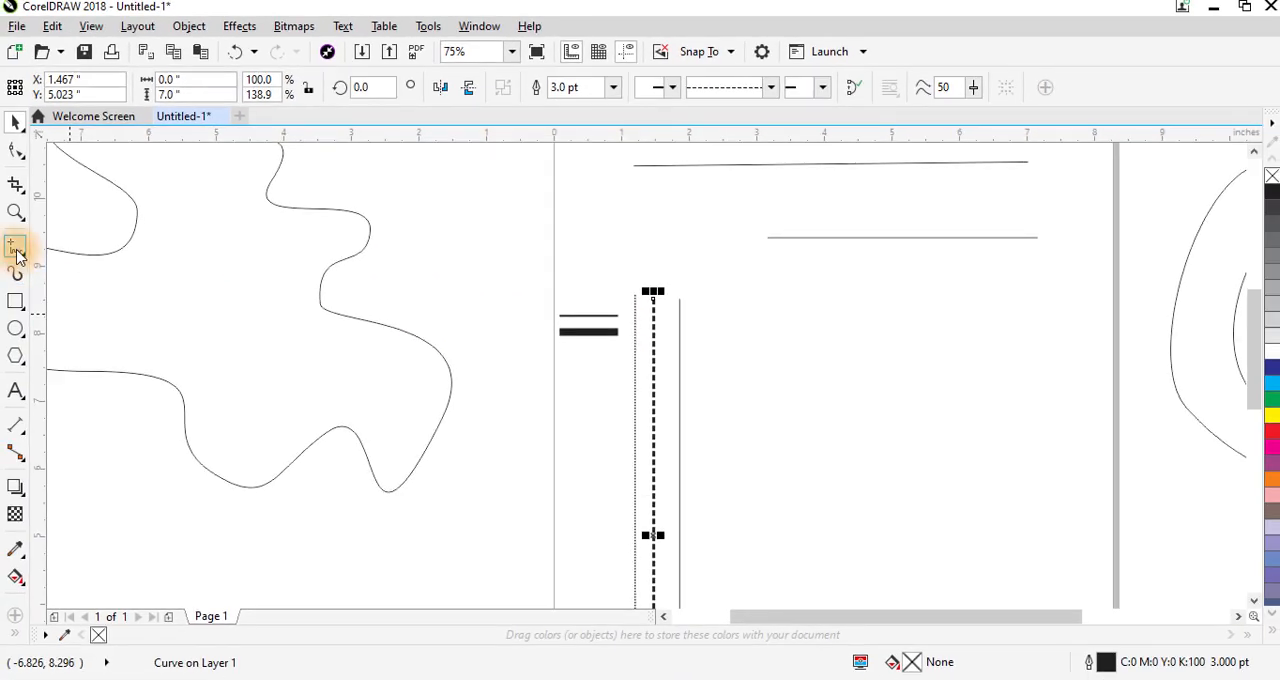
{"action": "left_click", "coordinate": [16, 250]}
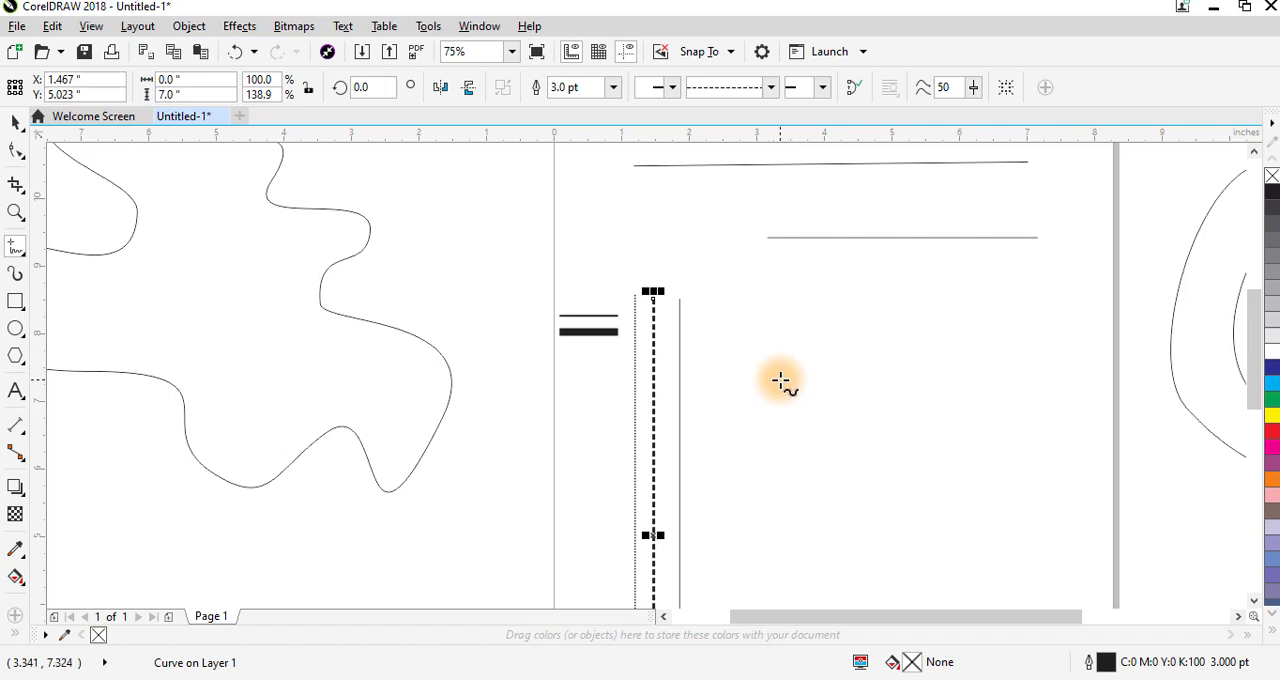
{"action": "mouse_move", "coordinate": [775, 412]}
{"action": "left_mouse_down"}
{"action": "mouse_move", "coordinate": [787, 319]}
{"action": "mouse_move", "coordinate": [837, 392]}
{"action": "mouse_move", "coordinate": [836, 304]}
{"action": "mouse_move", "coordinate": [887, 381]}
{"action": "mouse_move", "coordinate": [892, 314]}
{"action": "mouse_move", "coordinate": [922, 358]}
{"action": "mouse_move", "coordinate": [957, 308]}
{"action": "mouse_move", "coordinate": [990, 339]}
{"action": "mouse_move", "coordinate": [997, 288]}
{"action": "mouse_move", "coordinate": [1053, 351]}
{"action": "mouse_move", "coordinate": [1069, 298]}
{"action": "mouse_move", "coordinate": [1107, 346]}
{"action": "mouse_move", "coordinate": [1125, 286]}
{"action": "mouse_move", "coordinate": [1165, 397]}
{"action": "mouse_move", "coordinate": [1163, 442]}
{"action": "mouse_move", "coordinate": [1115, 391]}
{"action": "mouse_move", "coordinate": [1127, 436]}
{"action": "mouse_move", "coordinate": [1093, 396]}
{"action": "mouse_move", "coordinate": [1084, 425]}
{"action": "mouse_move", "coordinate": [1063, 394]}
{"action": "mouse_move", "coordinate": [1036, 461]}
{"action": "mouse_move", "coordinate": [989, 415]}
{"action": "mouse_move", "coordinate": [937, 467]}
{"action": "mouse_move", "coordinate": [911, 421]}
{"action": "mouse_move", "coordinate": [831, 435]}
{"action": "mouse_move", "coordinate": [796, 474]}
{"action": "mouse_move", "coordinate": [753, 450]}
{"action": "left_mouse_up"}
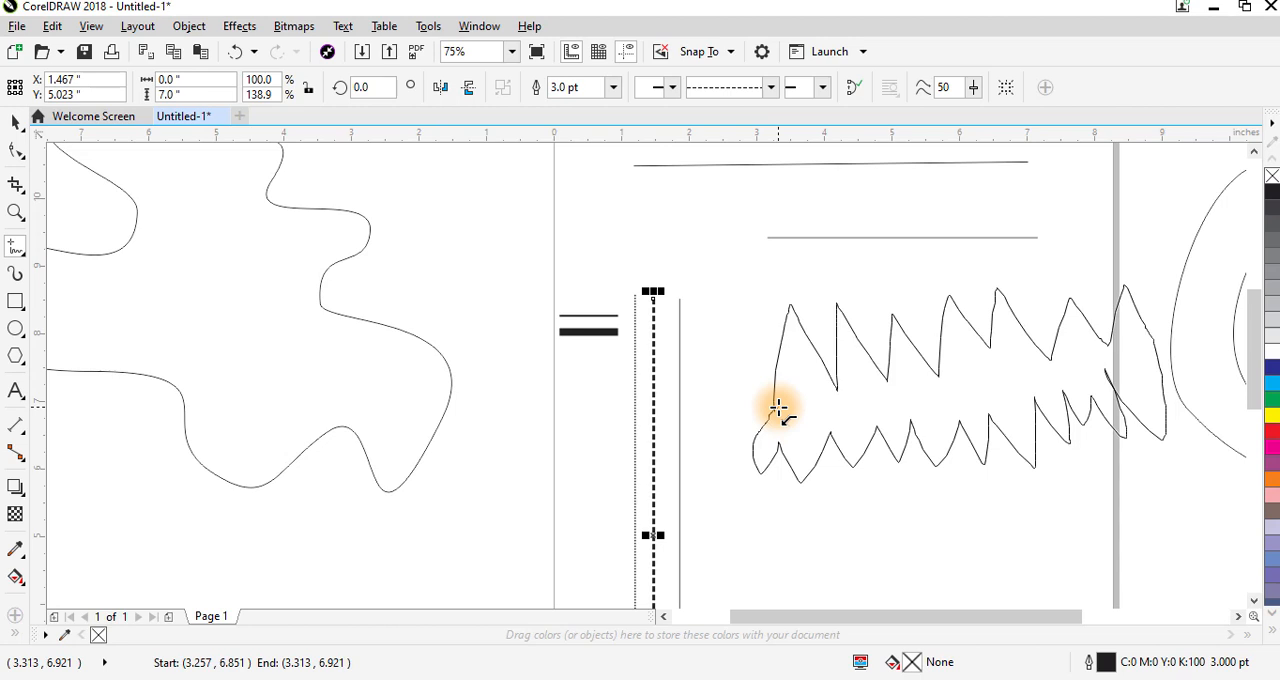
{"action": "left_click_drag", "start_coordinate": [778, 408], "coordinate": [777, 402]}
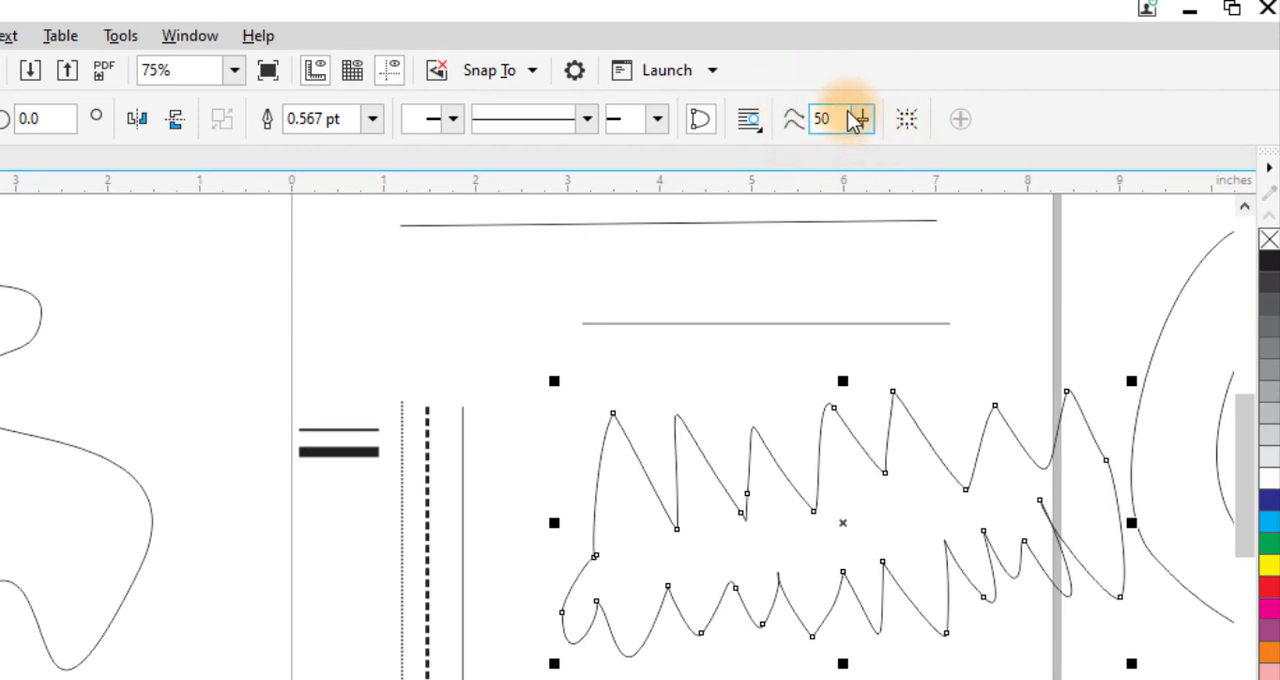
- Set the freehand smoothing to 0 and reactivate the Freehand tool
{"action": "left_click", "coordinate": [865, 124]}
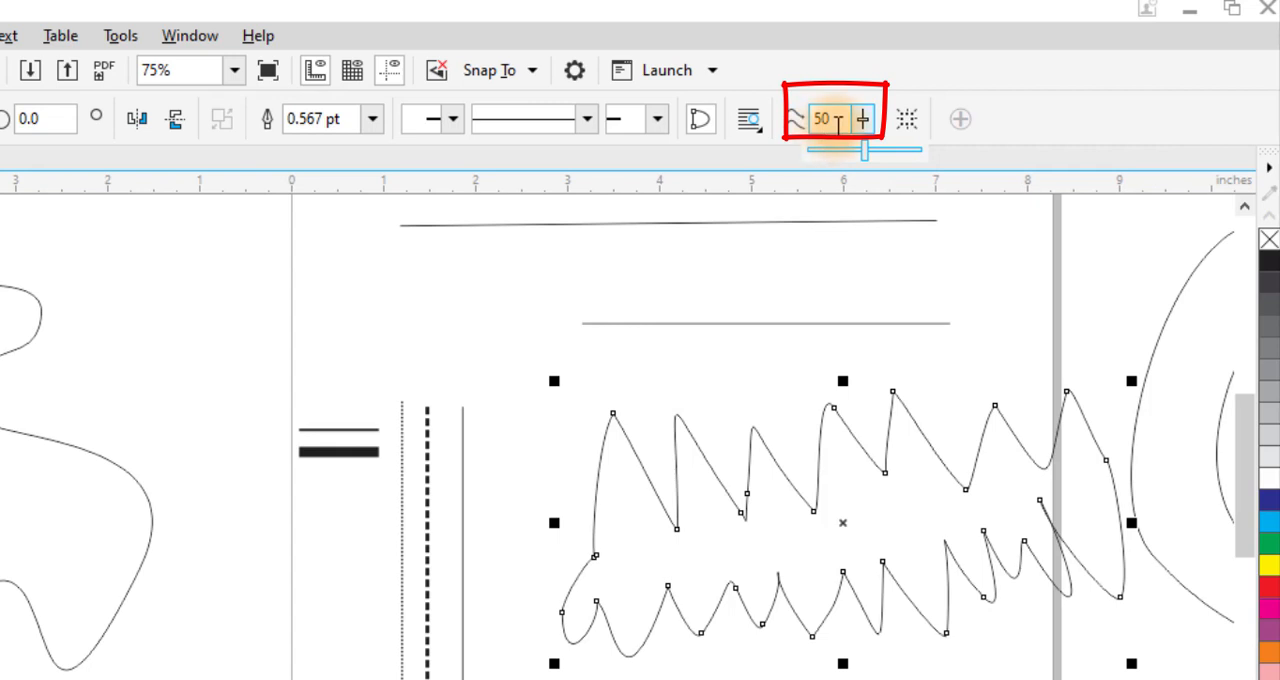
{"action": "double_click", "coordinate": [822, 119]}
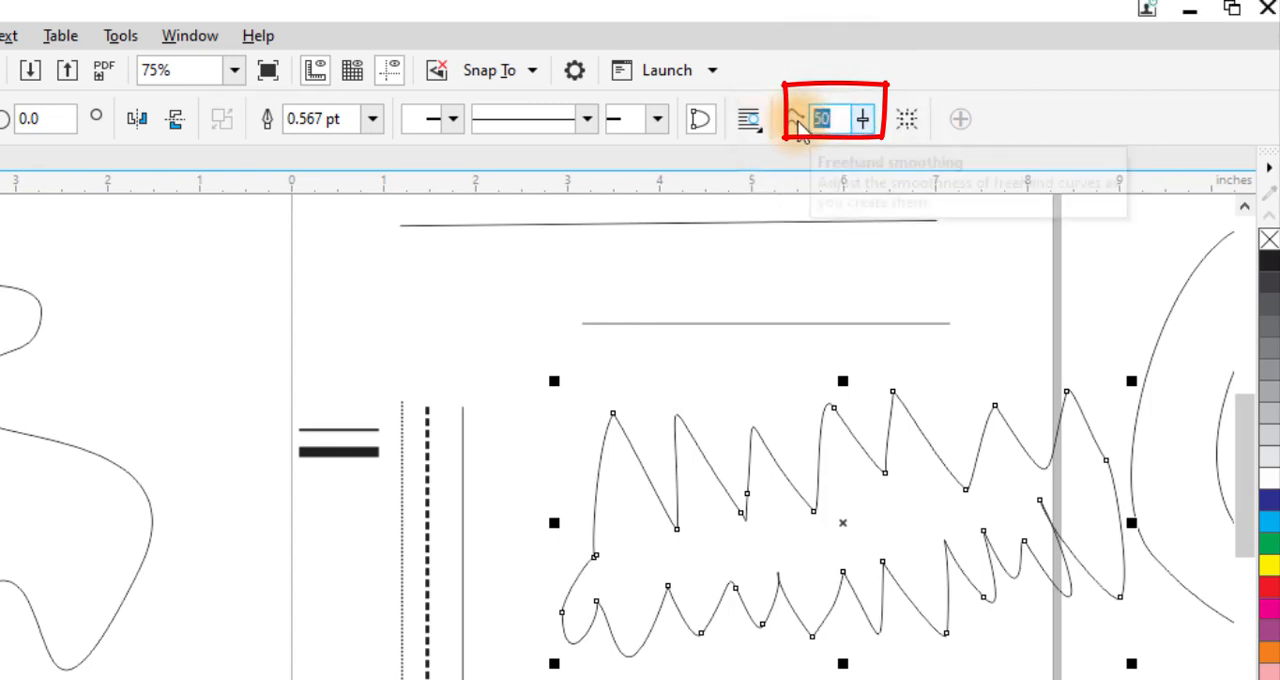
{"action": "type", "text": "0"}
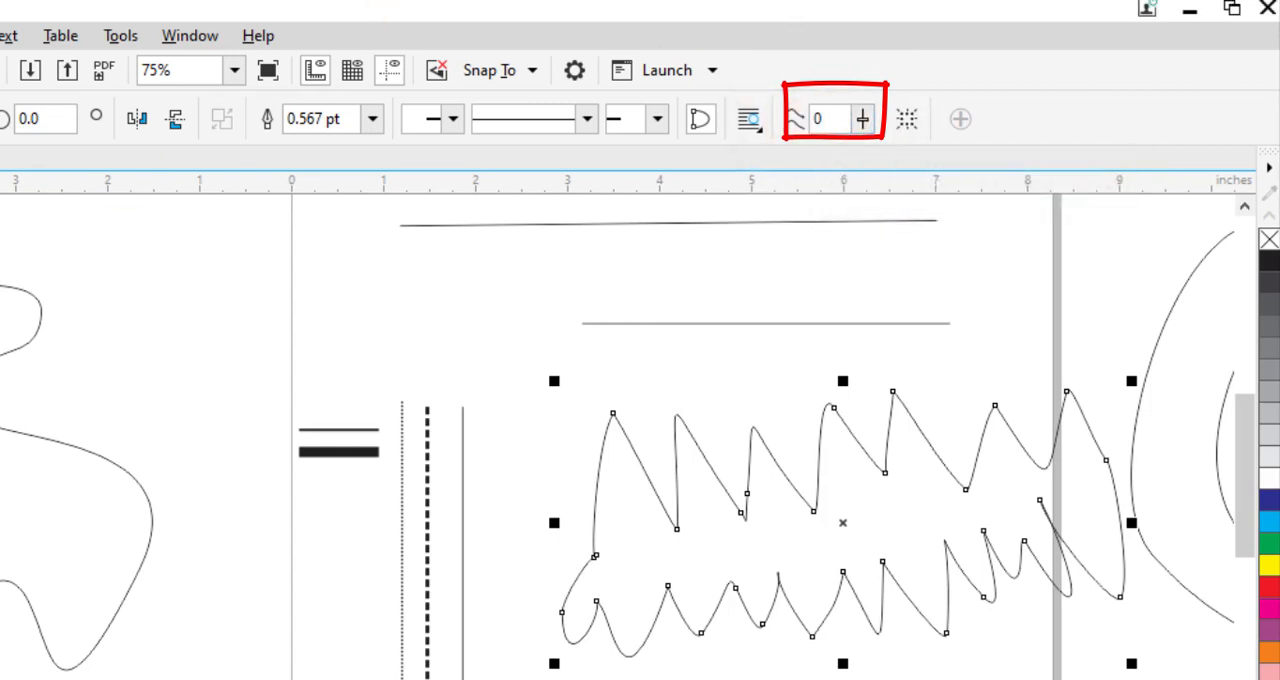
{"action": "left_click", "coordinate": [21, 252]}
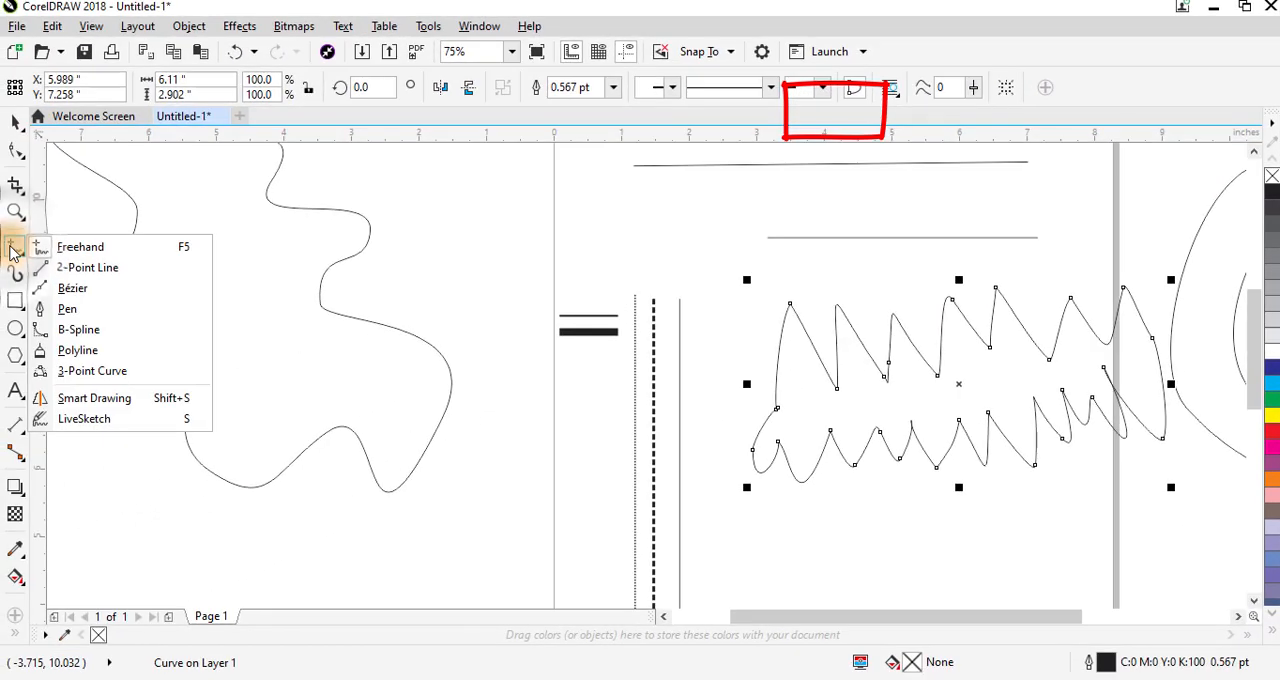
{"action": "left_click", "coordinate": [72, 252]}
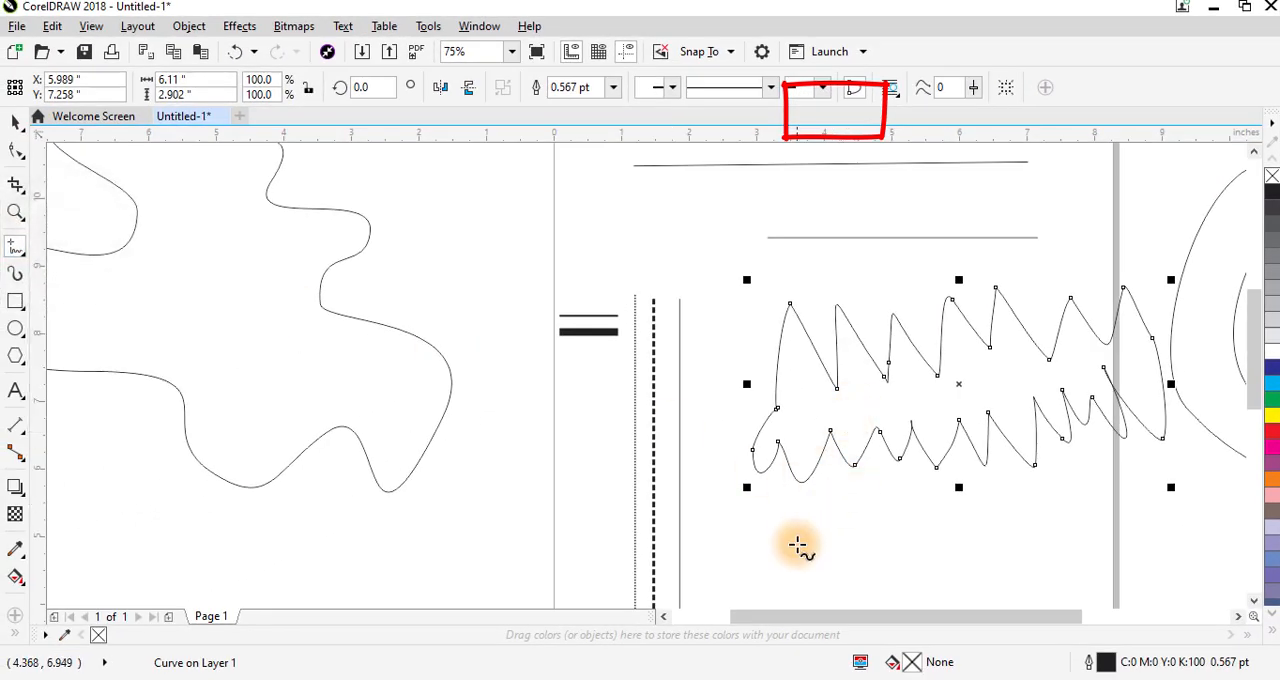
- Draw an open zigzag line above the page, about 6.1 inches wide and 1.4 inches high, with the current smoothing
{"action": "scroll", "coordinate": [766, 515], "scroll_direction": "down", "scroll_amount": 1}
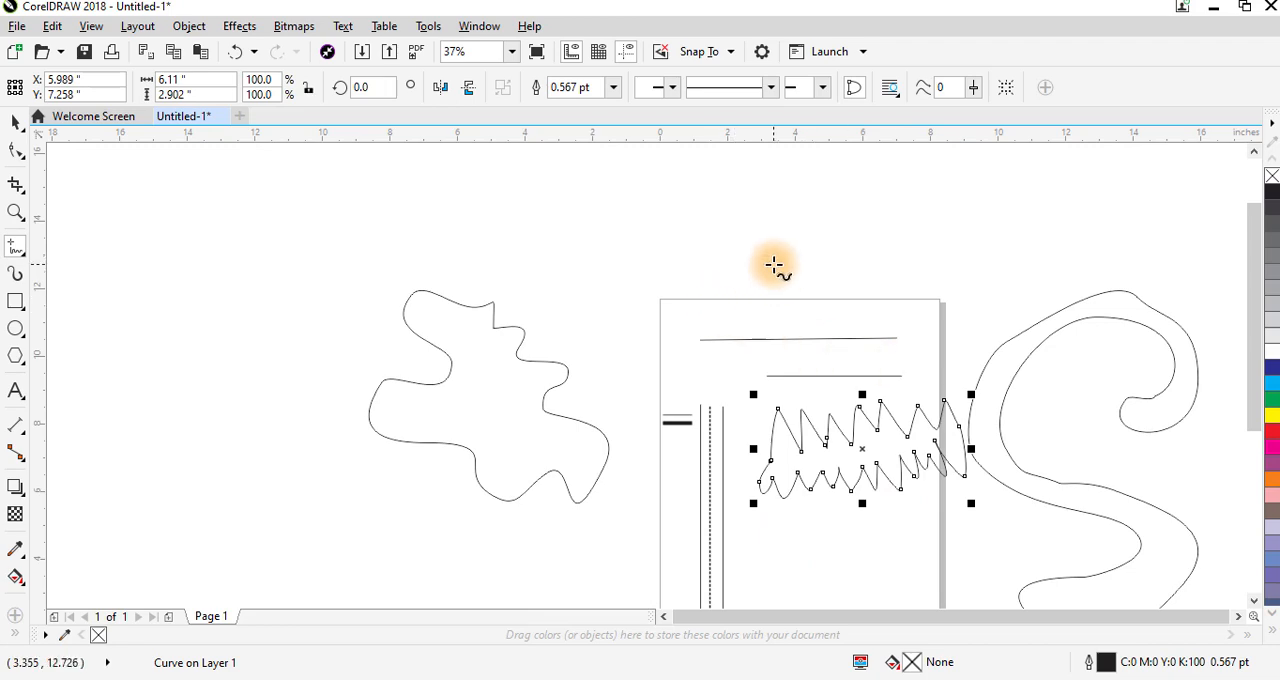
{"action": "key", "text": "F2"}
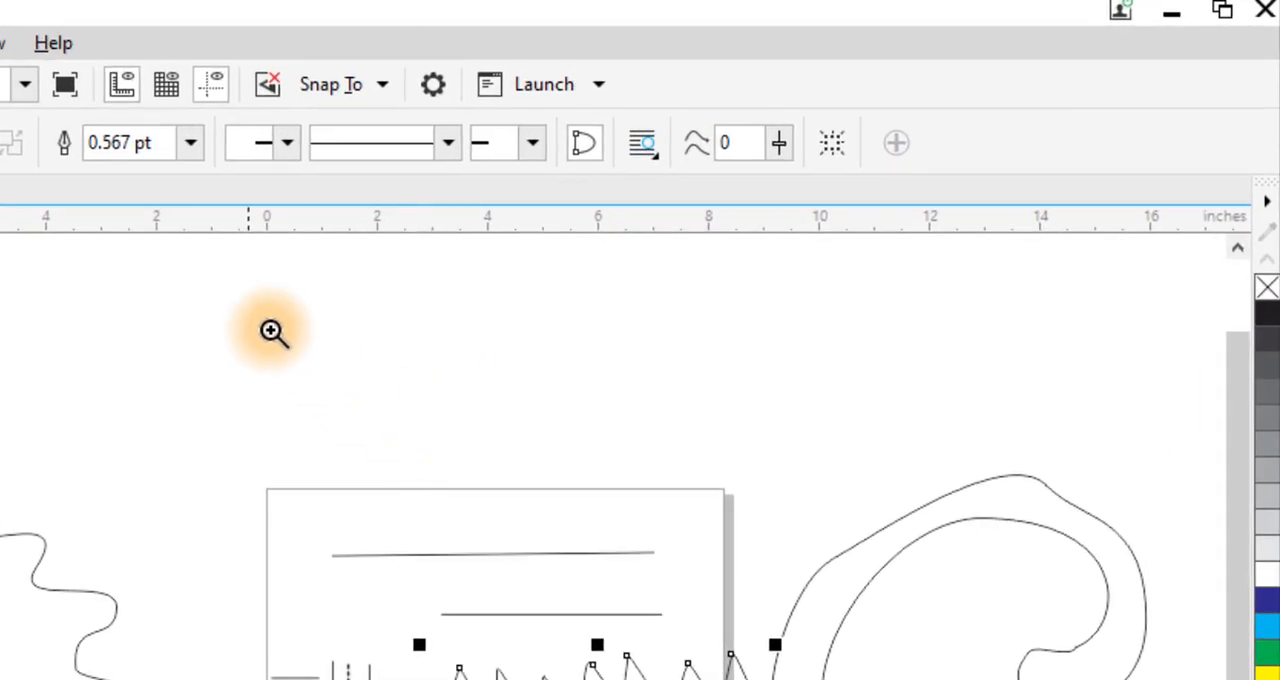
{"action": "left_click_drag", "start_coordinate": [273, 332], "coordinate": [863, 543]}
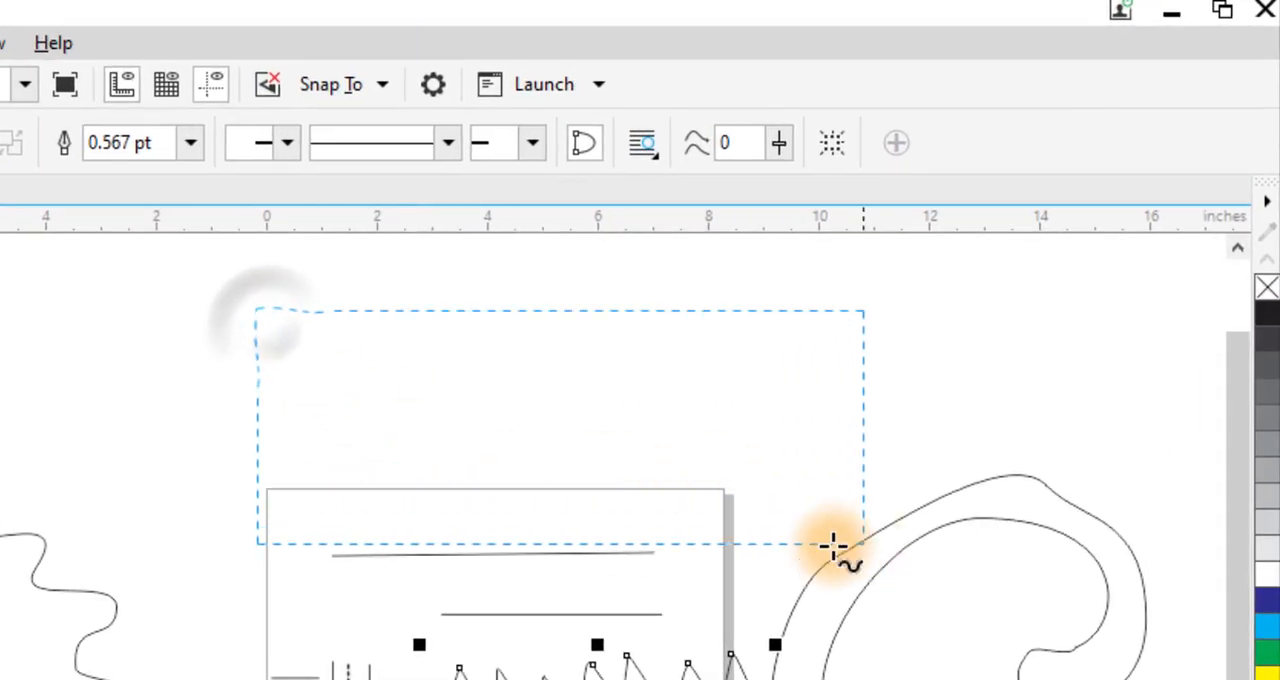
{"action": "mouse_move", "coordinate": [43, 589]}
{"action": "left_mouse_down"}
{"action": "mouse_move", "coordinate": [77, 494]}
{"action": "mouse_move", "coordinate": [389, 439]}
{"action": "mouse_move", "coordinate": [394, 377]}
{"action": "mouse_move", "coordinate": [438, 382]}
{"action": "mouse_move", "coordinate": [477, 435]}
{"action": "mouse_move", "coordinate": [557, 391]}
{"action": "mouse_move", "coordinate": [631, 426]}
{"action": "mouse_move", "coordinate": [851, 393]}
{"action": "mouse_move", "coordinate": [1037, 402]}
{"action": "left_mouse_up"}
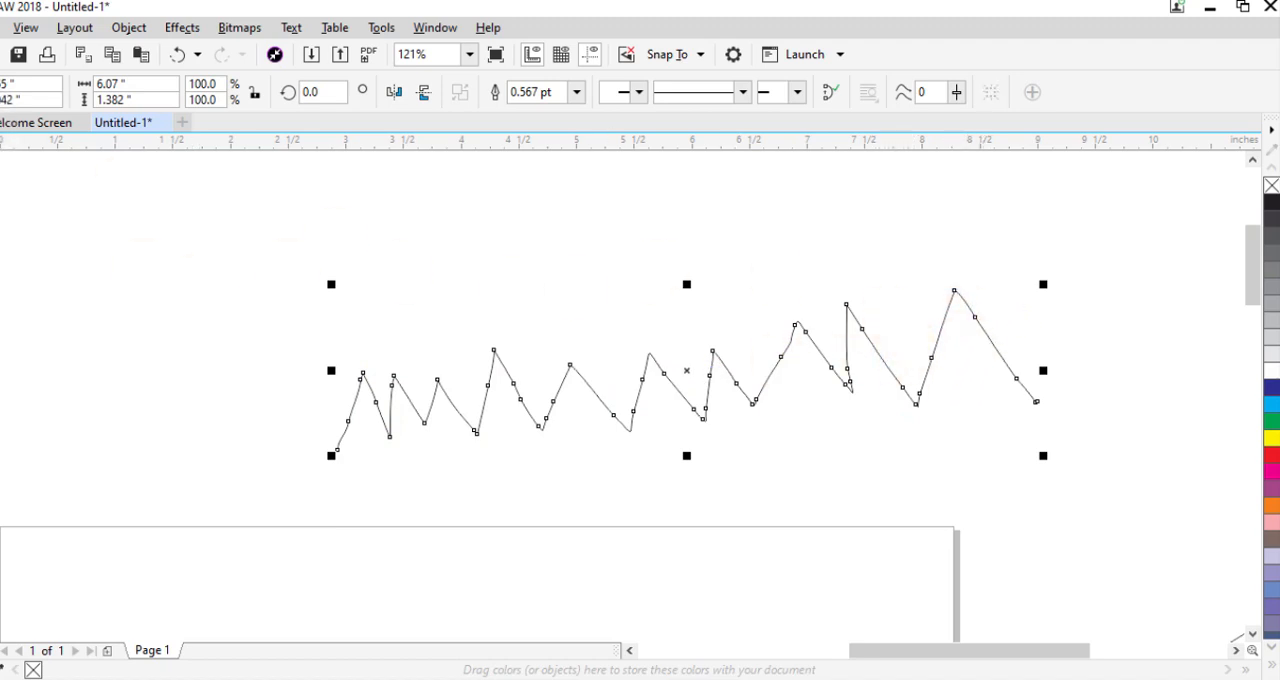
{"action": "left_click", "coordinate": [1030, 288]}
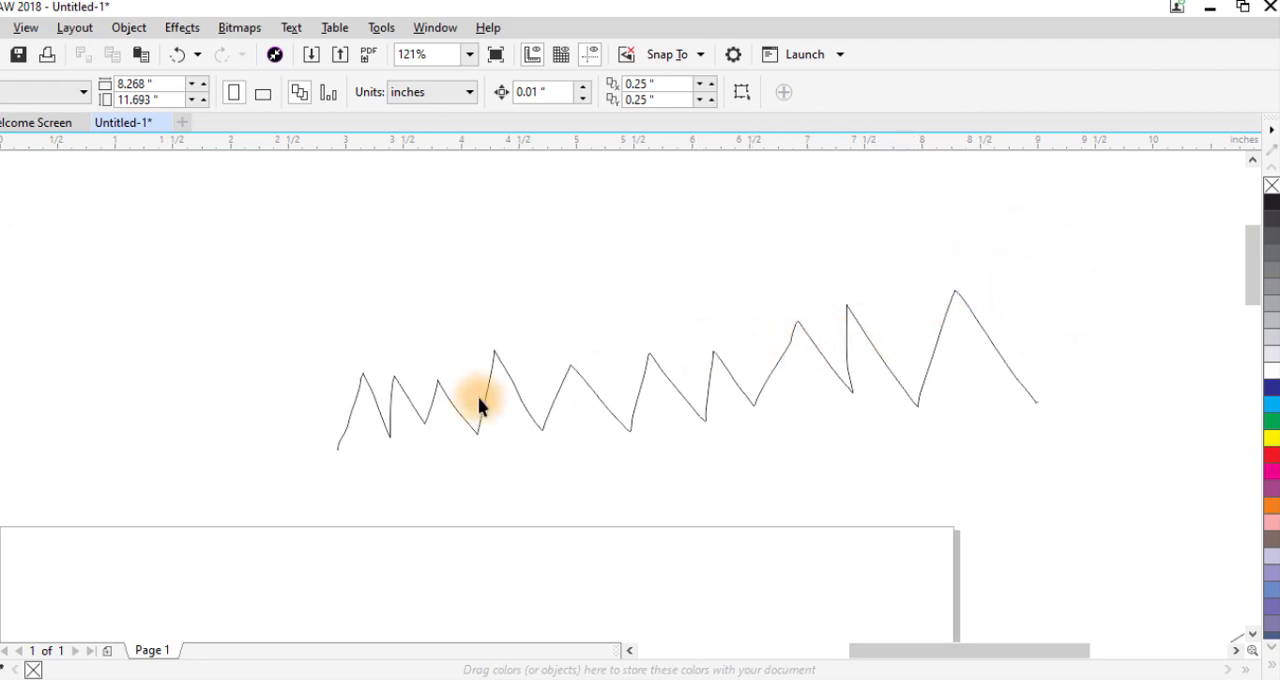
- Move the zigzag slightly up, then draw a second zigzag below it with freehand smoothing 100, about 8 inches wide and 1.6 inches high
{"action": "left_click_drag", "start_coordinate": [523, 406], "coordinate": [480, 340]}
{"action": "left_click_drag", "start_coordinate": [686, 158], "coordinate": [683, 190]}
{"action": "type", "text": "100"}
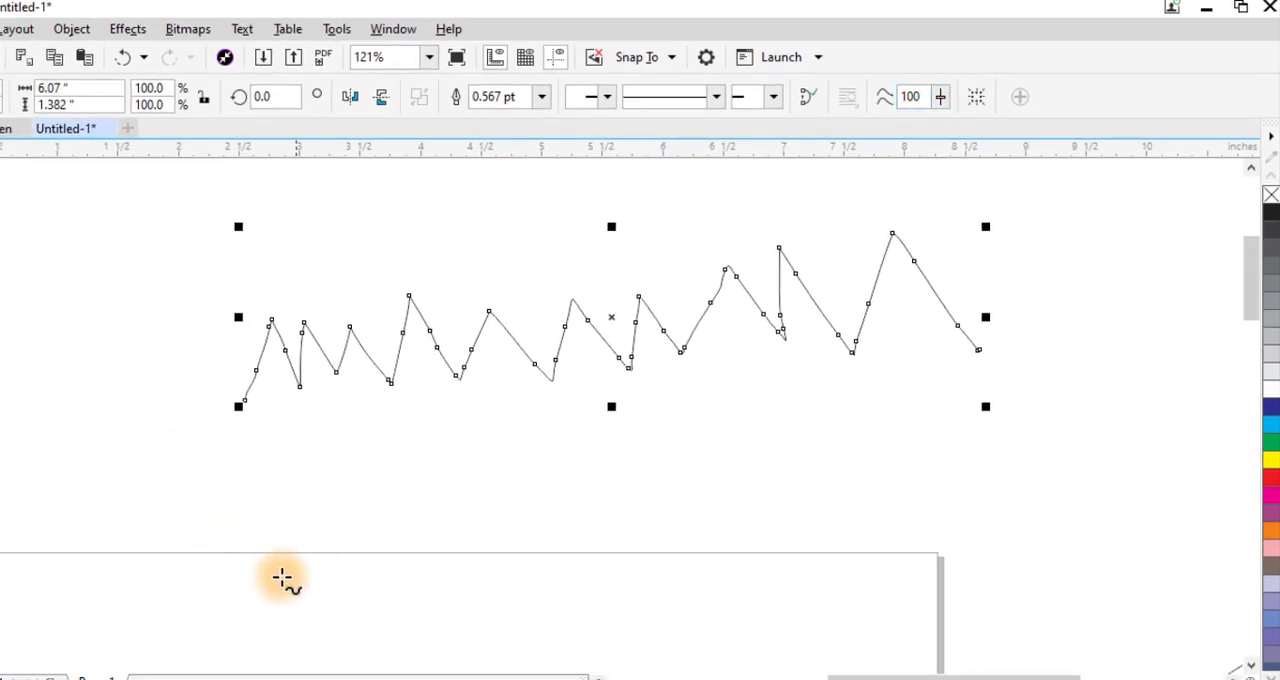
{"action": "mouse_move", "coordinate": [257, 587]}
{"action": "left_mouse_down"}
{"action": "mouse_move", "coordinate": [291, 503]}
{"action": "mouse_move", "coordinate": [339, 553]}
{"action": "mouse_move", "coordinate": [344, 503]}
{"action": "mouse_move", "coordinate": [375, 530]}
{"action": "mouse_move", "coordinate": [429, 506]}
{"action": "mouse_move", "coordinate": [465, 531]}
{"action": "mouse_move", "coordinate": [496, 488]}
{"action": "mouse_move", "coordinate": [550, 558]}
{"action": "mouse_move", "coordinate": [567, 493]}
{"action": "mouse_move", "coordinate": [613, 553]}
{"action": "mouse_move", "coordinate": [662, 475]}
{"action": "mouse_move", "coordinate": [726, 533]}
{"action": "mouse_move", "coordinate": [787, 509]}
{"action": "mouse_move", "coordinate": [840, 462]}
{"action": "mouse_move", "coordinate": [895, 515]}
{"action": "mouse_move", "coordinate": [920, 449]}
{"action": "mouse_move", "coordinate": [988, 488]}
{"action": "mouse_move", "coordinate": [1051, 491]}
{"action": "mouse_move", "coordinate": [1102, 426]}
{"action": "mouse_move", "coordinate": [1133, 466]}
{"action": "mouse_move", "coordinate": [1155, 393]}
{"action": "mouse_move", "coordinate": [1225, 478]}
{"action": "left_mouse_up"}
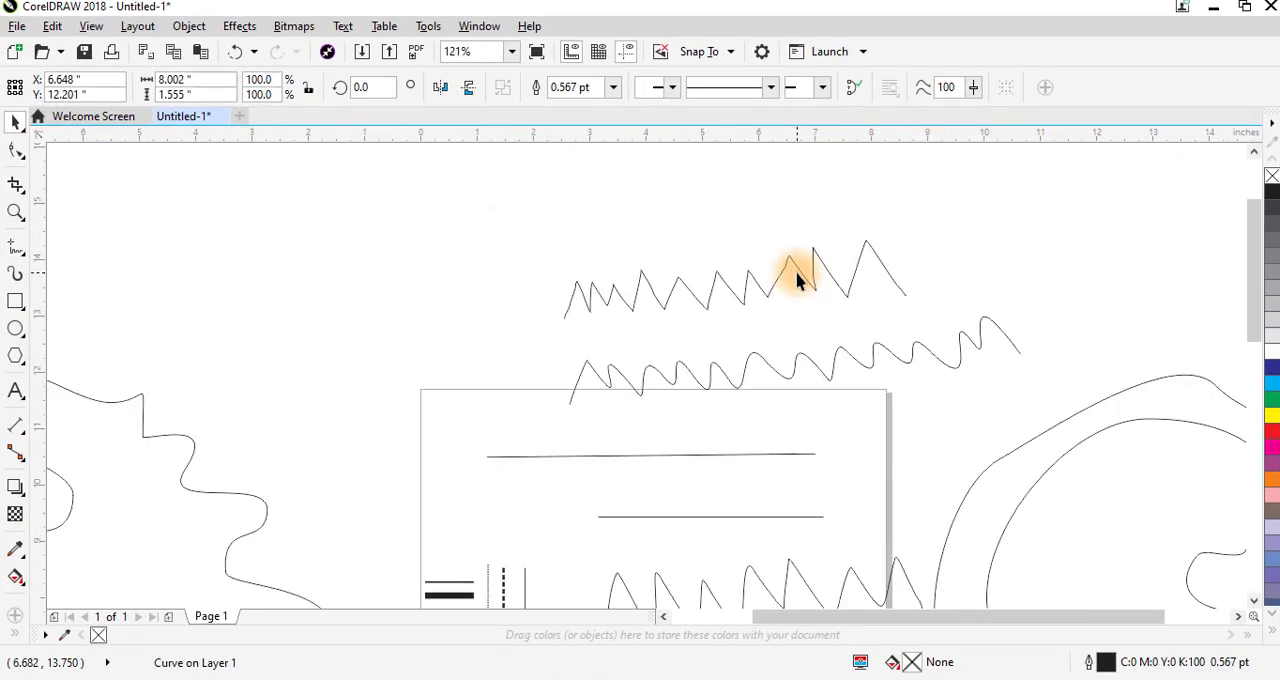
- Delete all the lines and shapes on and around the page
{"action": "scroll", "coordinate": [797, 281], "scroll_direction": "down", "scroll_amount": 5}
{"action": "key", "text": "shift+F4"}
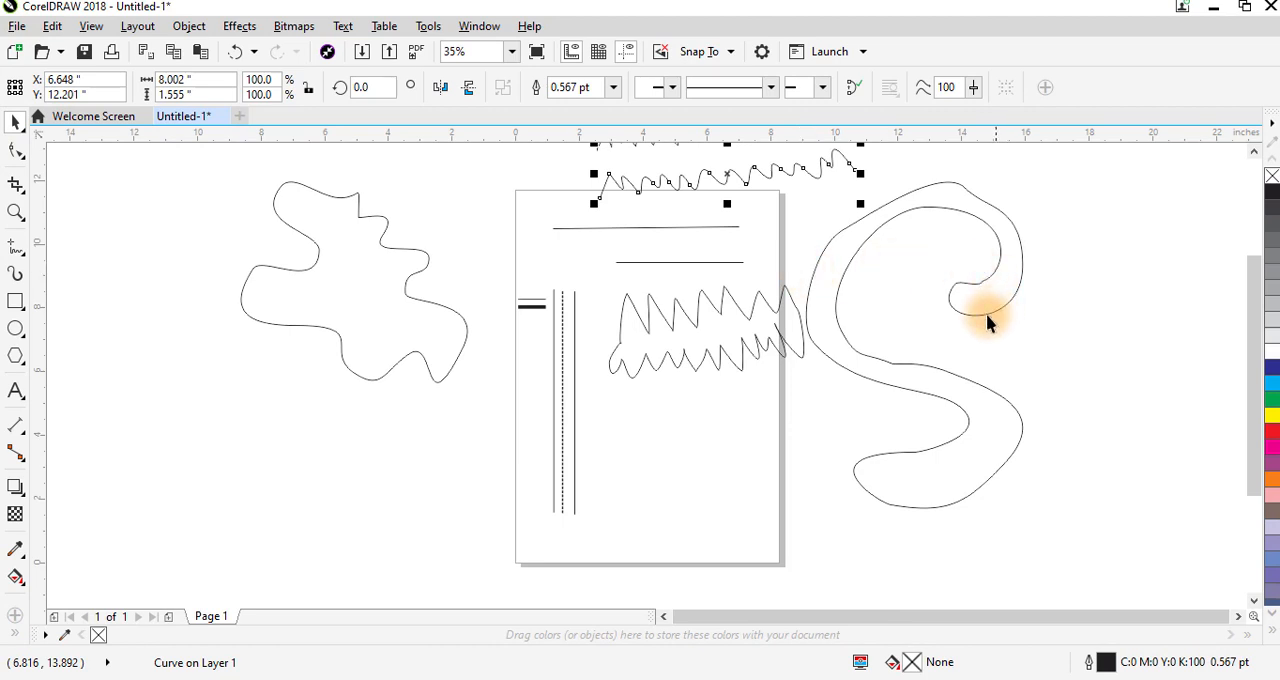
{"action": "scroll", "coordinate": [956, 336], "scroll_direction": "down", "scroll_amount": 2}
{"action": "left_click_drag", "start_coordinate": [570, 459], "coordinate": [1074, 190]}
{"action": "key", "text": "Delete"}
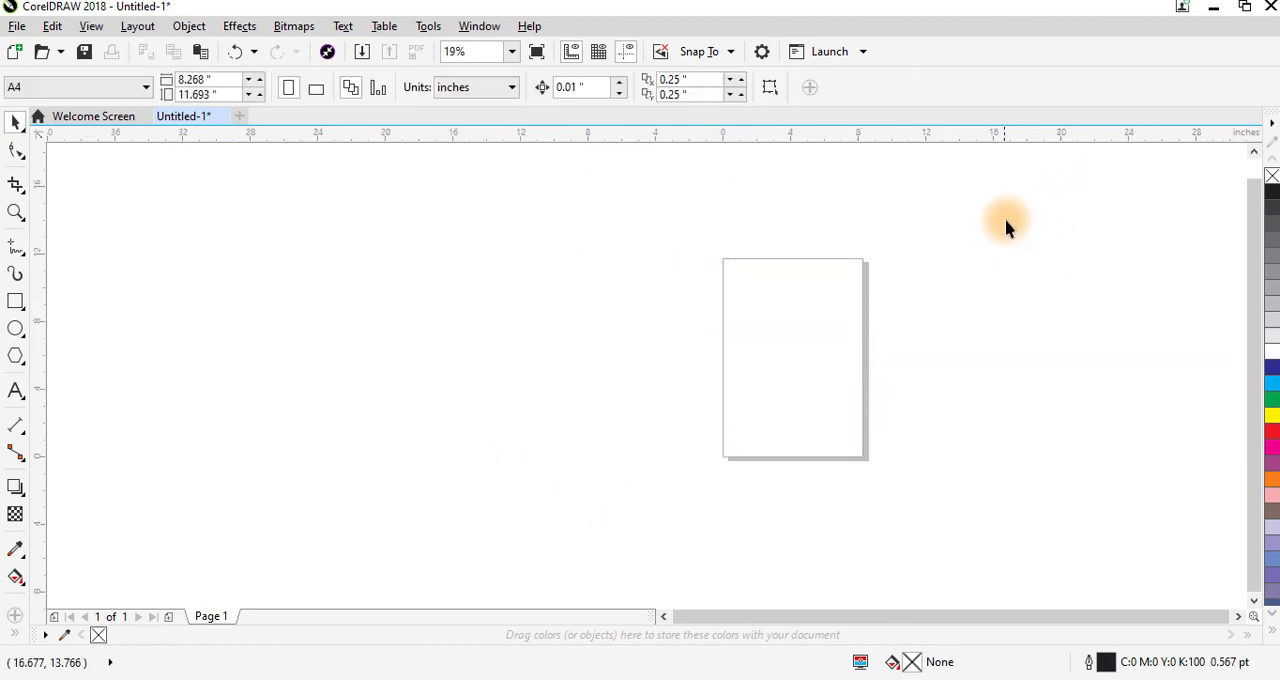
- Draw a straight horizontal line about 3.4 inches long near the top of the page with the Freehand tool
{"action": "scroll", "coordinate": [1005, 227], "scroll_direction": "up", "scroll_amount": 2}
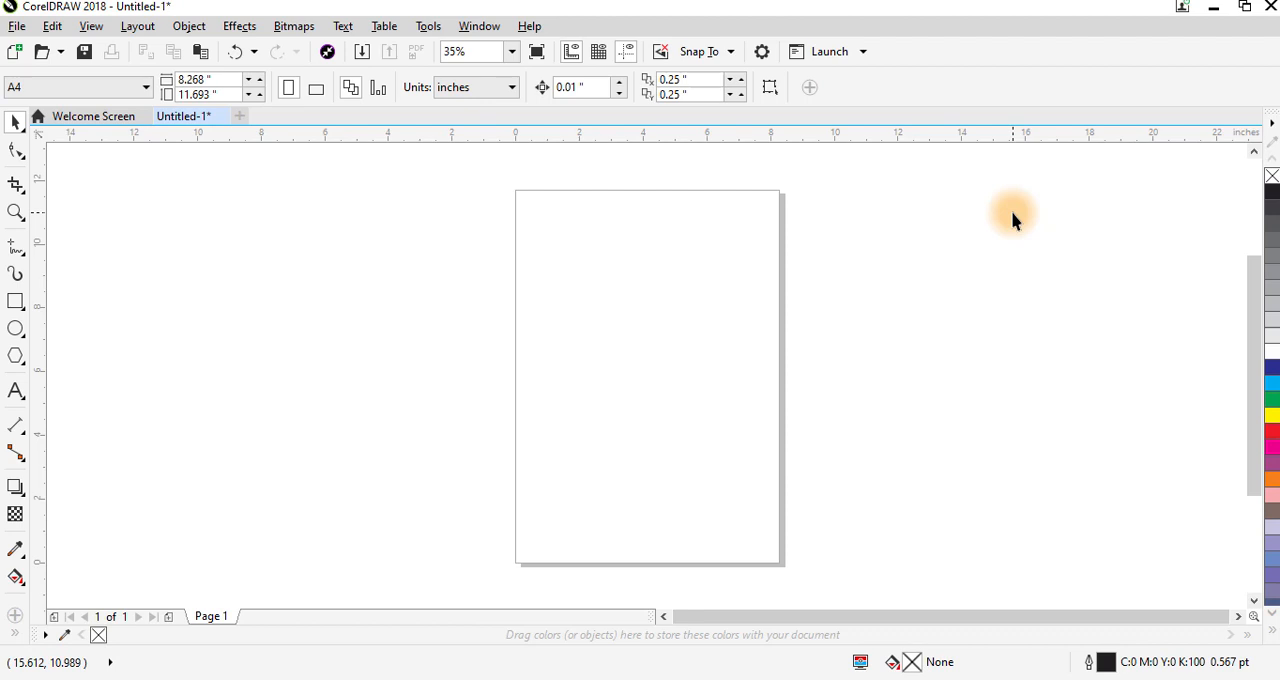
{"action": "left_click", "coordinate": [15, 248]}
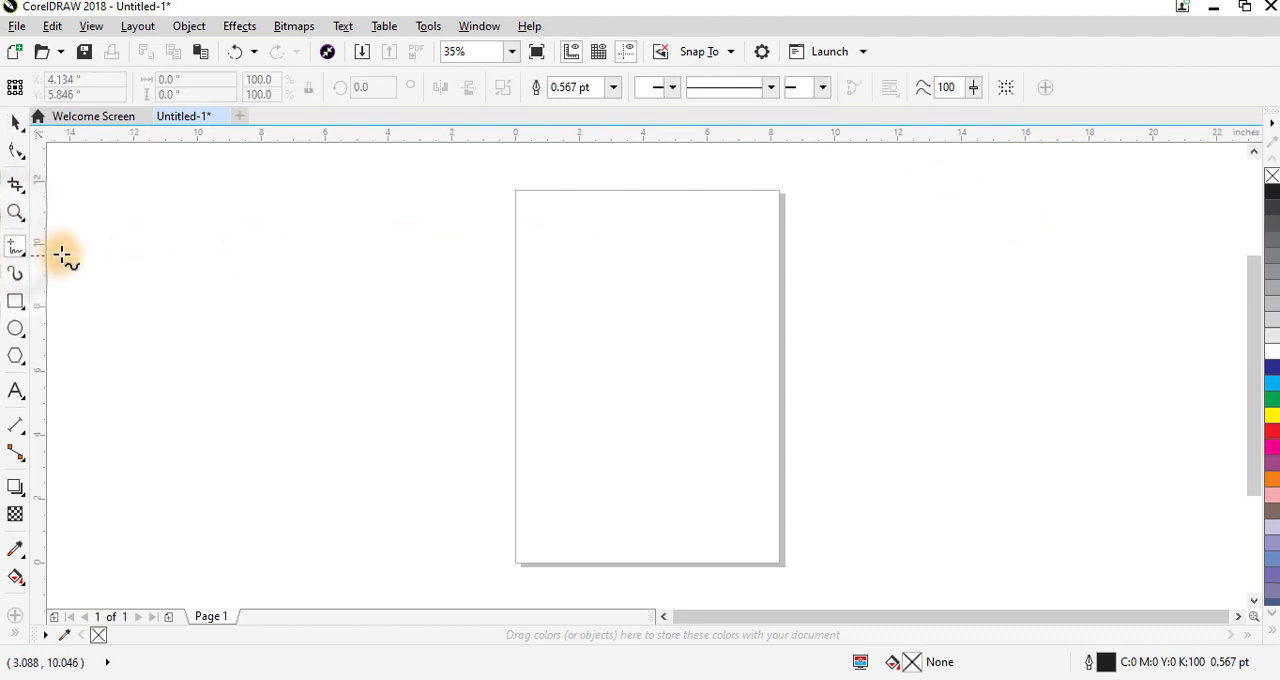
{"action": "left_click", "coordinate": [589, 255]}
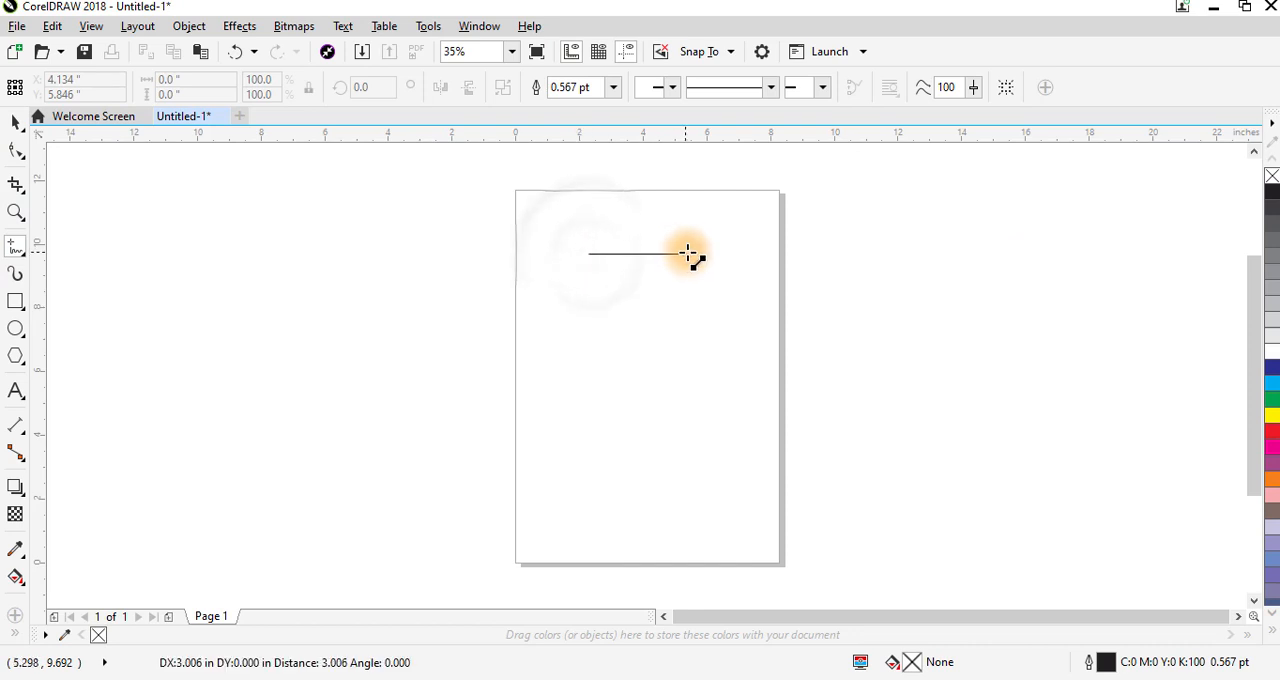
{"action": "left_click", "coordinate": [697, 255]}
{"action": "left_click", "coordinate": [15, 121]}
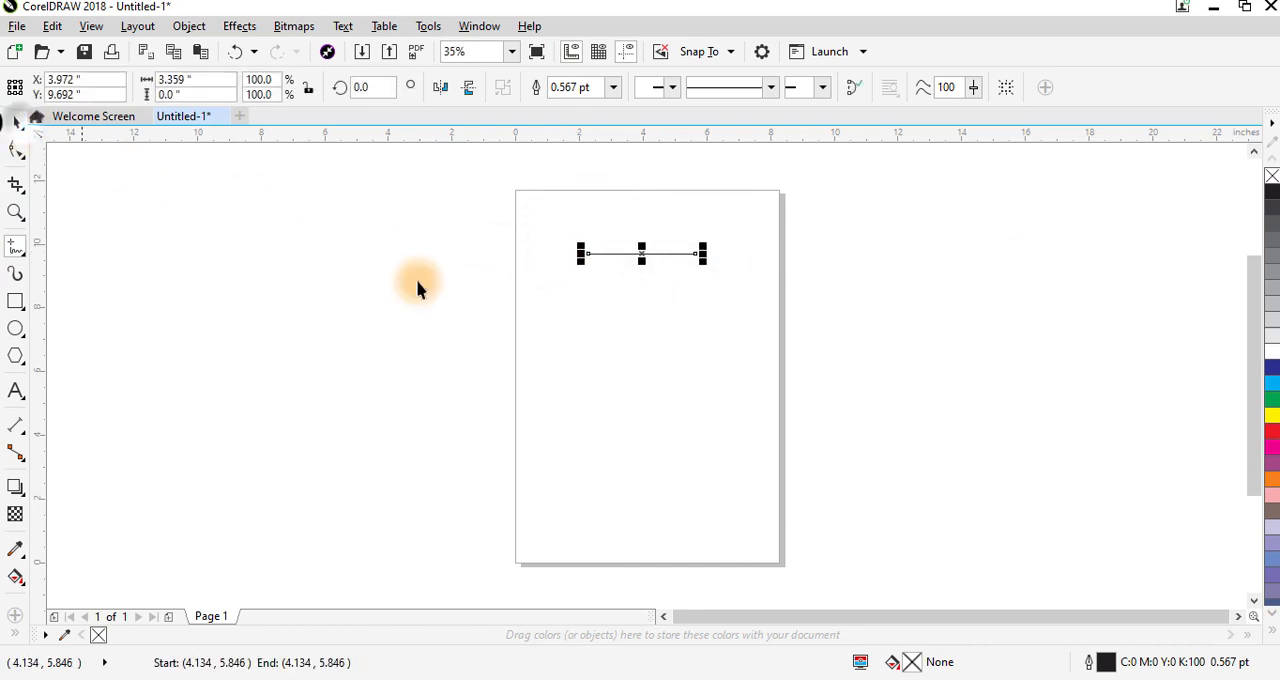
{"action": "left_click", "coordinate": [640, 325]}
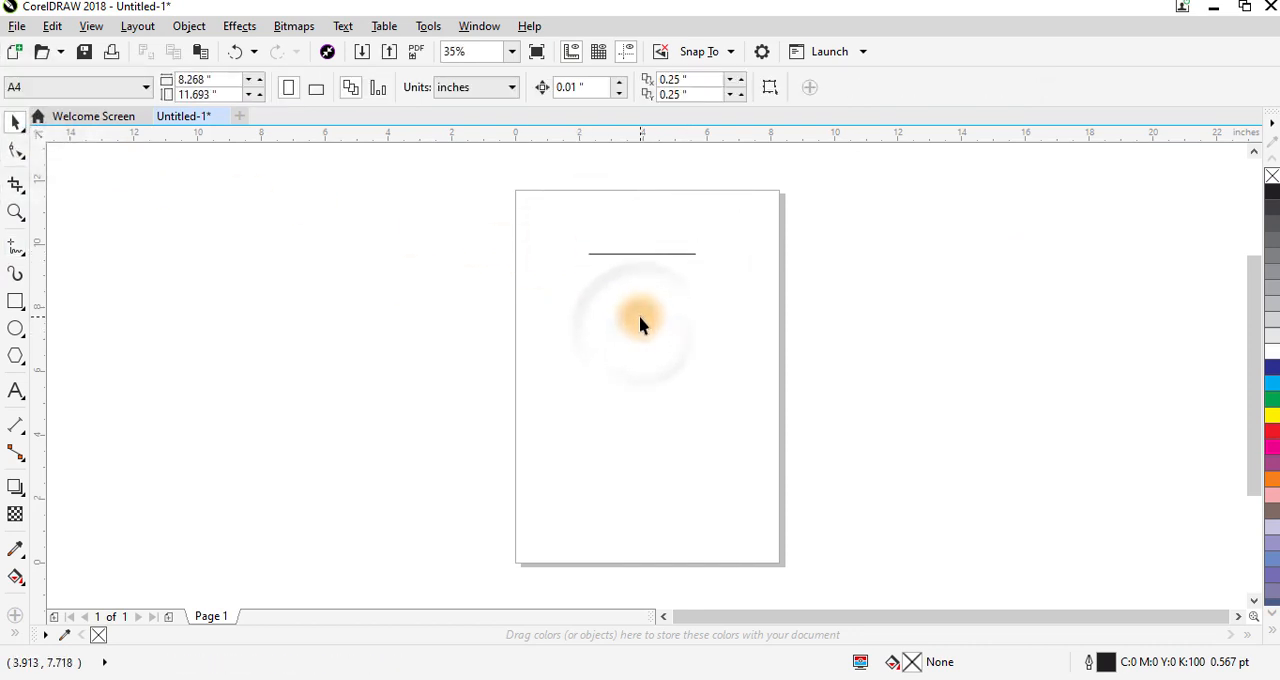
- Add the solid Arrowhead 2 to the start of the horizontal line
{"action": "left_click", "coordinate": [647, 262]}
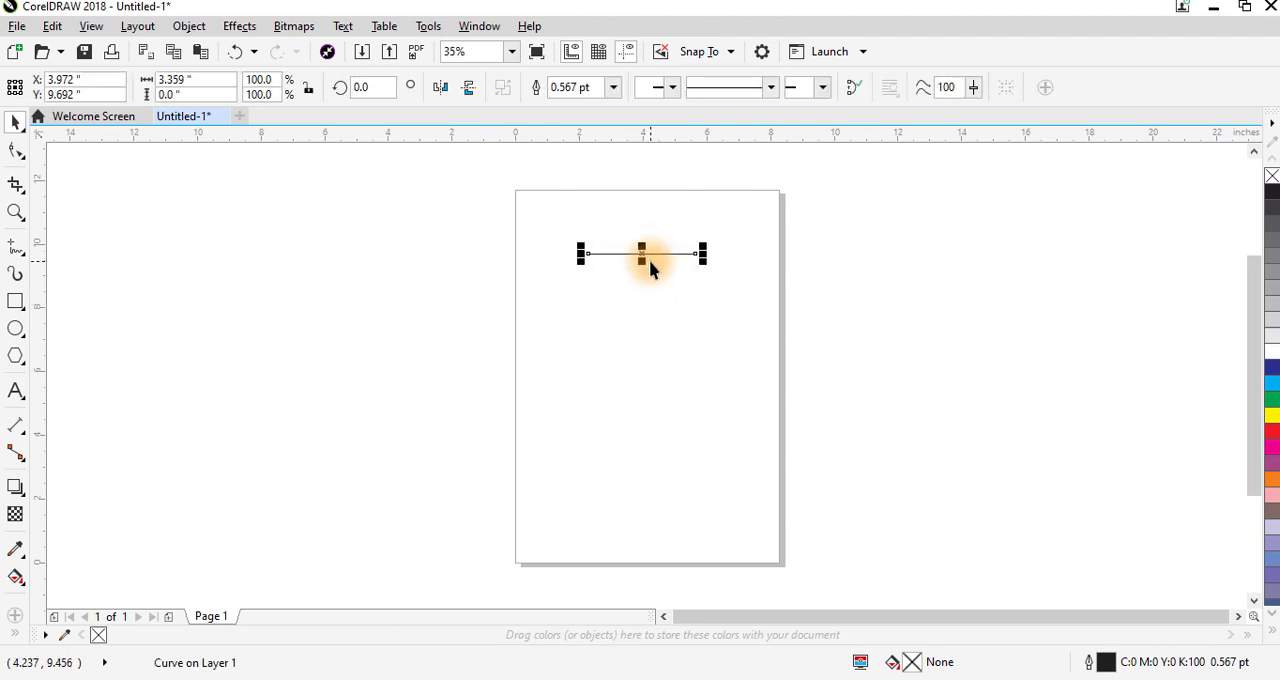
{"action": "key", "text": "shift+F2"}
{"action": "scroll", "coordinate": [665, 284], "scroll_direction": "down", "scroll_amount": 2}
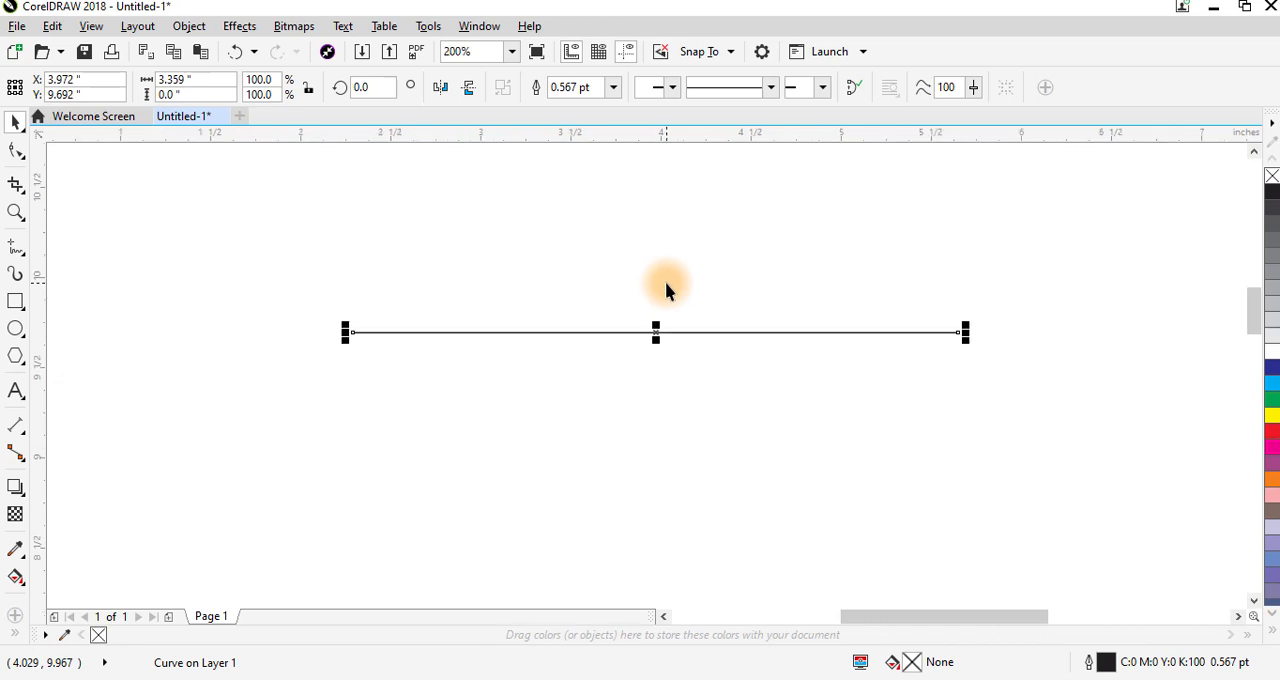
{"action": "left_click", "coordinate": [813, 384]}
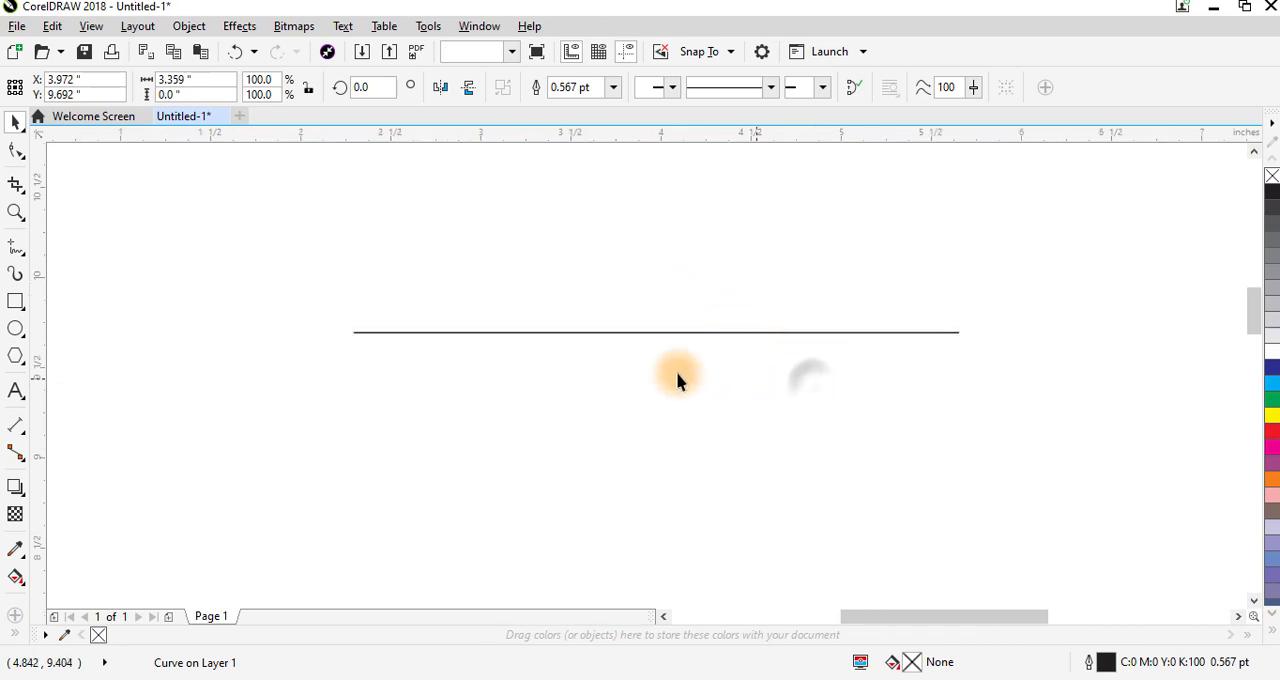
{"action": "left_click", "coordinate": [364, 332]}
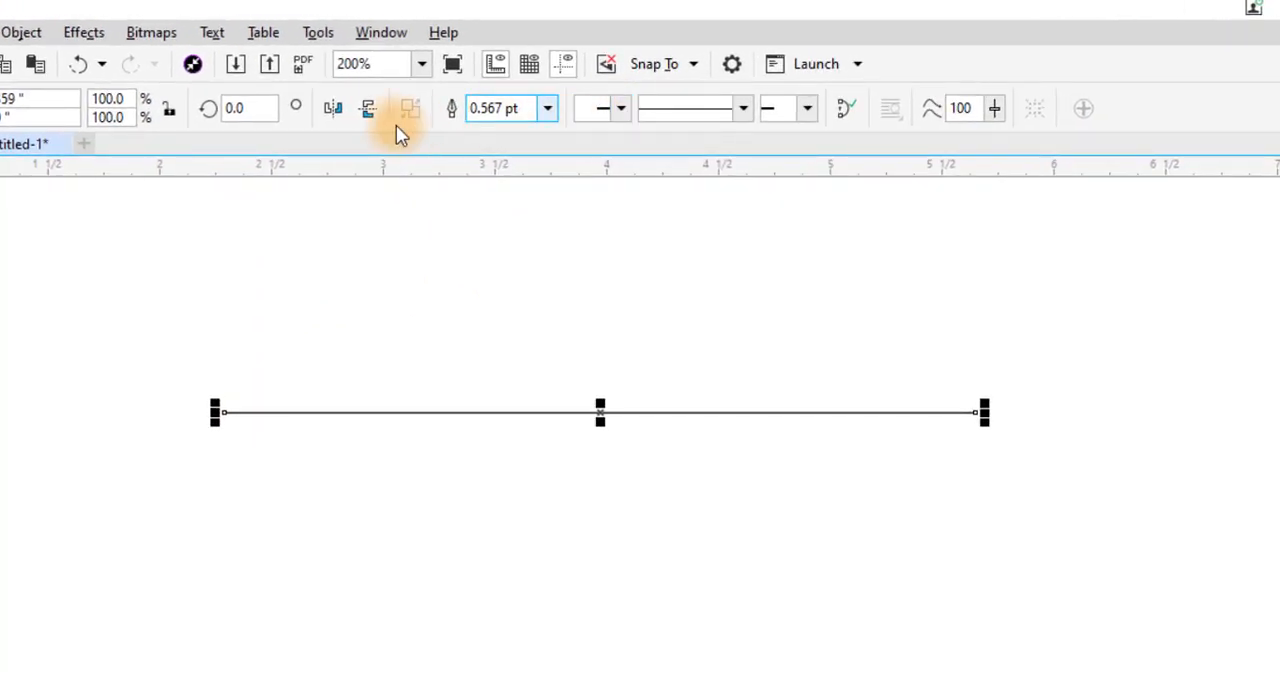
{"action": "left_click", "coordinate": [621, 108]}
{"action": "mouse_move", "coordinate": [812, 155]}
{"action": "left_mouse_down"}
{"action": "mouse_move", "coordinate": [810, 272]}
{"action": "mouse_move", "coordinate": [809, 140]}
{"action": "left_mouse_up"}
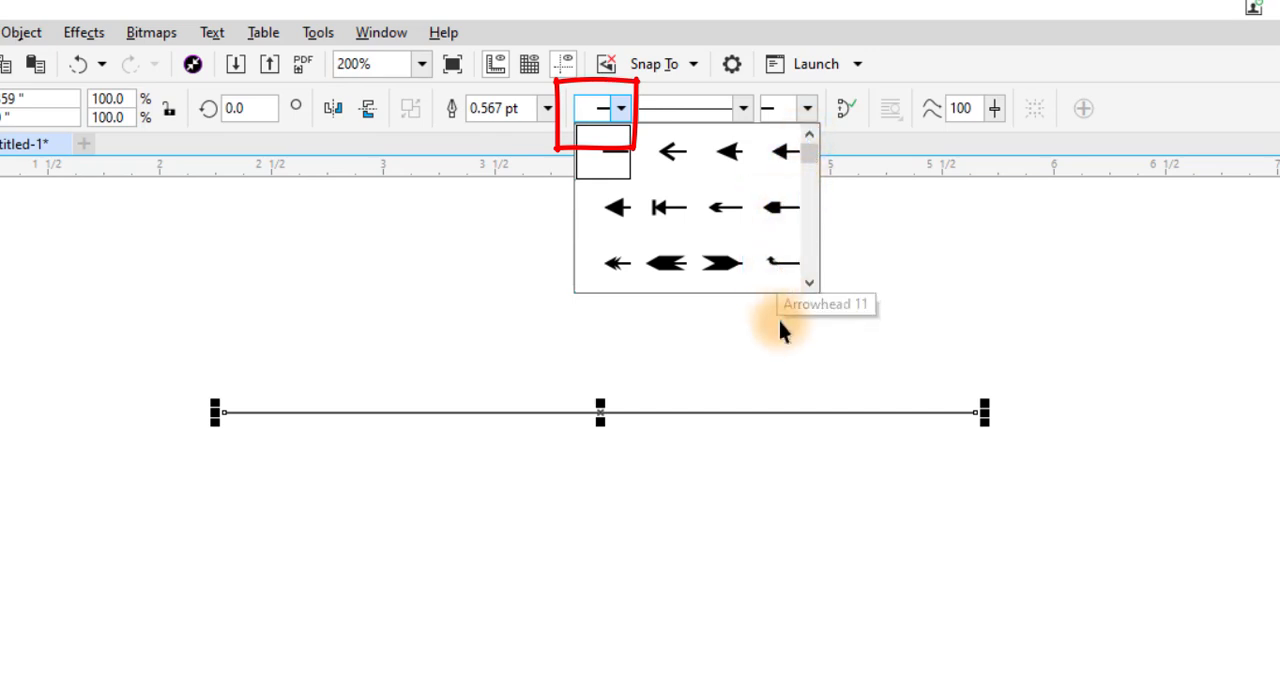
{"action": "left_click", "coordinate": [728, 160]}
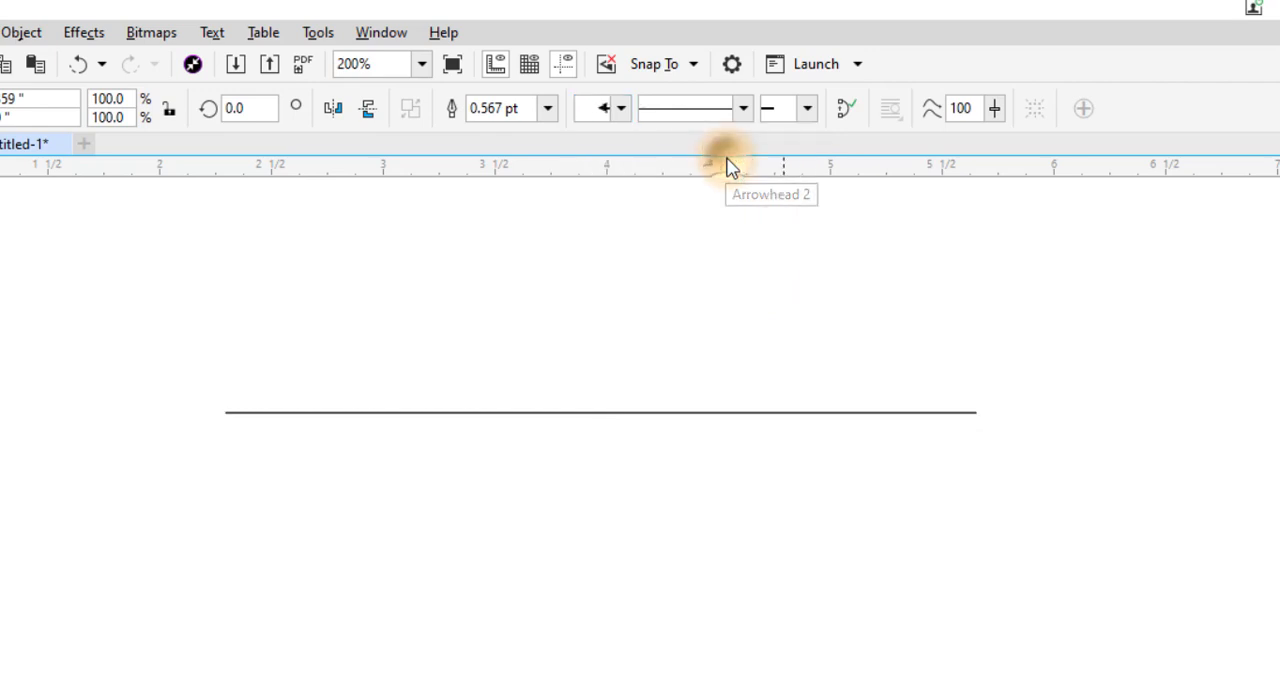
{"action": "left_click", "coordinate": [429, 482]}
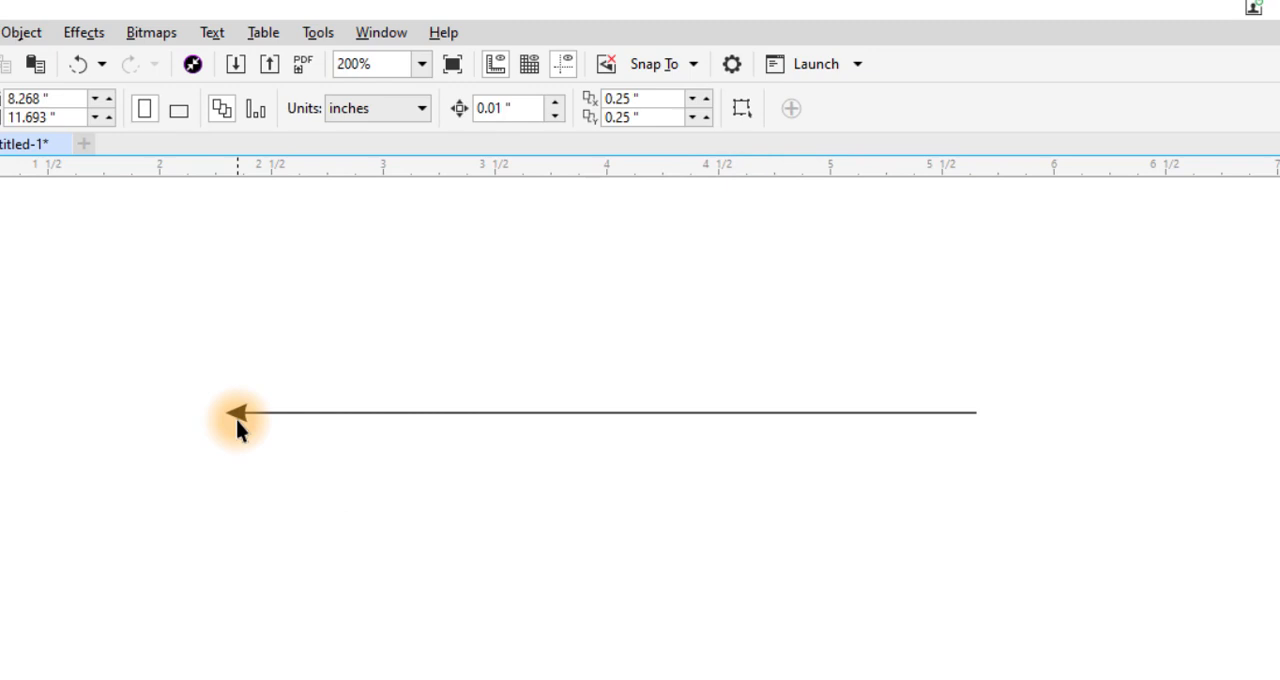
- Add a solid triangular arrowhead to the end of the horizontal line
{"action": "left_click", "coordinate": [572, 413]}
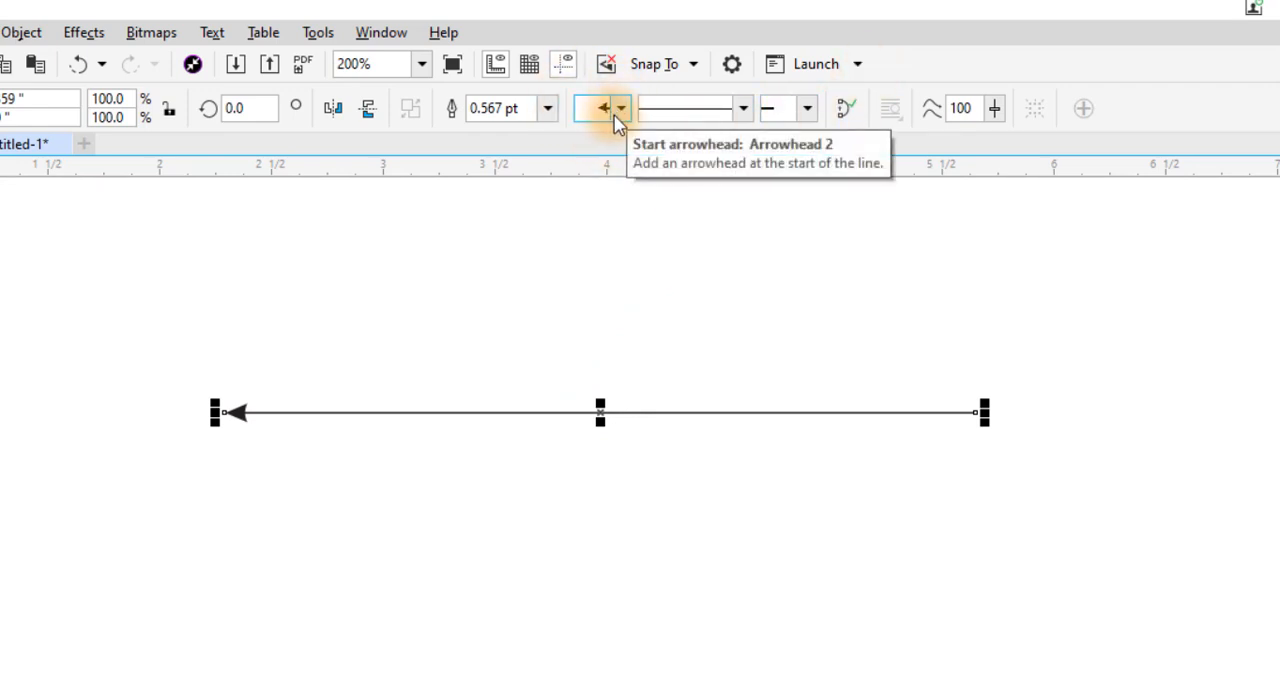
{"action": "left_click", "coordinate": [810, 110]}
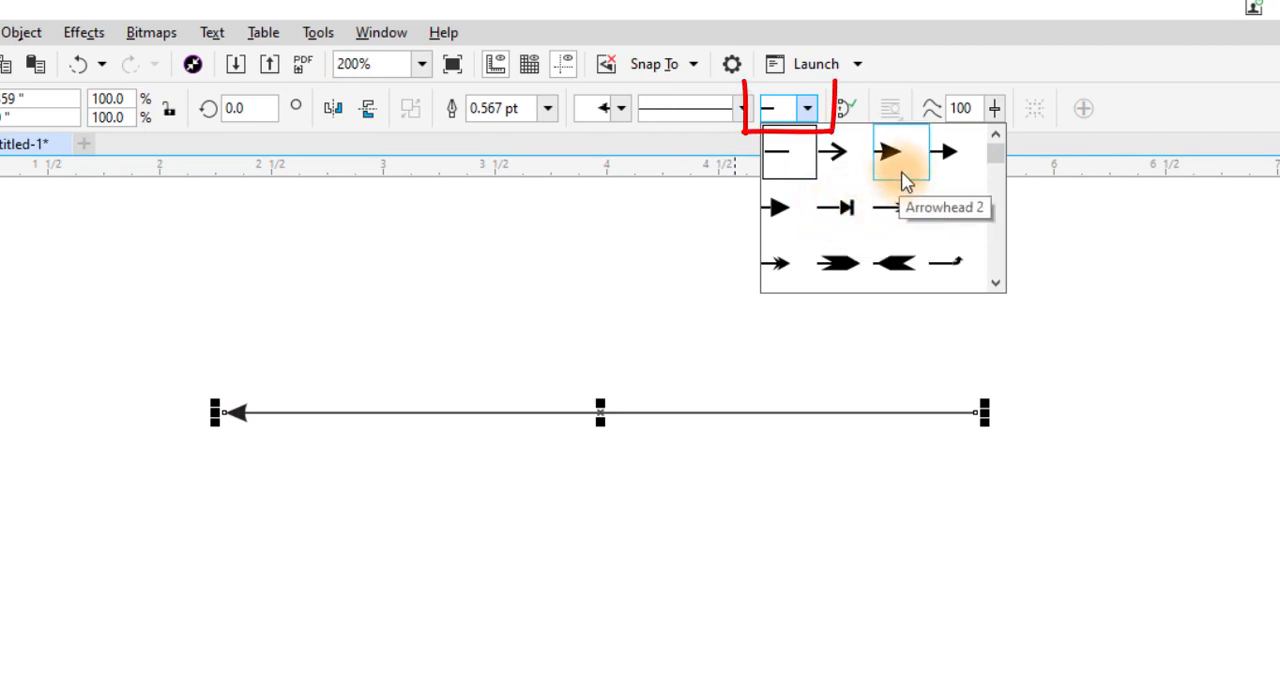
{"action": "left_click", "coordinate": [783, 209]}
{"action": "left_click", "coordinate": [881, 503]}
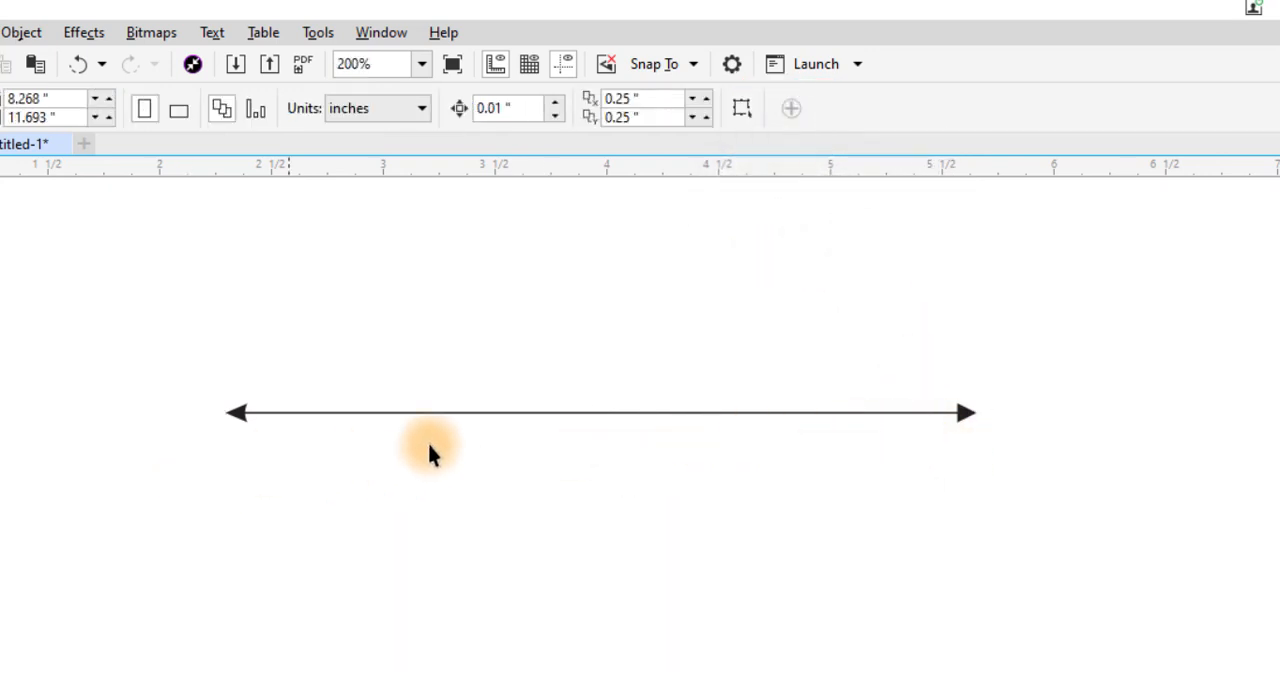
- Draw a second horizontal line about 2.7 inches long below the first and give its start a single-chevron arrowhead
{"action": "left_click", "coordinate": [487, 414]}
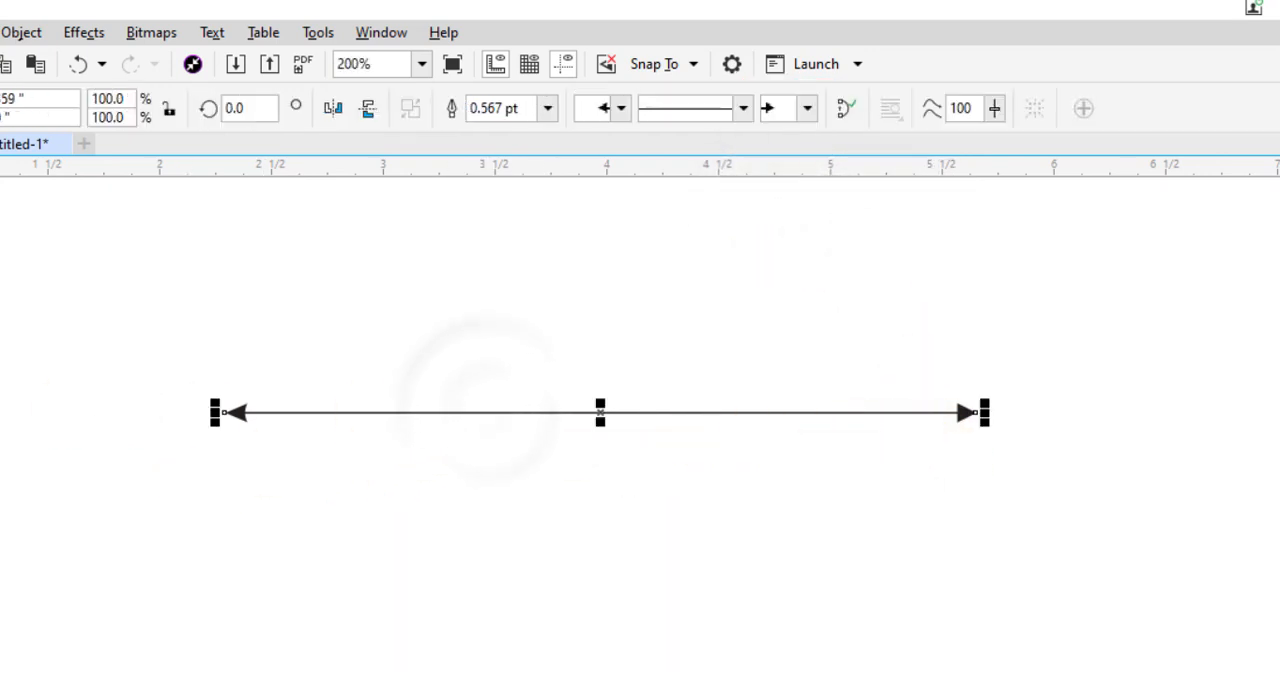
{"action": "mouse_move", "coordinate": [197, 513]}
{"action": "left_mouse_down"}
{"action": "mouse_move", "coordinate": [314, 523]}
{"action": "mouse_move", "coordinate": [886, 500]}
{"action": "mouse_move", "coordinate": [806, 527]}
{"action": "mouse_move", "coordinate": [808, 514]}
{"action": "left_mouse_up"}
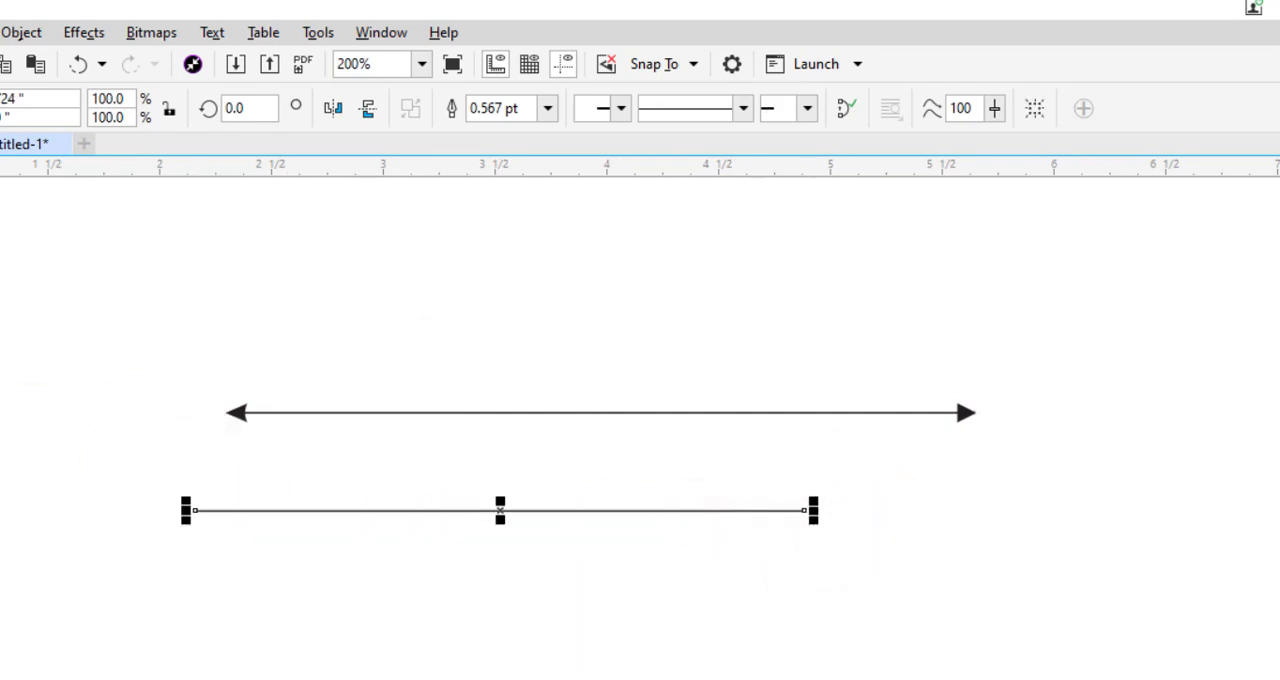
{"action": "left_click", "coordinate": [619, 110]}
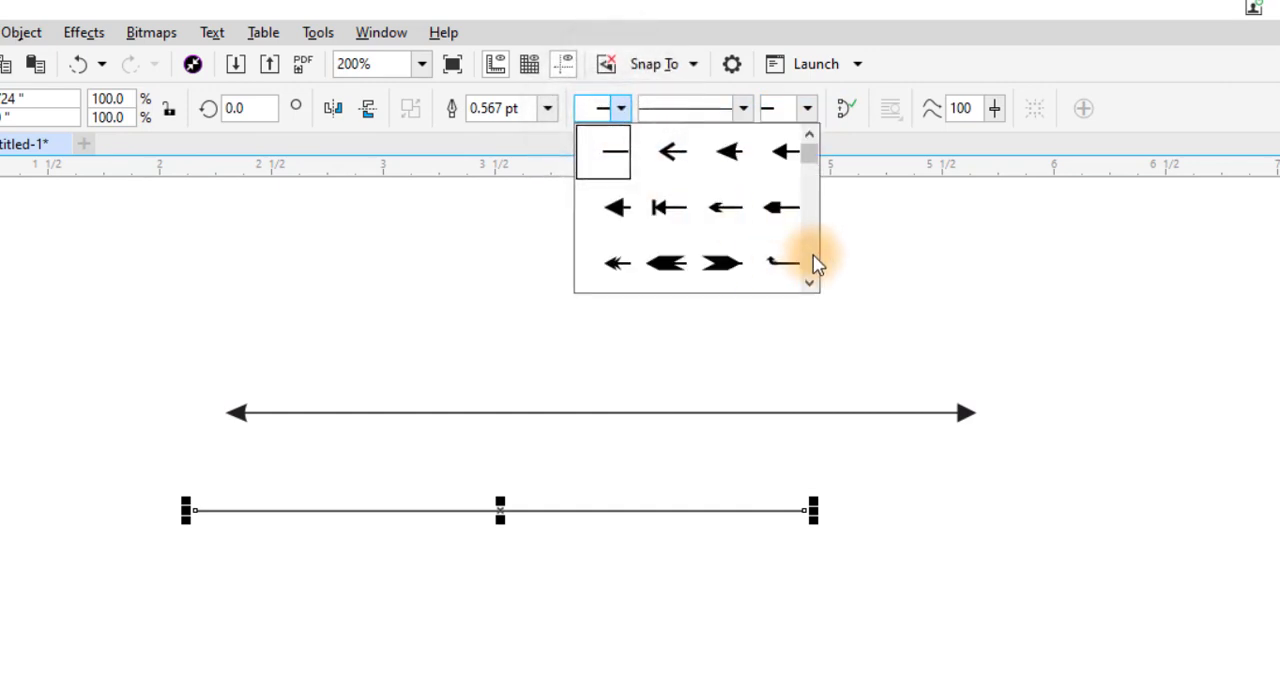
{"action": "left_click", "coordinate": [811, 281]}
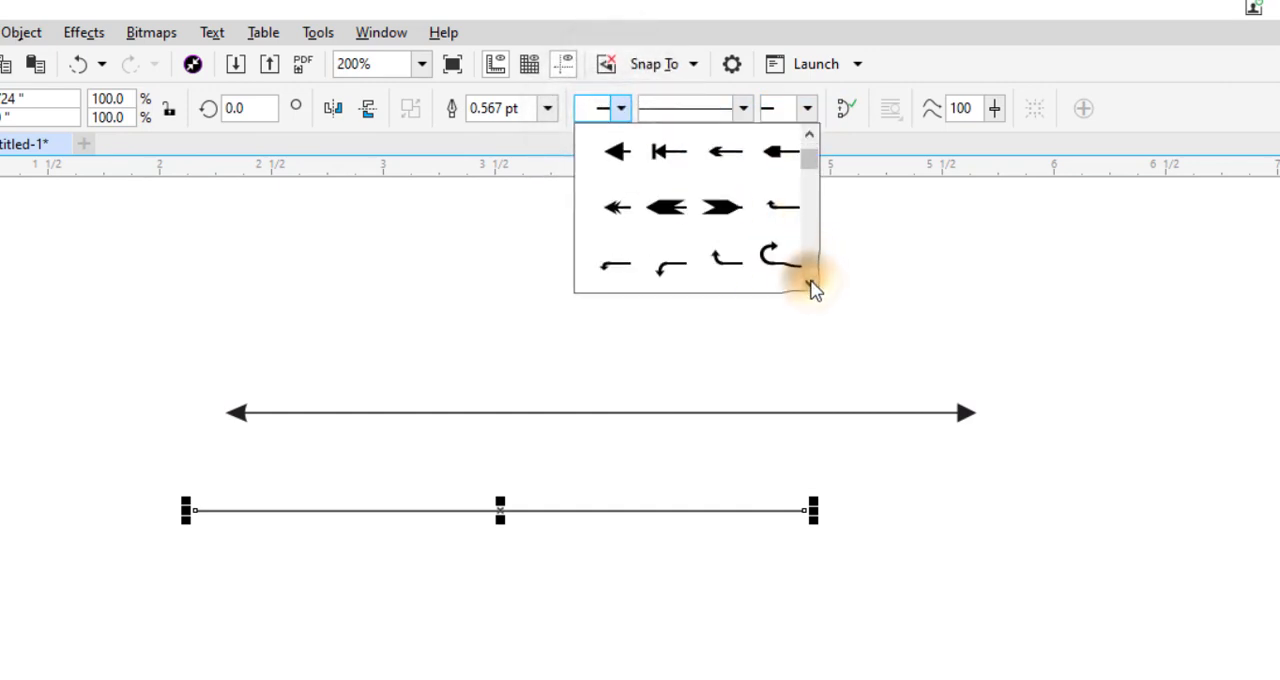
{"action": "left_click", "coordinate": [811, 281]}
{"action": "left_click", "coordinate": [811, 281]}
{"action": "left_click", "coordinate": [811, 283]}
{"action": "left_click", "coordinate": [811, 283]}
{"action": "left_click", "coordinate": [811, 283]}
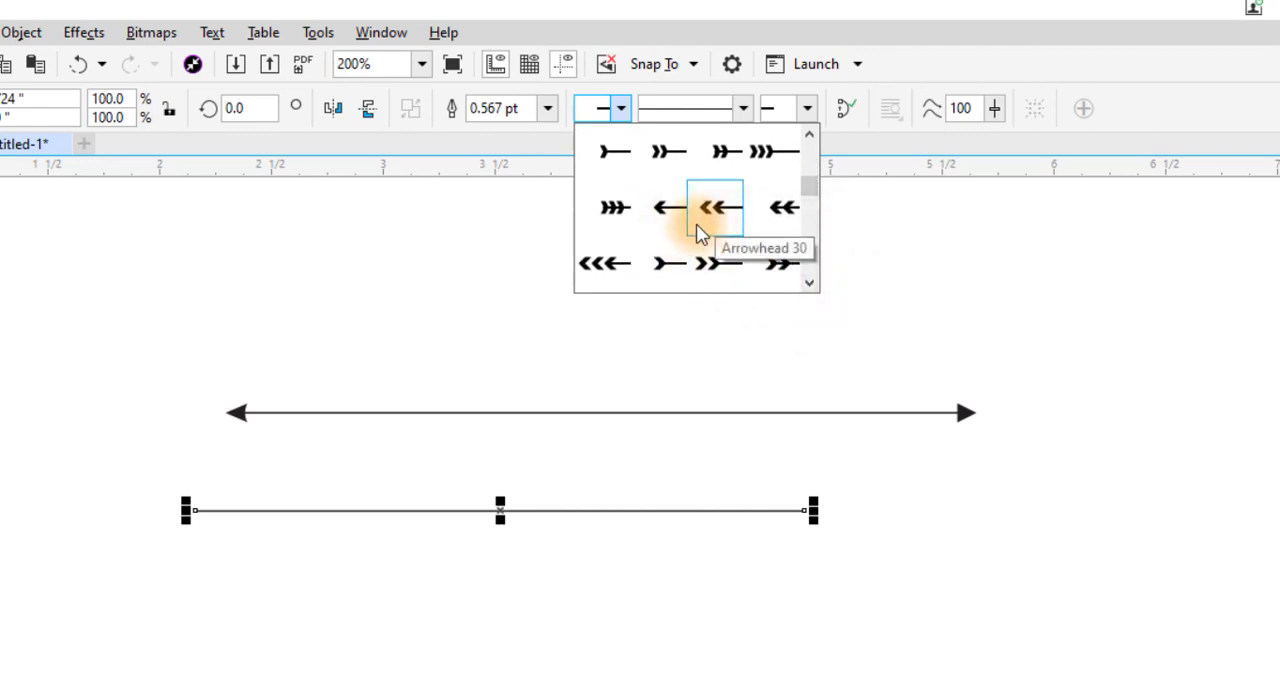
{"action": "left_click", "coordinate": [667, 213]}
{"action": "left_click", "coordinate": [303, 553]}
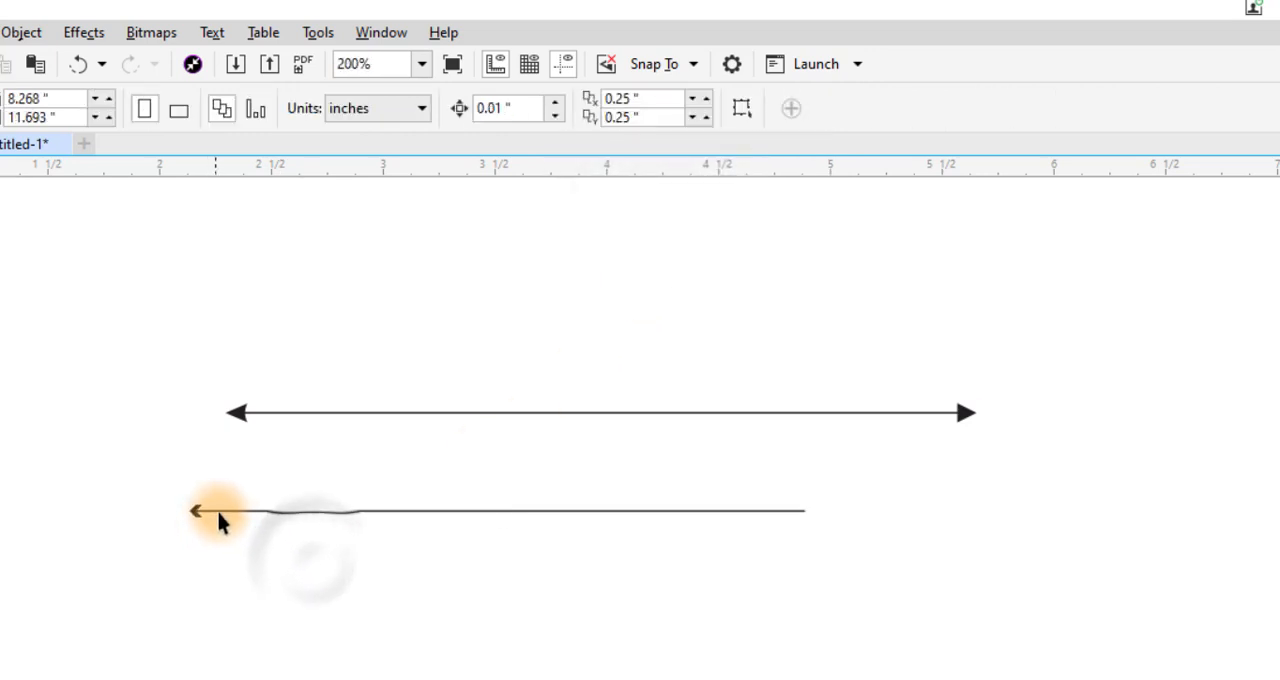
- Move the lower line slightly up and to the right and set its outline width to 1.5 pt
{"action": "left_click", "coordinate": [220, 511]}
{"action": "left_click_drag", "start_coordinate": [220, 511], "coordinate": [264, 488]}
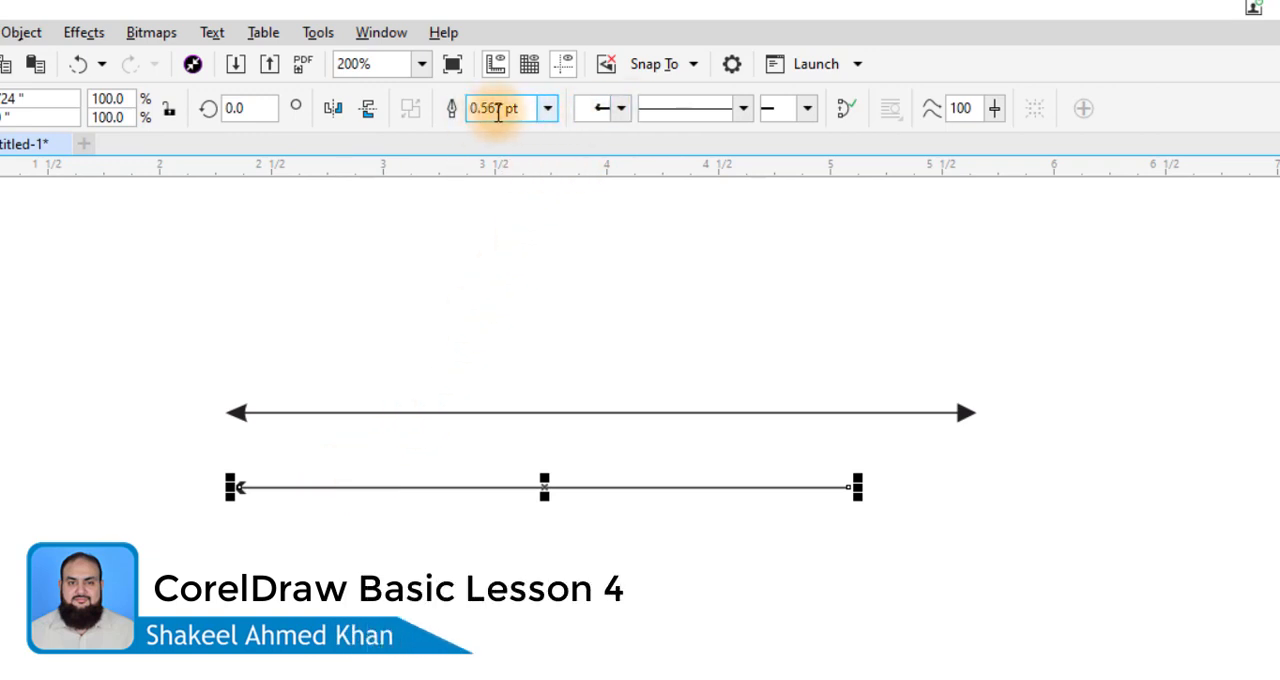
{"action": "left_click", "coordinate": [546, 108]}
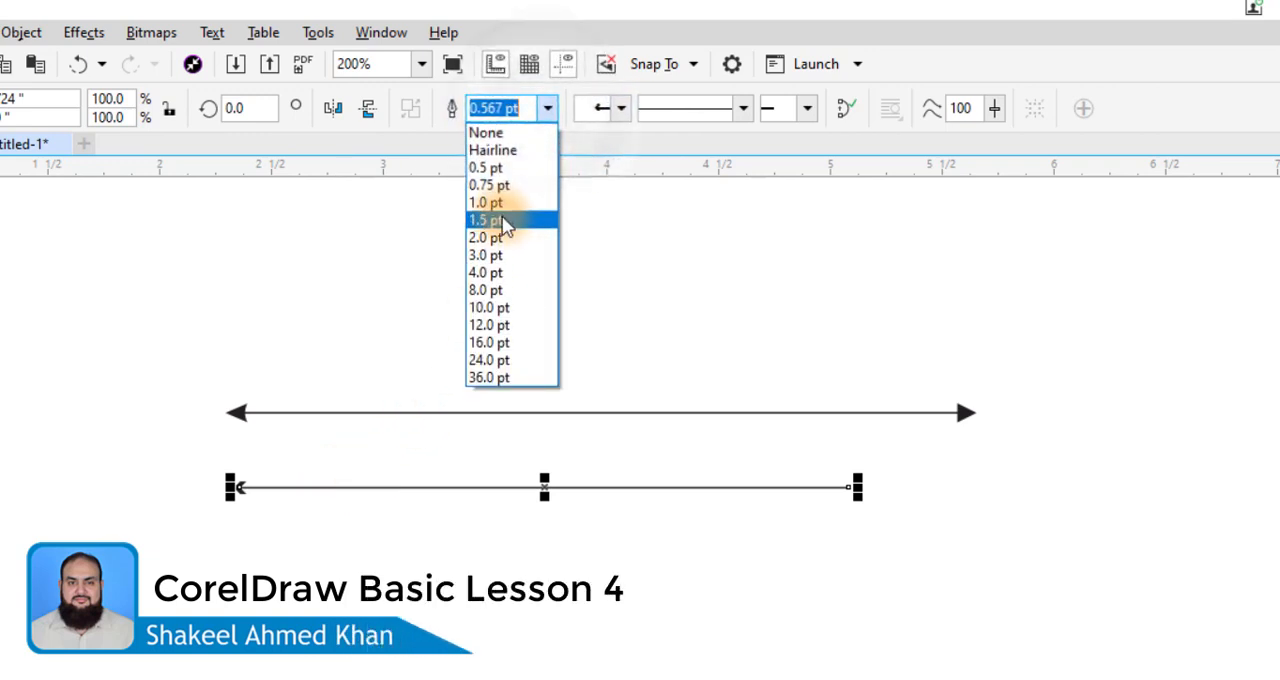
{"action": "left_click", "coordinate": [498, 214]}
{"action": "left_click", "coordinate": [415, 535]}
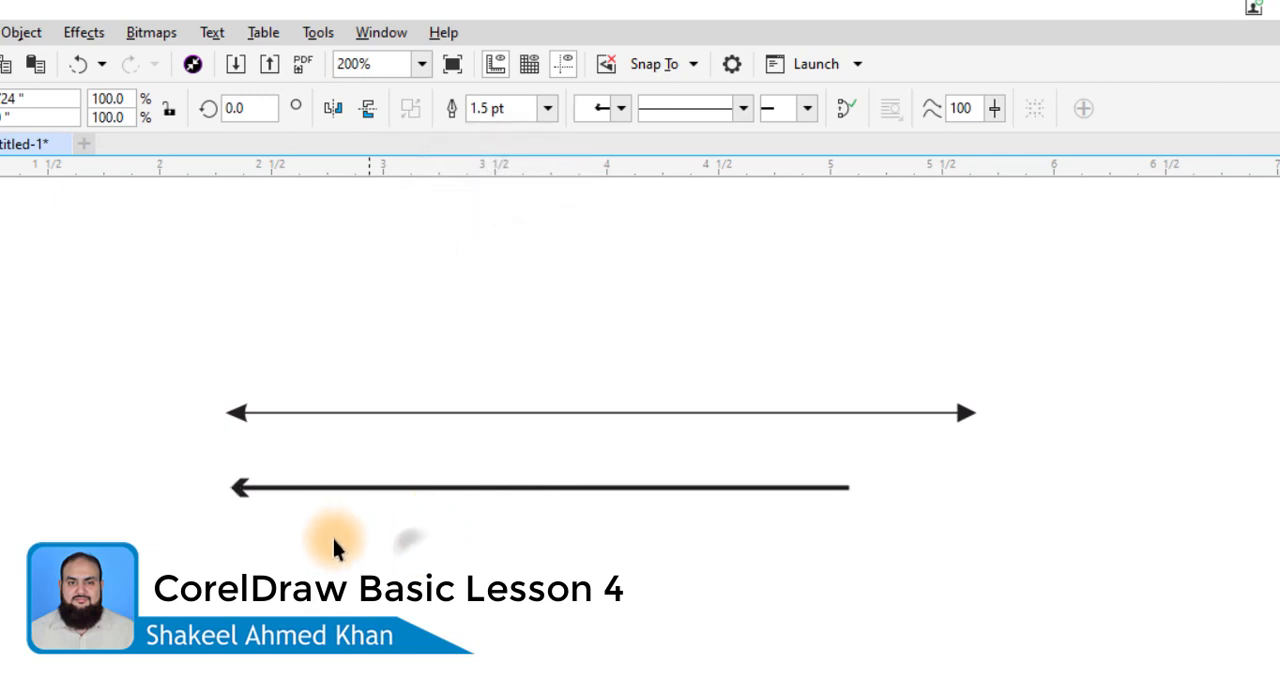
- Add Arrowhead 8 to the end of the lower 1.5 pt line
{"action": "left_click", "coordinate": [291, 488]}
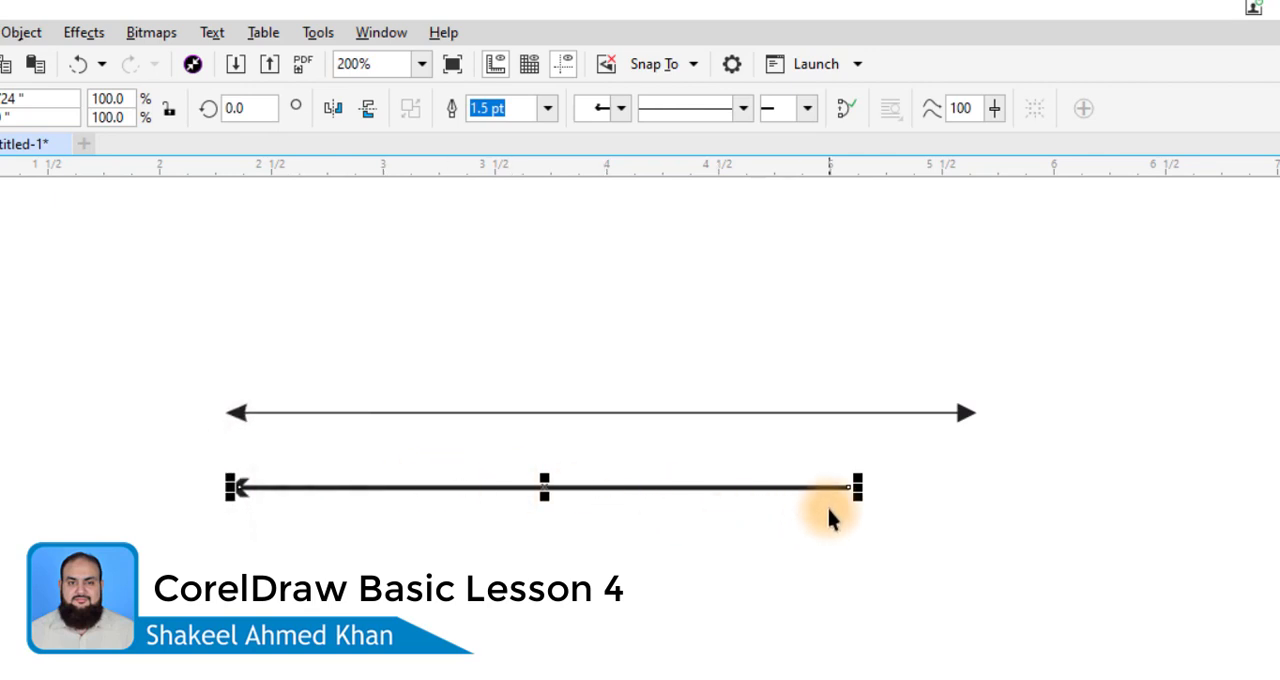
{"action": "left_click", "coordinate": [807, 112]}
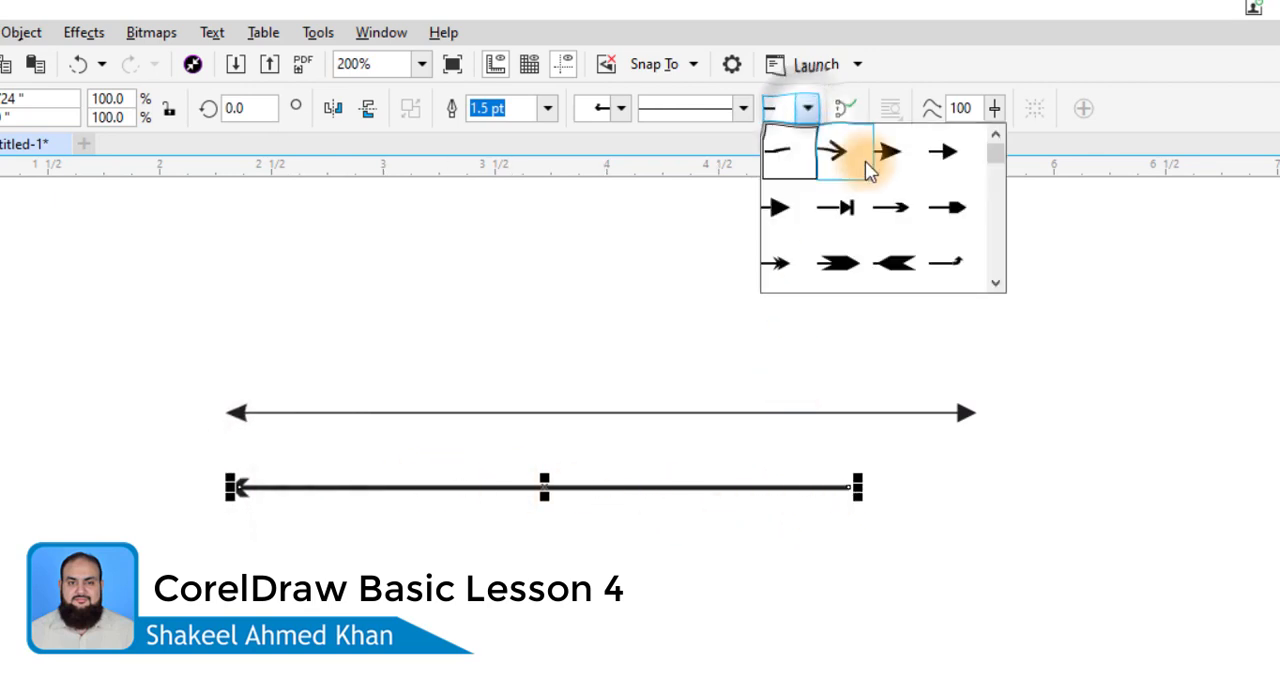
{"action": "left_click", "coordinate": [780, 266]}
{"action": "left_click", "coordinate": [833, 500]}
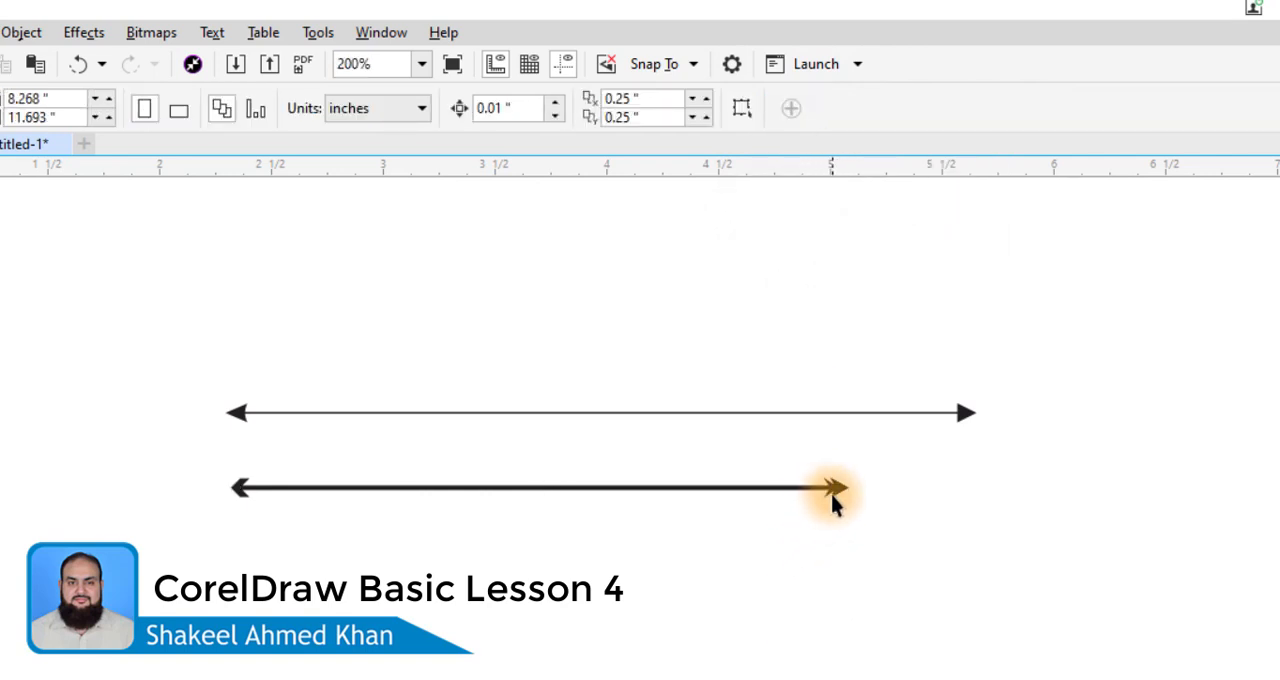
- Draw a third horizontal line about 2 inches long below the 1.5 pt arrow line
{"action": "left_click", "coordinate": [602, 487]}
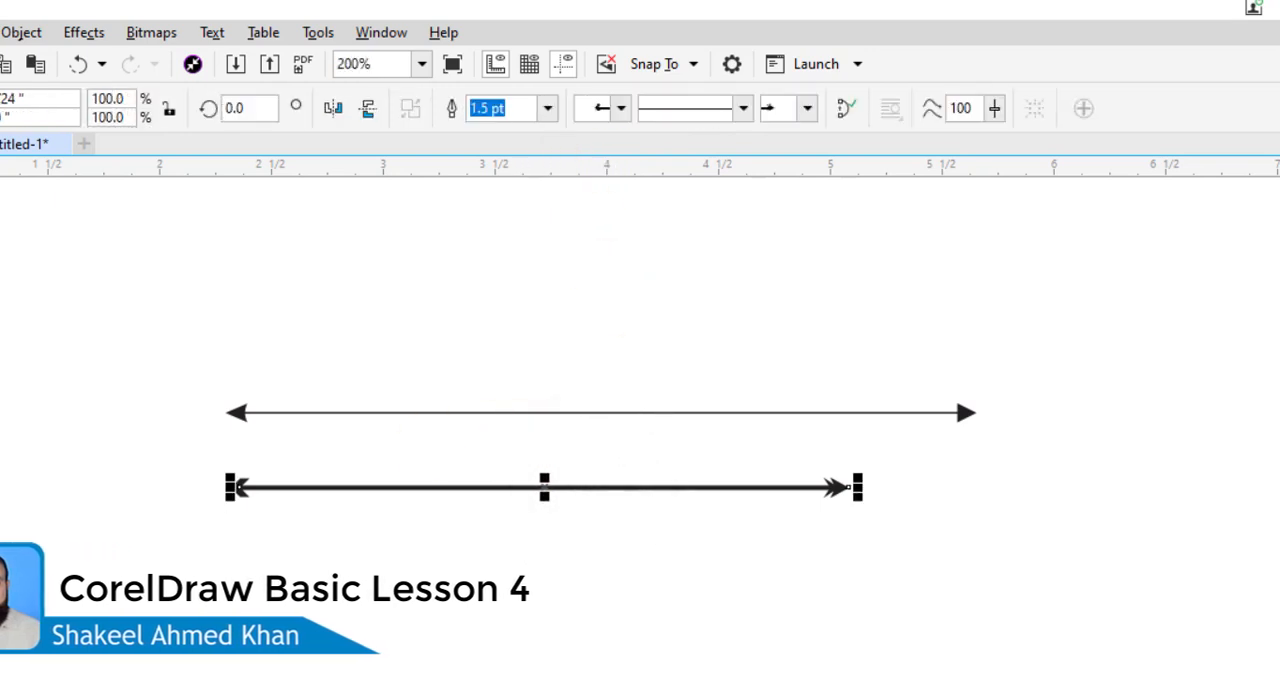
{"action": "left_click", "coordinate": [400, 579]}
{"action": "left_click", "coordinate": [846, 580]}
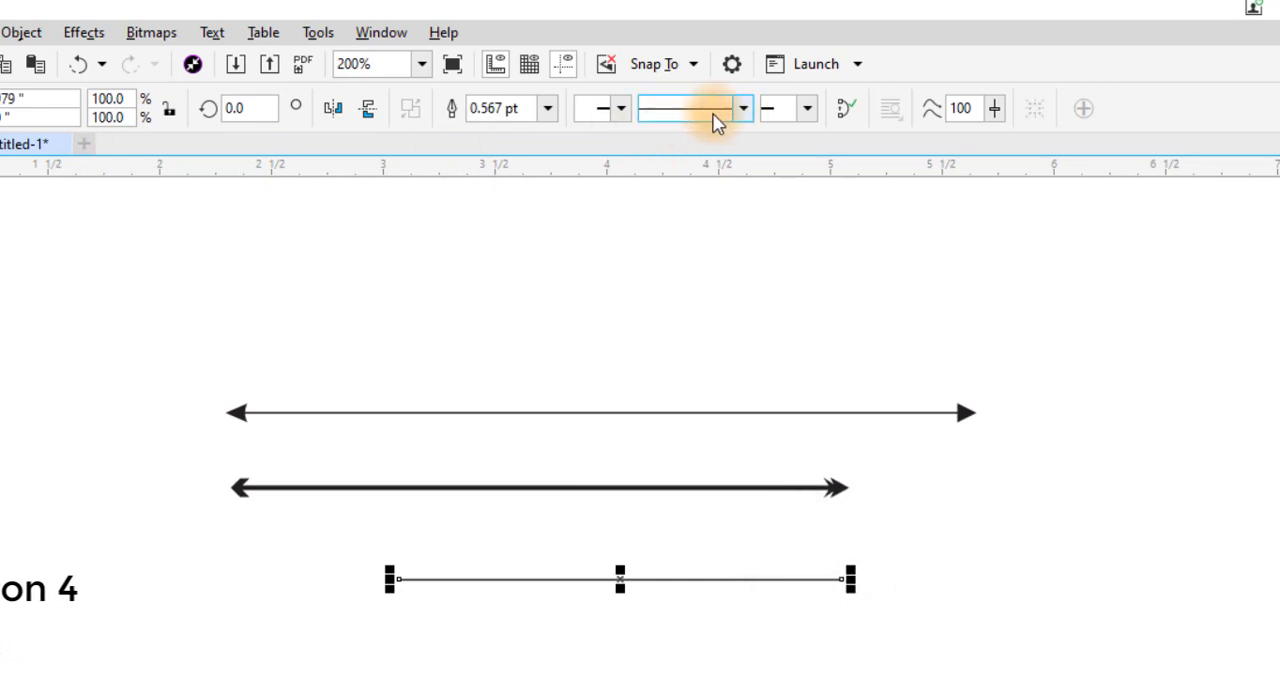
- Add the large U-turn arrowhead that curves back underneath to the start of the new third line
{"action": "left_click", "coordinate": [621, 109]}
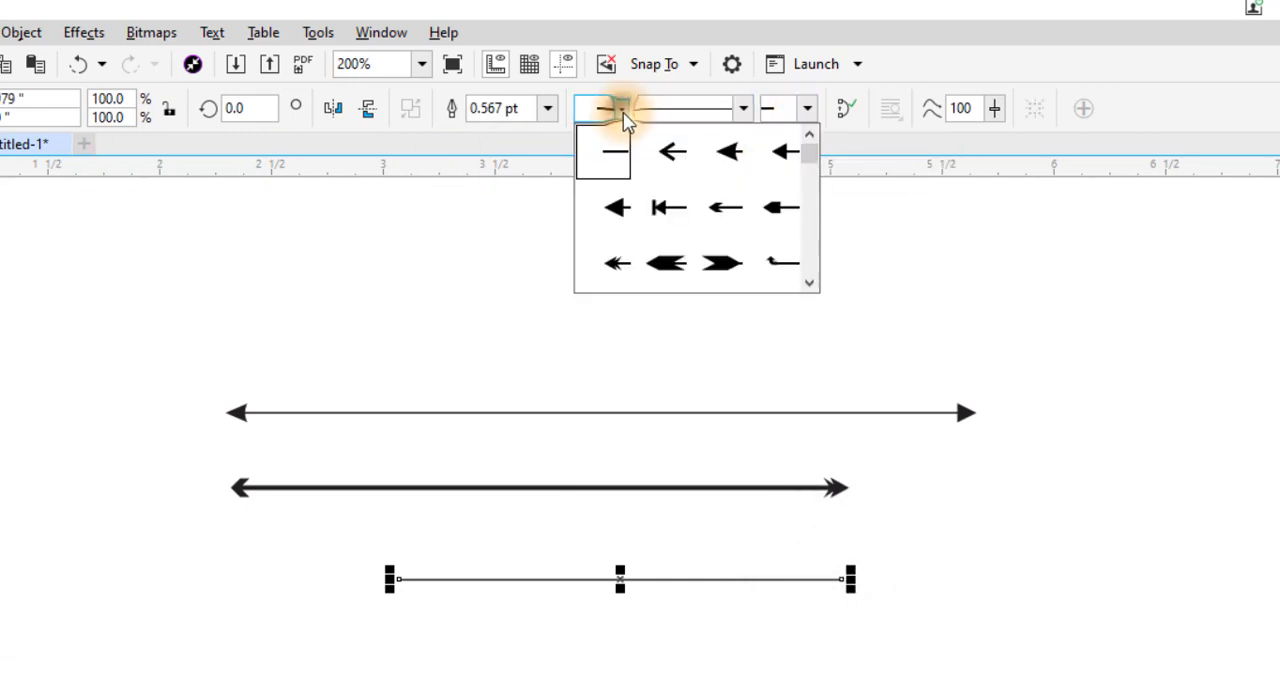
{"action": "left_click", "coordinate": [809, 284]}
{"action": "left_click", "coordinate": [809, 284]}
{"action": "left_click", "coordinate": [809, 284]}
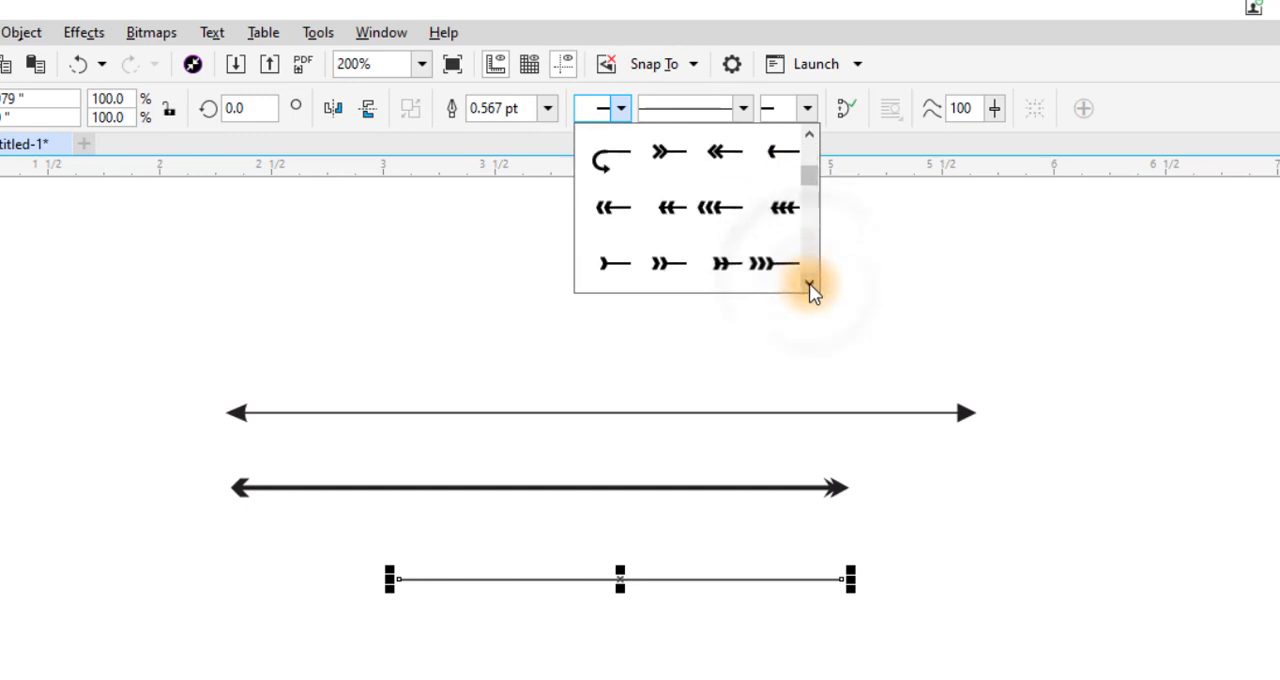
{"action": "left_click", "coordinate": [617, 178]}
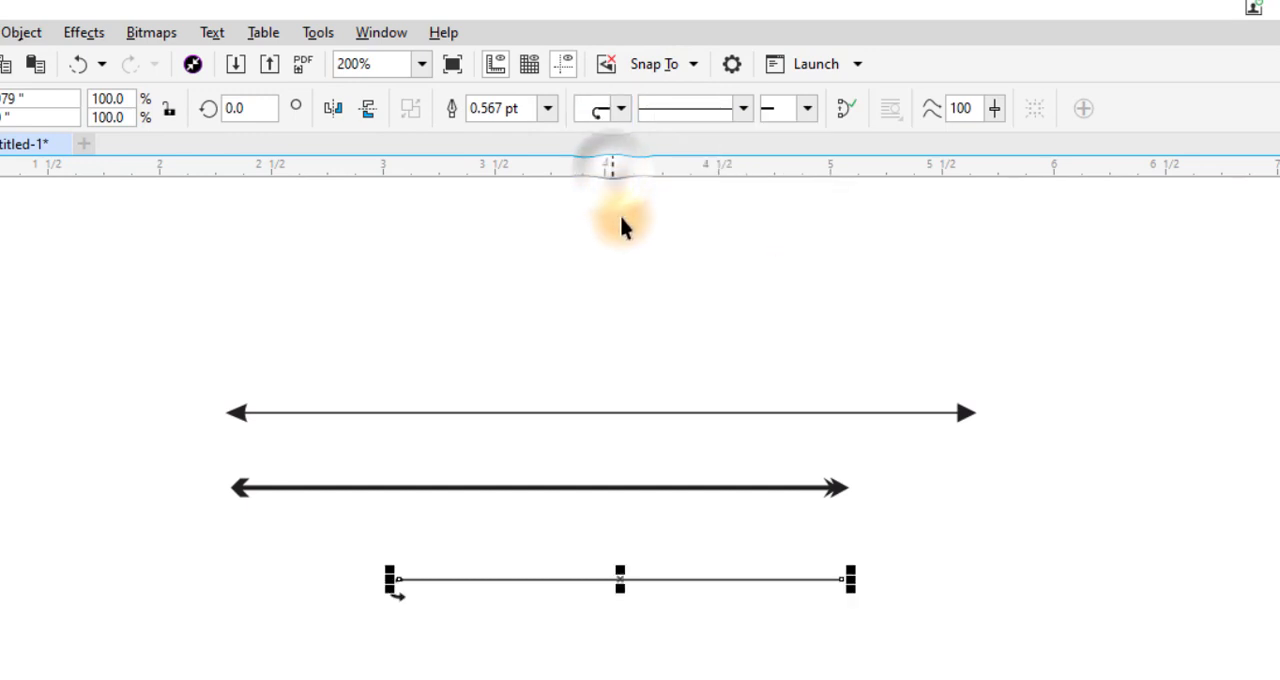
{"action": "left_click", "coordinate": [465, 625]}
{"action": "key", "text": "z"}
{"action": "left_click_drag", "start_coordinate": [319, 539], "coordinate": [525, 636]}
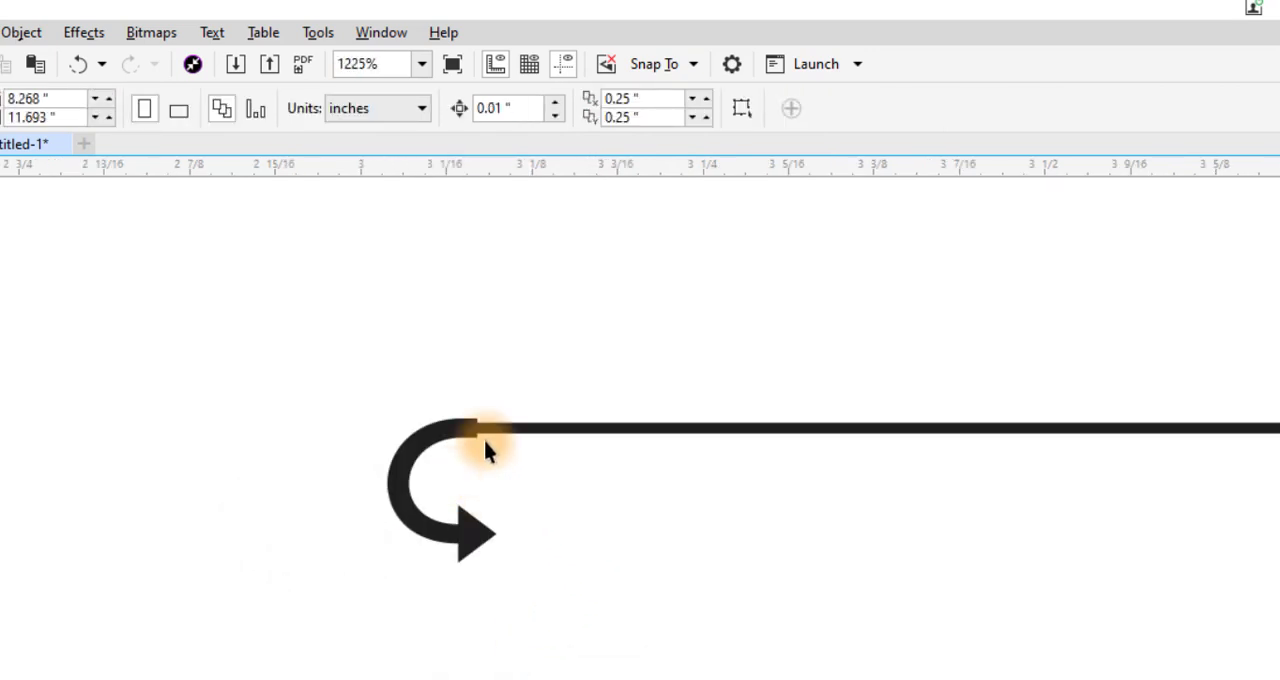
- Set the third line's outline width to 2.0 pt and move it slightly down and to the left
{"action": "left_click", "coordinate": [575, 429]}
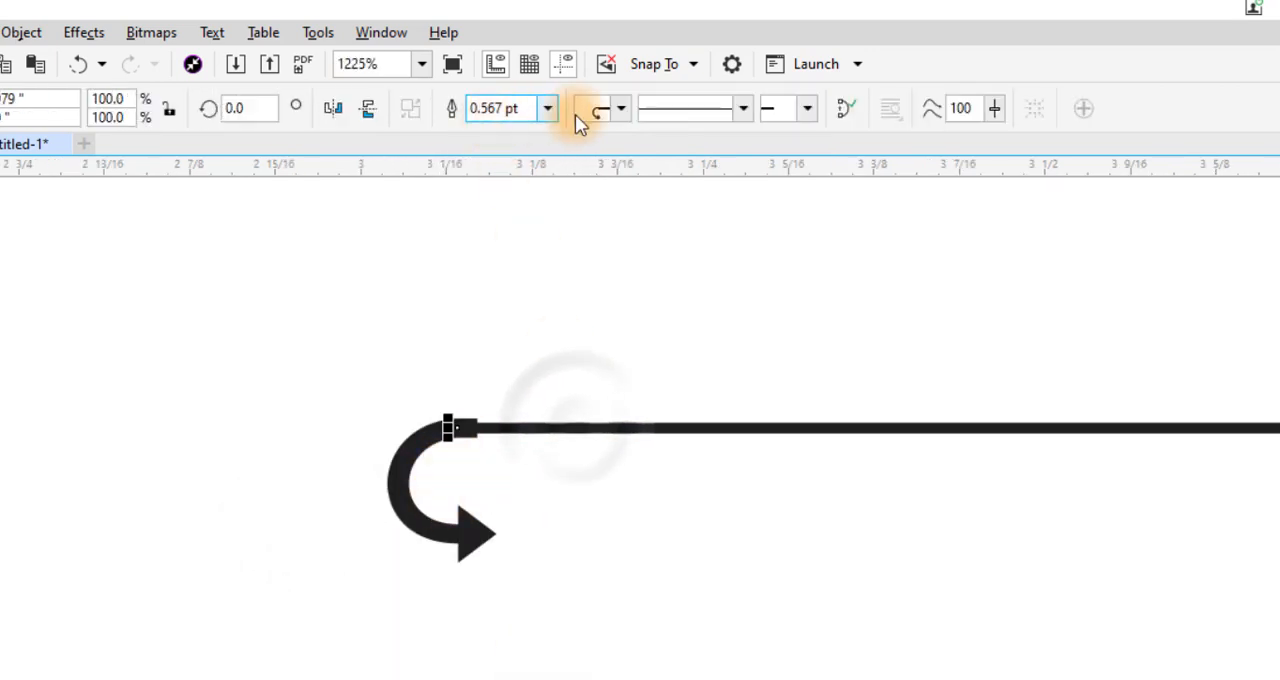
{"action": "left_click", "coordinate": [548, 108]}
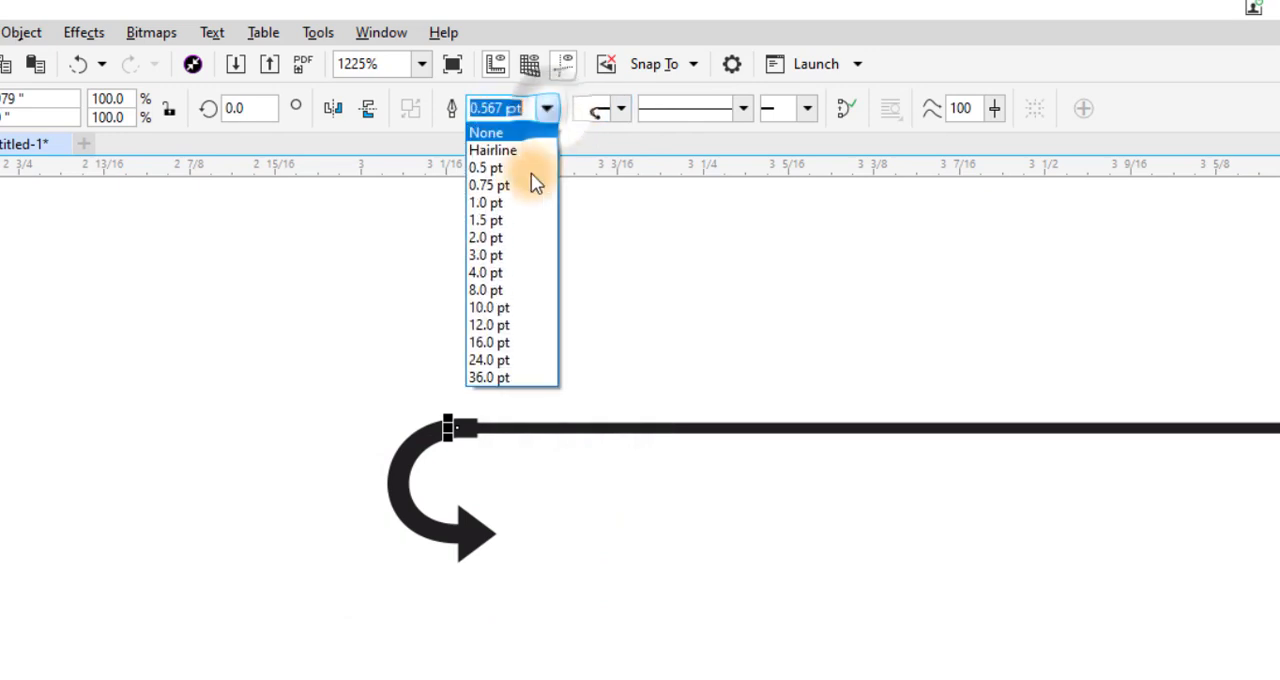
{"action": "left_click", "coordinate": [490, 238]}
{"action": "key", "text": "Escape"}
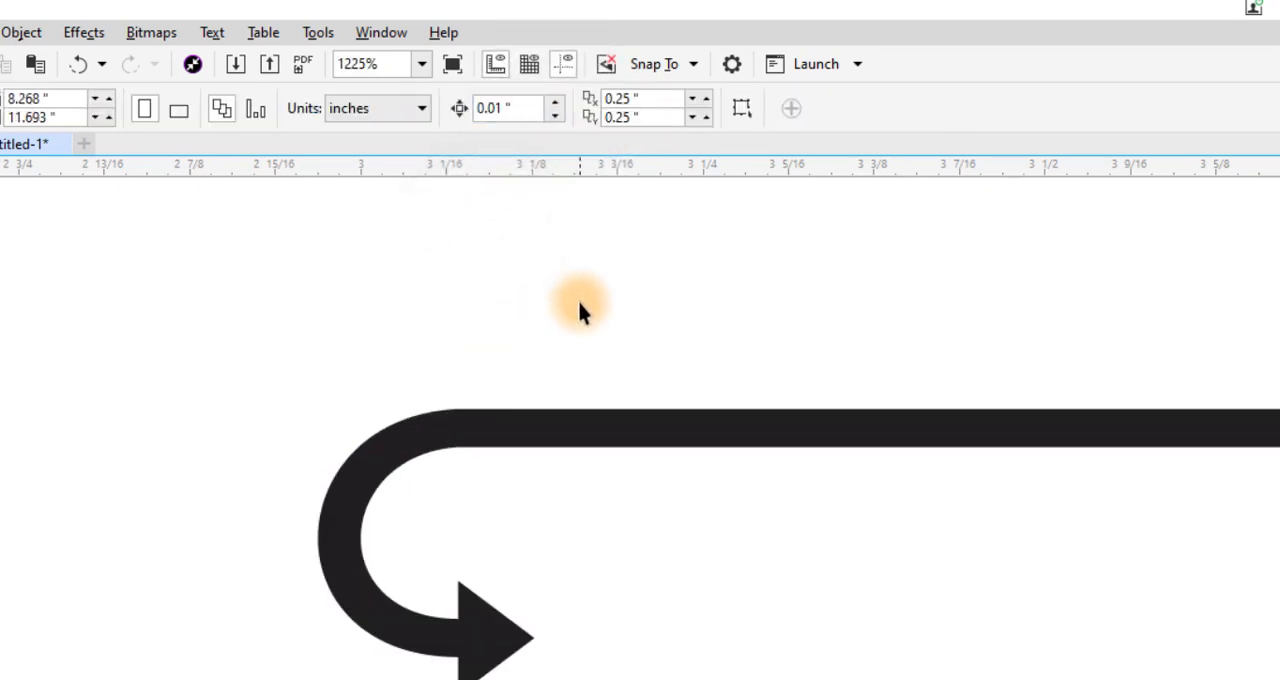
{"action": "scroll", "coordinate": [577, 297], "scroll_direction": "down", "scroll_amount": 2}
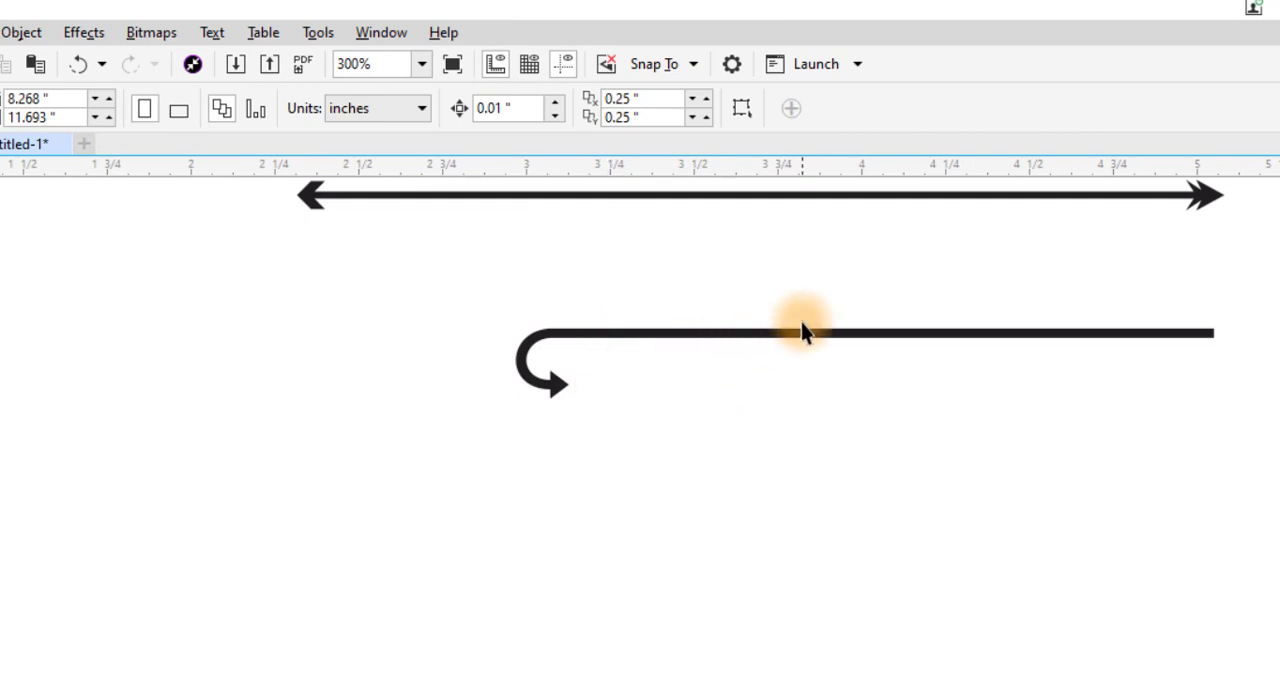
{"action": "left_click_drag", "start_coordinate": [801, 334], "coordinate": [677, 380]}
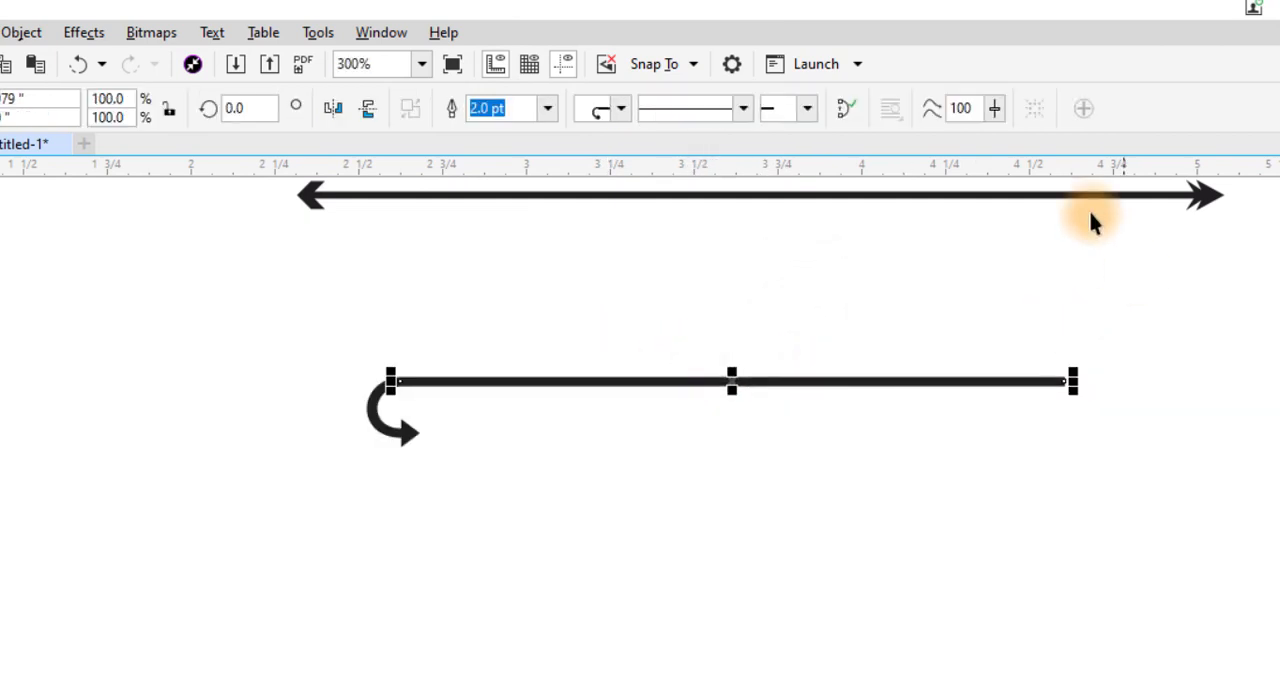
- Add the large U-turn arrowhead that curves back above to the end of the 2.0 pt line
{"action": "left_click", "coordinate": [806, 110]}
{"action": "left_click", "coordinate": [994, 284]}
{"action": "left_click", "coordinate": [994, 284]}
{"action": "left_click", "coordinate": [960, 201]}
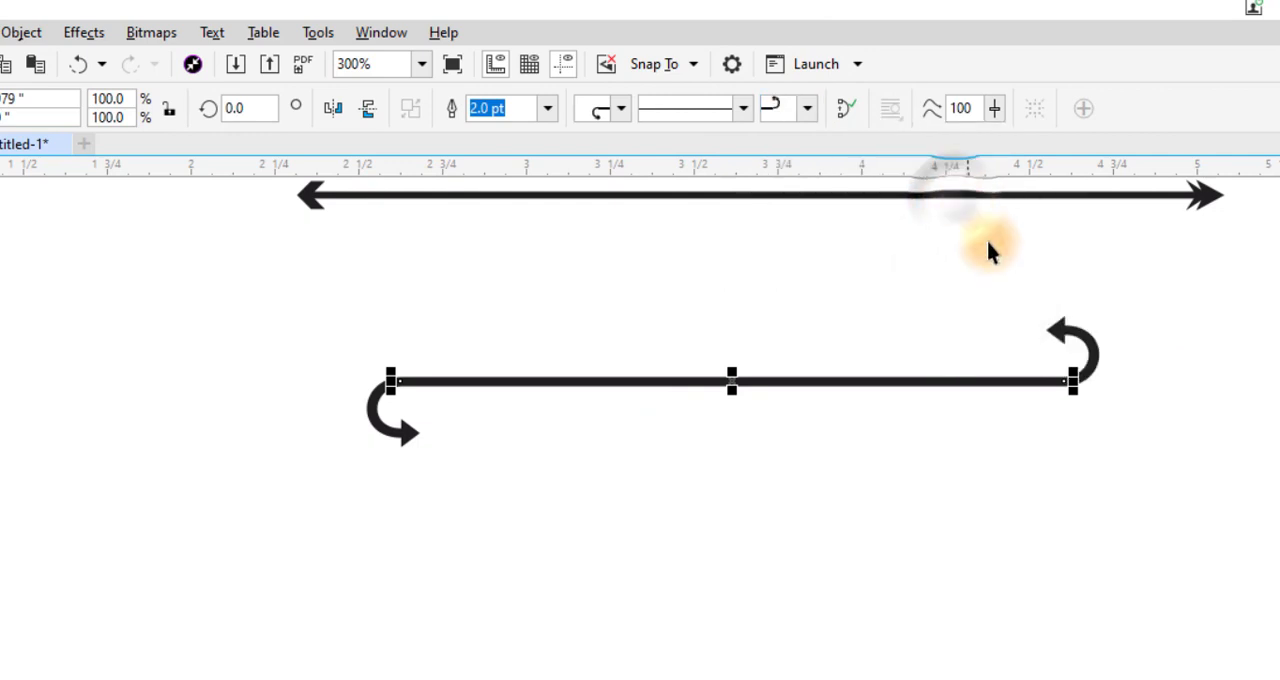
{"action": "left_click", "coordinate": [935, 462]}
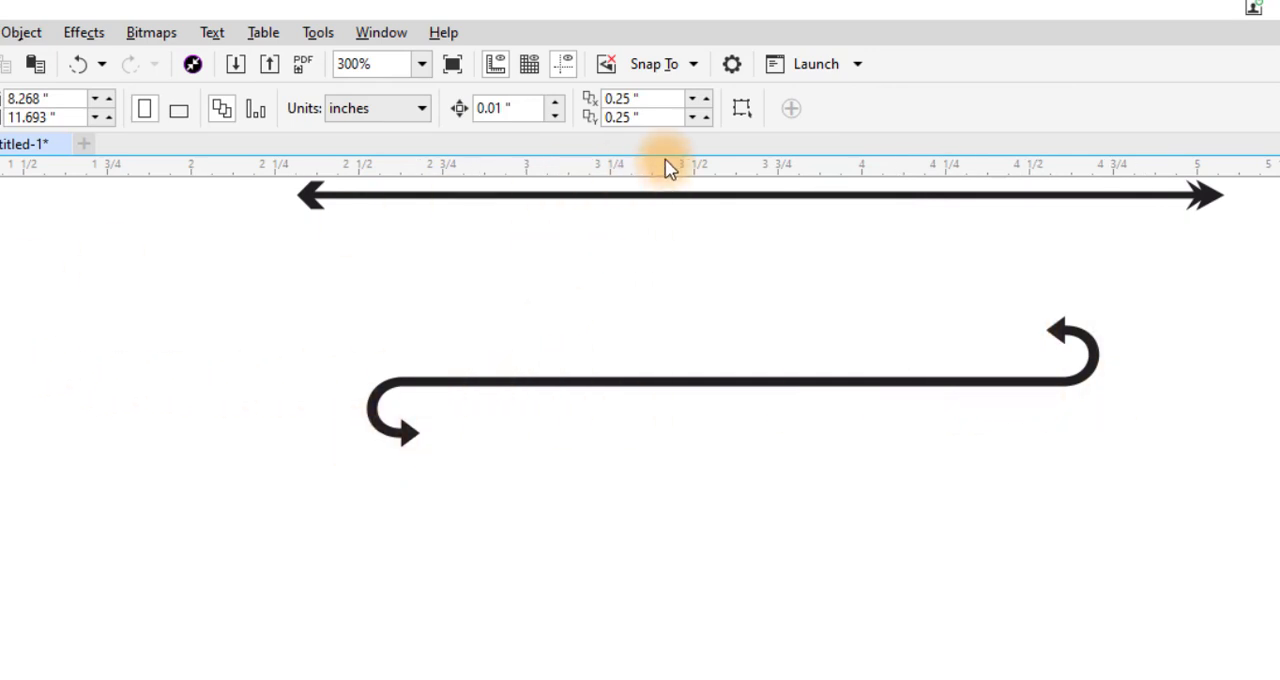
- Replace the 2.0 pt line's end arrowhead with the one made of shrinking vertical bars
{"action": "left_click", "coordinate": [524, 390]}
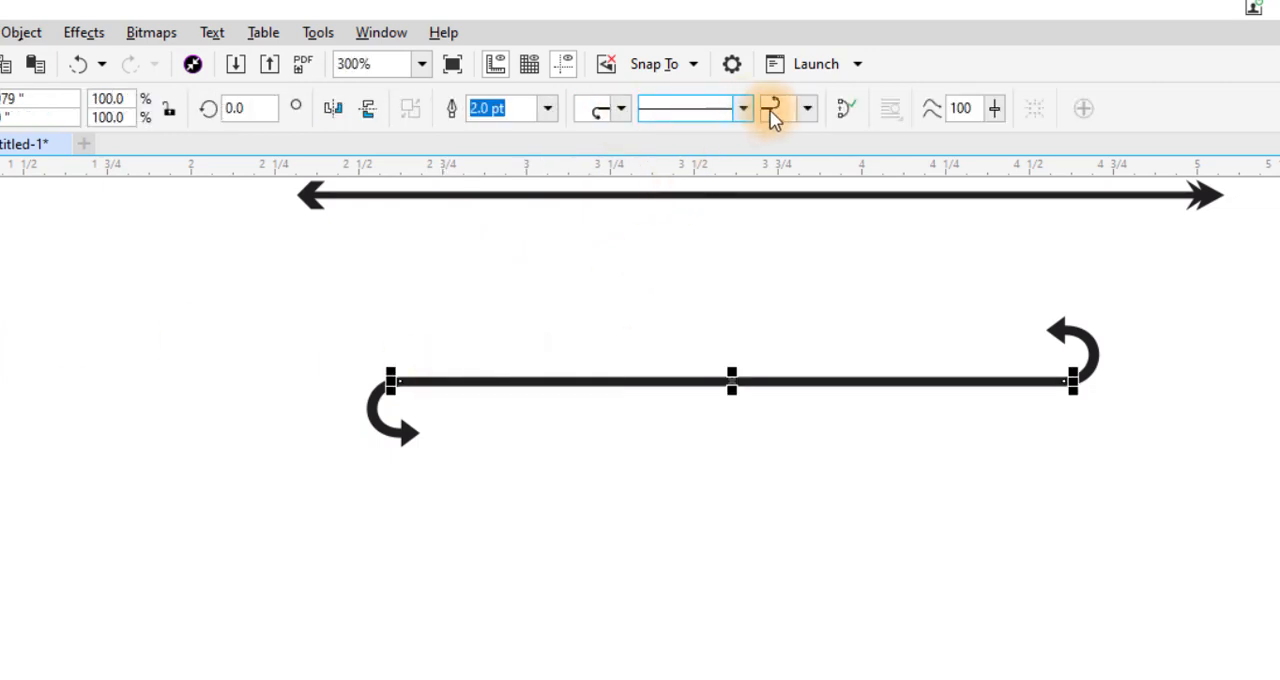
{"action": "left_click", "coordinate": [807, 108]}
{"action": "left_click", "coordinate": [995, 283]}
{"action": "left_click", "coordinate": [995, 283]}
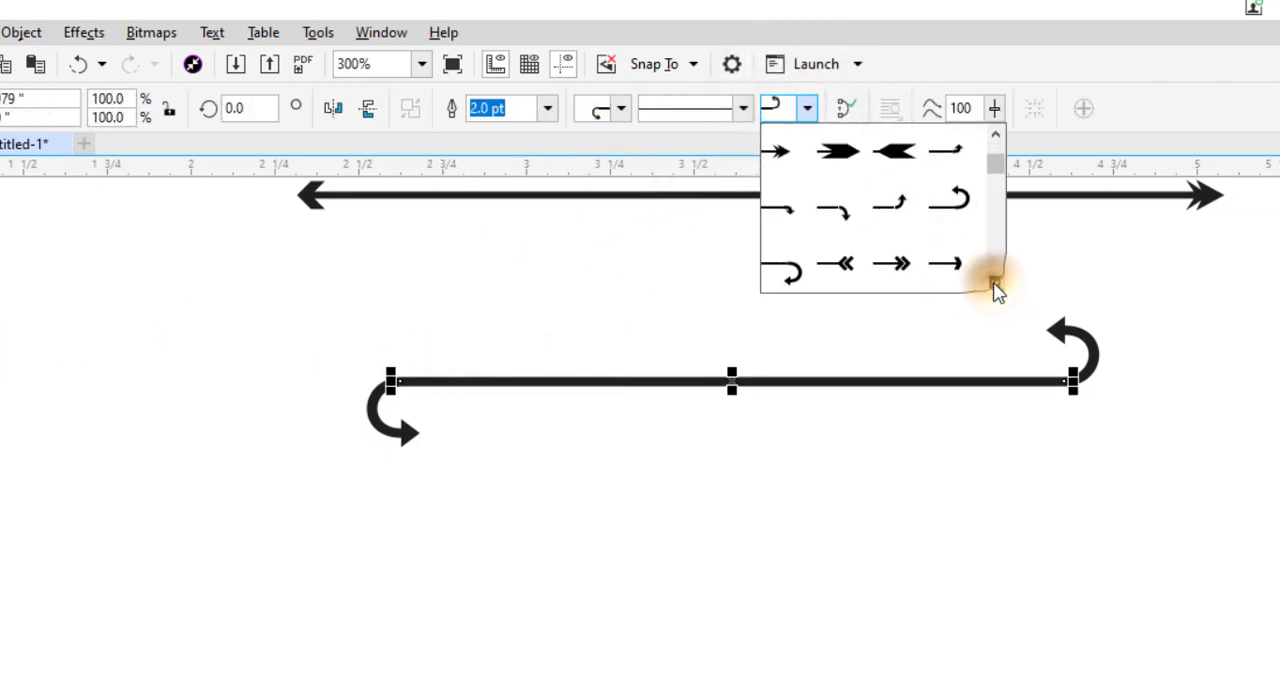
{"action": "left_click", "coordinate": [995, 283]}
{"action": "left_click", "coordinate": [995, 283]}
{"action": "left_click", "coordinate": [995, 283]}
{"action": "left_click", "coordinate": [995, 283]}
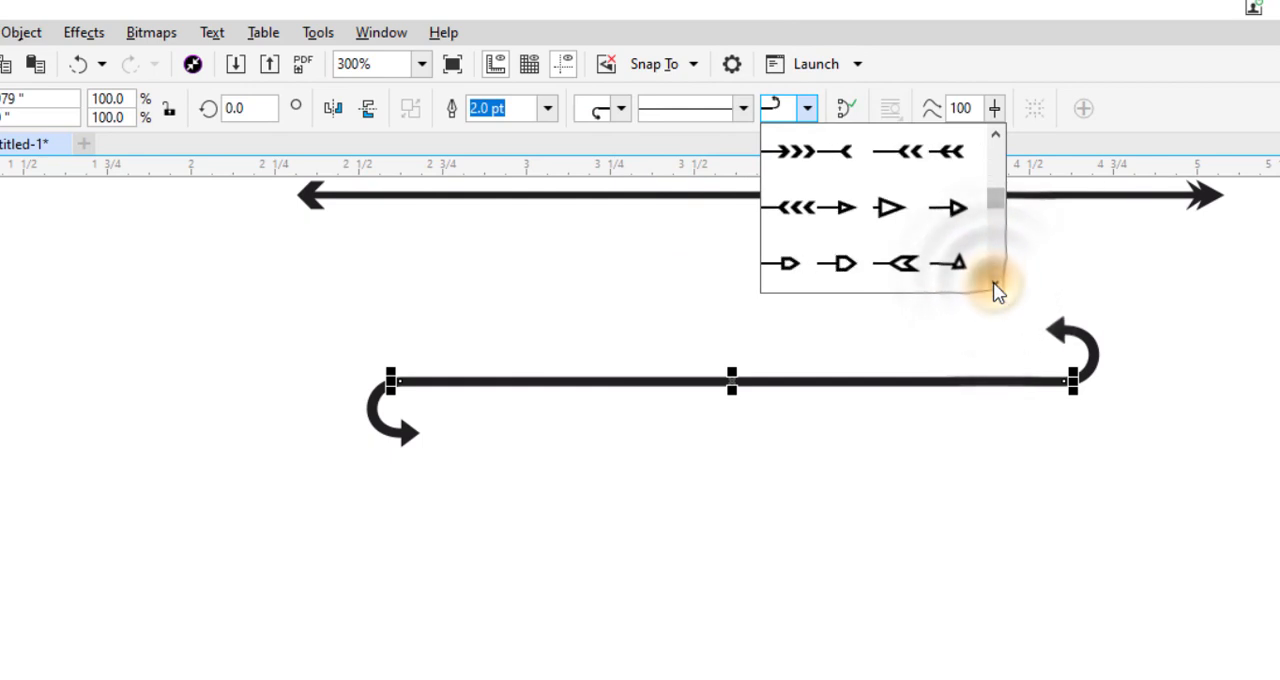
{"action": "left_click", "coordinate": [995, 283]}
{"action": "left_click", "coordinate": [995, 283]}
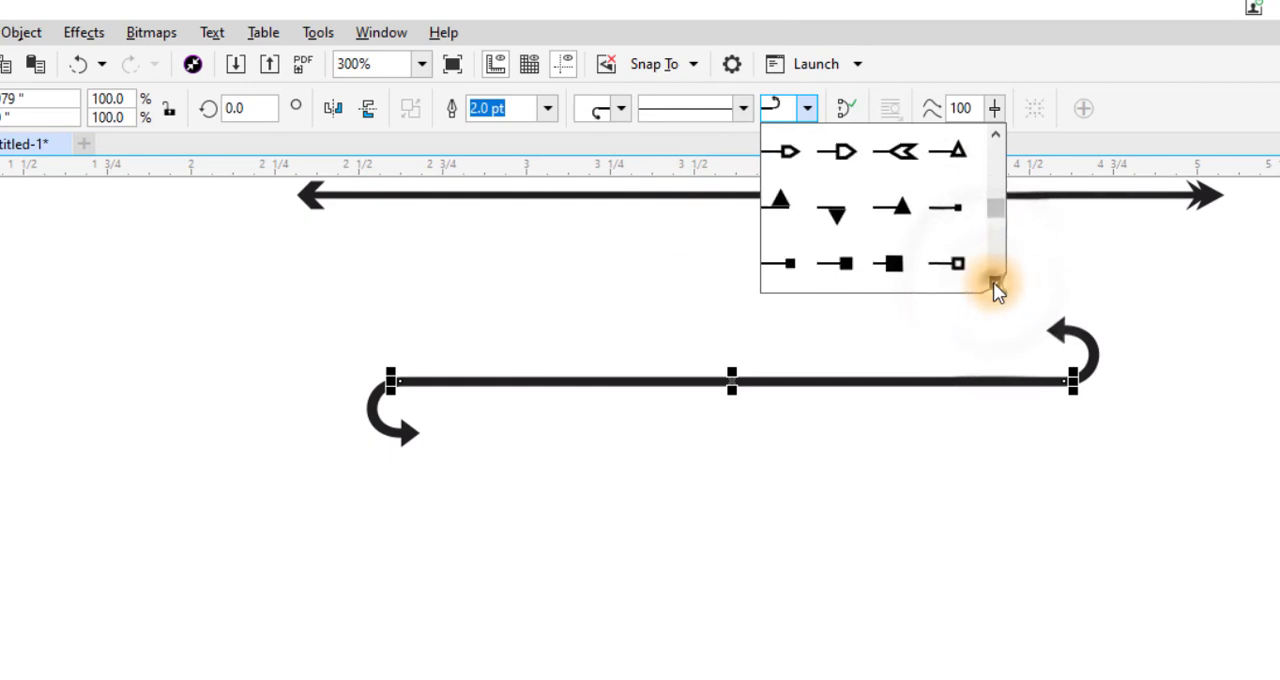
{"action": "left_click", "coordinate": [995, 283]}
{"action": "left_click", "coordinate": [995, 283]}
{"action": "left_click", "coordinate": [995, 283]}
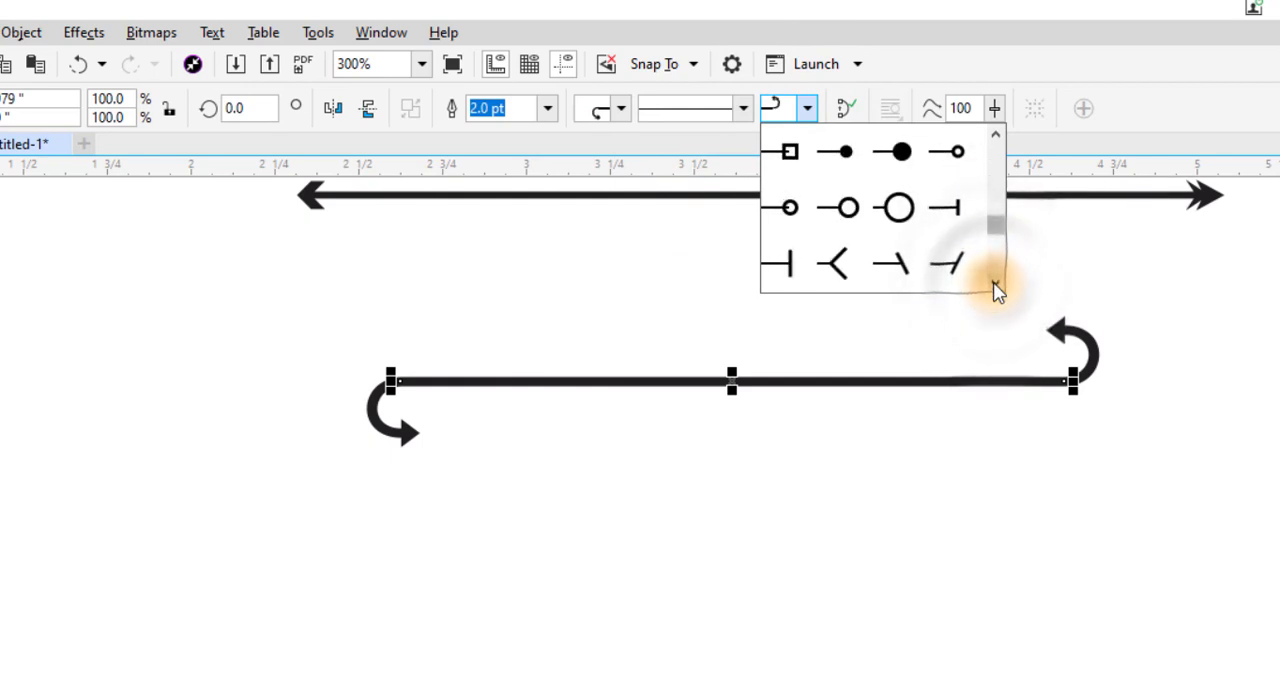
{"action": "left_click", "coordinate": [994, 283]}
{"action": "left_click", "coordinate": [994, 283]}
{"action": "left_click", "coordinate": [994, 283]}
{"action": "left_click", "coordinate": [994, 283]}
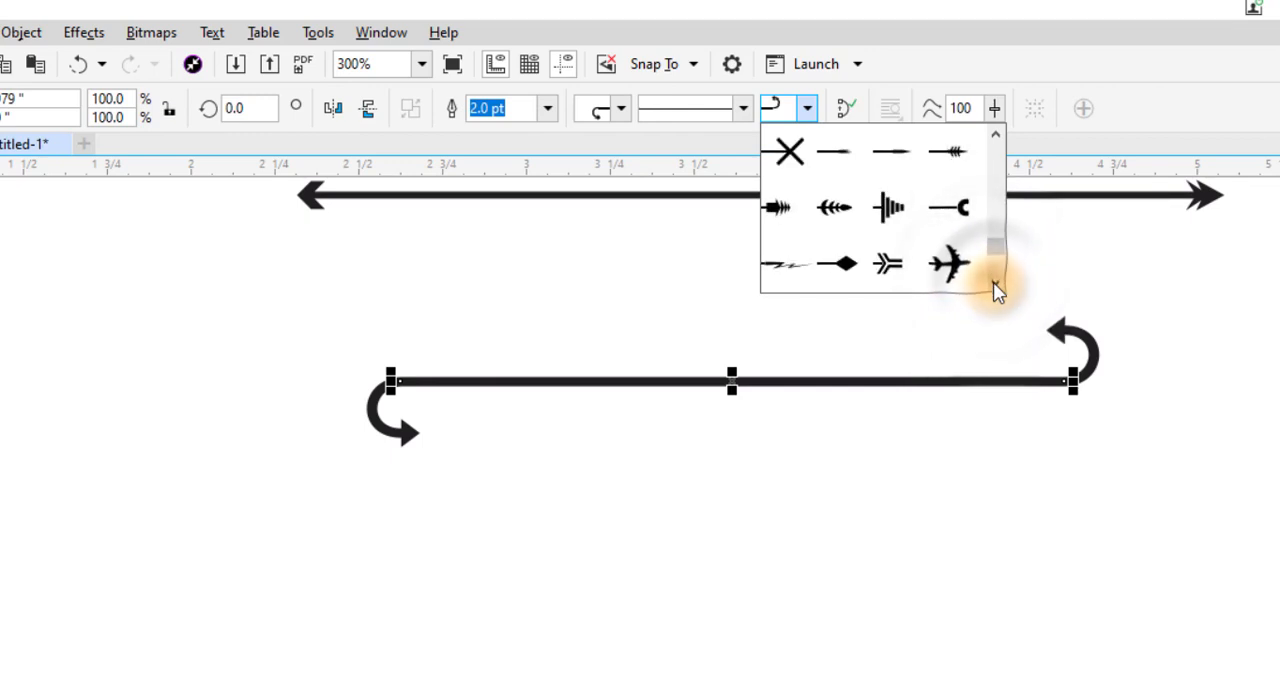
{"action": "left_click", "coordinate": [905, 215]}
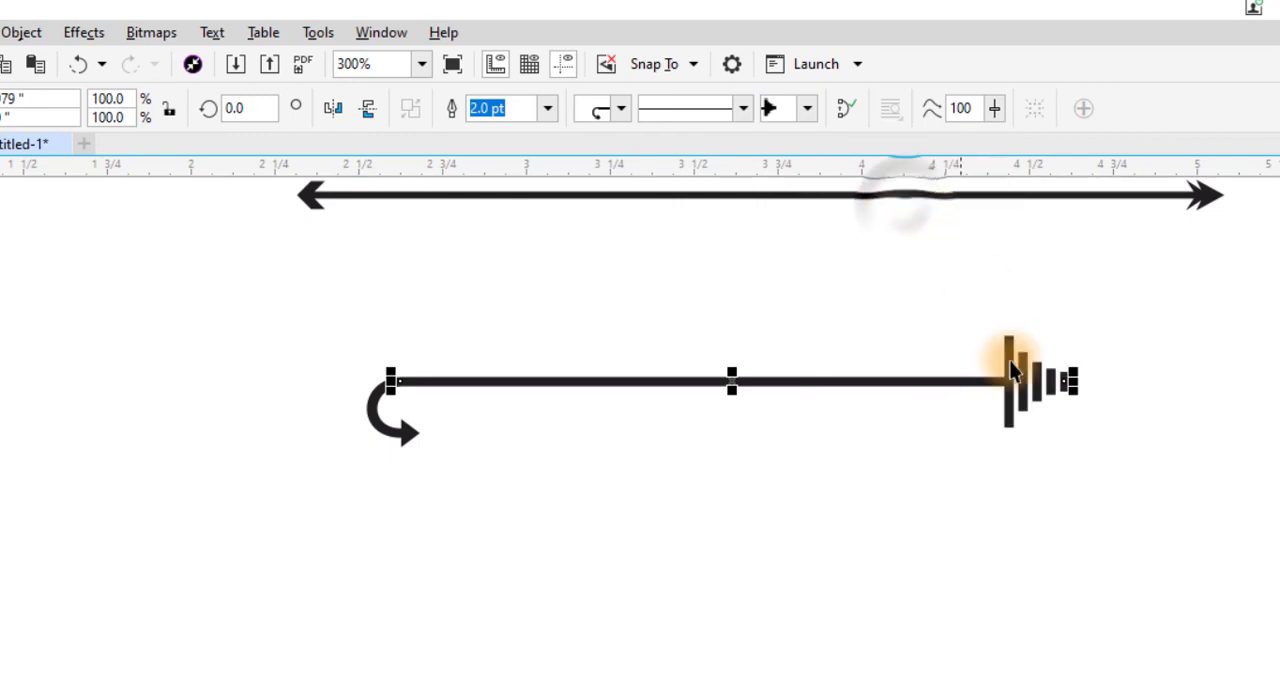
{"action": "left_click", "coordinate": [1008, 448]}
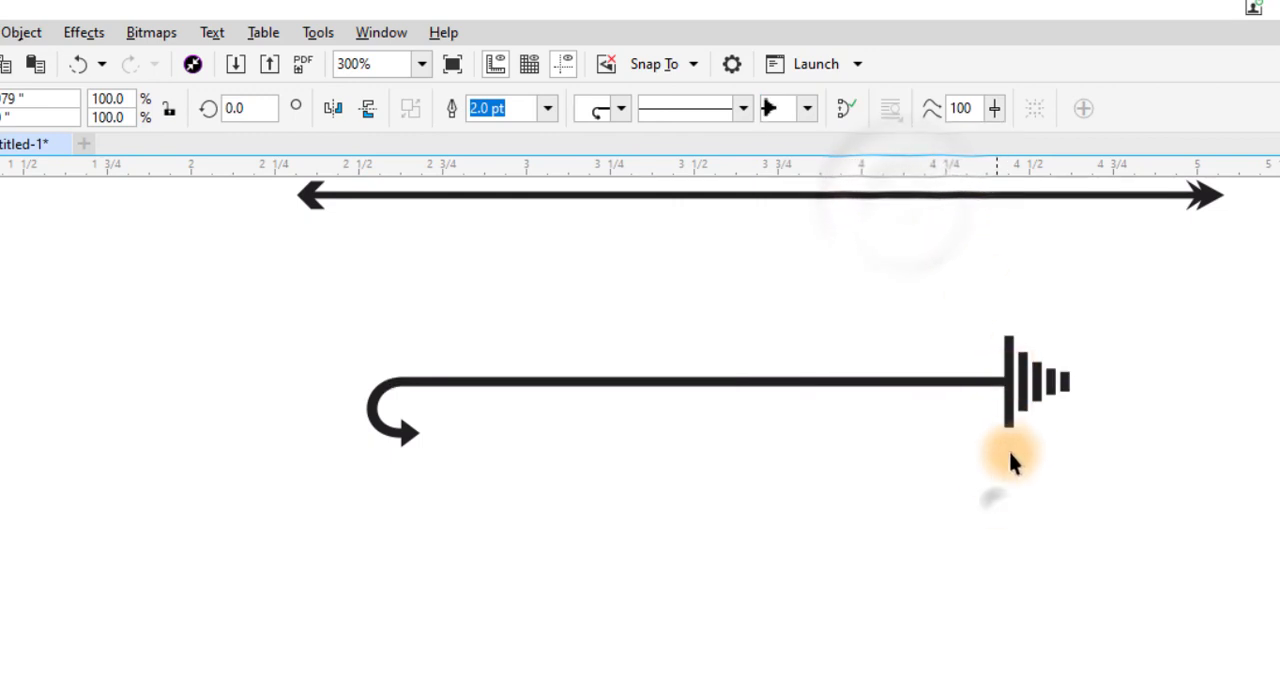
- Replace the 2.0 pt line's start arrowhead with the fishbone-like one that has a pointed tip and curved barbs
{"action": "left_click", "coordinate": [739, 382]}
{"action": "left_click", "coordinate": [618, 108]}
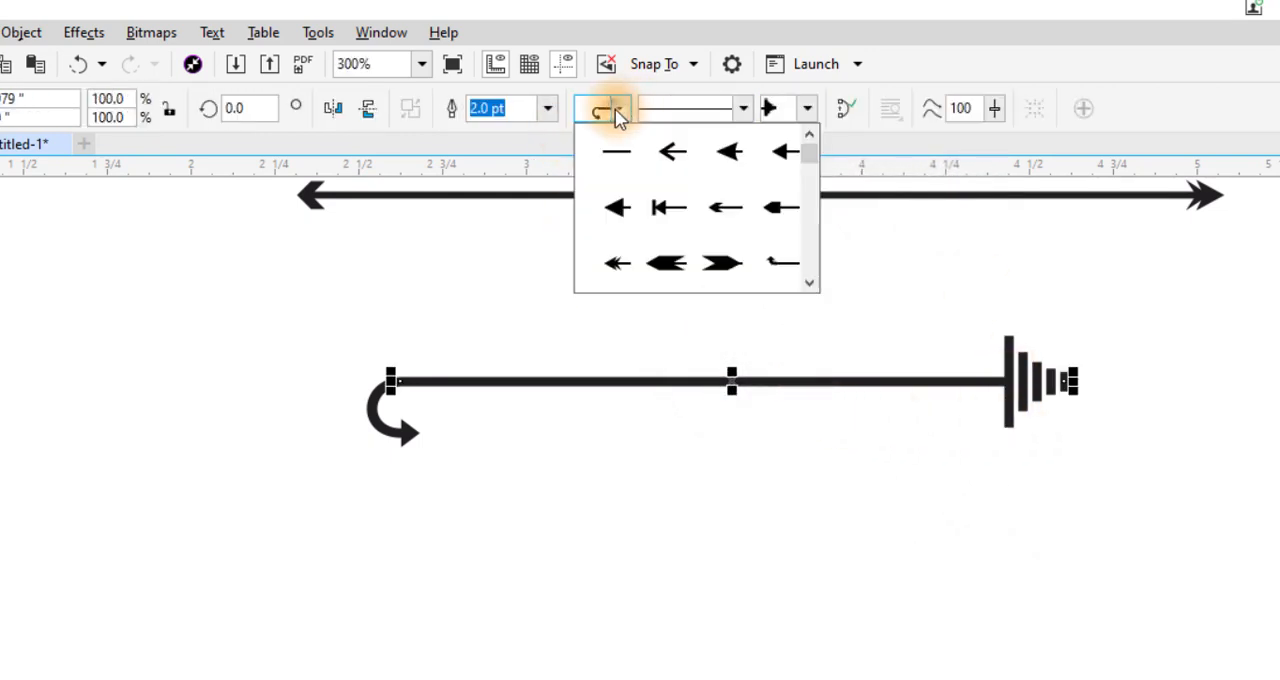
{"action": "left_click", "coordinate": [810, 284]}
{"action": "left_click", "coordinate": [810, 284]}
{"action": "left_click", "coordinate": [810, 284]}
{"action": "left_click", "coordinate": [810, 284]}
{"action": "left_click", "coordinate": [810, 284]}
{"action": "left_click", "coordinate": [810, 284]}
{"action": "left_click", "coordinate": [810, 284]}
{"action": "left_click", "coordinate": [810, 284]}
{"action": "left_click", "coordinate": [810, 284]}
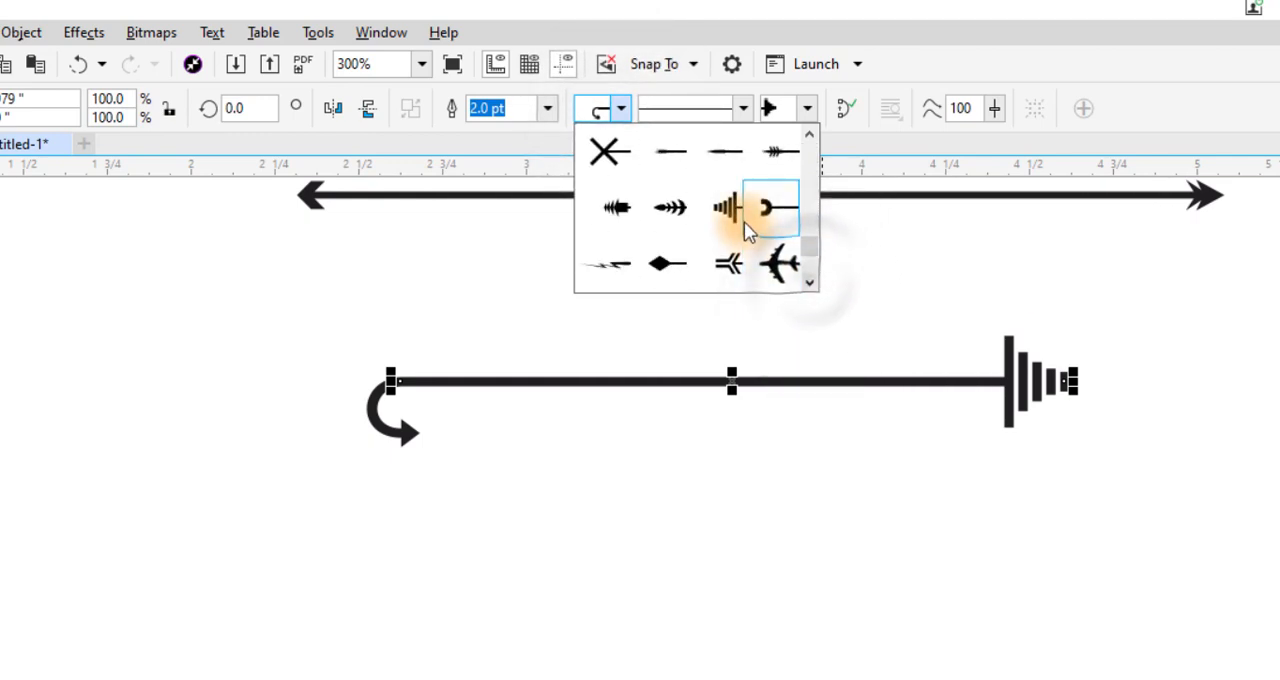
{"action": "left_click", "coordinate": [672, 208]}
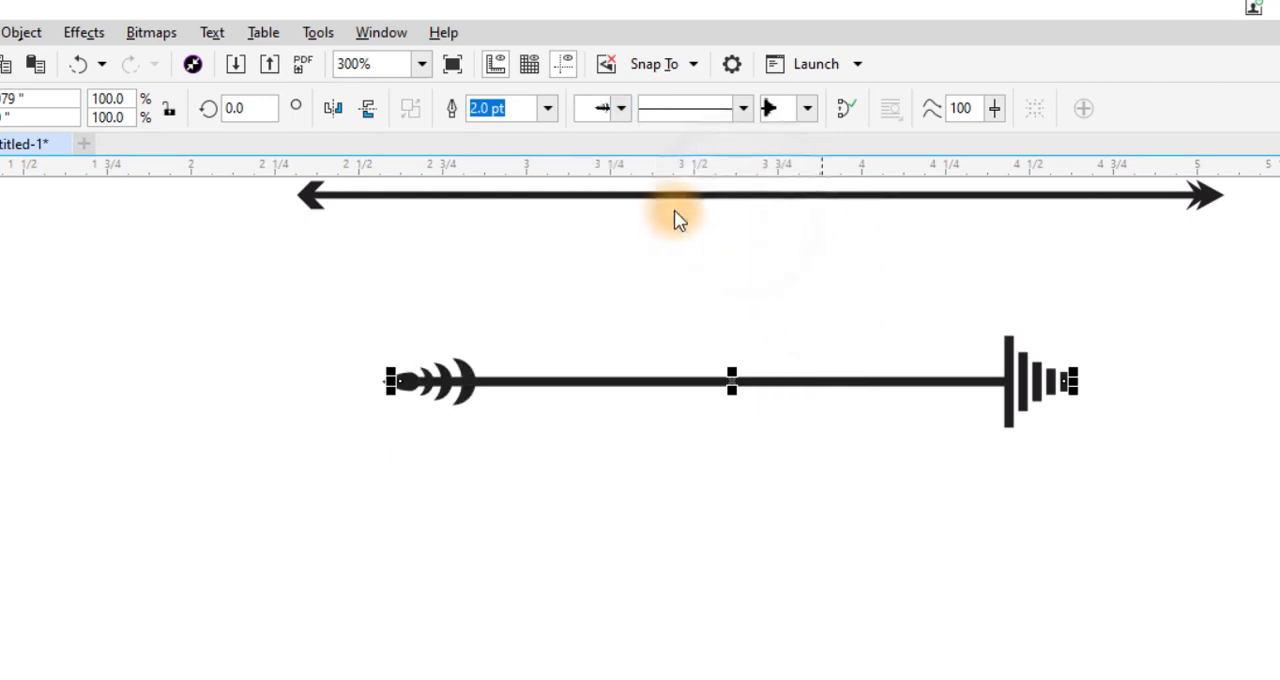
{"action": "left_click", "coordinate": [667, 447]}
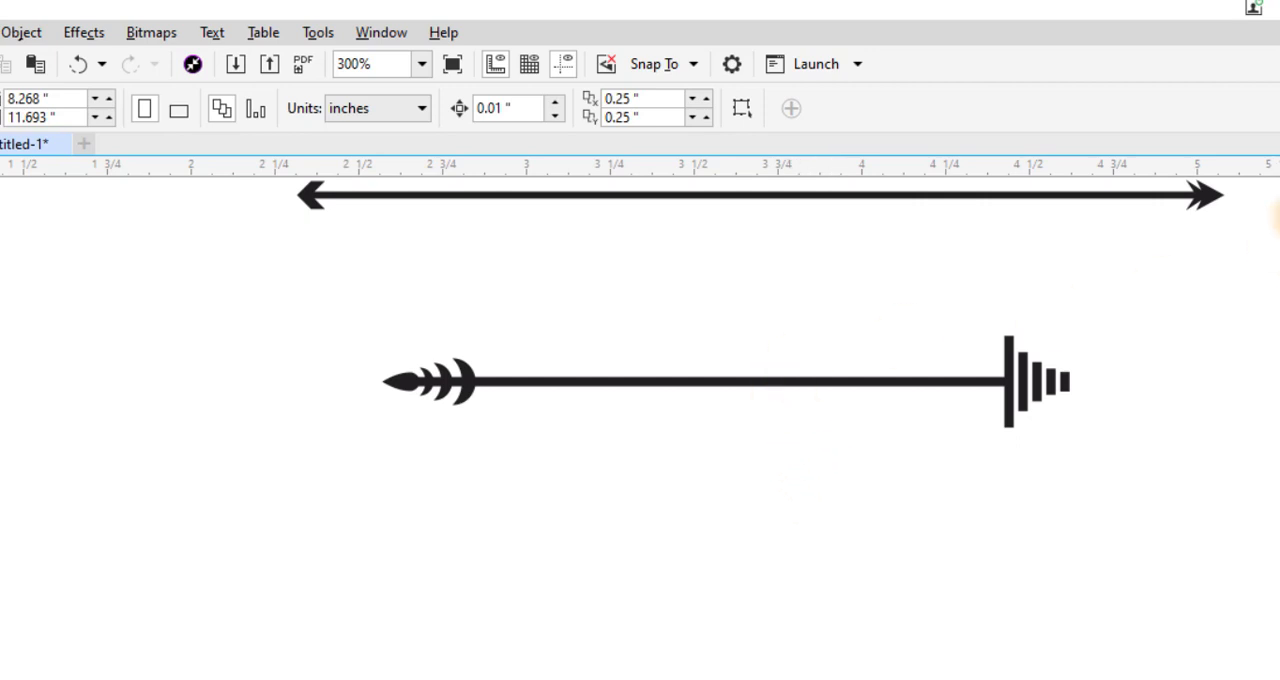
- Apply the tightly spaced short-dash line style to the 1.5 pt arrow line
{"action": "scroll", "coordinate": [761, 333], "scroll_direction": "up", "scroll_amount": 2}
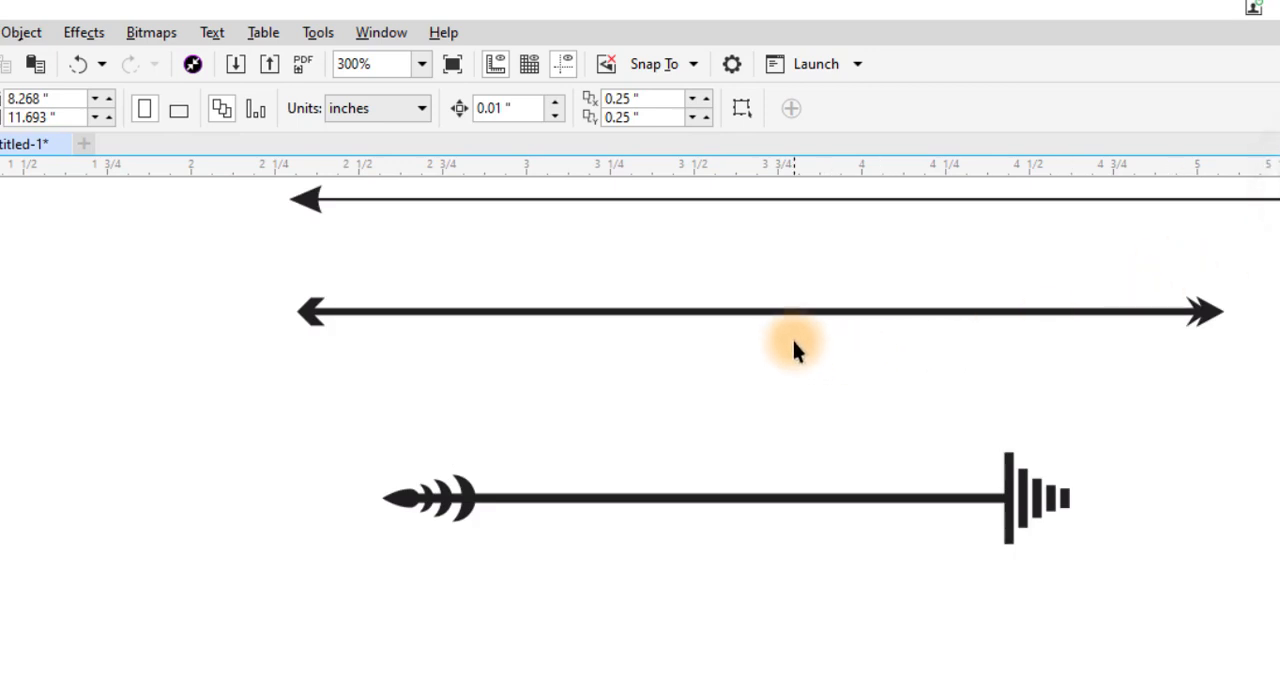
{"action": "left_click", "coordinate": [742, 314]}
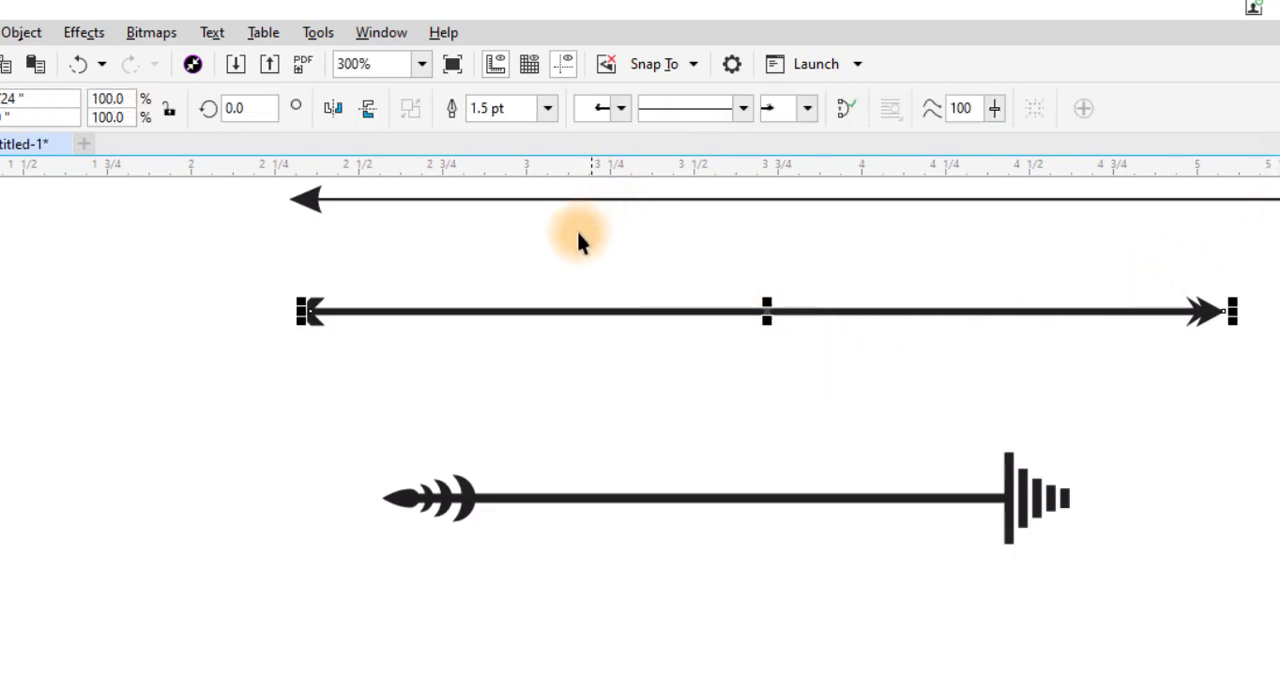
{"action": "left_click", "coordinate": [717, 111]}
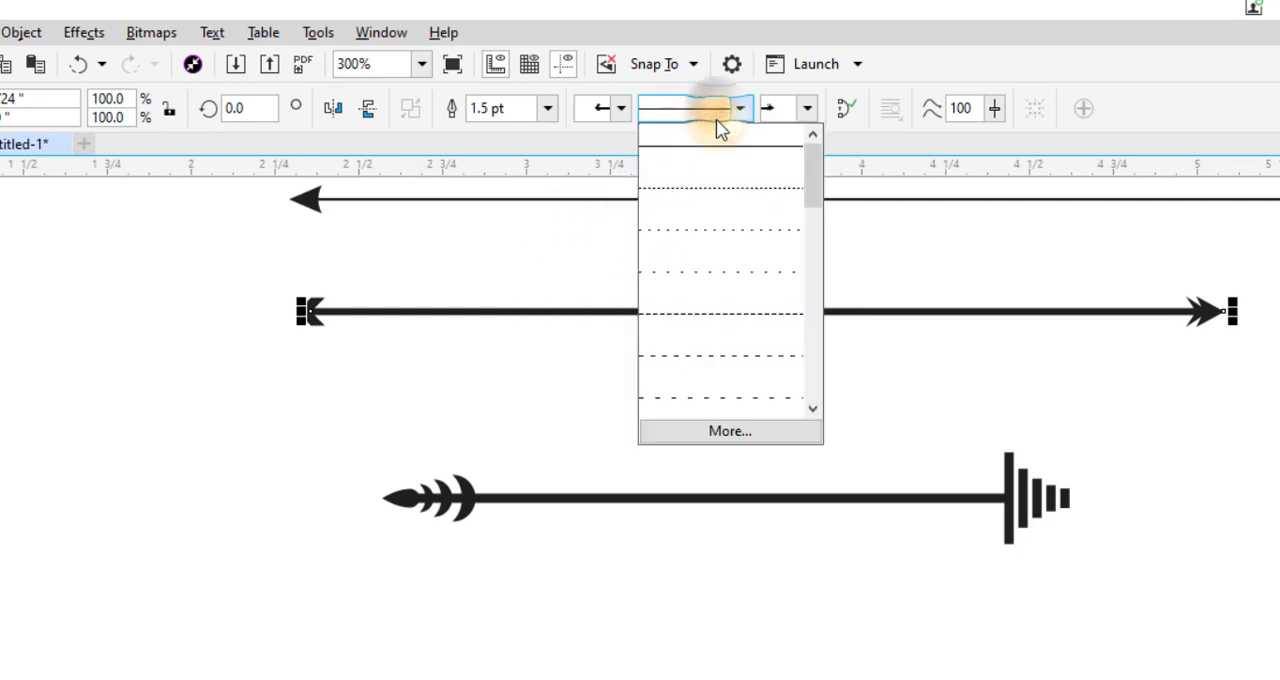
{"action": "left_click", "coordinate": [738, 318]}
{"action": "left_click", "coordinate": [801, 339]}
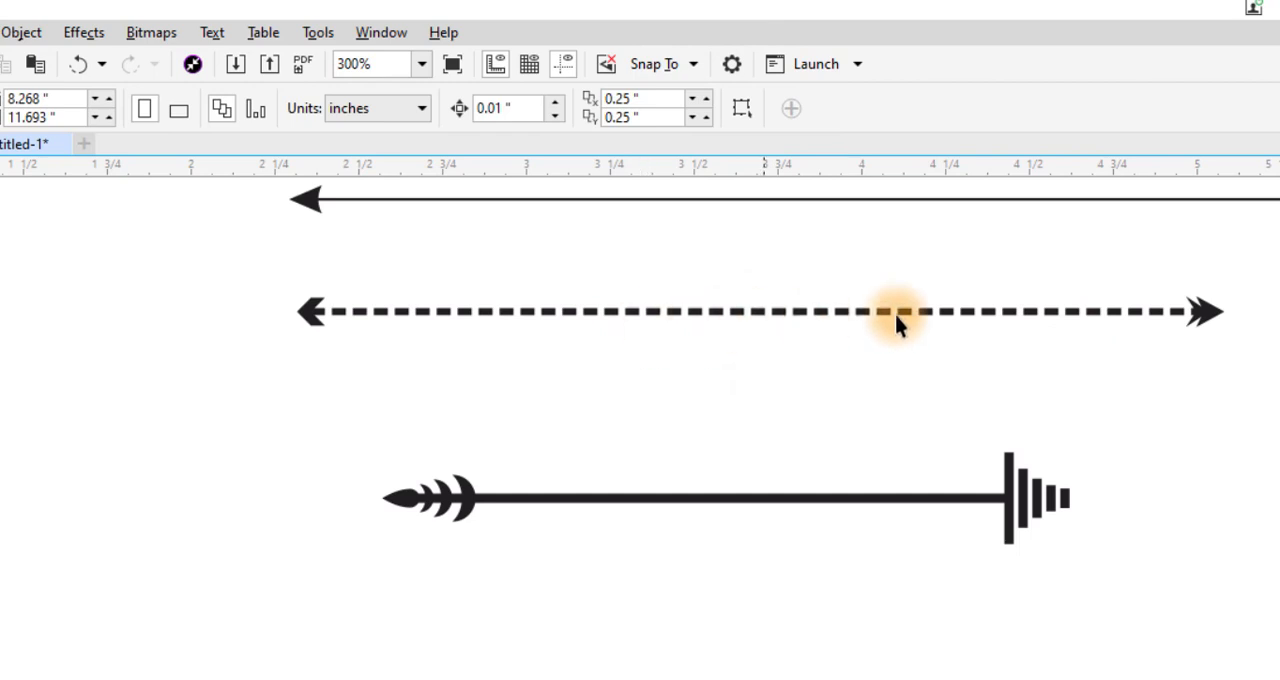
- Apply a line style with one long dash and two dots to the 2.0 pt line
{"action": "left_click", "coordinate": [745, 500]}
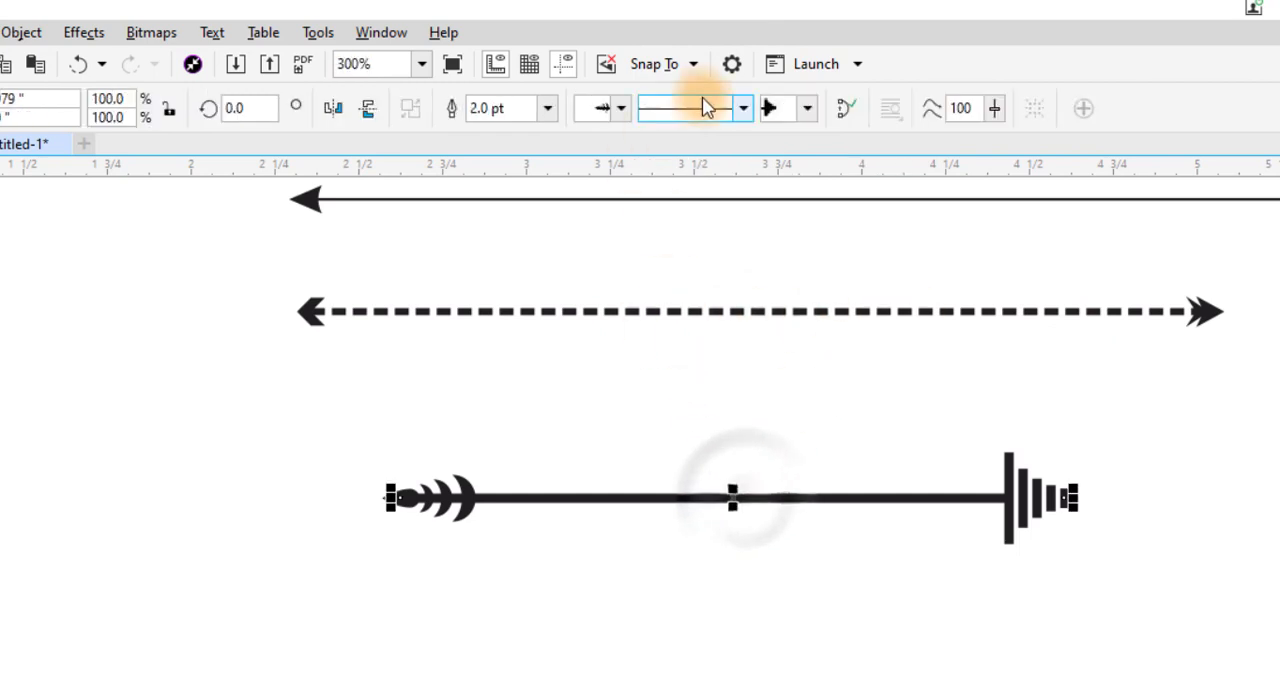
{"action": "left_click", "coordinate": [743, 110]}
{"action": "scroll", "coordinate": [812, 385], "scroll_direction": "down", "scroll_amount": 5}
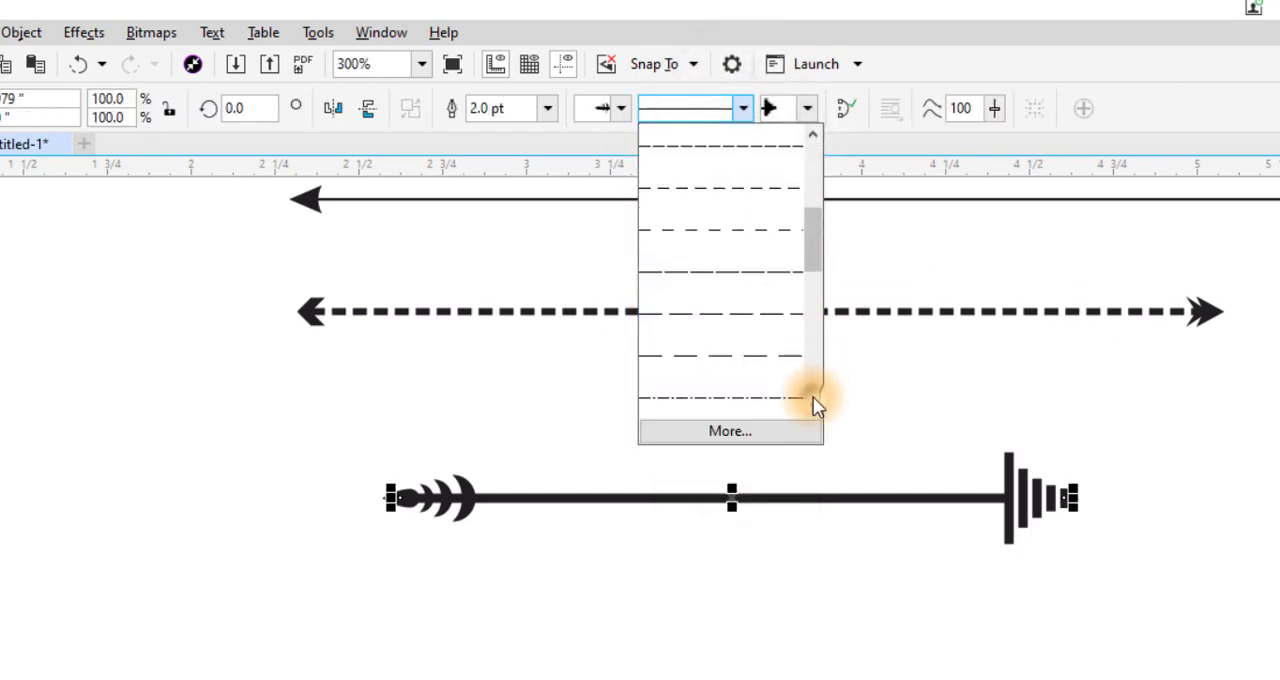
{"action": "left_click", "coordinate": [749, 243]}
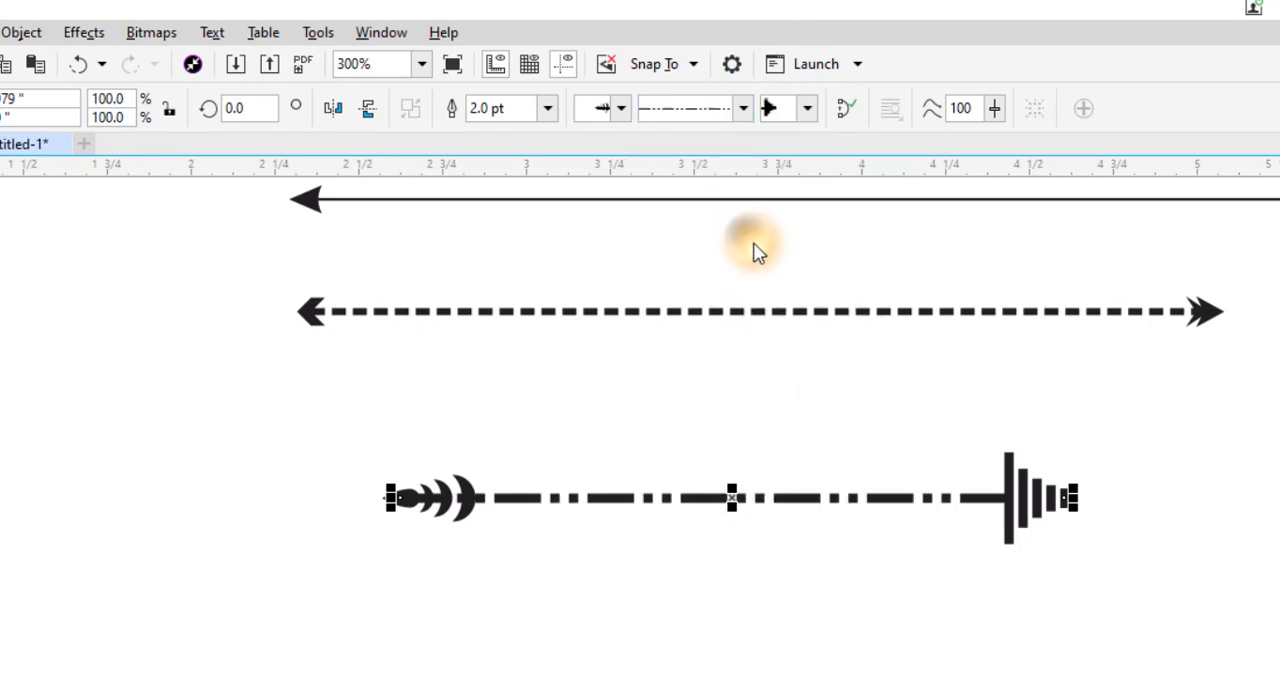
{"action": "left_click", "coordinate": [809, 513]}
- Stretch the dash-and-dot line at its start side to about 3 inches long, keeping its other end in place
{"action": "left_click", "coordinate": [861, 495]}
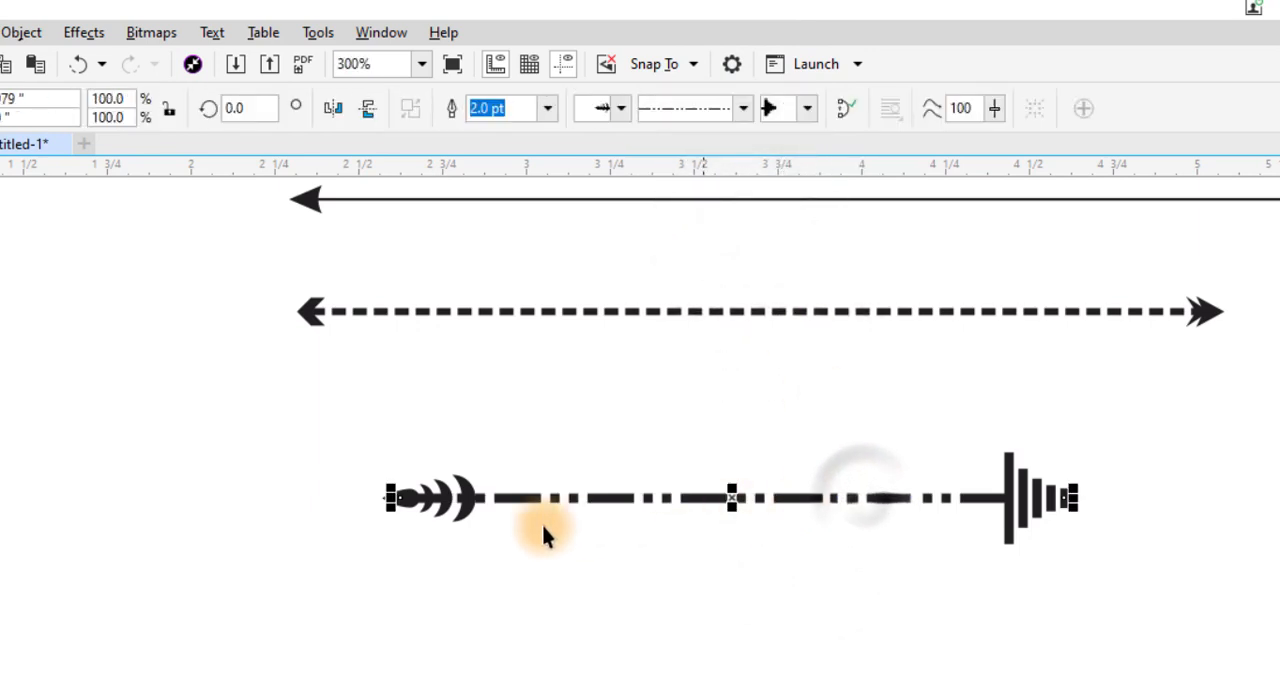
{"action": "left_click_drag", "start_coordinate": [390, 497], "coordinate": [55, 505]}
{"action": "left_click", "coordinate": [1155, 500]}
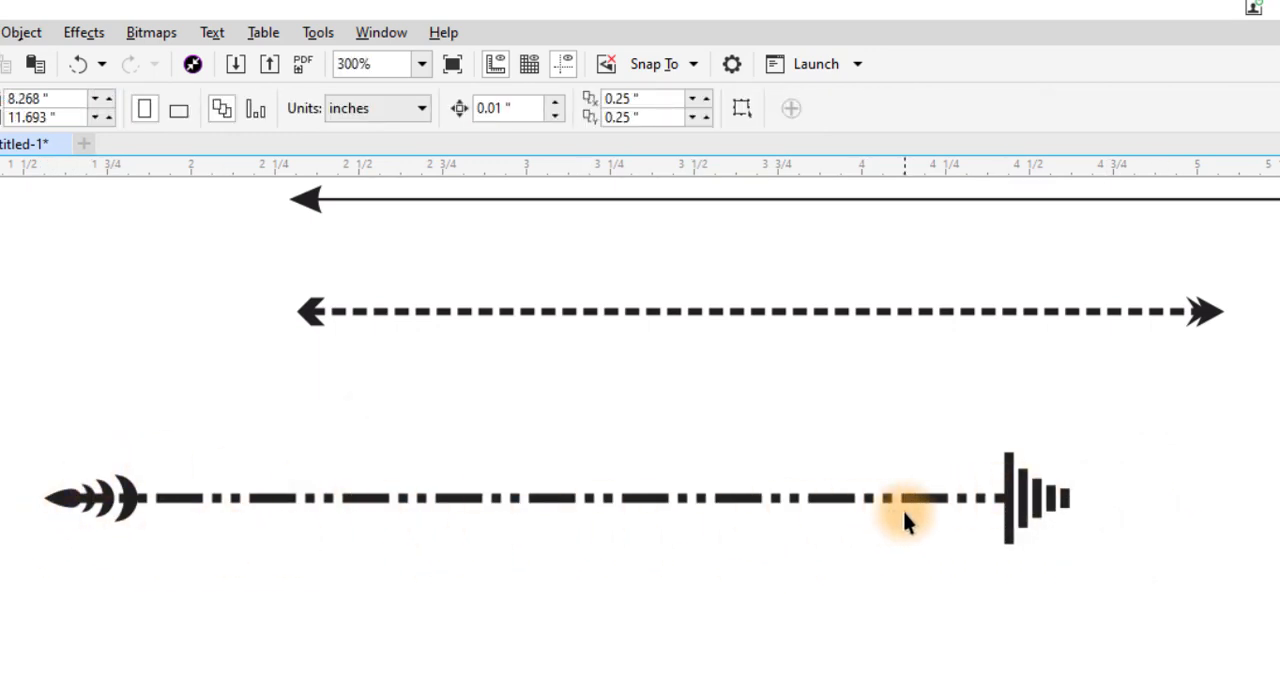
{"action": "scroll", "coordinate": [904, 512], "scroll_direction": "down", "scroll_amount": 1}
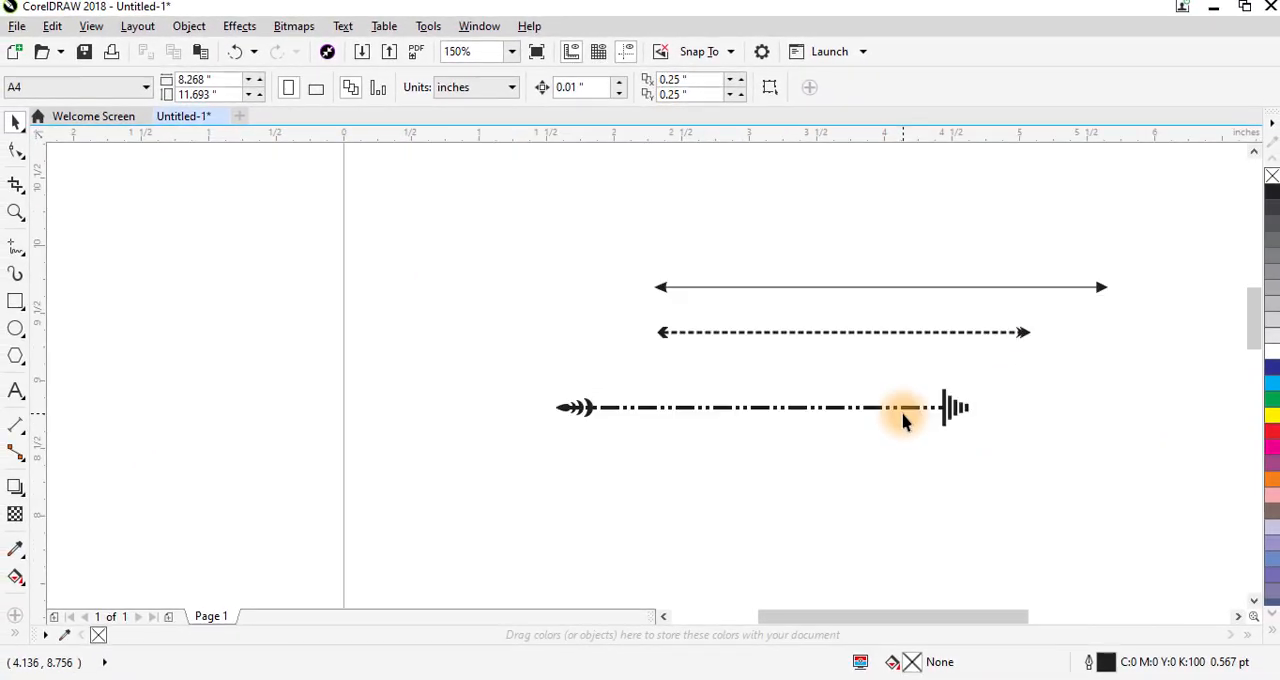
{"action": "scroll", "coordinate": [903, 421], "scroll_direction": "up", "scroll_amount": 1}
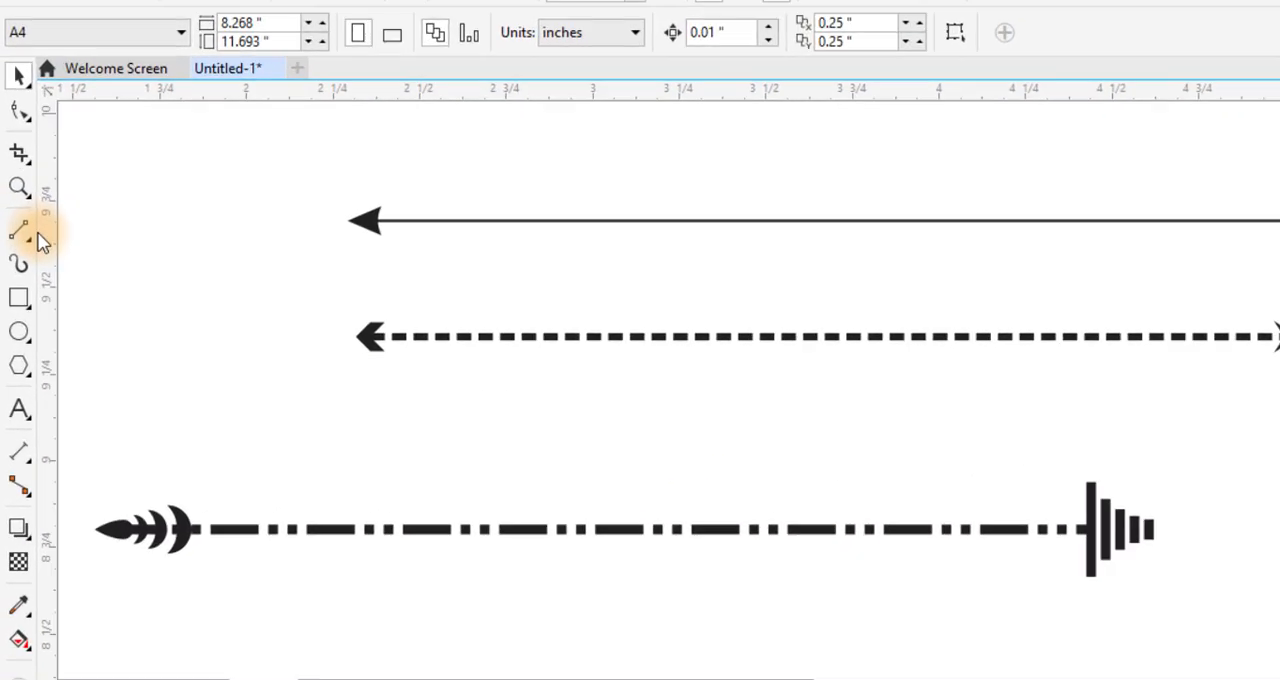
- Delete all three arrow lines from the page
{"action": "left_click", "coordinate": [26, 237]}
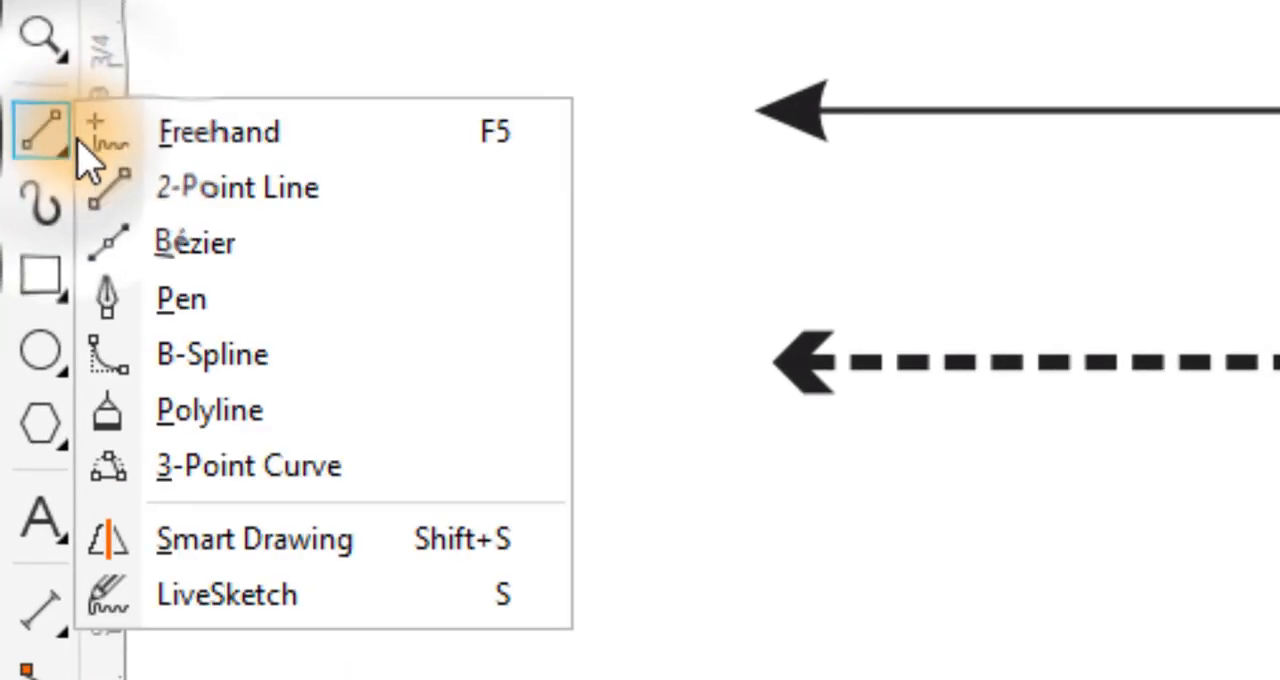
{"action": "left_click", "coordinate": [265, 190]}
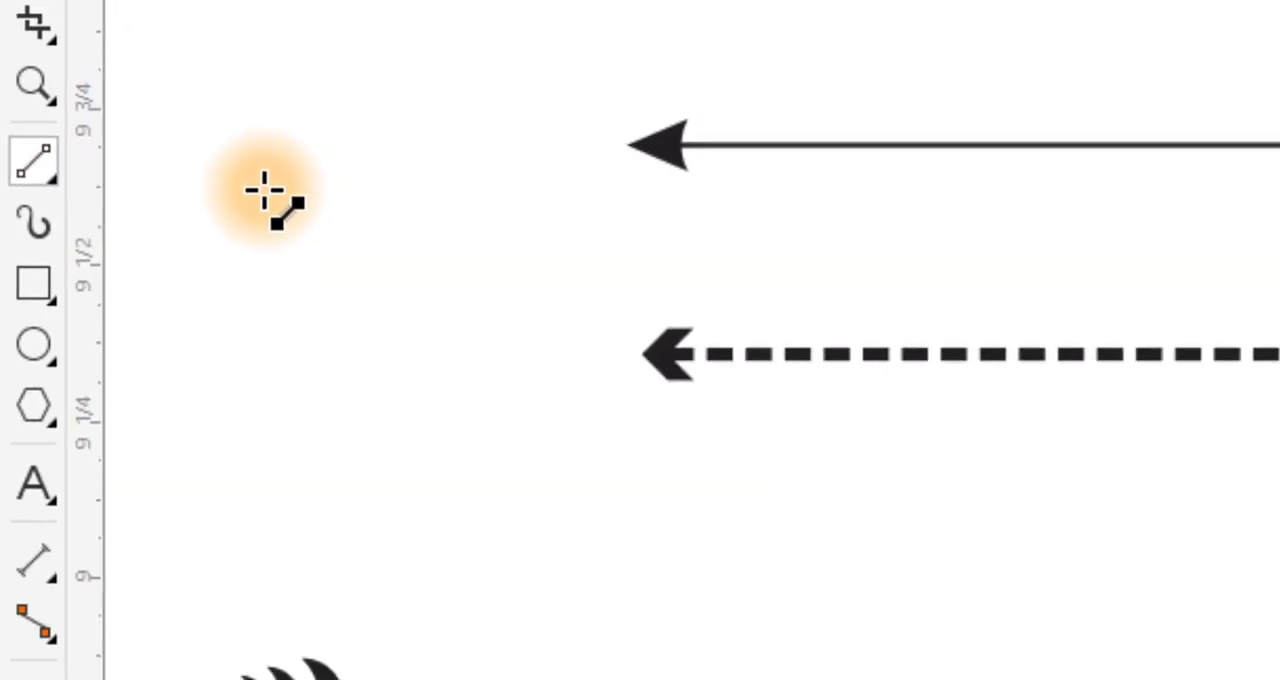
{"action": "key", "text": "shift+F4"}
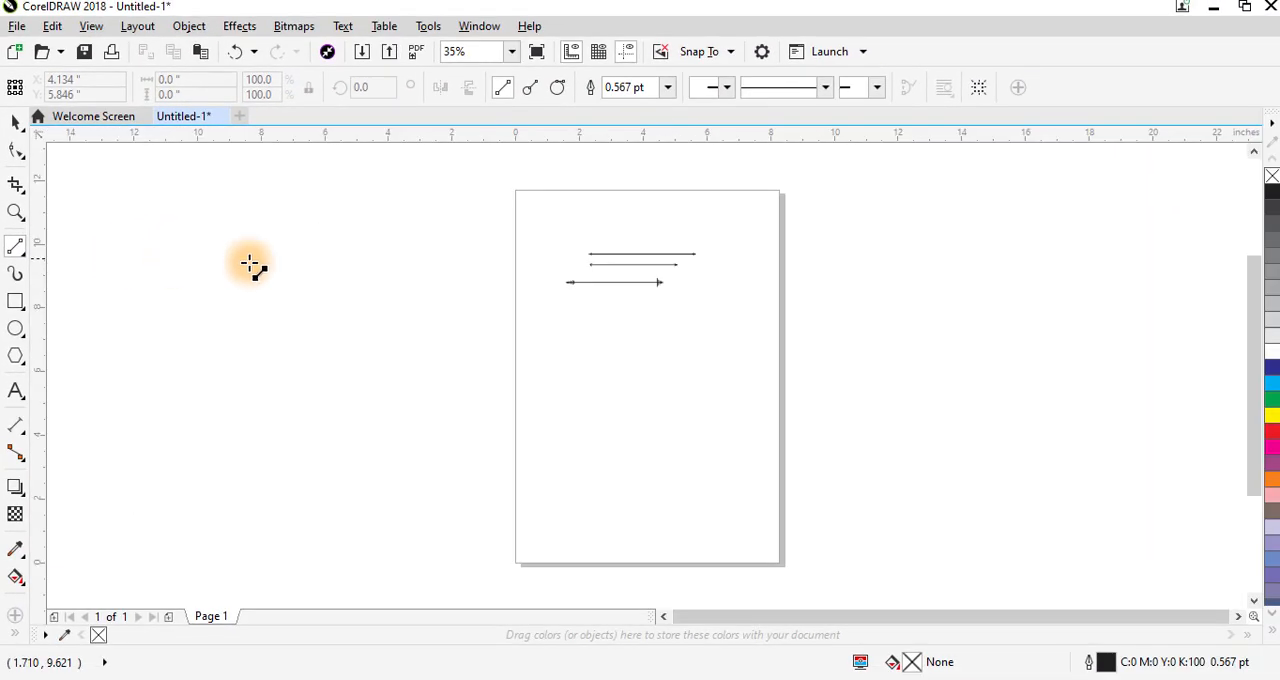
{"action": "left_click", "coordinate": [15, 122]}
{"action": "left_click_drag", "start_coordinate": [500, 220], "coordinate": [774, 314]}
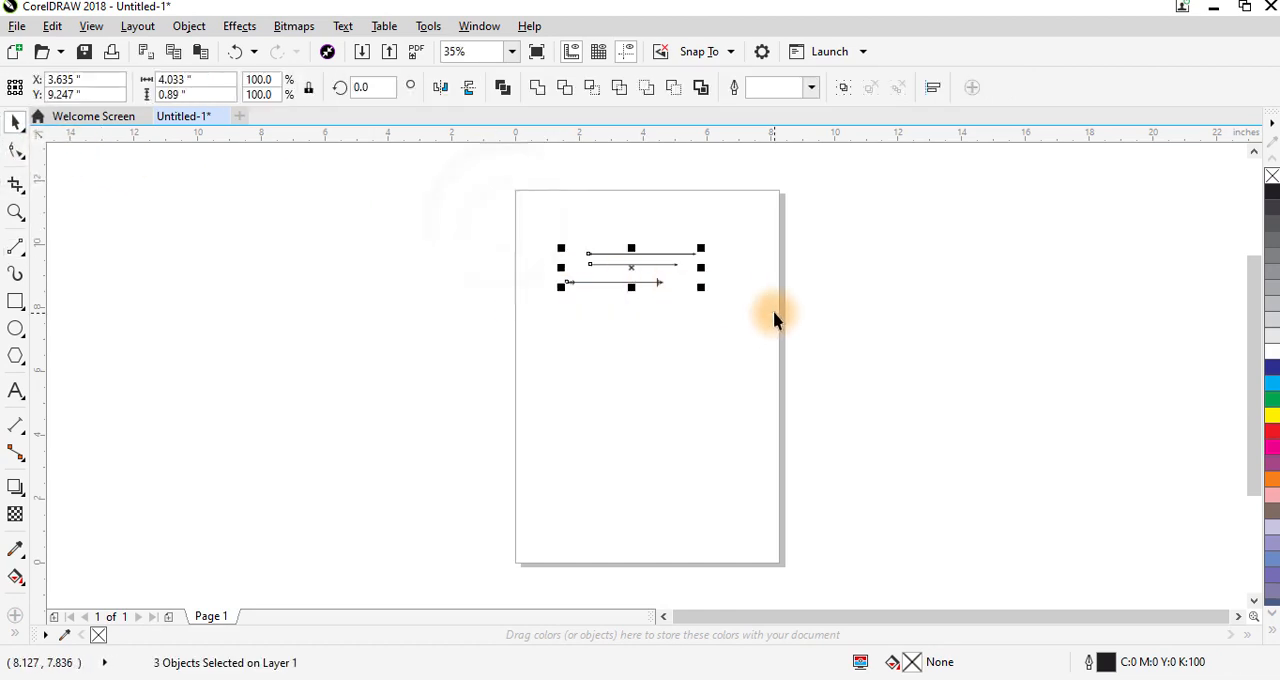
{"action": "key", "text": "Delete"}
- Draw a slightly sloping 2-point line about 5.9 inches long across the upper part of the page
{"action": "left_click", "coordinate": [14, 247]}
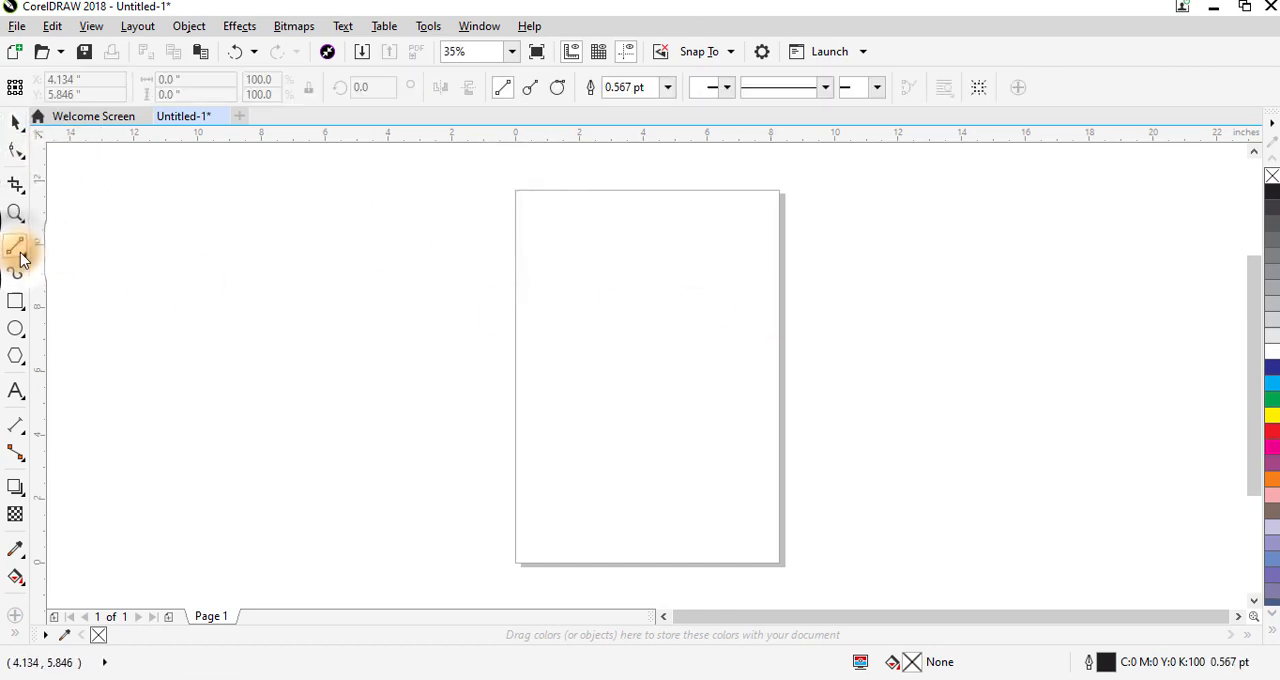
{"action": "left_click", "coordinate": [20, 254]}
{"action": "left_click", "coordinate": [64, 267]}
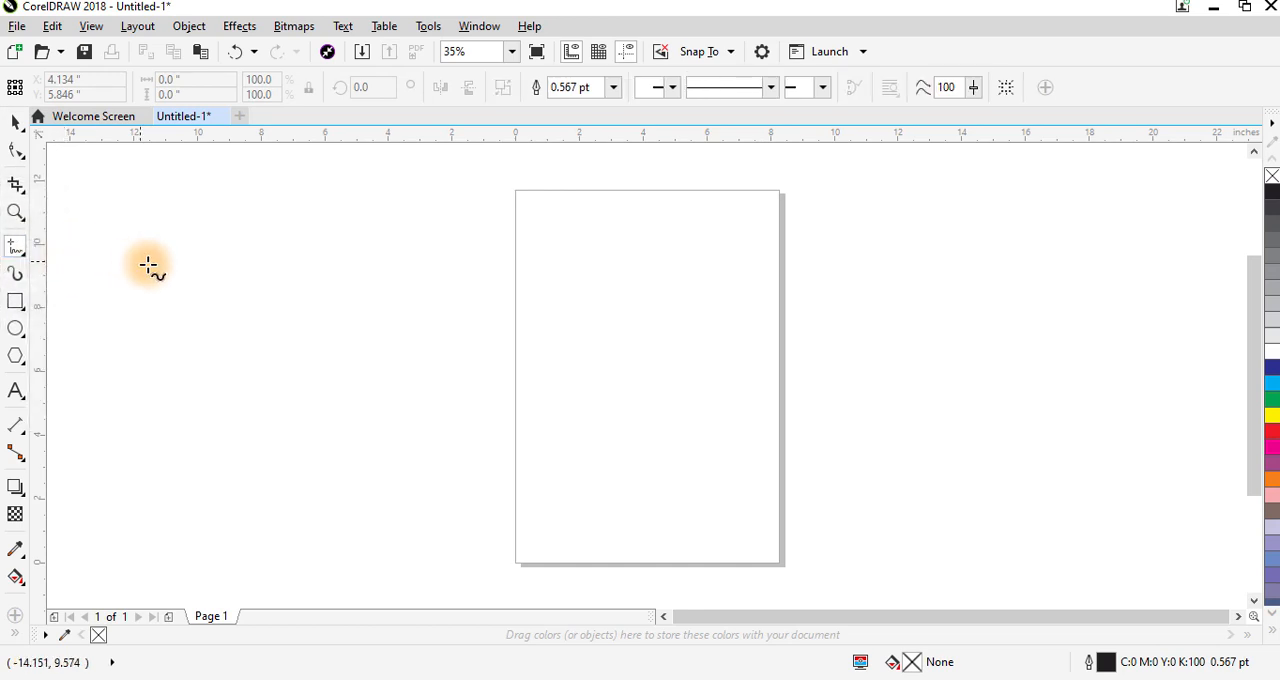
{"action": "left_click", "coordinate": [18, 257]}
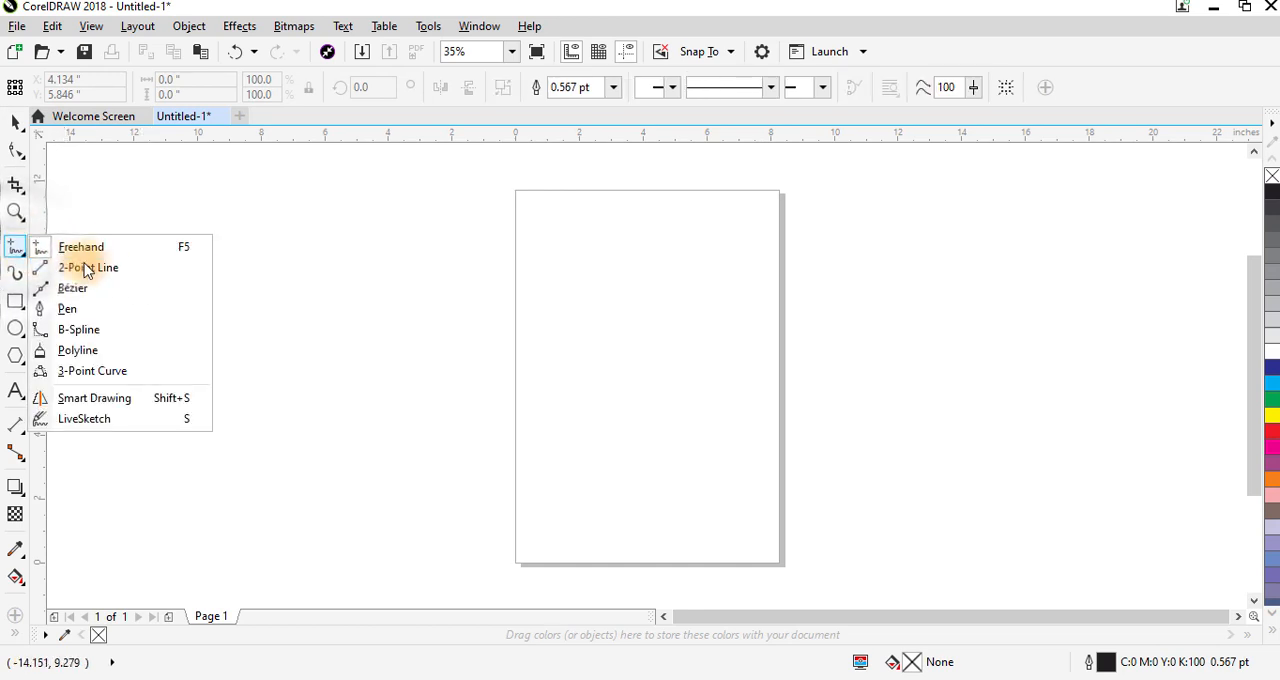
{"action": "left_click", "coordinate": [100, 268]}
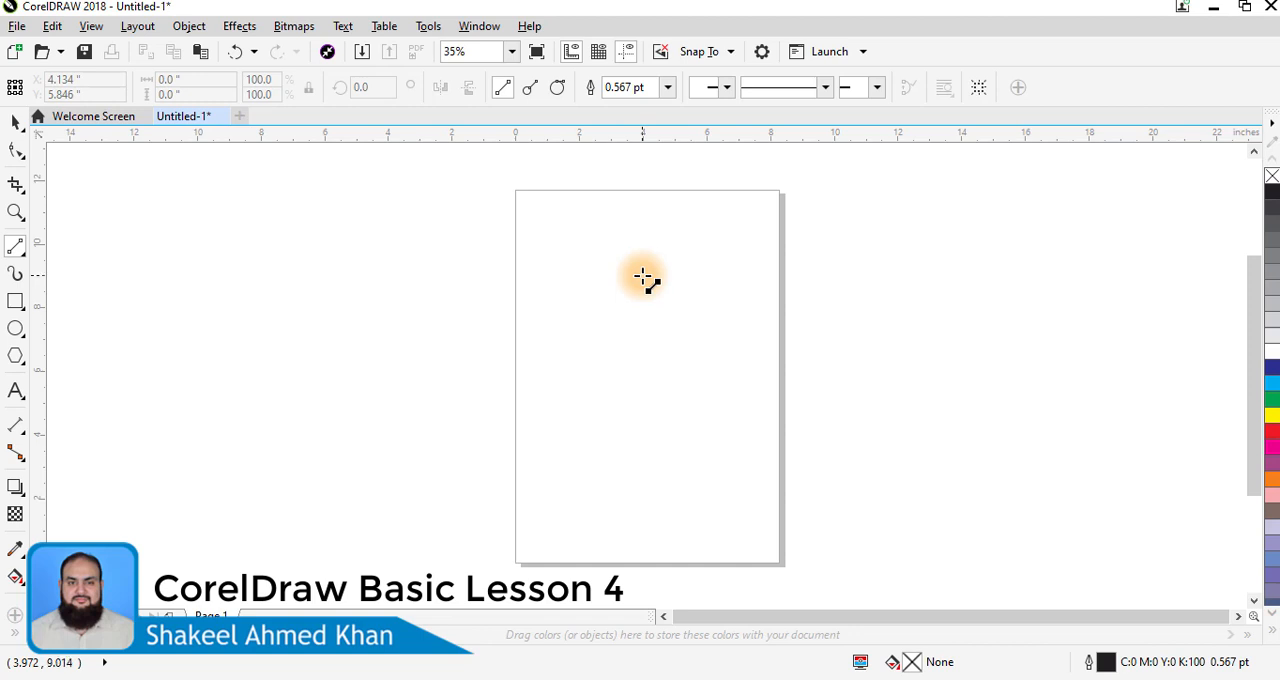
{"action": "left_click", "coordinate": [555, 235]}
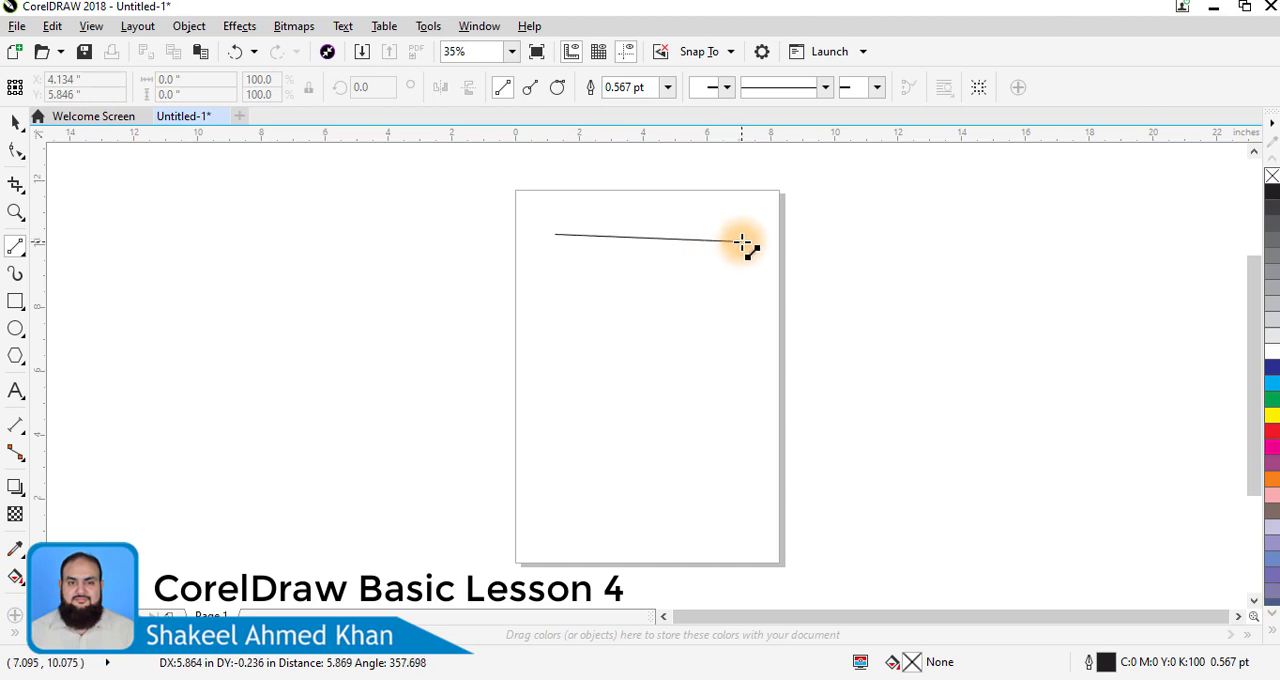
{"action": "left_click", "coordinate": [746, 241]}
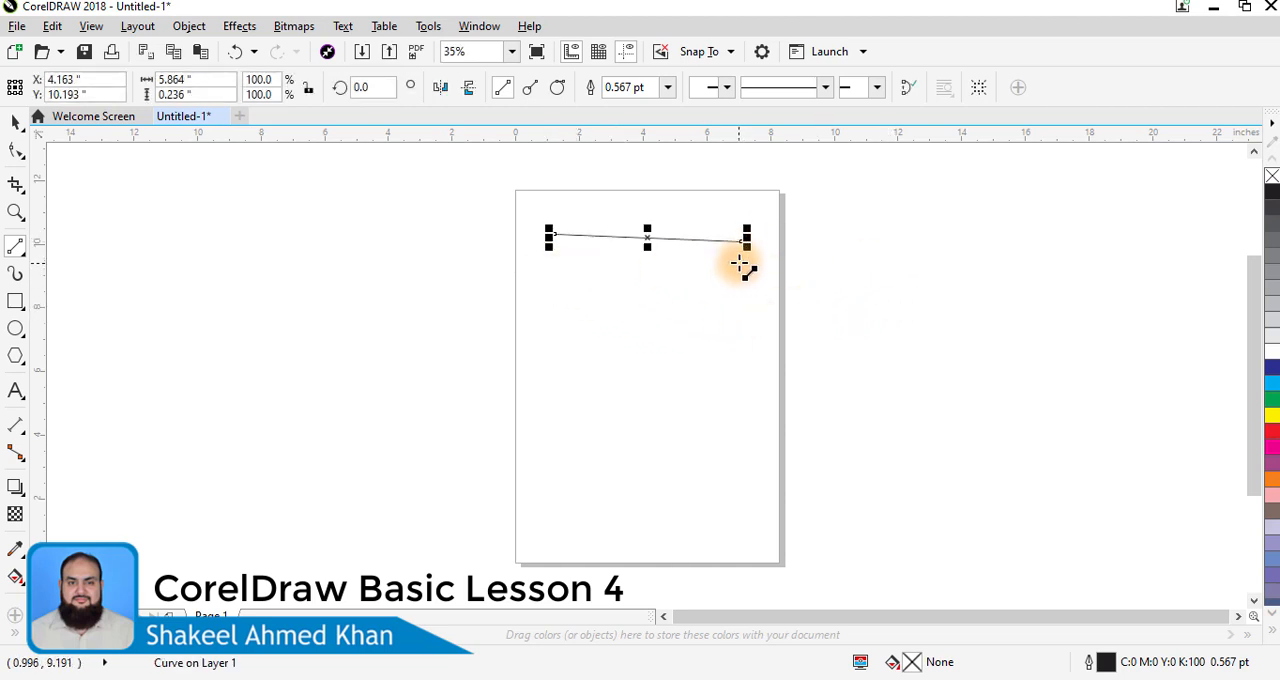
- Draw two exactly horizontal 2-point lines about 5.8 and 4.9 inches long below the sloping line, plus a vertical one about 3.9 inches long beneath them
{"action": "left_click", "coordinate": [546, 281]}
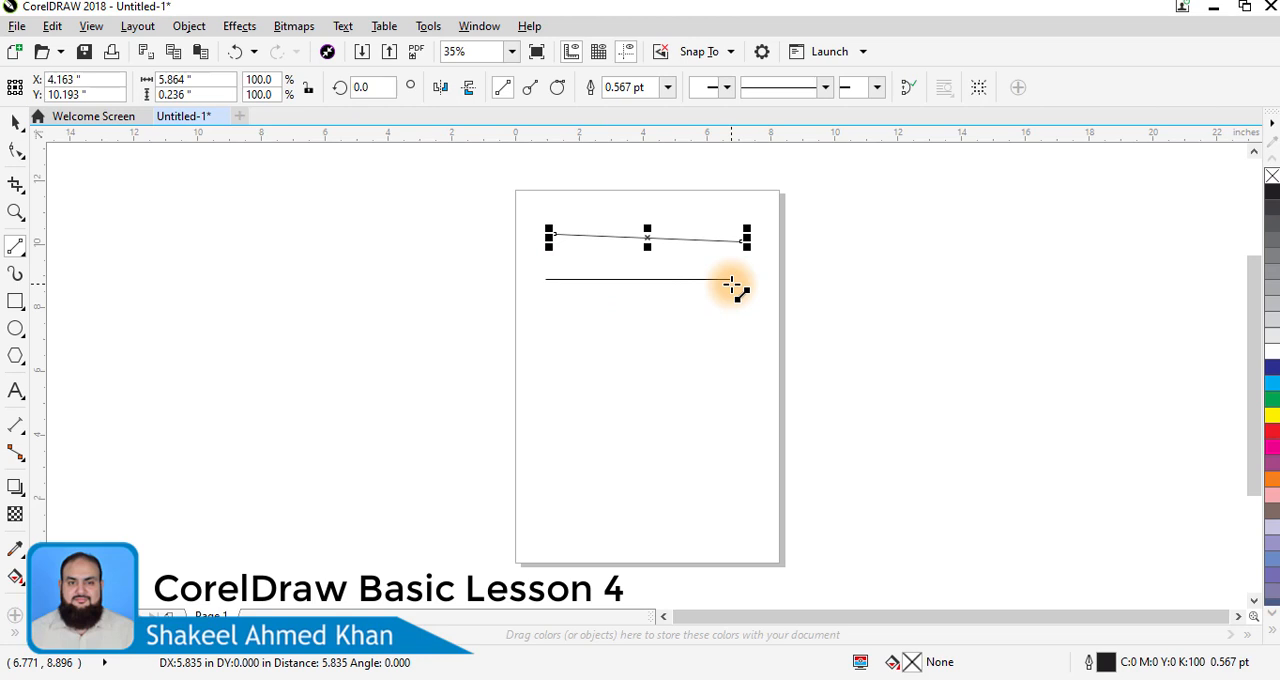
{"action": "left_click", "coordinate": [731, 284]}
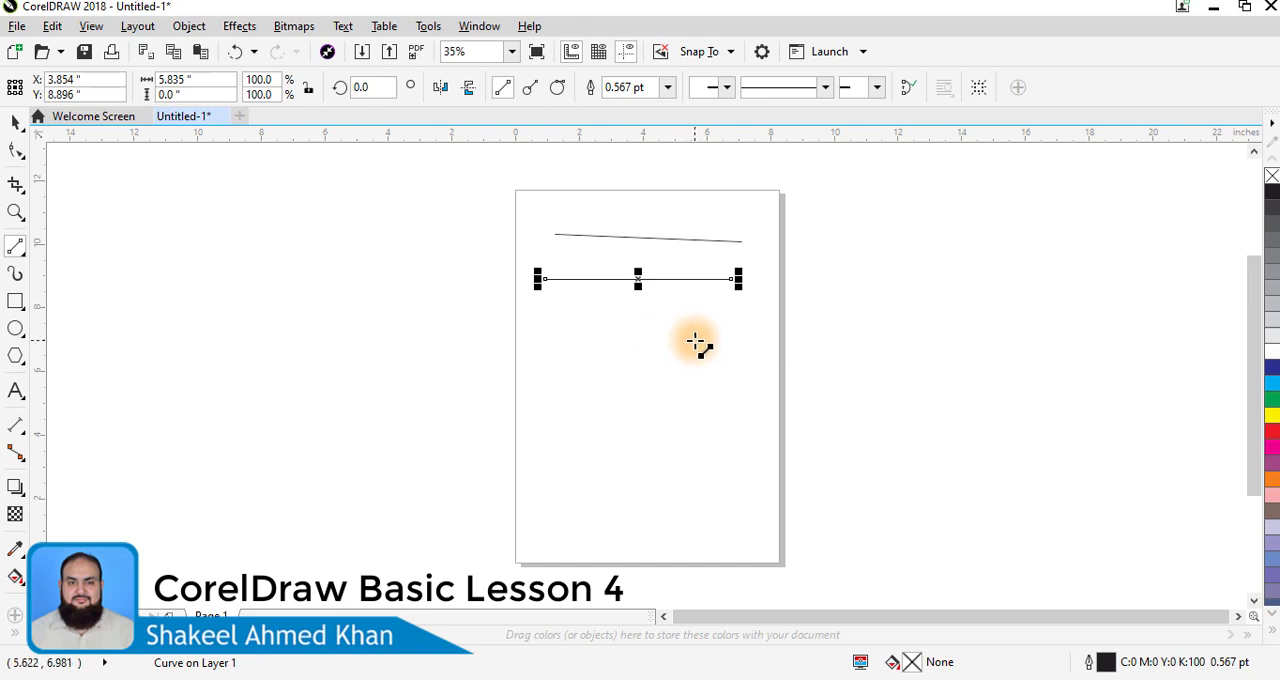
{"action": "left_click", "coordinate": [549, 320]}
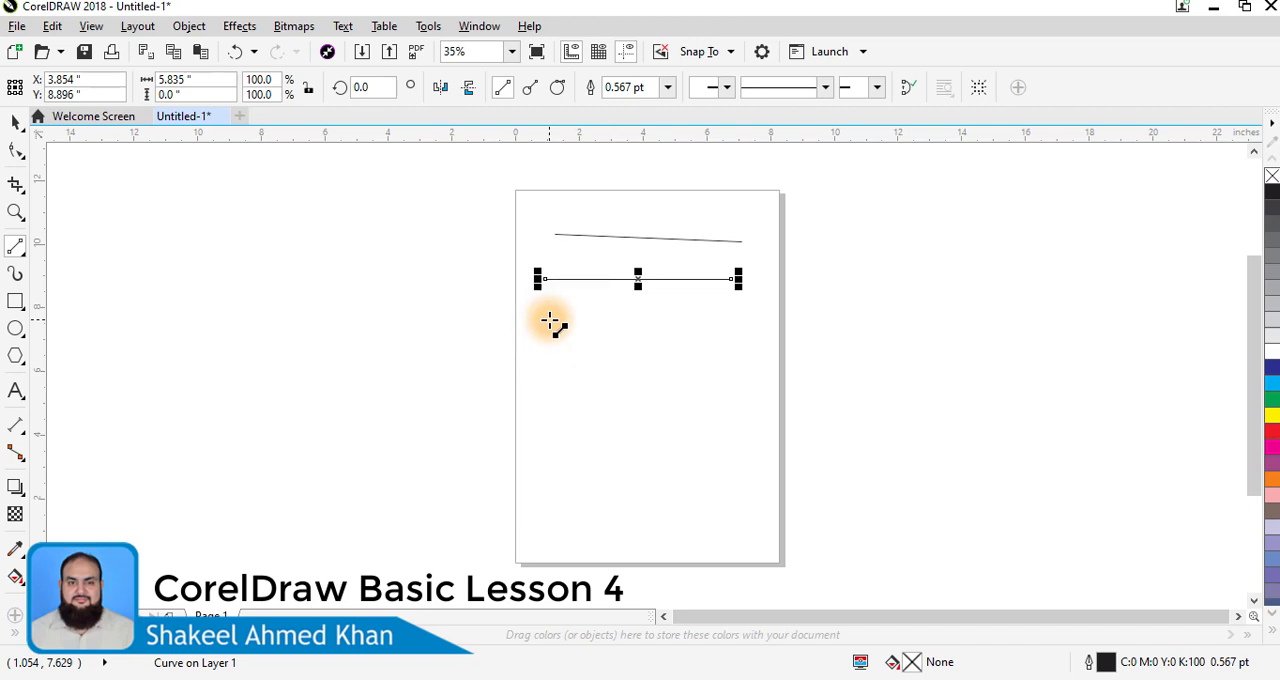
{"action": "left_click_drag", "start_coordinate": [549, 320], "coordinate": [706, 326]}
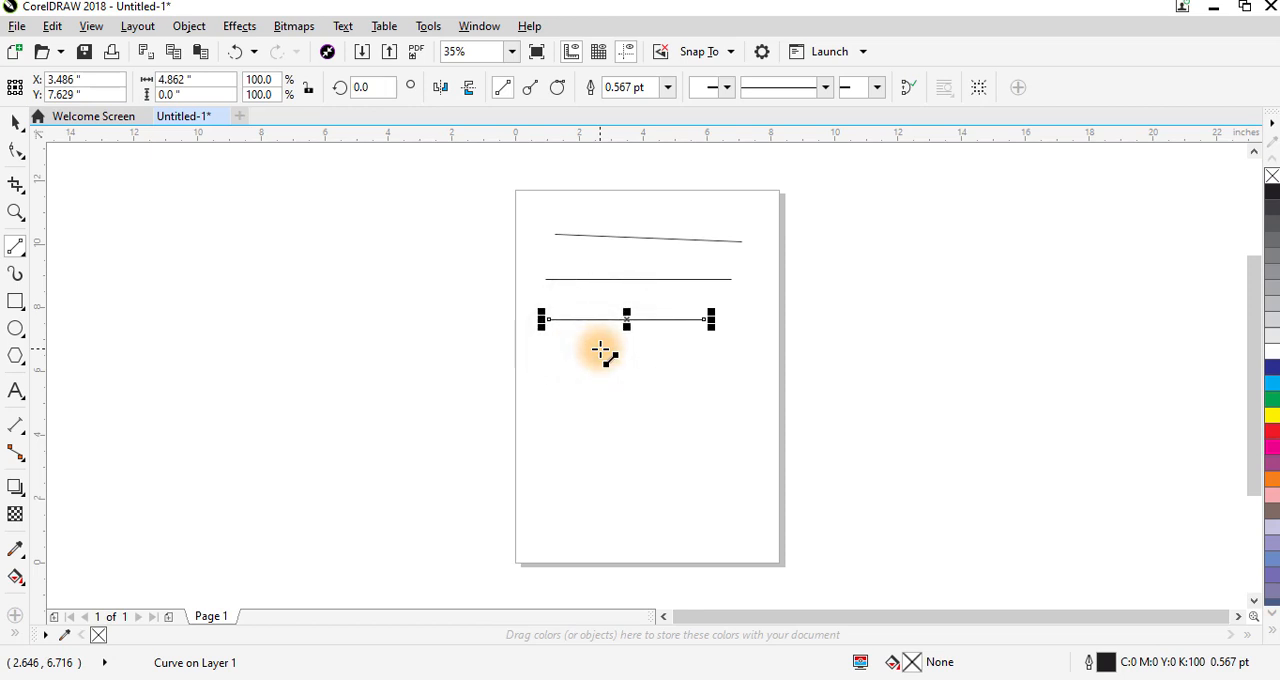
{"action": "left_click_drag", "start_coordinate": [600, 350], "coordinate": [600, 478]}
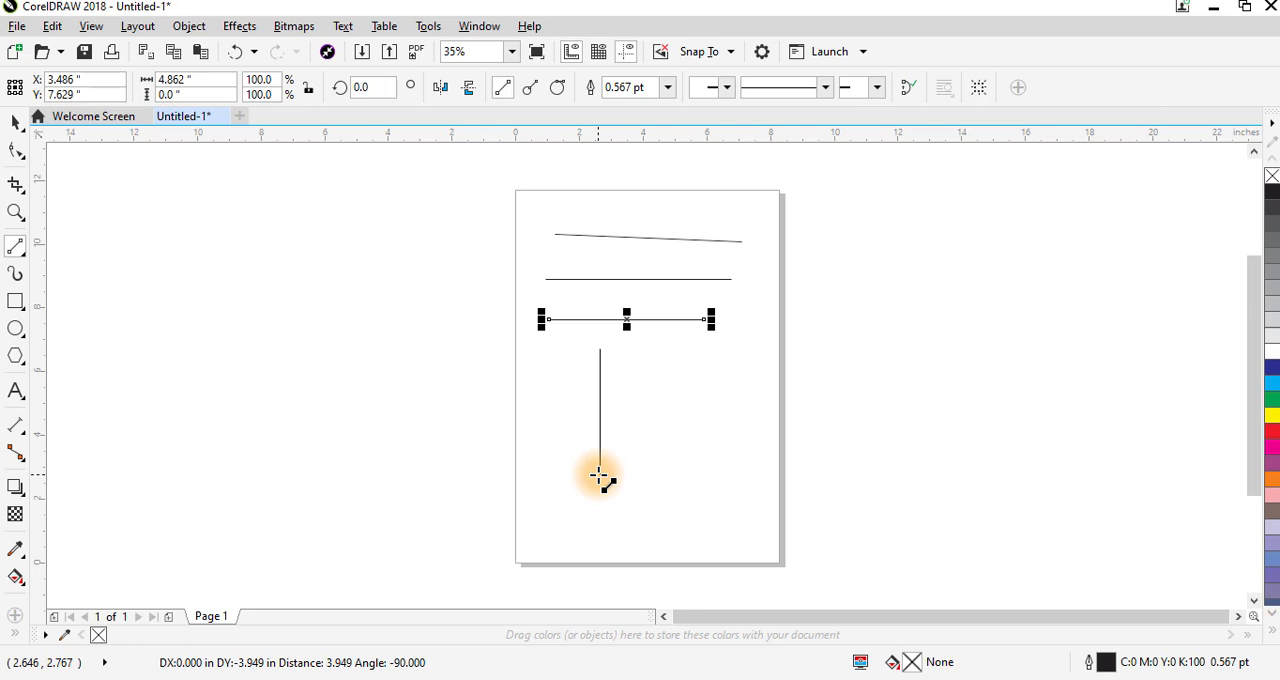
{"action": "left_click_drag", "start_coordinate": [600, 478], "coordinate": [600, 478]}
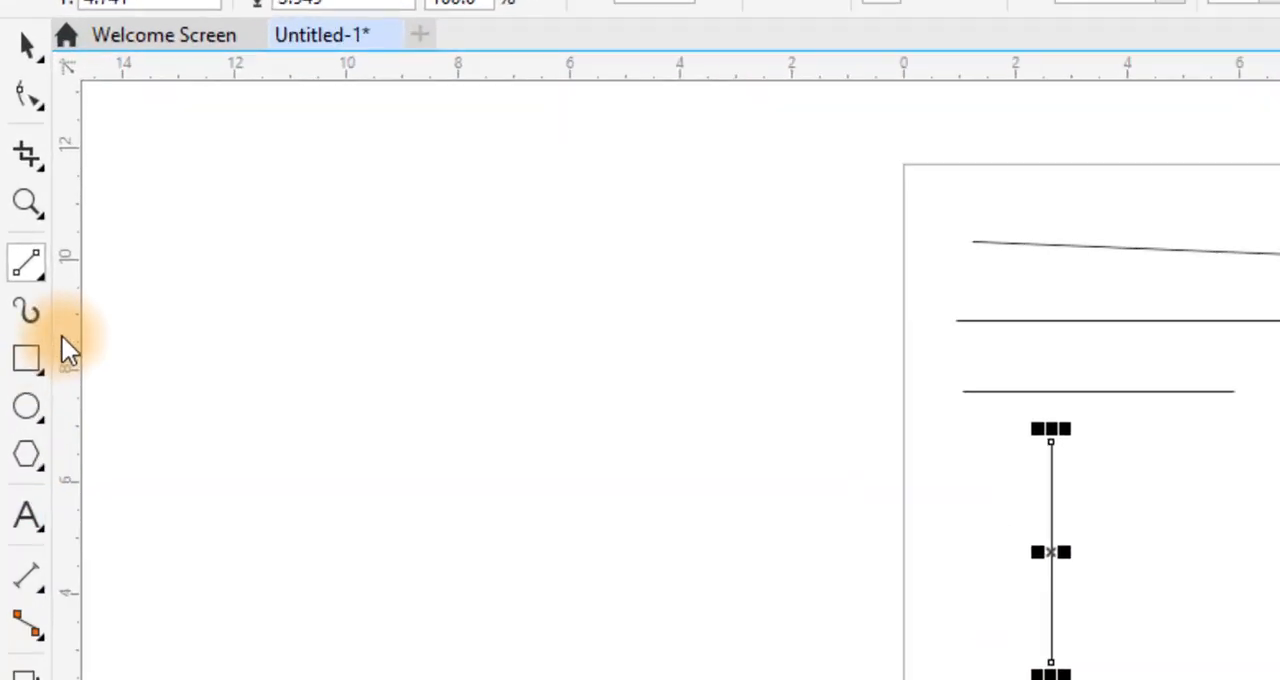
- Draw a circle about 3.3 inches in diameter in the empty area left of the page
{"action": "left_click", "coordinate": [36, 274]}
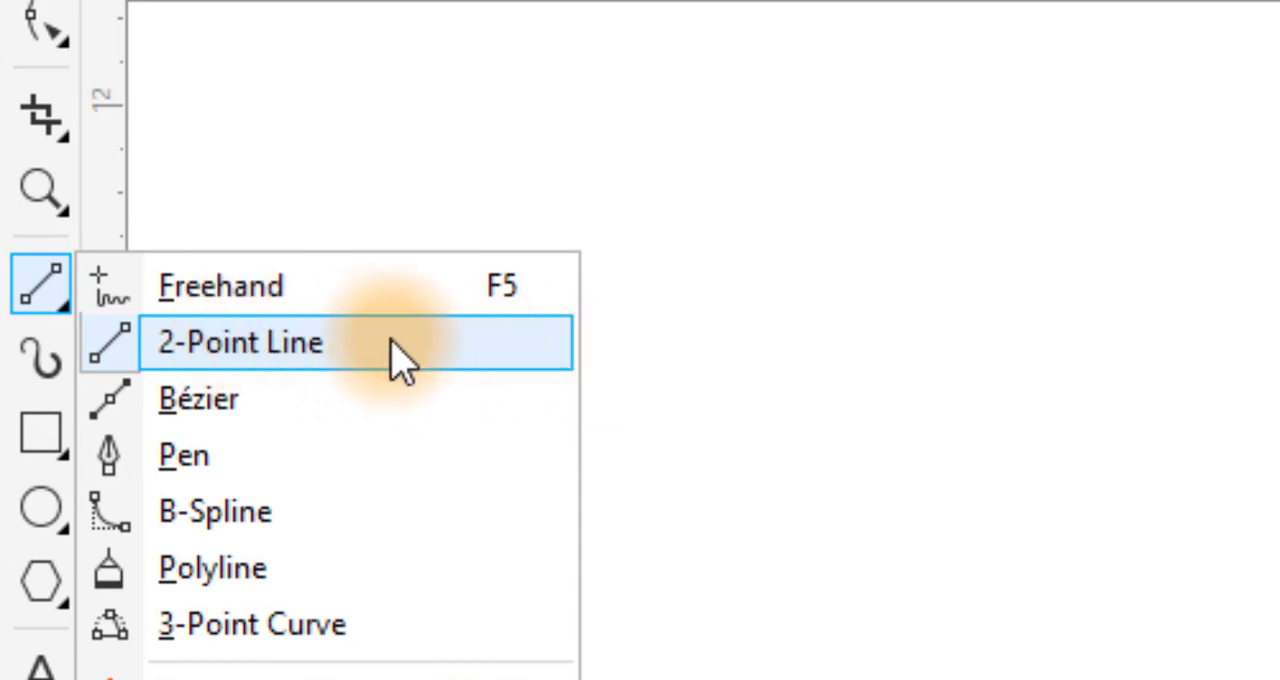
{"action": "left_click", "coordinate": [333, 362]}
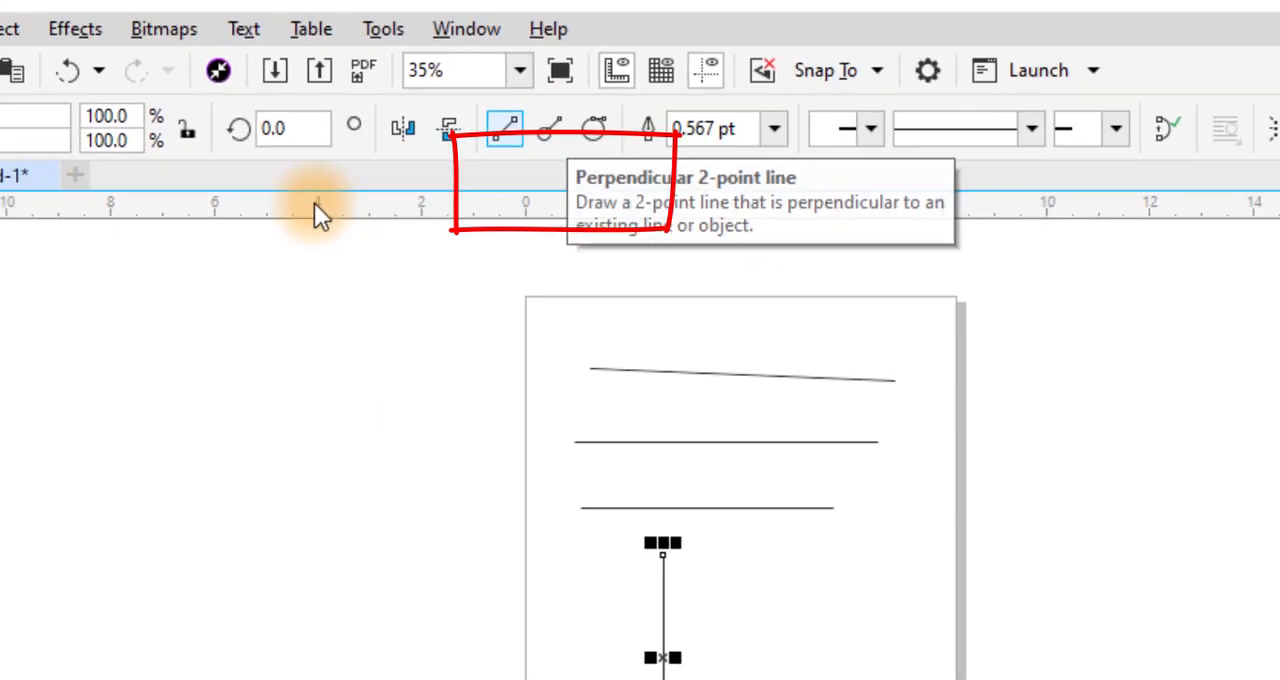
{"action": "left_click", "coordinate": [16, 329]}
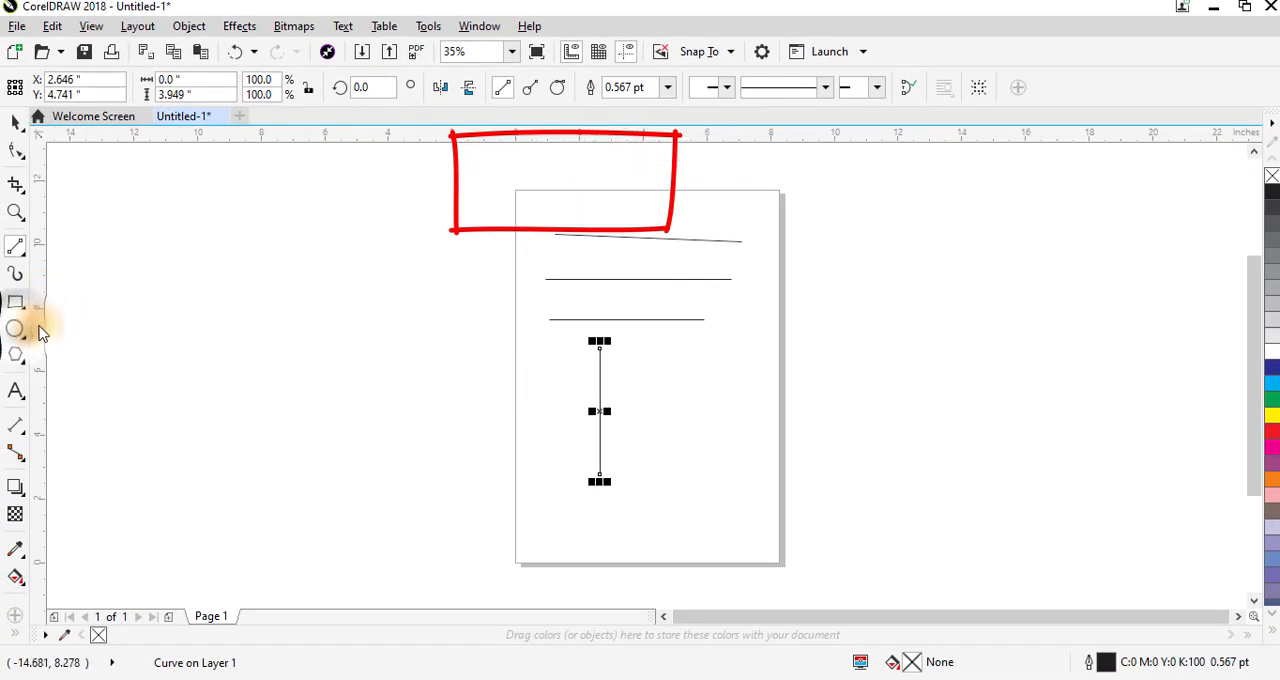
{"action": "left_click_drag", "start_coordinate": [333, 238], "coordinate": [404, 338]}
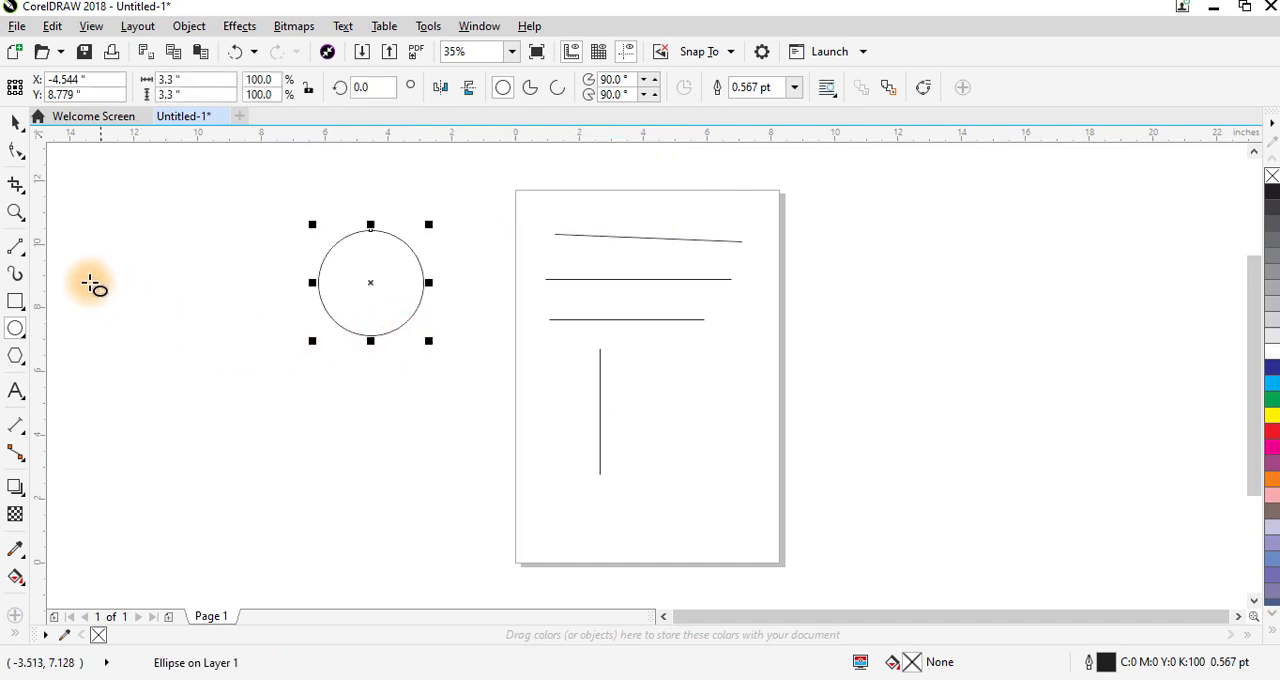
- Draw perpendicular 2-point lines outward from the circle, about 4.2 inches down from its lowest point and about 3.9 inches toward the upper left
{"action": "left_click", "coordinate": [15, 250]}
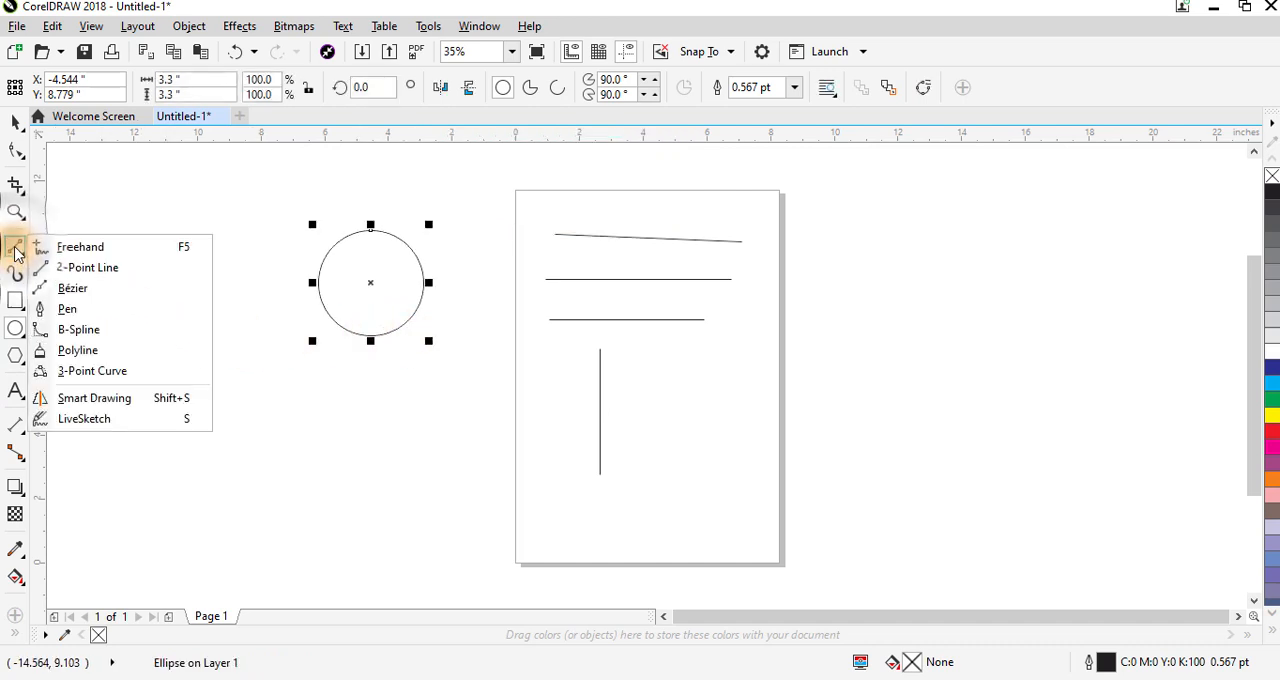
{"action": "left_click", "coordinate": [88, 267]}
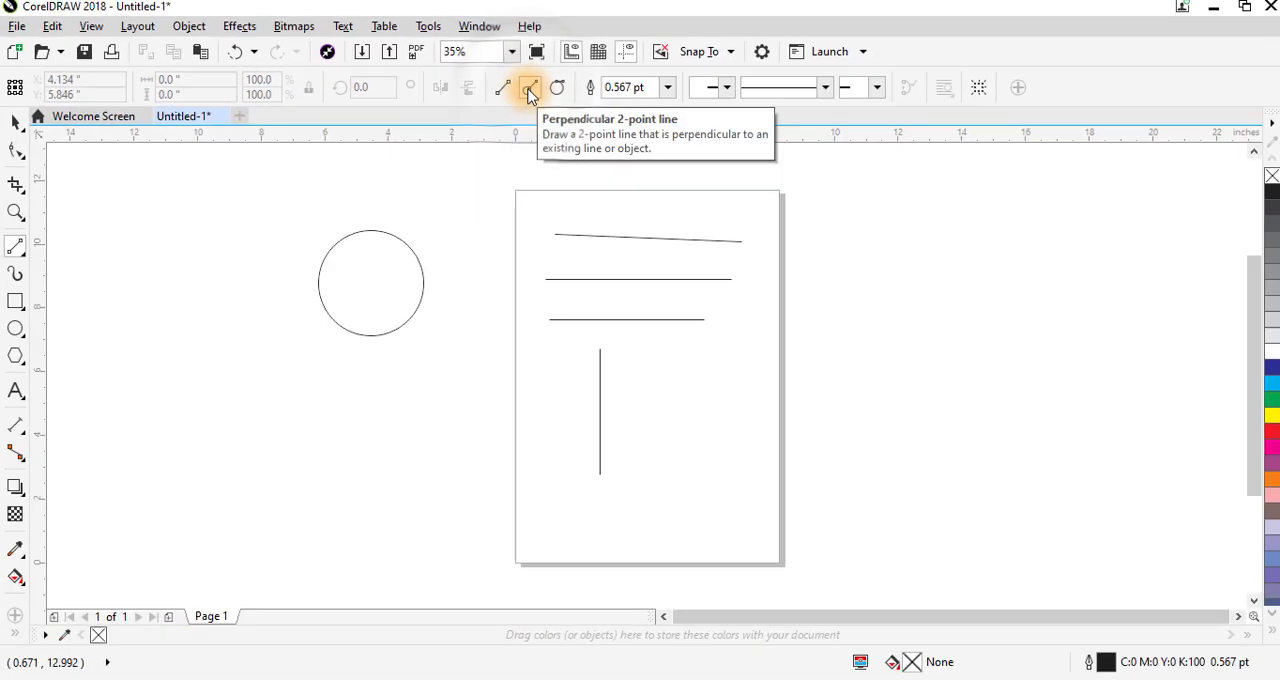
{"action": "left_click", "coordinate": [530, 90]}
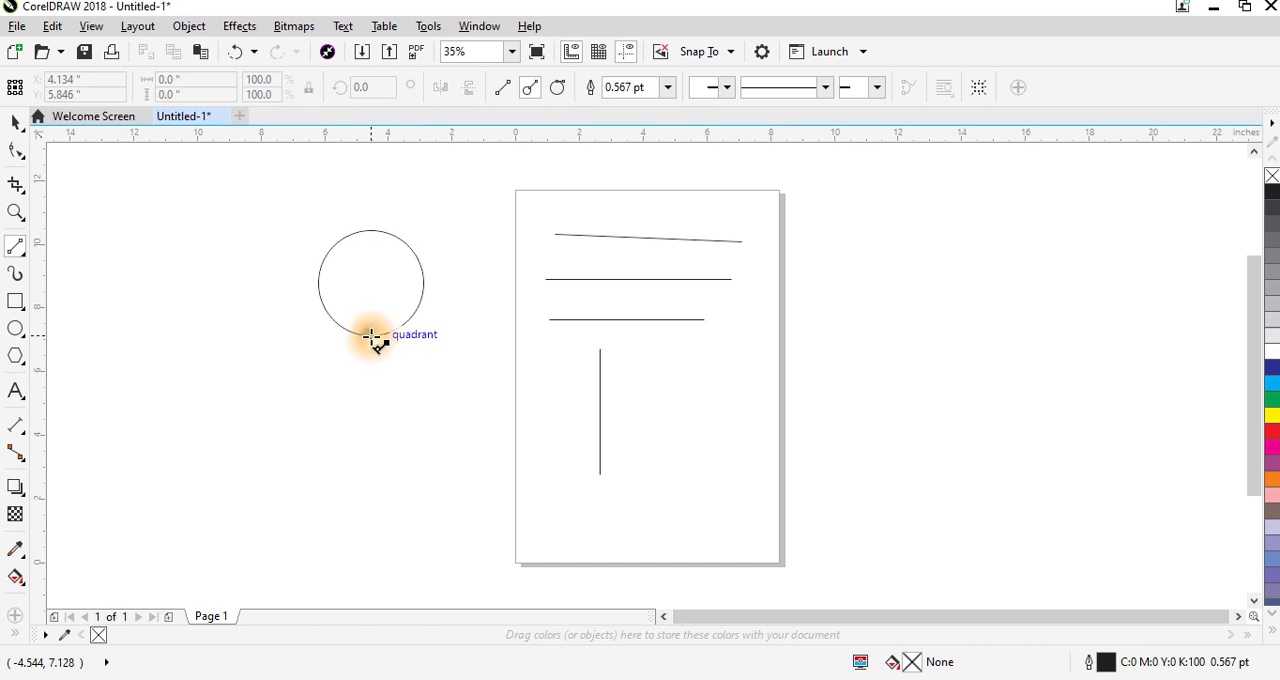
{"action": "left_click_drag", "start_coordinate": [371, 335], "coordinate": [371, 449]}
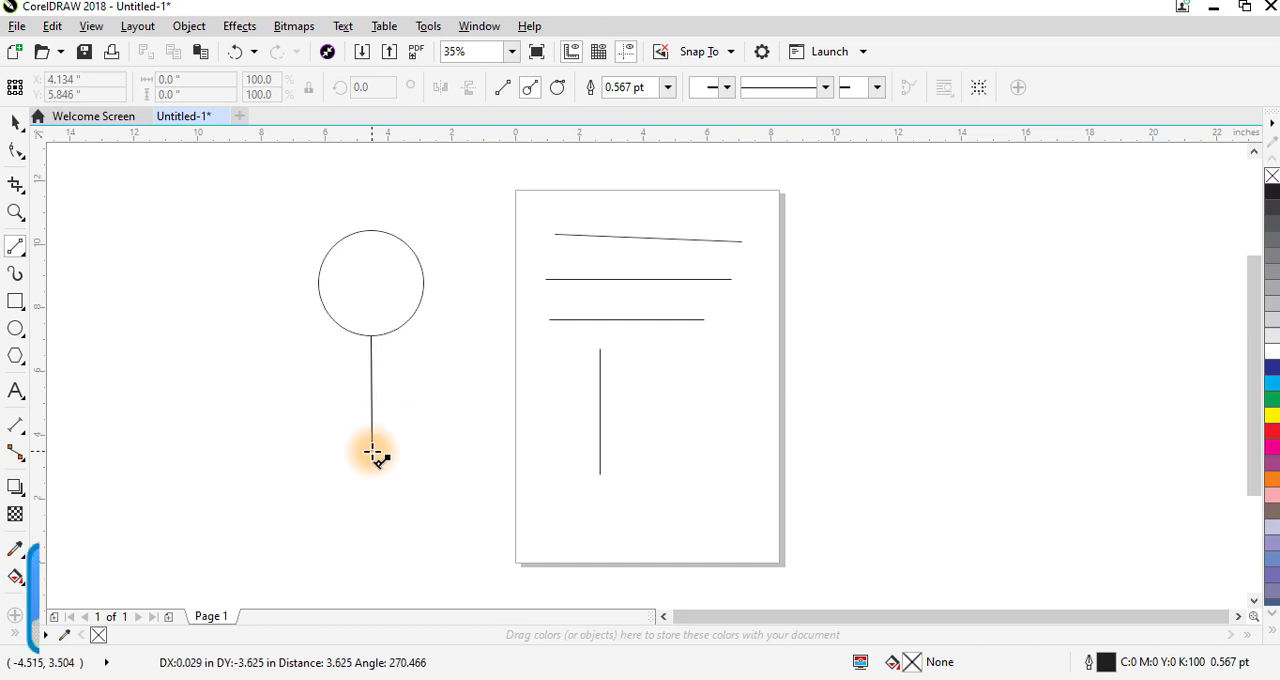
{"action": "mouse_move", "coordinate": [371, 452]}
{"action": "left_mouse_down"}
{"action": "mouse_move", "coordinate": [289, 423]}
{"action": "mouse_move", "coordinate": [215, 314]}
{"action": "mouse_move", "coordinate": [367, 378]}
{"action": "mouse_move", "coordinate": [437, 352]}
{"action": "mouse_move", "coordinate": [374, 207]}
{"action": "mouse_move", "coordinate": [230, 235]}
{"action": "mouse_move", "coordinate": [366, 406]}
{"action": "mouse_move", "coordinate": [437, 409]}
{"action": "mouse_move", "coordinate": [370, 474]}
{"action": "left_mouse_up"}
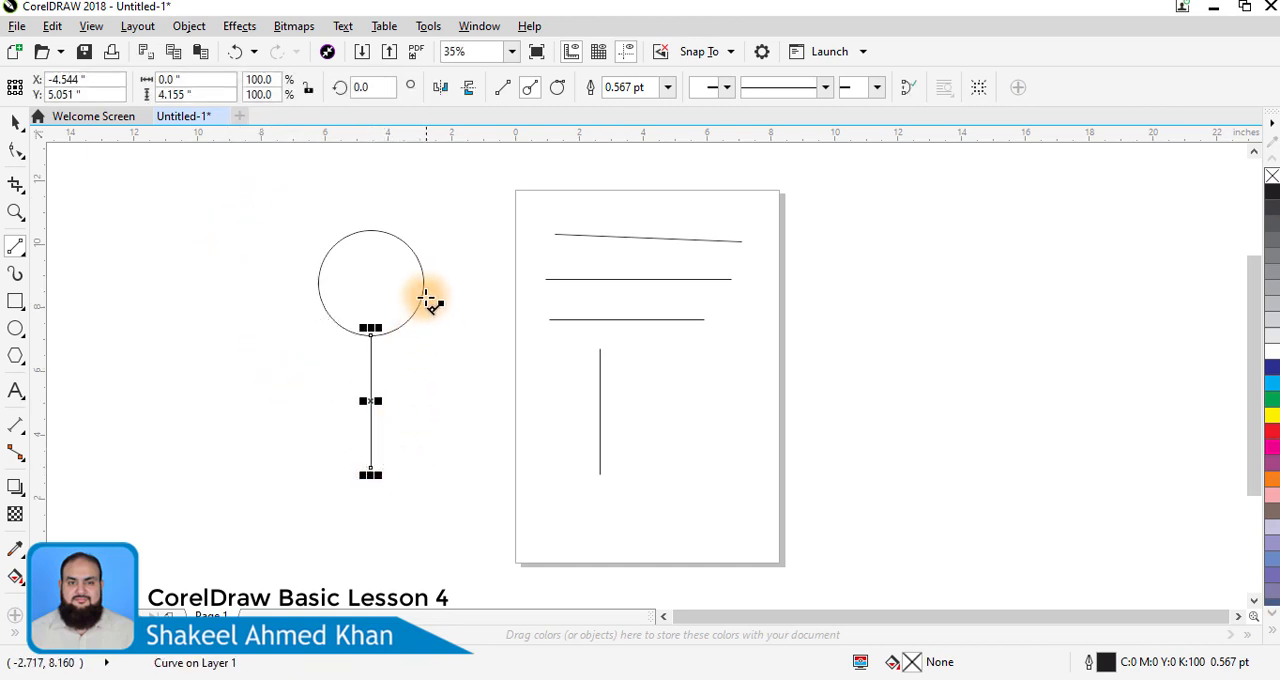
{"action": "left_click_drag", "start_coordinate": [423, 293], "coordinate": [220, 190]}
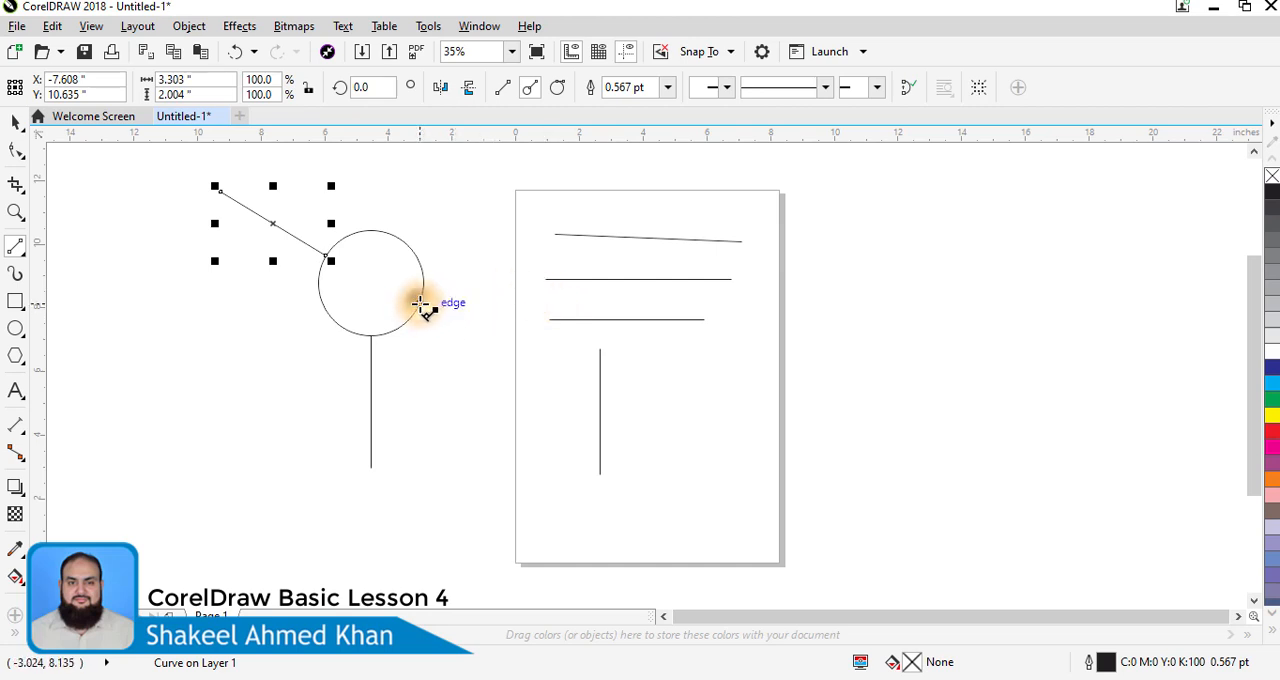
- Draw two perpendicular 2-point lines from edge to edge through the circle's centre, one rising to the right and one steeper rising to the left
{"action": "left_click_drag", "start_coordinate": [420, 303], "coordinate": [437, 316]}
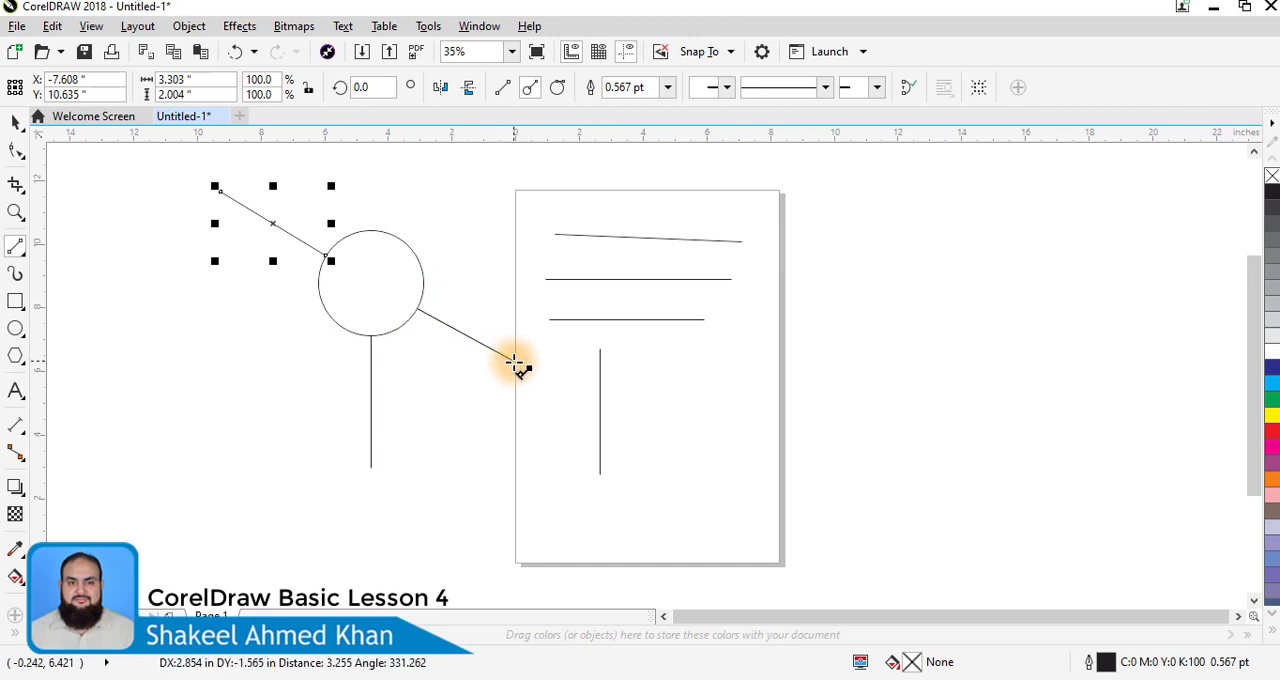
{"action": "mouse_move", "coordinate": [514, 363]}
{"action": "left_mouse_down"}
{"action": "mouse_move", "coordinate": [534, 249]}
{"action": "mouse_move", "coordinate": [501, 383]}
{"action": "mouse_move", "coordinate": [423, 320]}
{"action": "mouse_move", "coordinate": [497, 367]}
{"action": "mouse_move", "coordinate": [517, 324]}
{"action": "mouse_move", "coordinate": [514, 263]}
{"action": "mouse_move", "coordinate": [424, 285]}
{"action": "left_mouse_up"}
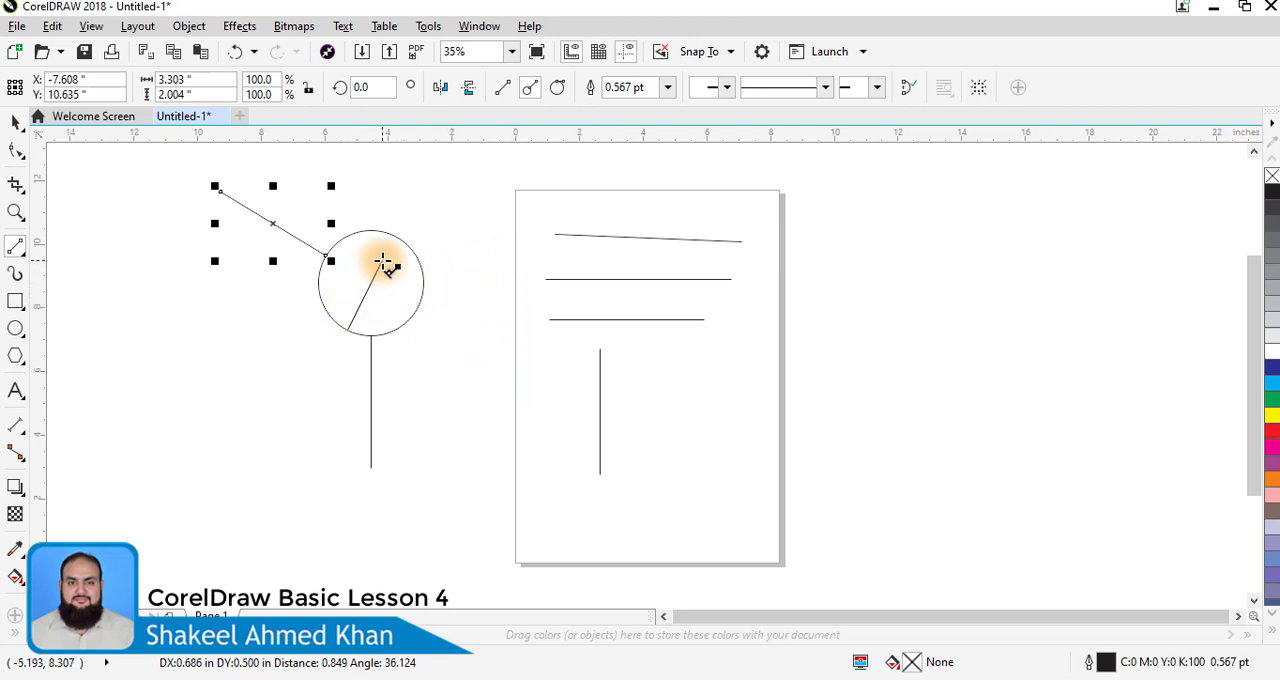
{"action": "mouse_move", "coordinate": [396, 238]}
{"action": "left_mouse_down"}
{"action": "mouse_move", "coordinate": [414, 311]}
{"action": "mouse_move", "coordinate": [377, 331]}
{"action": "mouse_move", "coordinate": [326, 310]}
{"action": "left_mouse_up"}
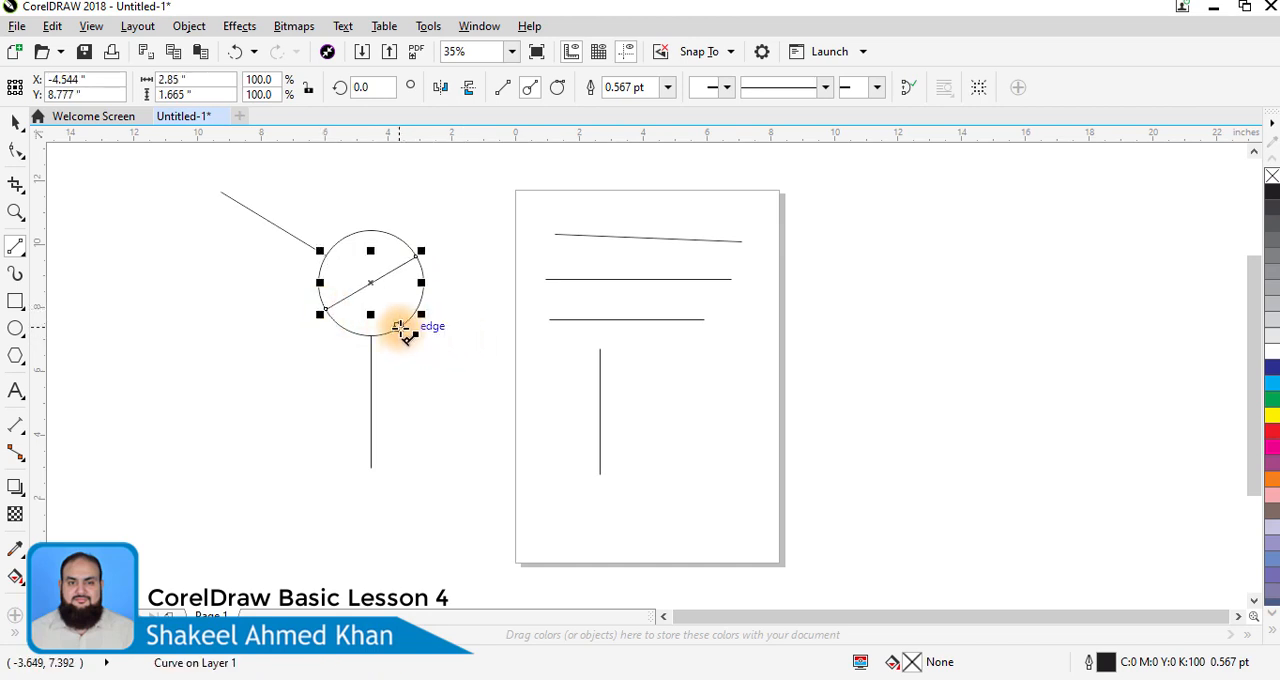
{"action": "mouse_move", "coordinate": [396, 326]}
{"action": "left_mouse_down"}
{"action": "mouse_move", "coordinate": [368, 288]}
{"action": "mouse_move", "coordinate": [367, 245]}
{"action": "mouse_move", "coordinate": [343, 234]}
{"action": "left_mouse_up"}
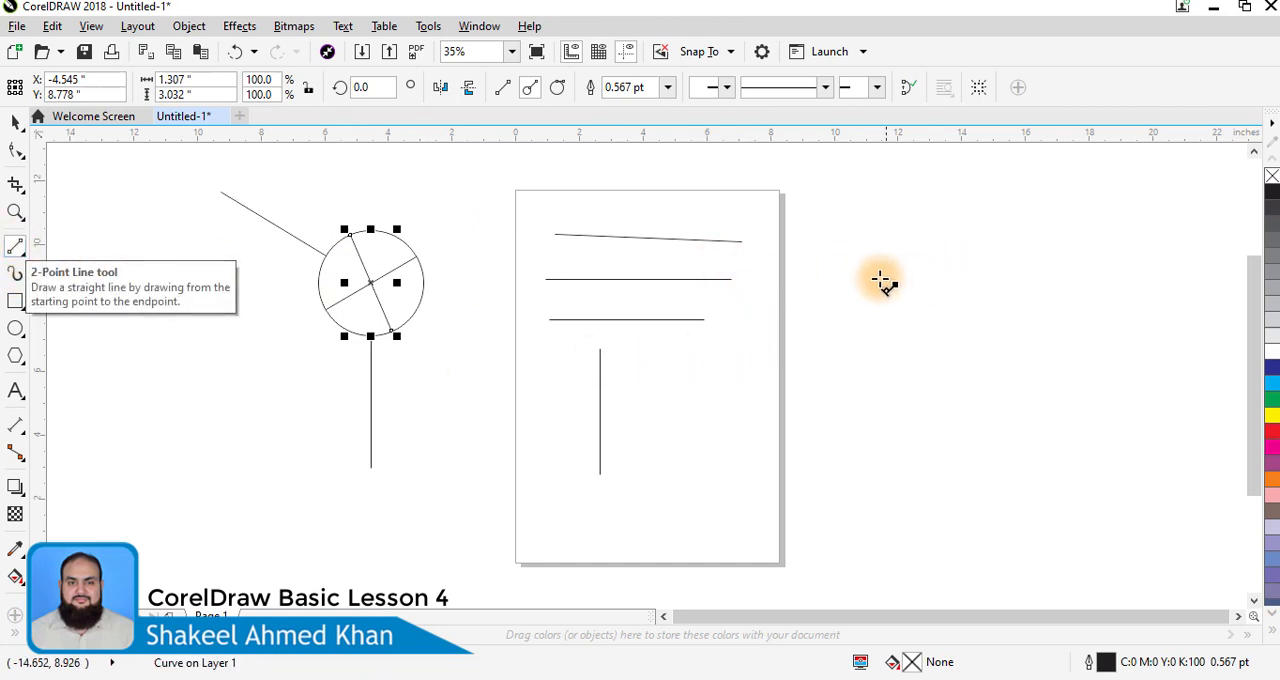
- Draw an ordinary horizontal 2-point line about 6.5 inches long in the empty area right of the page
{"action": "left_click_drag", "start_coordinate": [1030, 290], "coordinate": [1030, 290]}
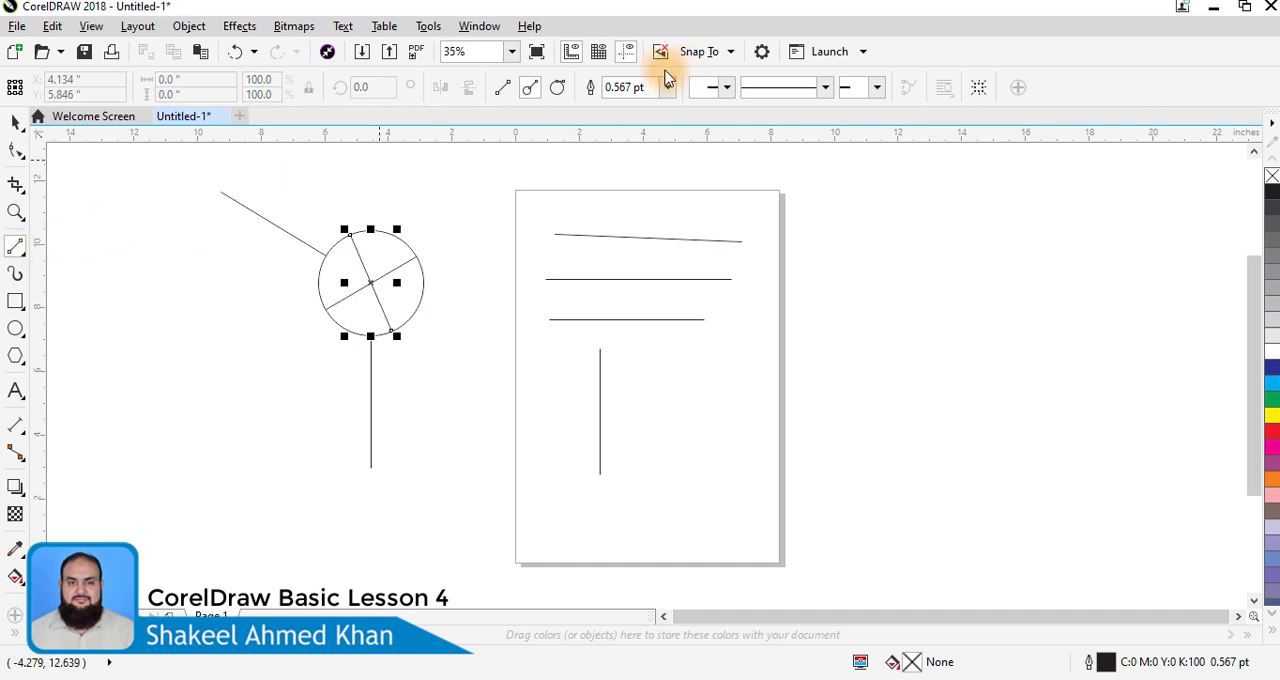
{"action": "left_click", "coordinate": [504, 92]}
{"action": "left_click", "coordinate": [867, 278]}
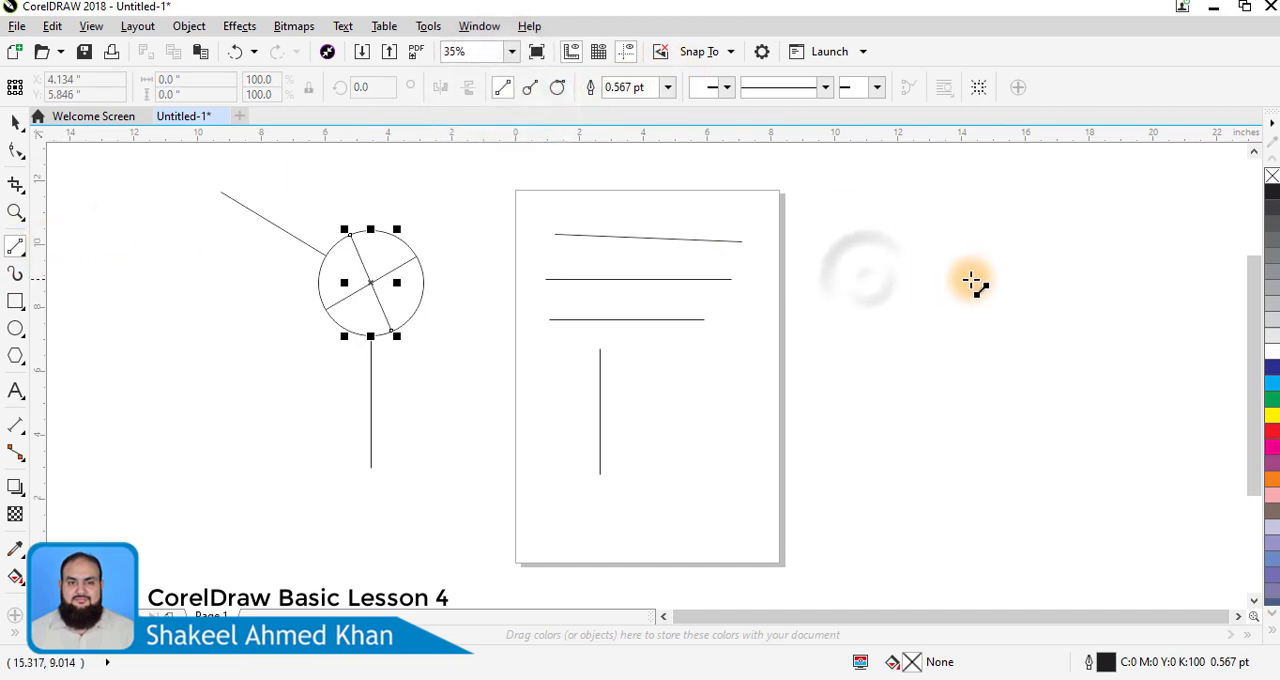
{"action": "left_click_drag", "start_coordinate": [900, 284], "coordinate": [1113, 284]}
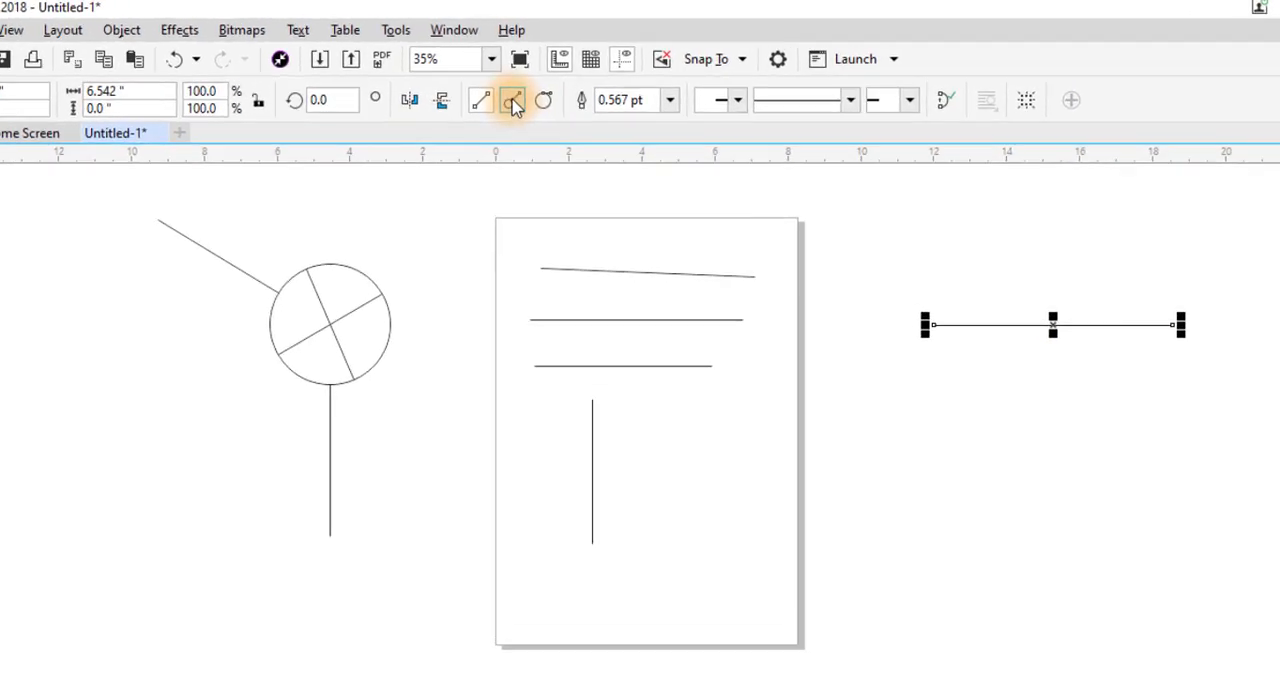
- Draw a perpendicular 2-point line about 2 inches downward from the left part of the horizontal line beside the page
{"action": "left_click", "coordinate": [456, 140]}
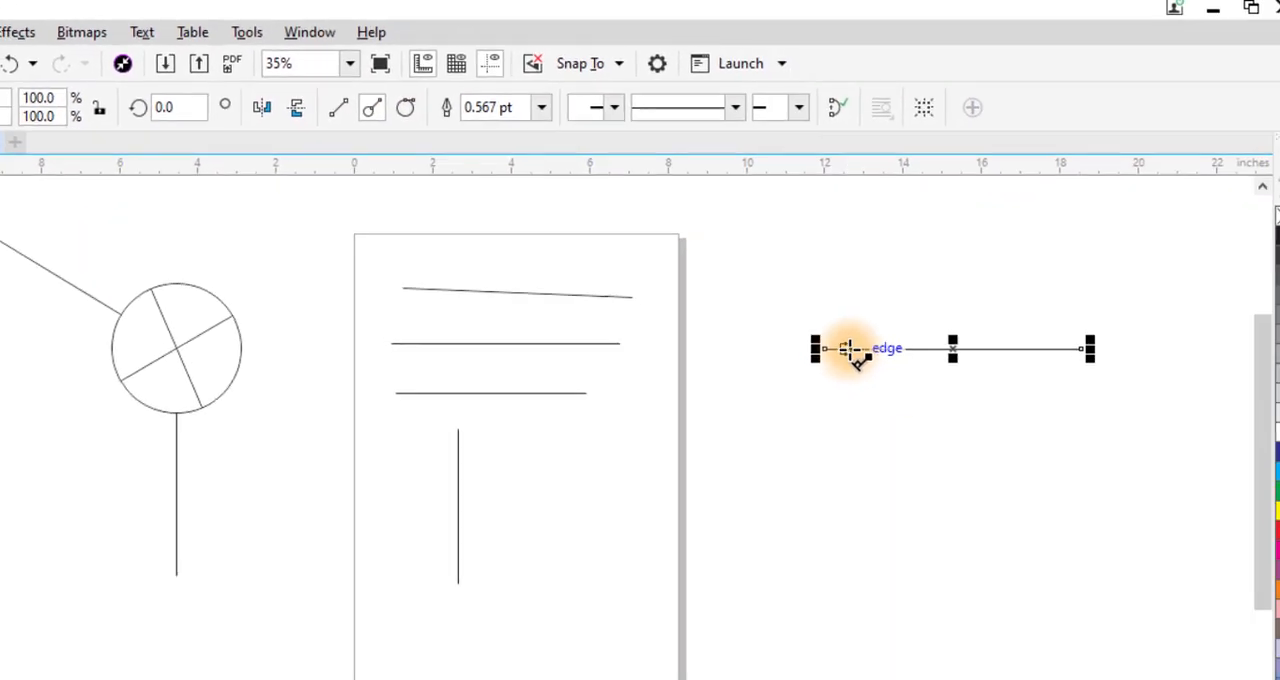
{"action": "mouse_move", "coordinate": [847, 344]}
{"action": "left_mouse_down"}
{"action": "mouse_move", "coordinate": [848, 488]}
{"action": "mouse_move", "coordinate": [1029, 491]}
{"action": "mouse_move", "coordinate": [835, 491]}
{"action": "mouse_move", "coordinate": [1090, 472]}
{"action": "mouse_move", "coordinate": [1116, 456]}
{"action": "mouse_move", "coordinate": [1139, 391]}
{"action": "mouse_move", "coordinate": [1131, 334]}
{"action": "mouse_move", "coordinate": [1080, 266]}
{"action": "mouse_move", "coordinate": [1036, 251]}
{"action": "mouse_move", "coordinate": [803, 255]}
{"action": "mouse_move", "coordinate": [751, 286]}
{"action": "mouse_move", "coordinate": [746, 400]}
{"action": "mouse_move", "coordinate": [776, 450]}
{"action": "mouse_move", "coordinate": [885, 440]}
{"action": "mouse_move", "coordinate": [863, 430]}
{"action": "left_mouse_up"}
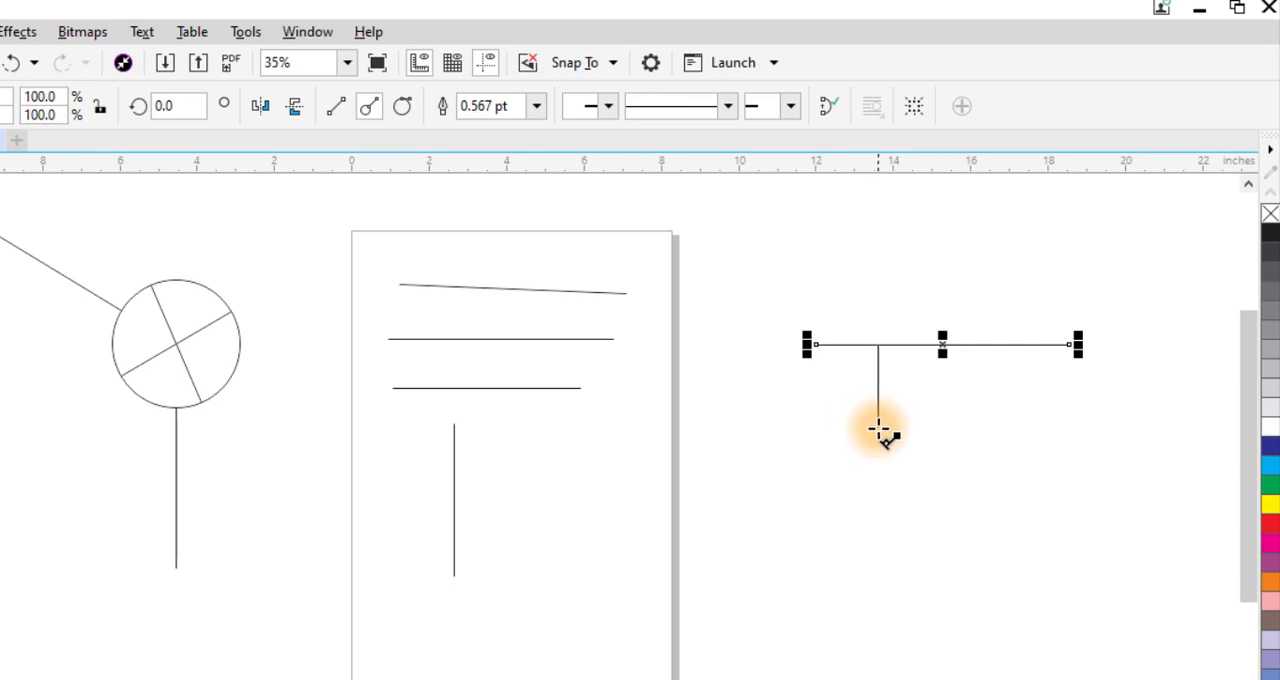
{"action": "left_click_drag", "start_coordinate": [878, 430], "coordinate": [878, 431]}
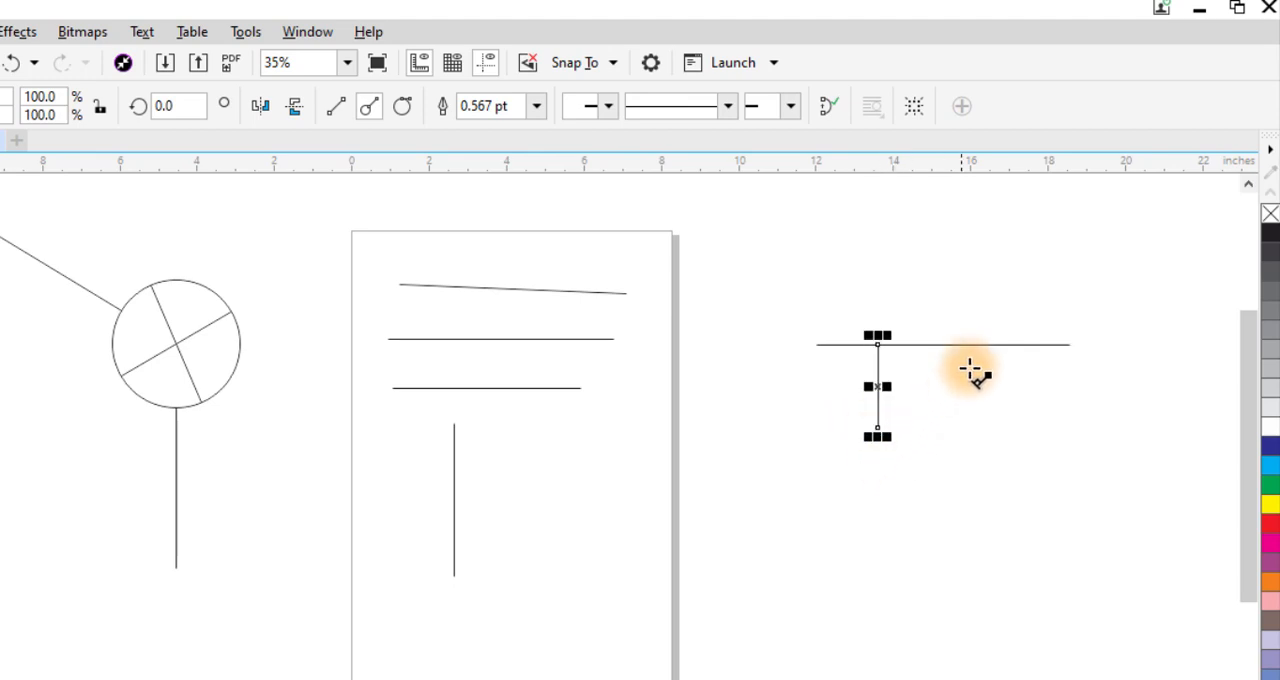
- Draw a perpendicular 2-point line about 1.7 inches upward from the horizontal line beside the page, and a circle about 4.2 inches across below it
{"action": "mouse_move", "coordinate": [981, 345]}
{"action": "left_mouse_down"}
{"action": "mouse_move", "coordinate": [980, 309]}
{"action": "mouse_move", "coordinate": [998, 285]}
{"action": "mouse_move", "coordinate": [1063, 277]}
{"action": "mouse_move", "coordinate": [907, 280]}
{"action": "left_mouse_up"}
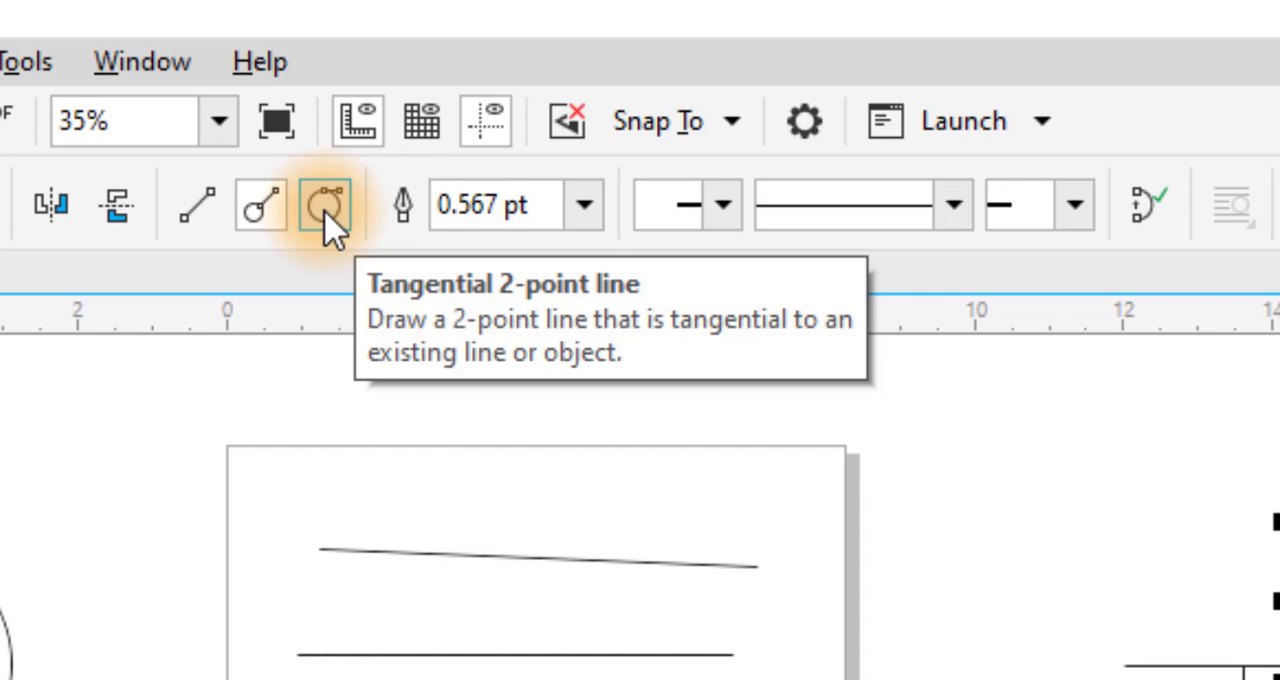
{"action": "left_click", "coordinate": [324, 209]}
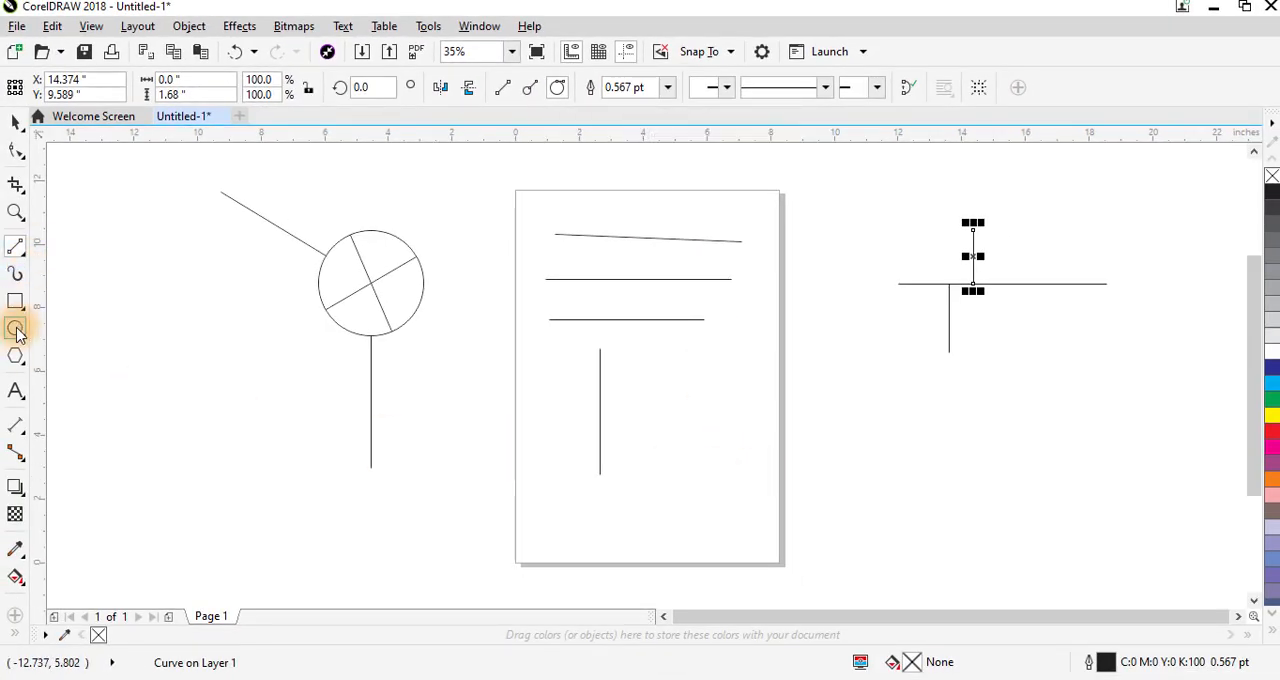
{"action": "left_click", "coordinate": [16, 329]}
{"action": "left_click_drag", "start_coordinate": [878, 386], "coordinate": [1013, 517]}
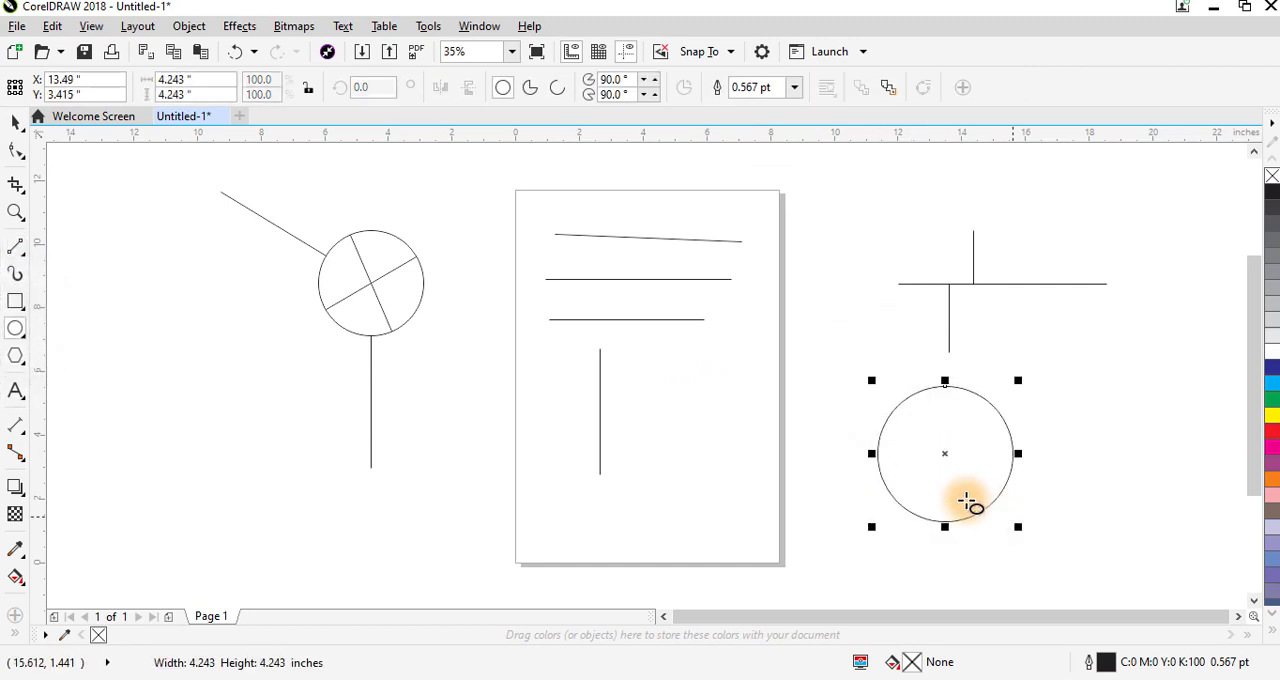
- Draw a tangential 2-point line about 5.3 inches long from the top of the new circle toward the page
{"action": "left_click", "coordinate": [19, 252]}
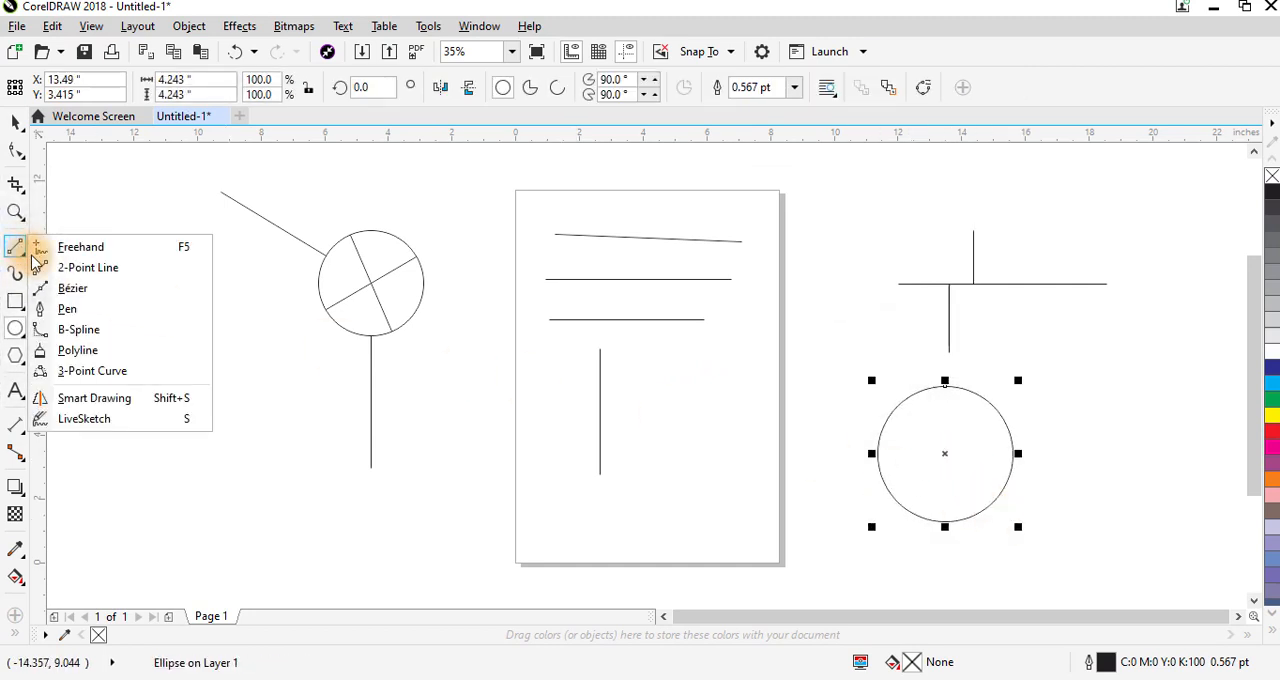
{"action": "left_click", "coordinate": [22, 306]}
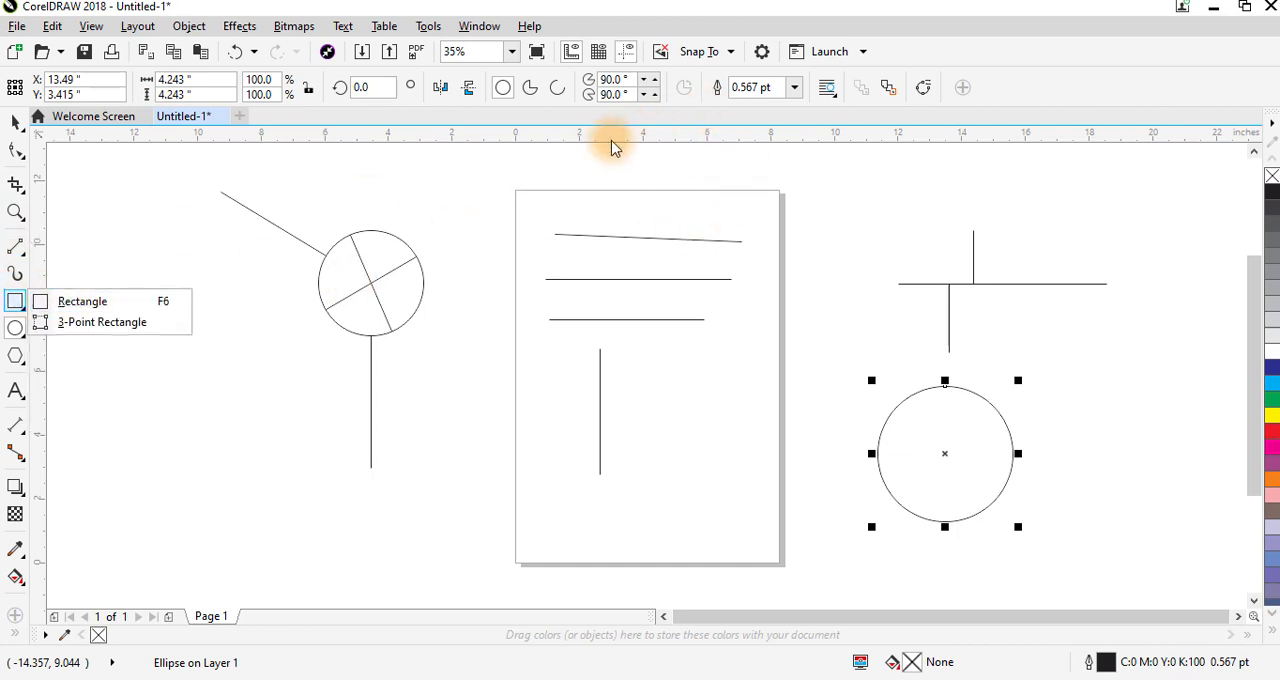
{"action": "left_click", "coordinate": [16, 248]}
{"action": "left_click", "coordinate": [60, 266]}
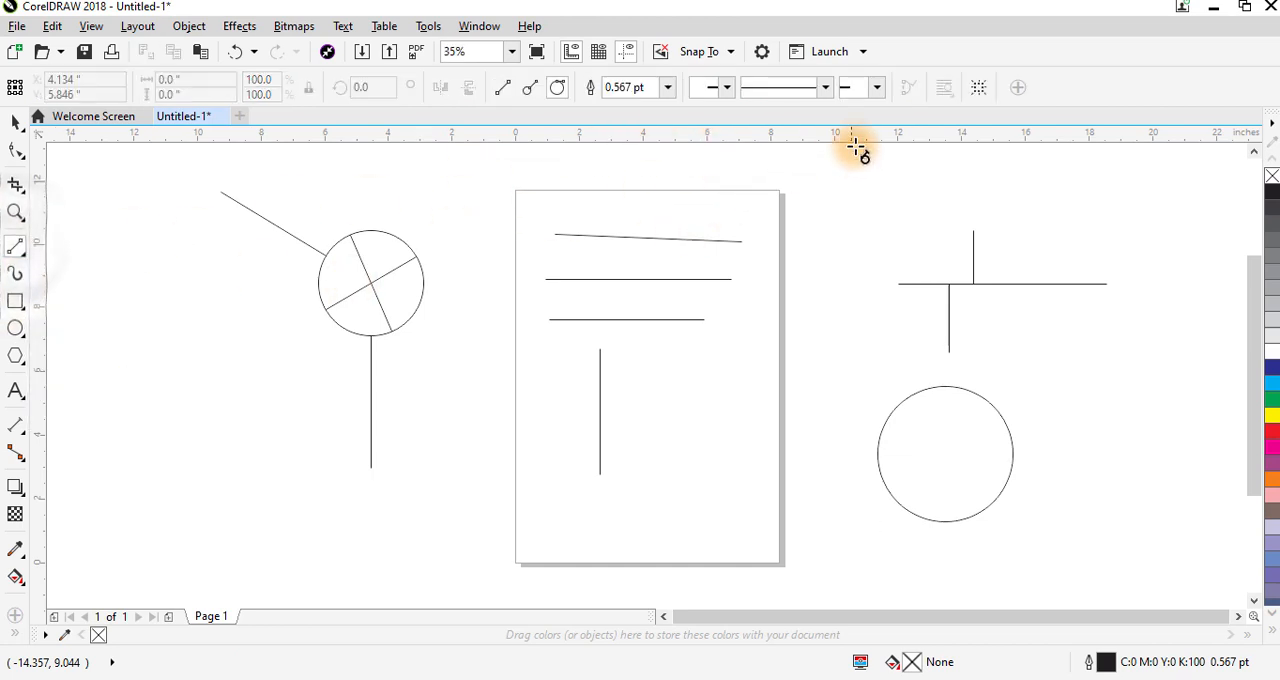
{"action": "left_click", "coordinate": [558, 88]}
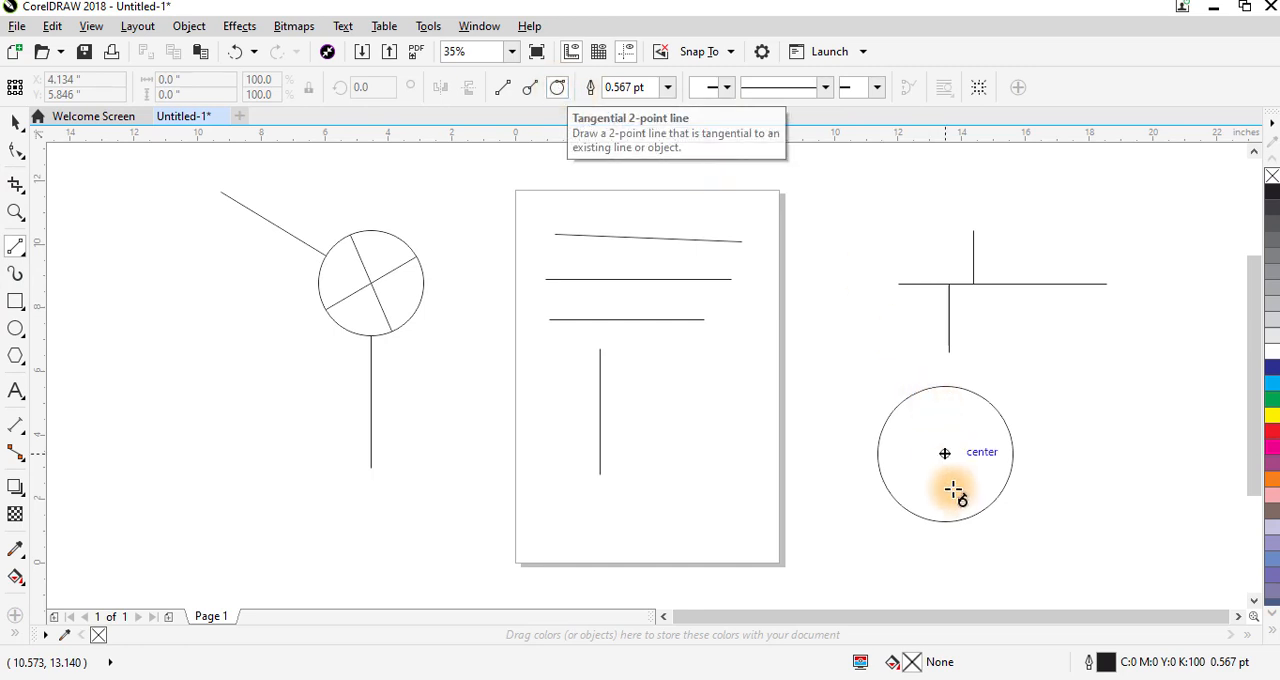
{"action": "left_click_drag", "start_coordinate": [973, 516], "coordinate": [784, 358]}
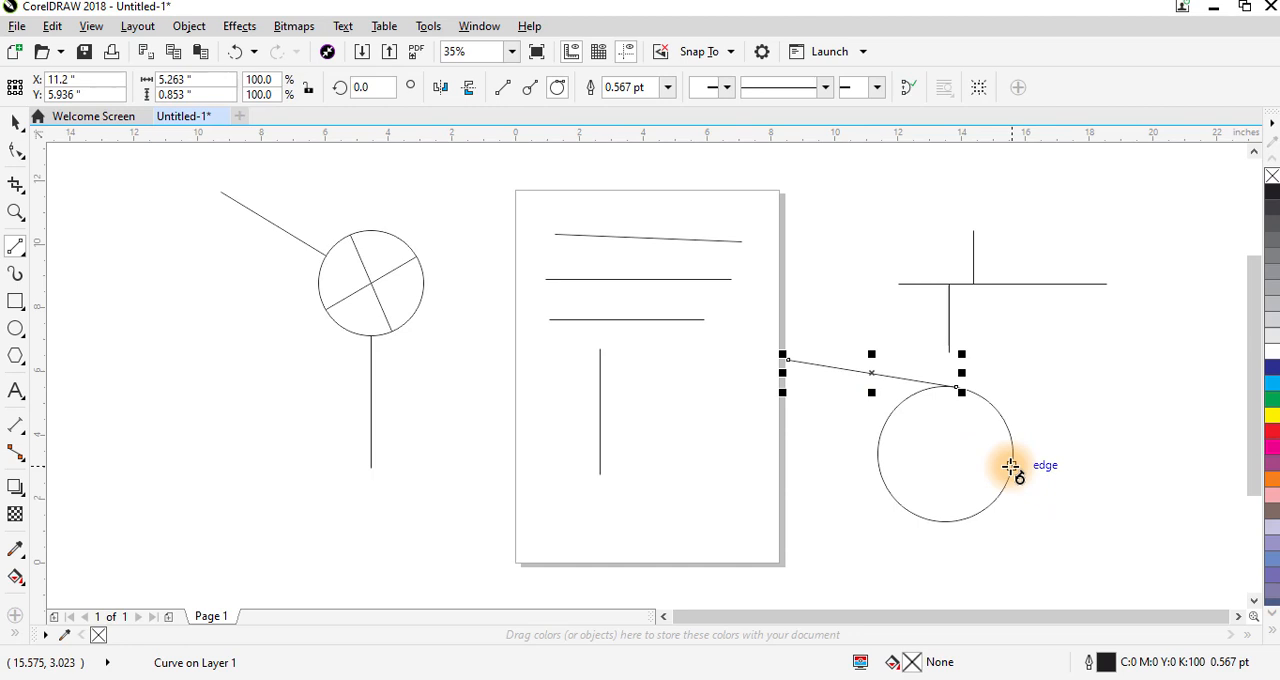
- Draw three more tangential lines off the circle: about 4.3 inches toward the lower left, 3.7 inches upward and 7.9 inches across the page
{"action": "left_click_drag", "start_coordinate": [1043, 466], "coordinate": [936, 551]}
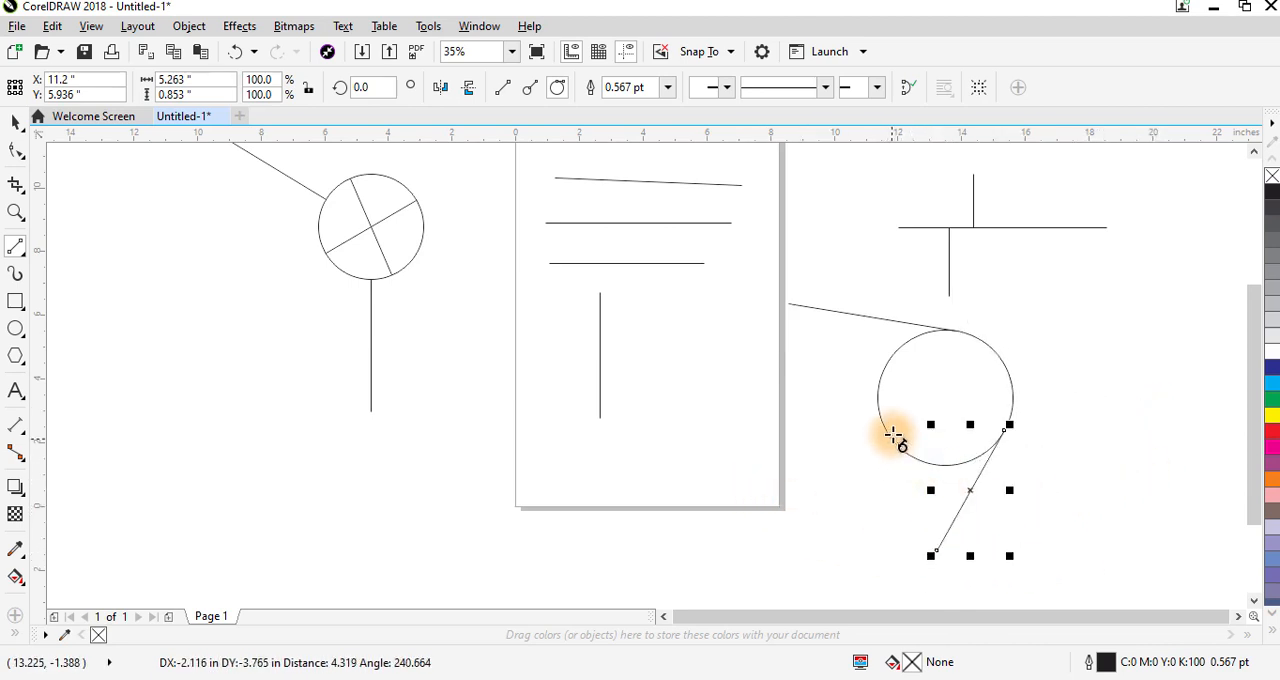
{"action": "left_click_drag", "start_coordinate": [885, 416], "coordinate": [986, 265]}
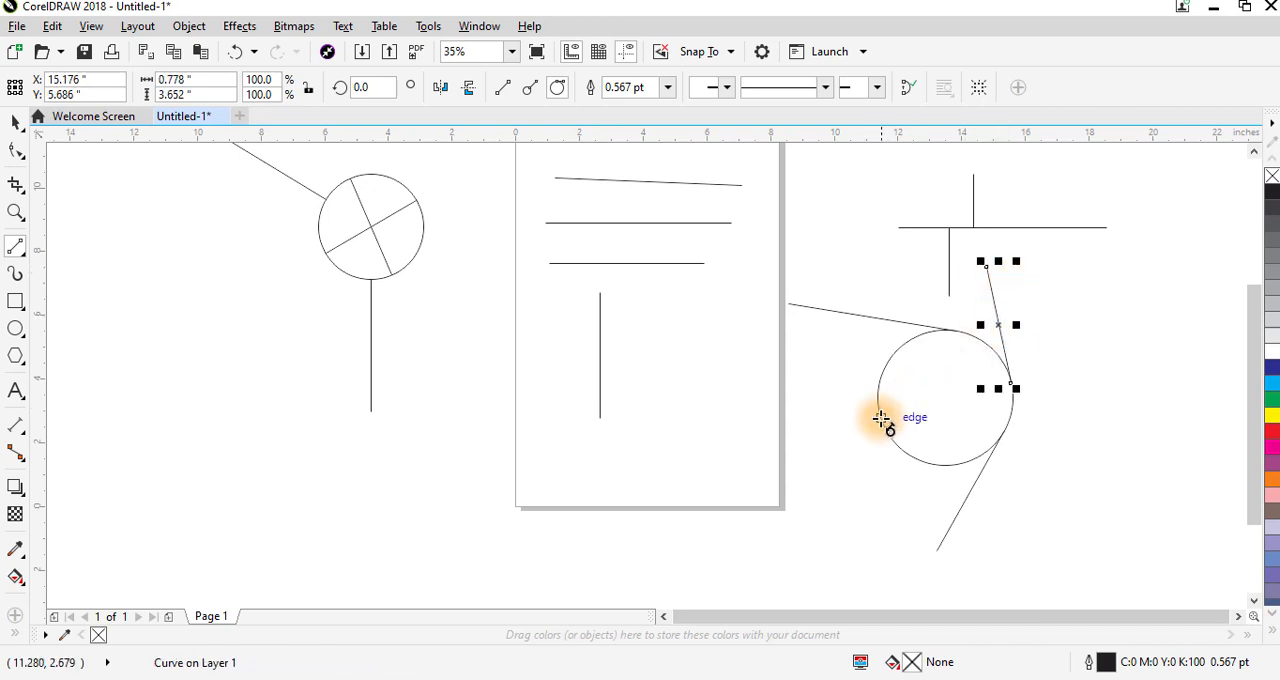
{"action": "left_click_drag", "start_coordinate": [862, 420], "coordinate": [686, 442]}
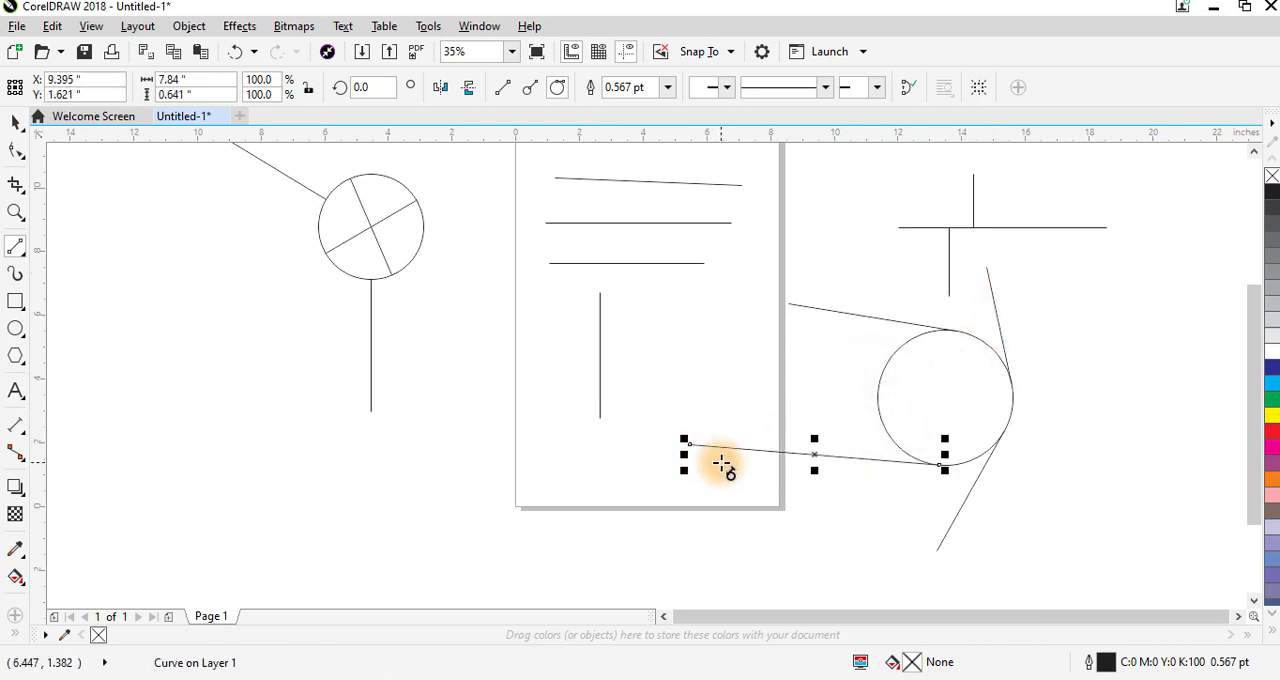
- Draw a horizontal 2-point line about 5.6 inches long left of the page, with two slanted lines about 4.2 and 3.9 inches long descending from it
{"action": "left_click", "coordinate": [15, 248]}
{"action": "left_click_drag", "start_coordinate": [140, 384], "coordinate": [332, 384]}
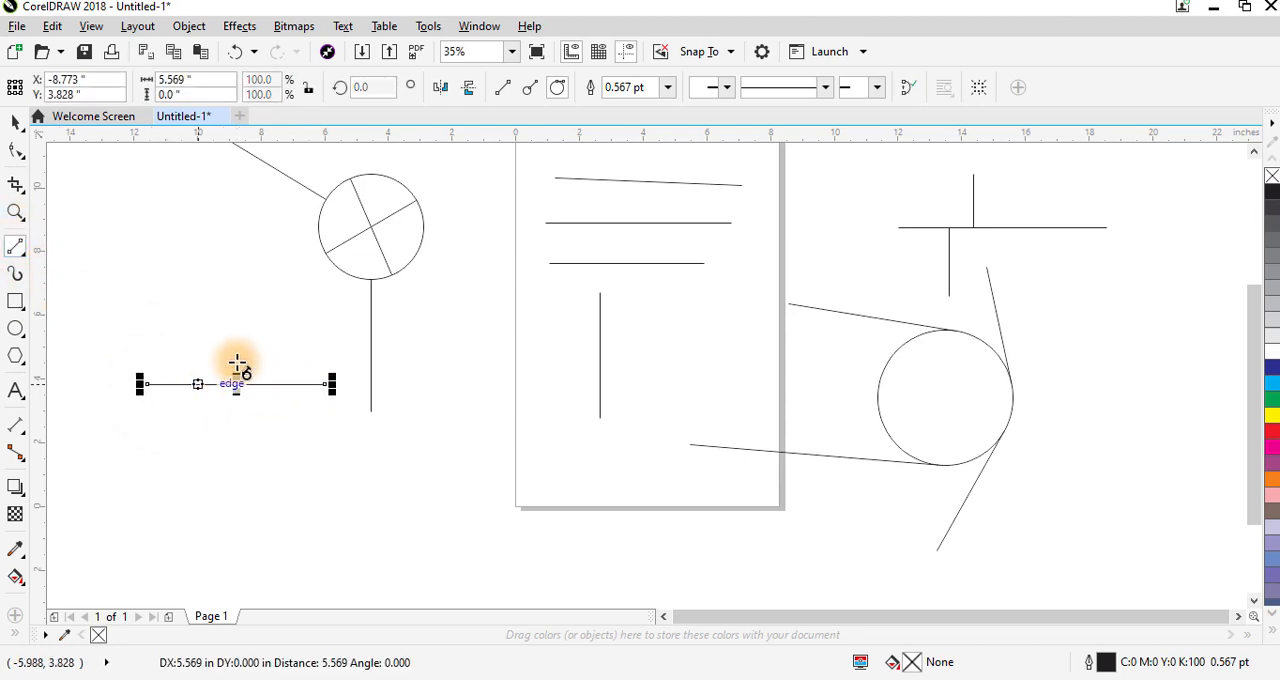
{"action": "mouse_move", "coordinate": [160, 384]}
{"action": "left_mouse_down"}
{"action": "mouse_move", "coordinate": [174, 468]}
{"action": "mouse_move", "coordinate": [157, 508]}
{"action": "mouse_move", "coordinate": [97, 497]}
{"action": "mouse_move", "coordinate": [118, 500]}
{"action": "mouse_move", "coordinate": [175, 400]}
{"action": "mouse_move", "coordinate": [166, 381]}
{"action": "mouse_move", "coordinate": [161, 506]}
{"action": "mouse_move", "coordinate": [106, 516]}
{"action": "mouse_move", "coordinate": [293, 532]}
{"action": "mouse_move", "coordinate": [163, 543]}
{"action": "mouse_move", "coordinate": [221, 530]}
{"action": "left_mouse_up"}
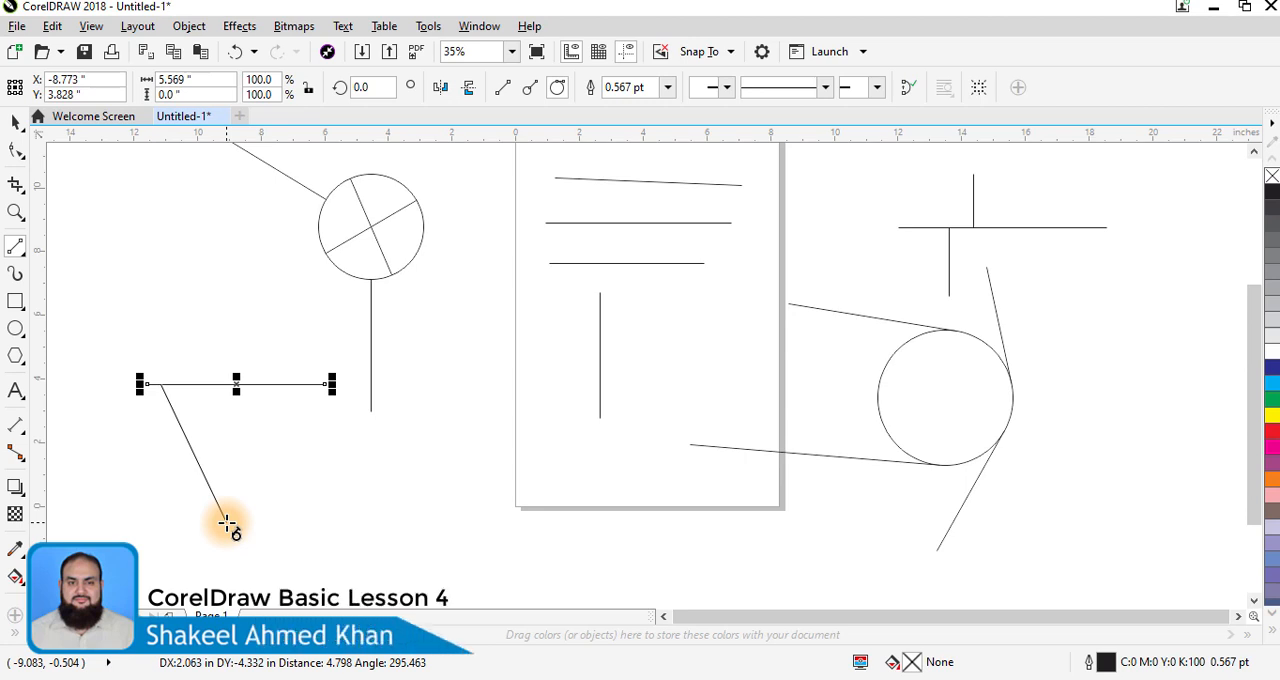
{"action": "left_click_drag", "start_coordinate": [227, 522], "coordinate": [138, 516]}
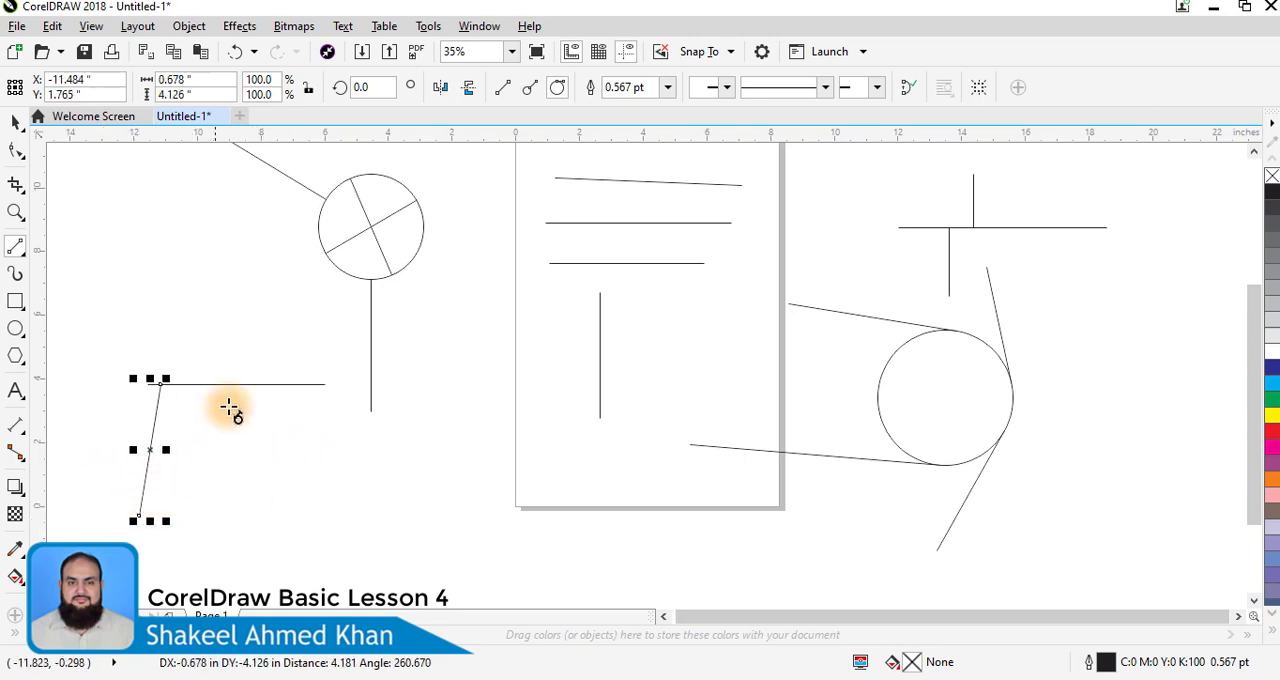
{"action": "left_click_drag", "start_coordinate": [238, 384], "coordinate": [338, 458]}
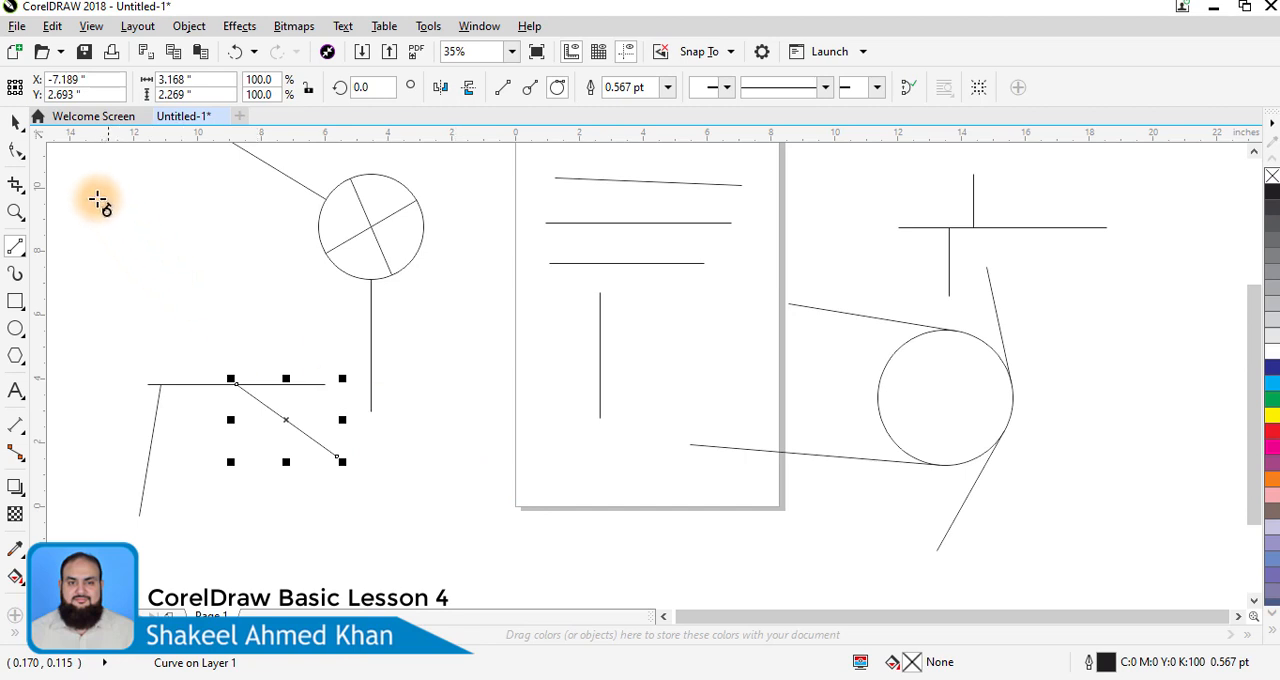
- Set the length of the upper perfectly horizontal line on the page to 5 inches
{"action": "left_click", "coordinate": [19, 126]}
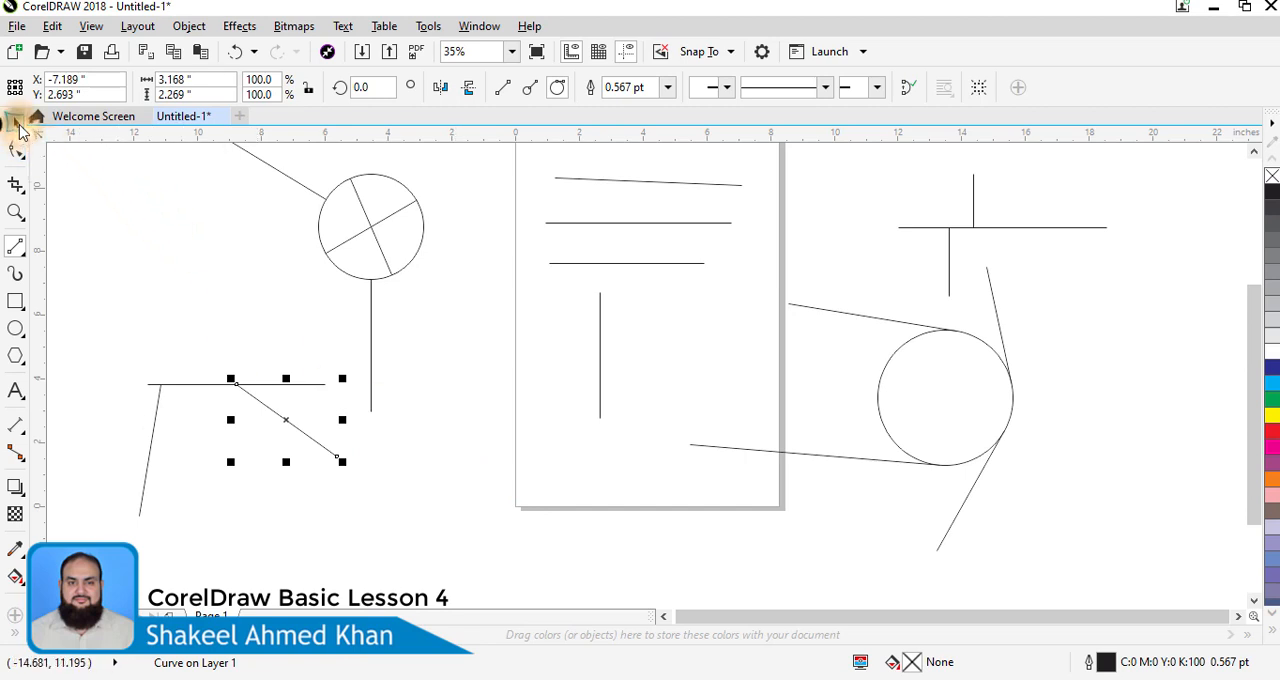
{"action": "left_click", "coordinate": [625, 232]}
{"action": "left_click", "coordinate": [624, 223]}
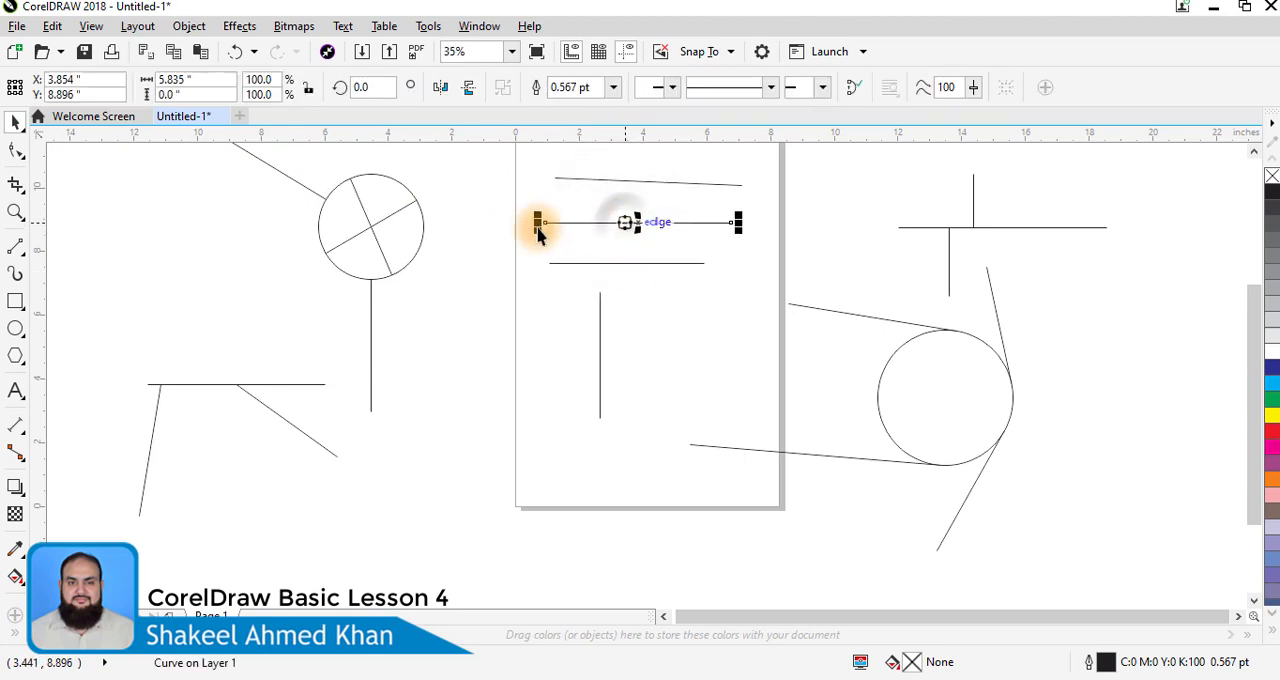
{"action": "left_click", "coordinate": [189, 83]}
{"action": "type", "text": "5"}
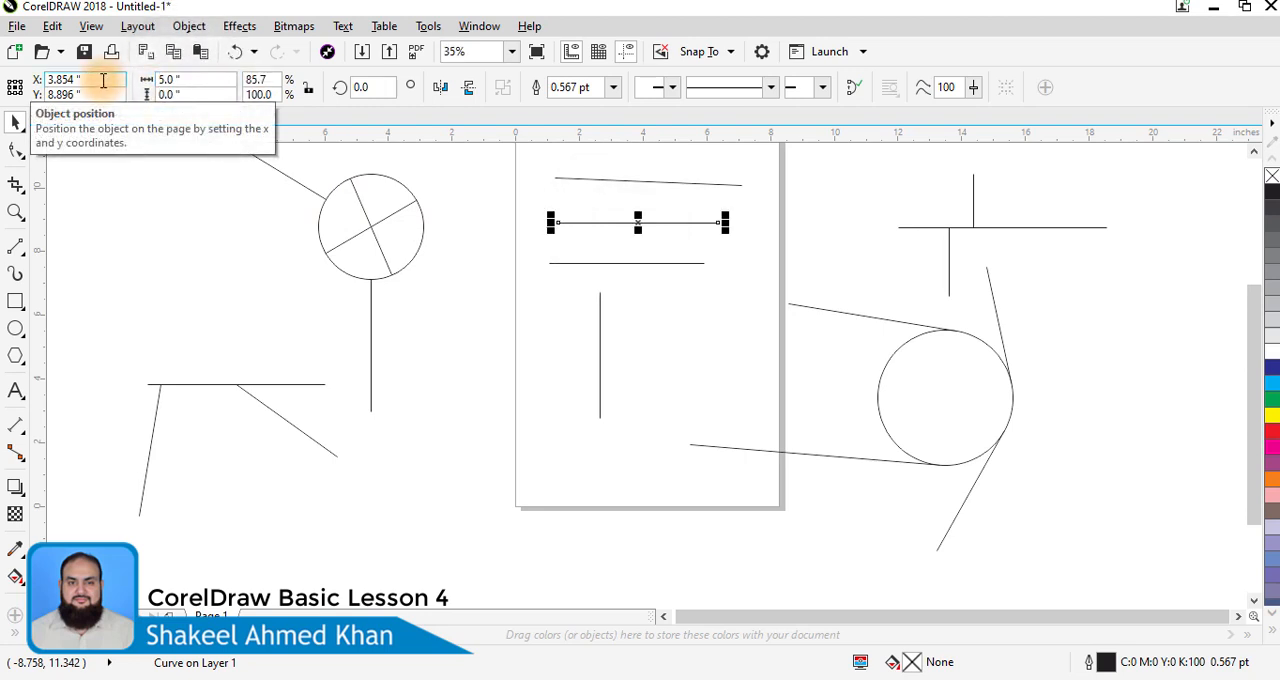
- Give the 5-inch line a dashed line style and a 3.0 pt outline width
{"action": "left_click", "coordinate": [766, 87]}
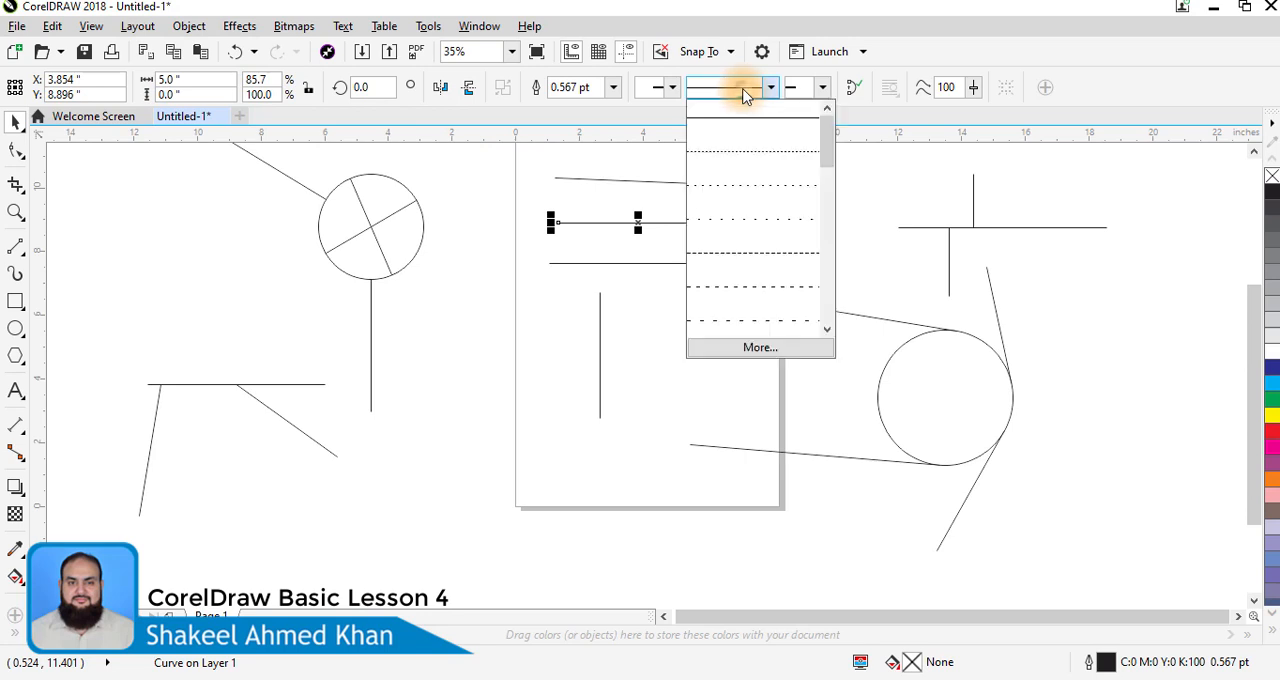
{"action": "left_click", "coordinate": [760, 260]}
{"action": "left_click", "coordinate": [613, 89]}
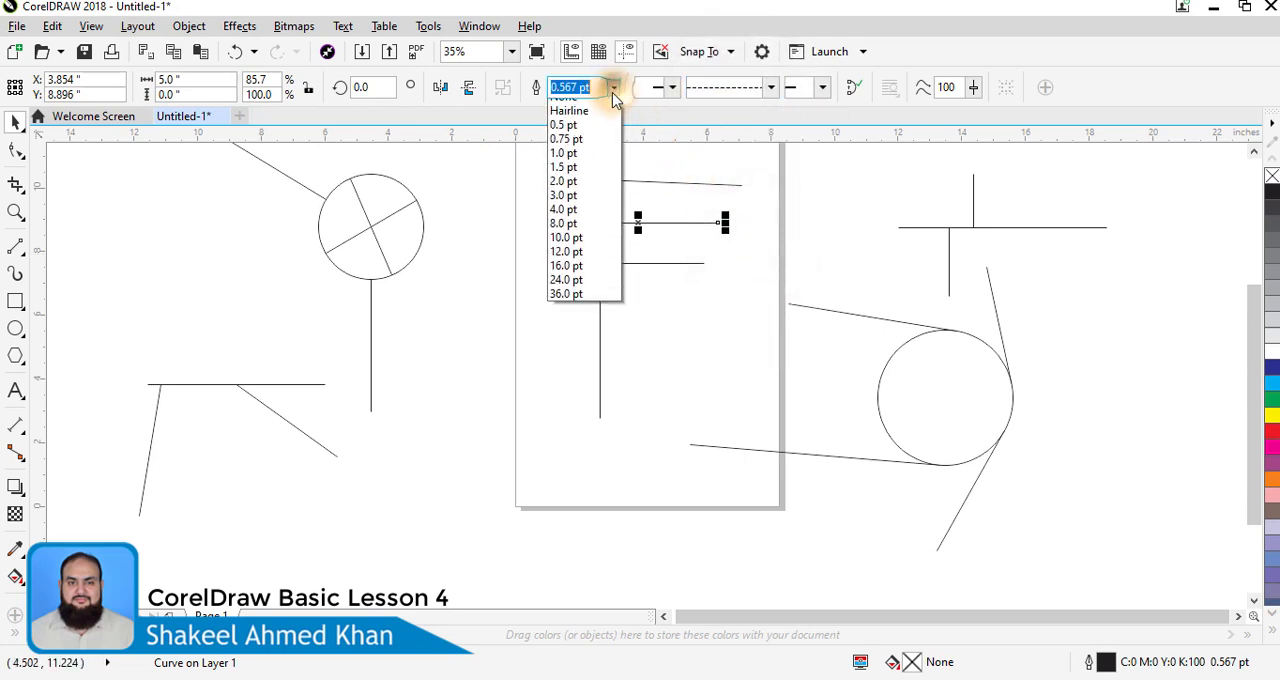
{"action": "left_click", "coordinate": [565, 195]}
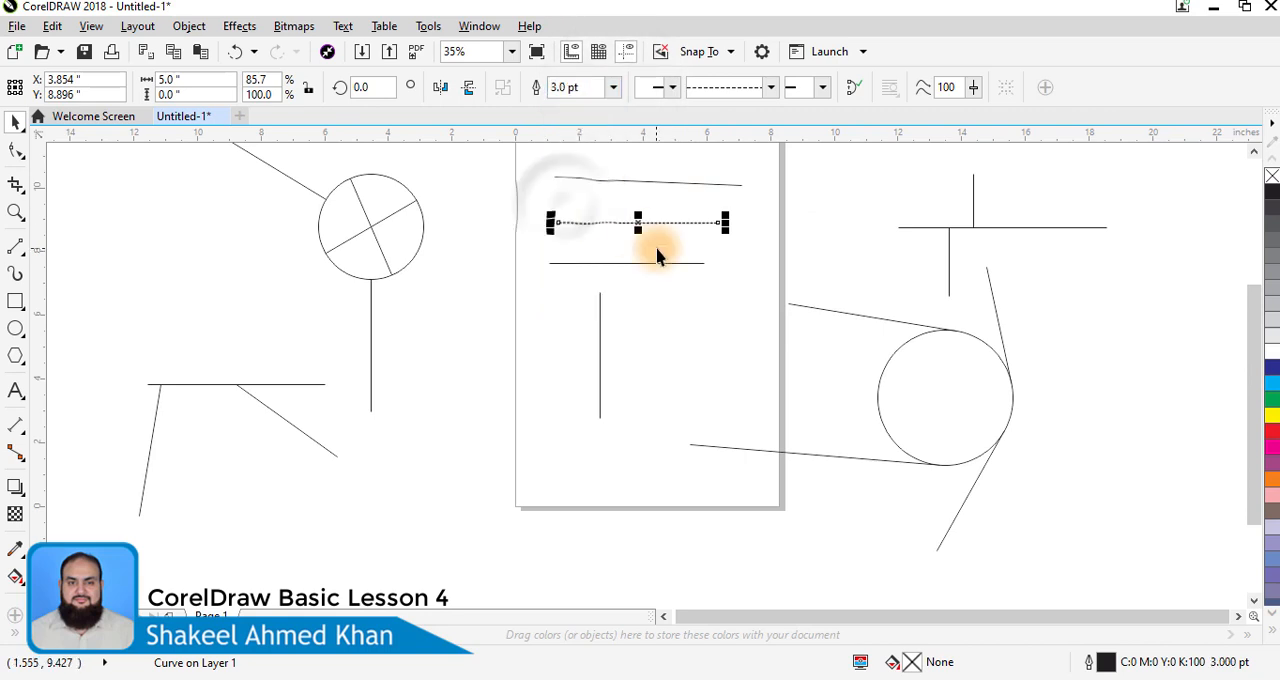
- Add a solid arrowhead with a notched back to the right end of the dashed line
{"action": "key", "text": "z"}
{"action": "left_click_drag", "start_coordinate": [509, 183], "coordinate": [794, 280]}
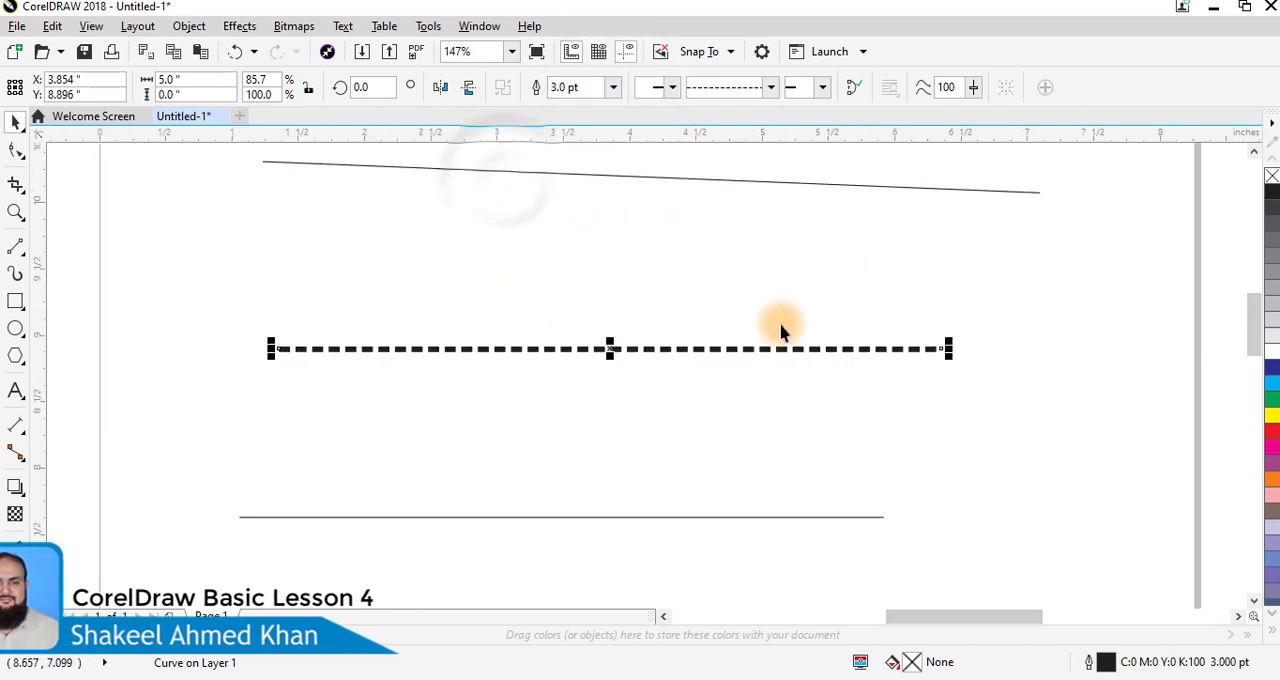
{"action": "left_click", "coordinate": [822, 87]}
{"action": "left_click", "coordinate": [848, 207]}
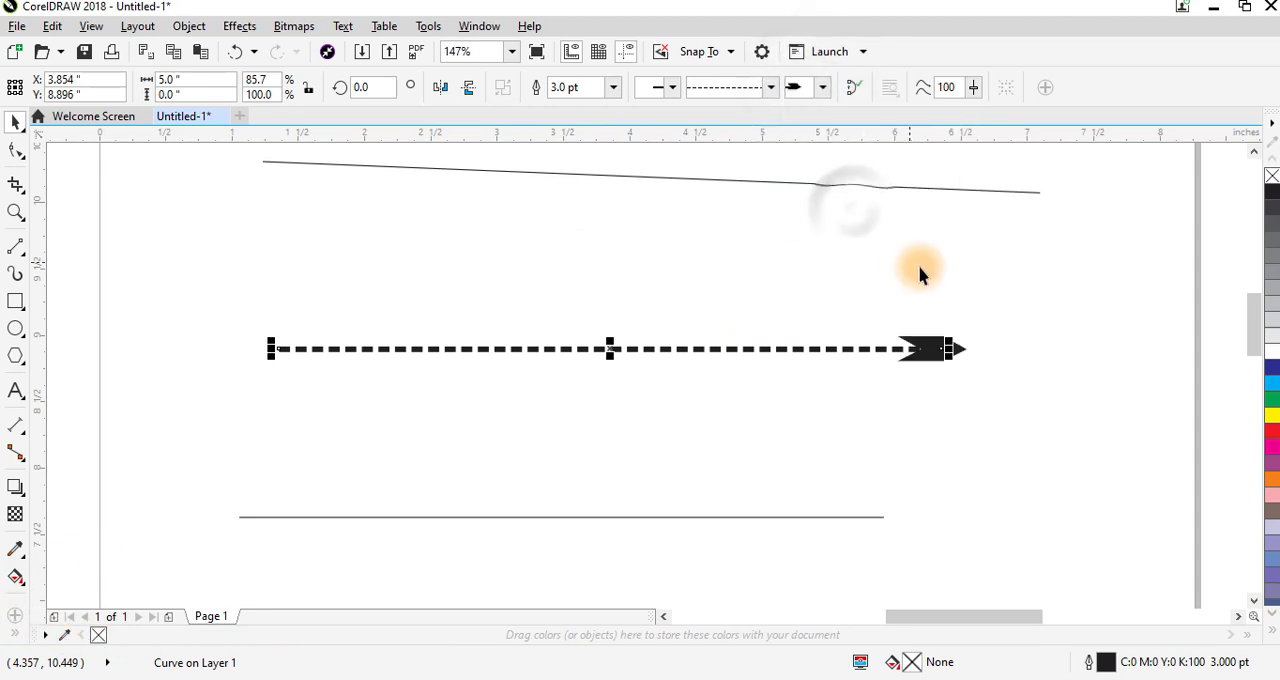
{"action": "left_click", "coordinate": [910, 245]}
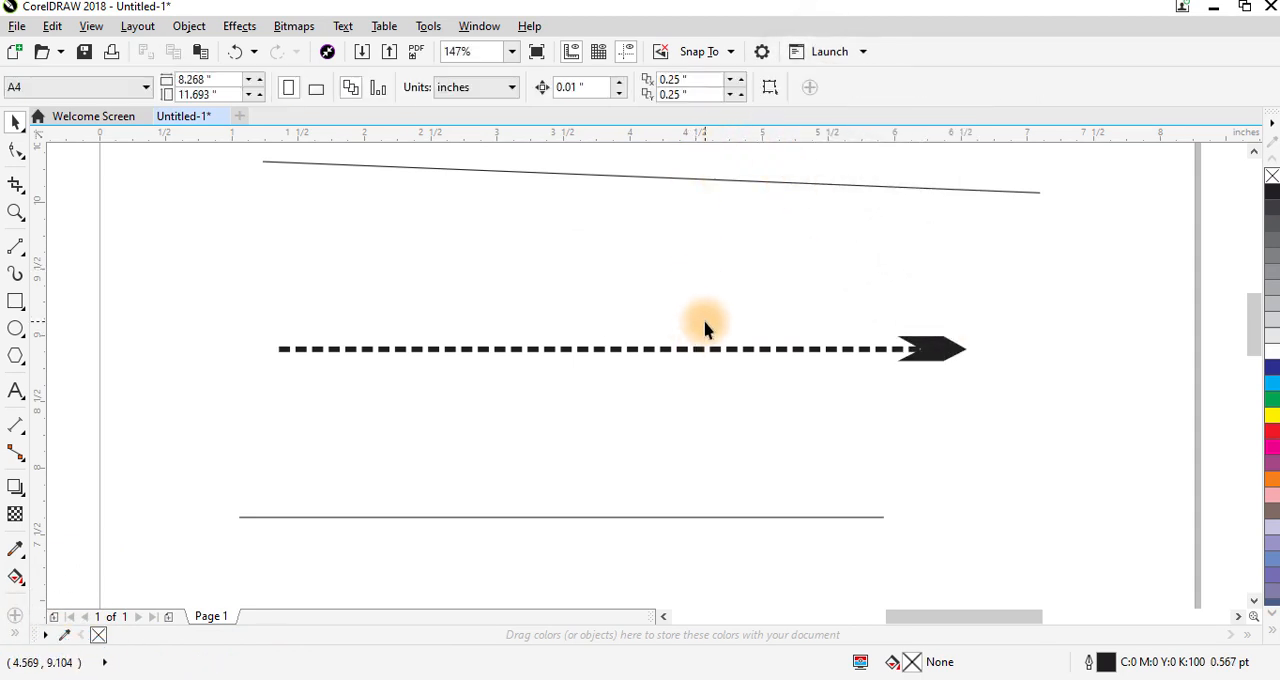
- Delete all the lines and circles on and around the page
{"action": "scroll", "coordinate": [714, 321], "scroll_direction": "down", "scroll_amount": 2}
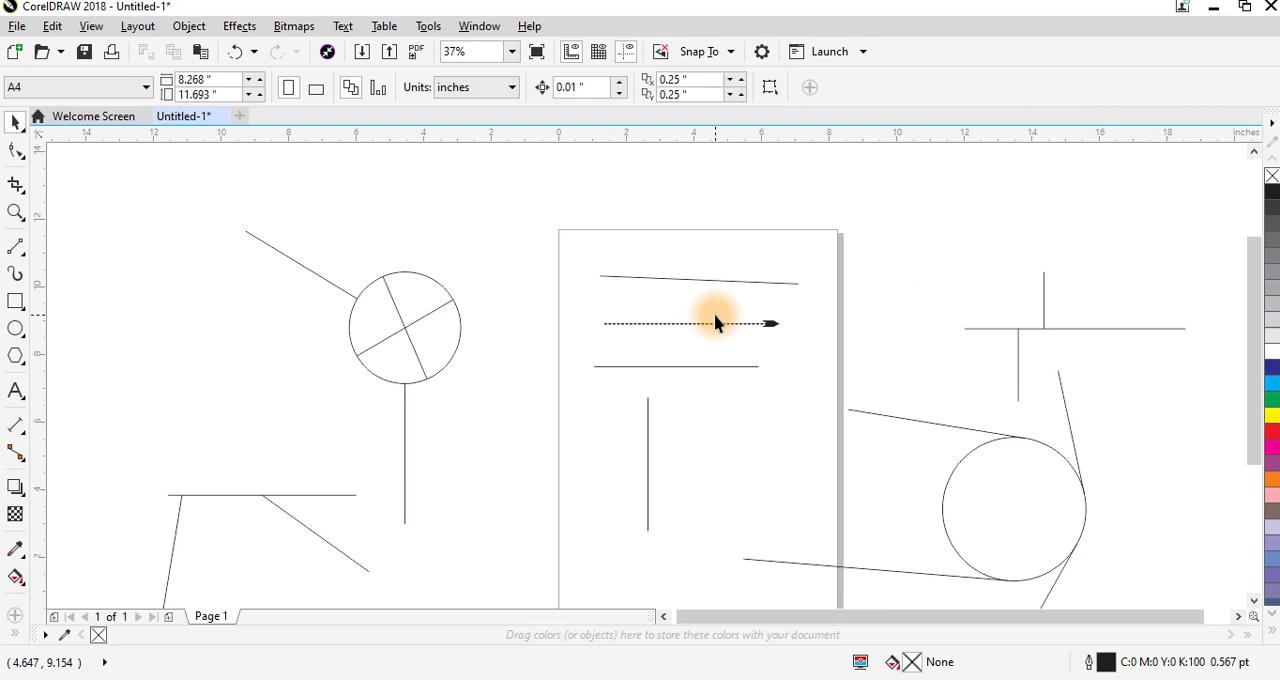
{"action": "scroll", "coordinate": [714, 321], "scroll_direction": "down", "scroll_amount": 1}
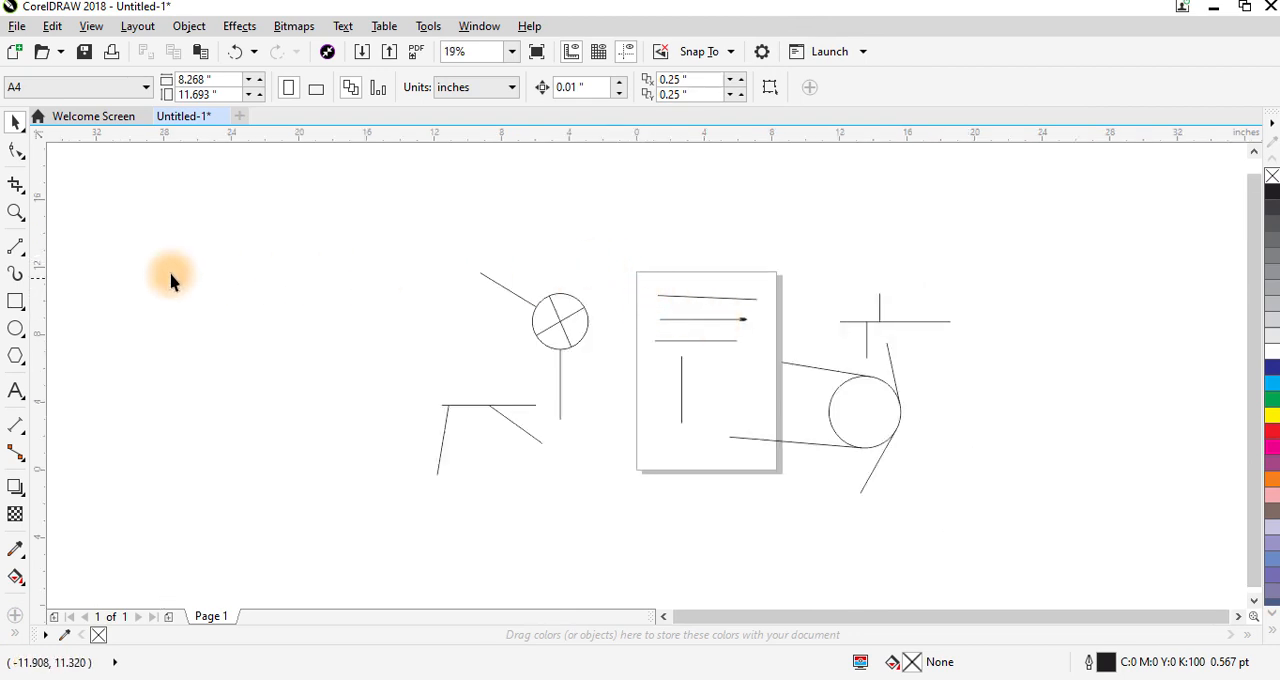
{"action": "left_click", "coordinate": [14, 250]}
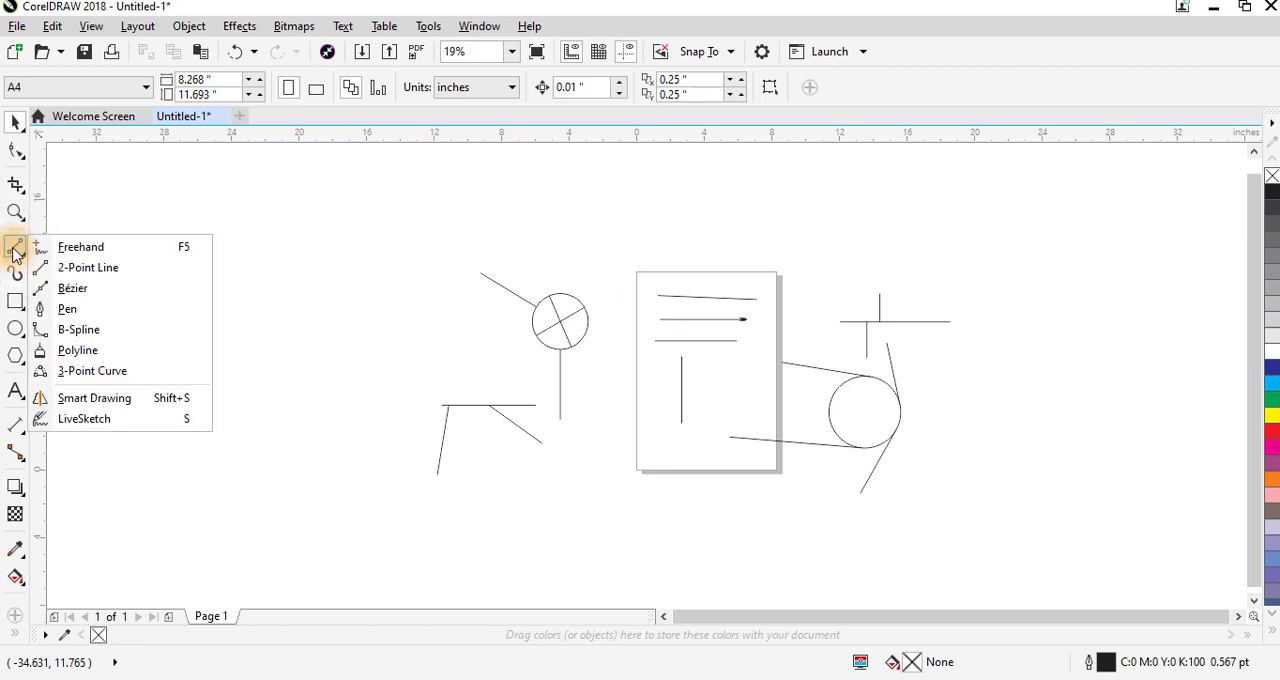
{"action": "left_click", "coordinate": [1226, 617]}
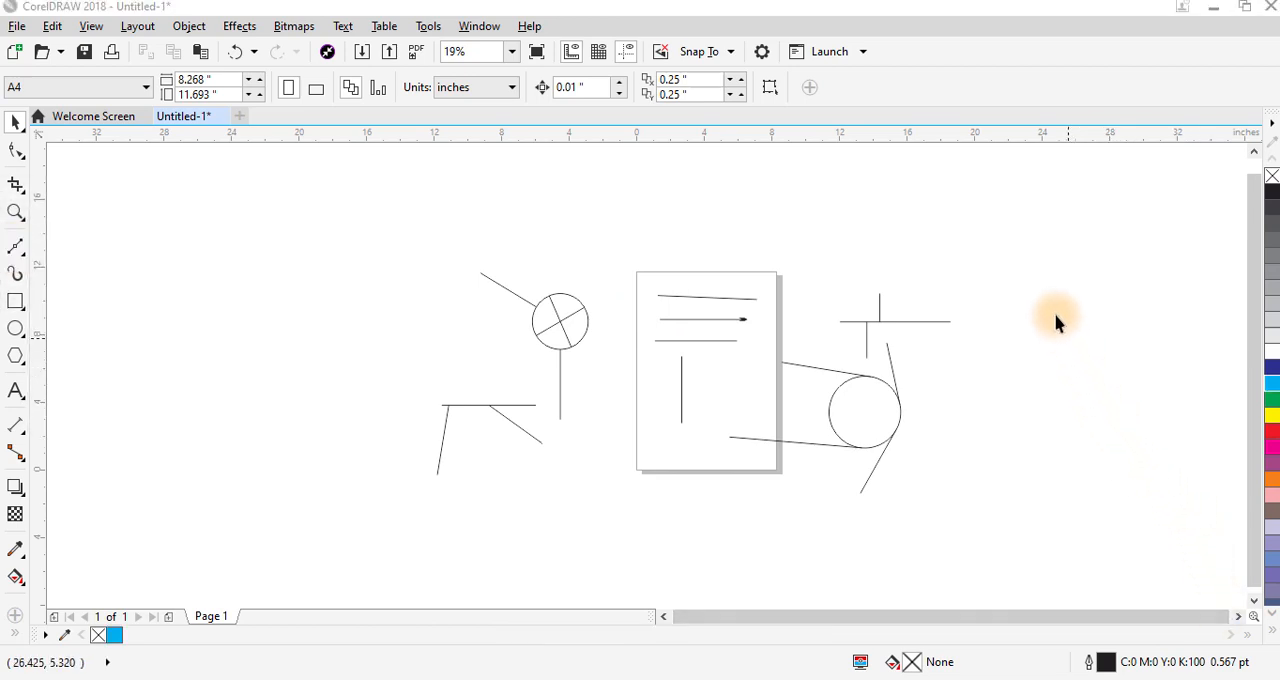
{"action": "mouse_move", "coordinate": [1033, 167]}
{"action": "left_mouse_down"}
{"action": "mouse_move", "coordinate": [814, 349]}
{"action": "mouse_move", "coordinate": [403, 552]}
{"action": "left_mouse_up"}
{"action": "key", "text": "shift+F2"}
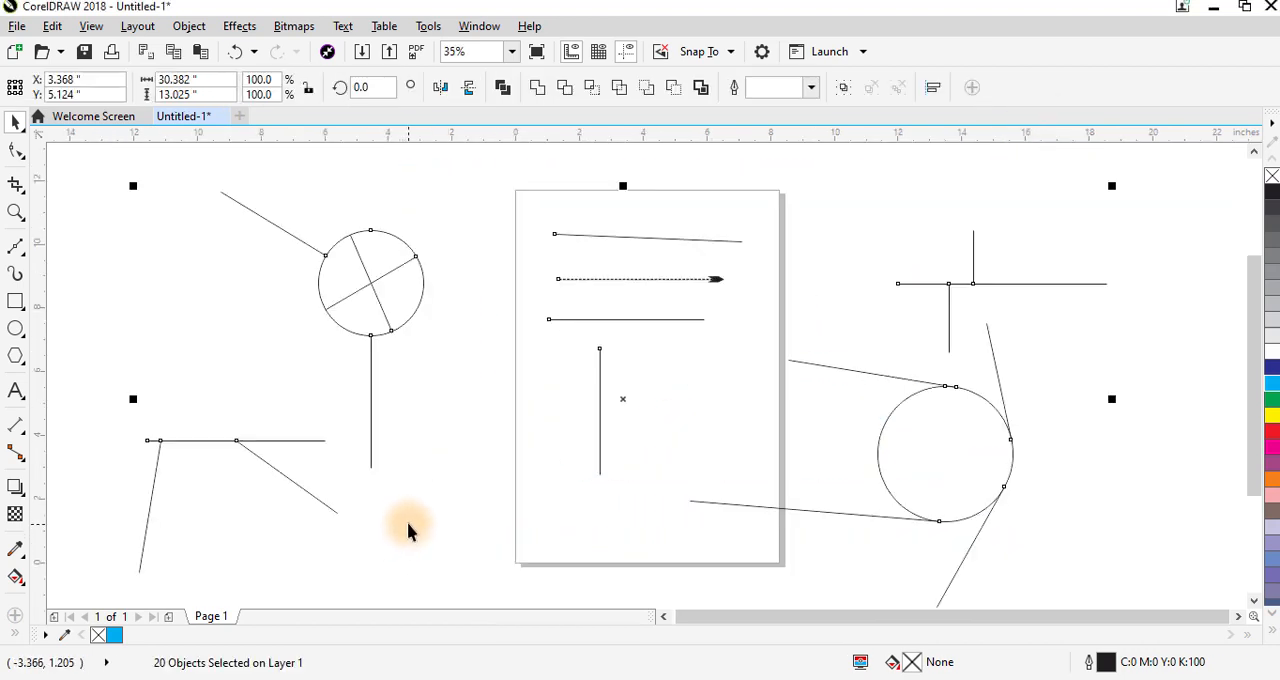
{"action": "key", "text": "Delete"}
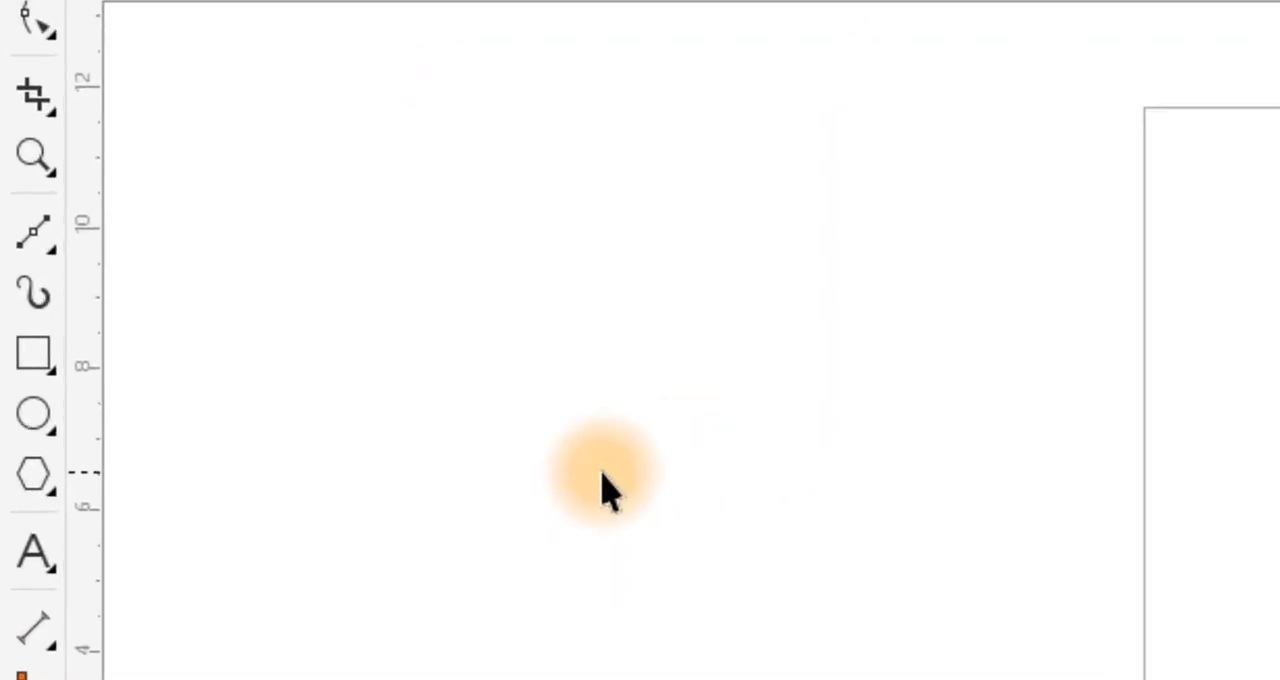
- Draw a closed five-sided straight-edged shape with the Bézier tool and move it off the page into the space at its left
{"action": "left_click", "coordinate": [47, 243]}
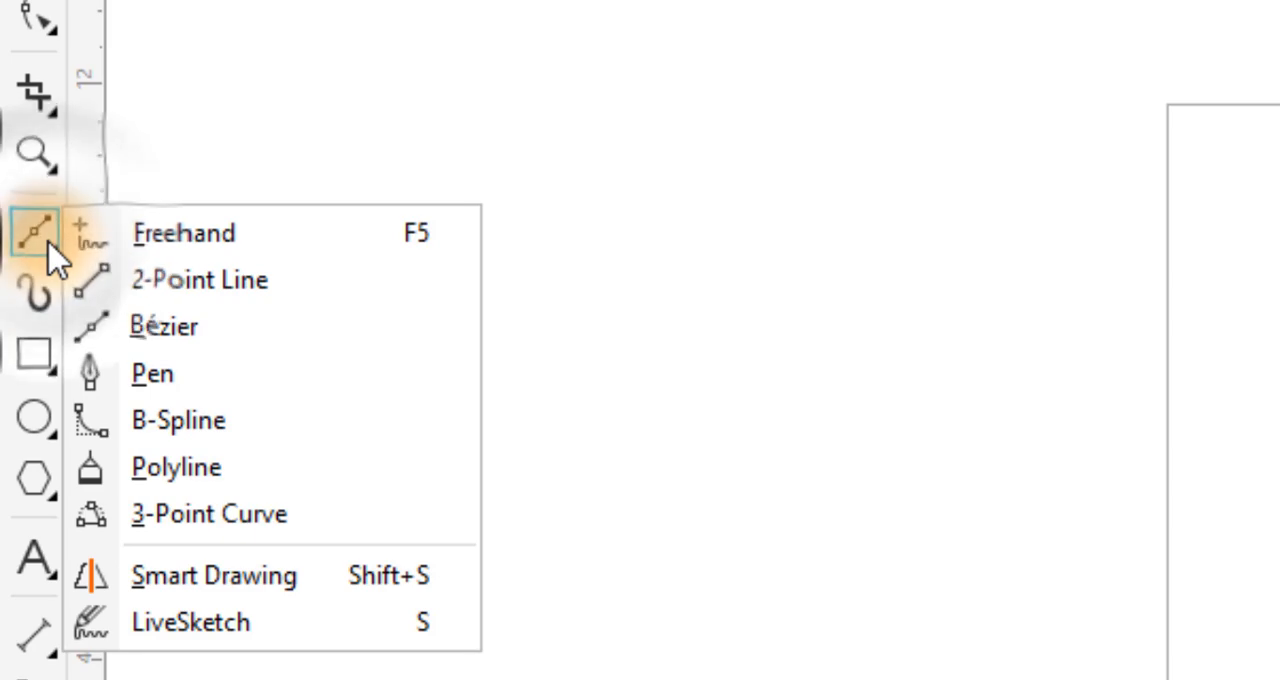
{"action": "left_click", "coordinate": [198, 339]}
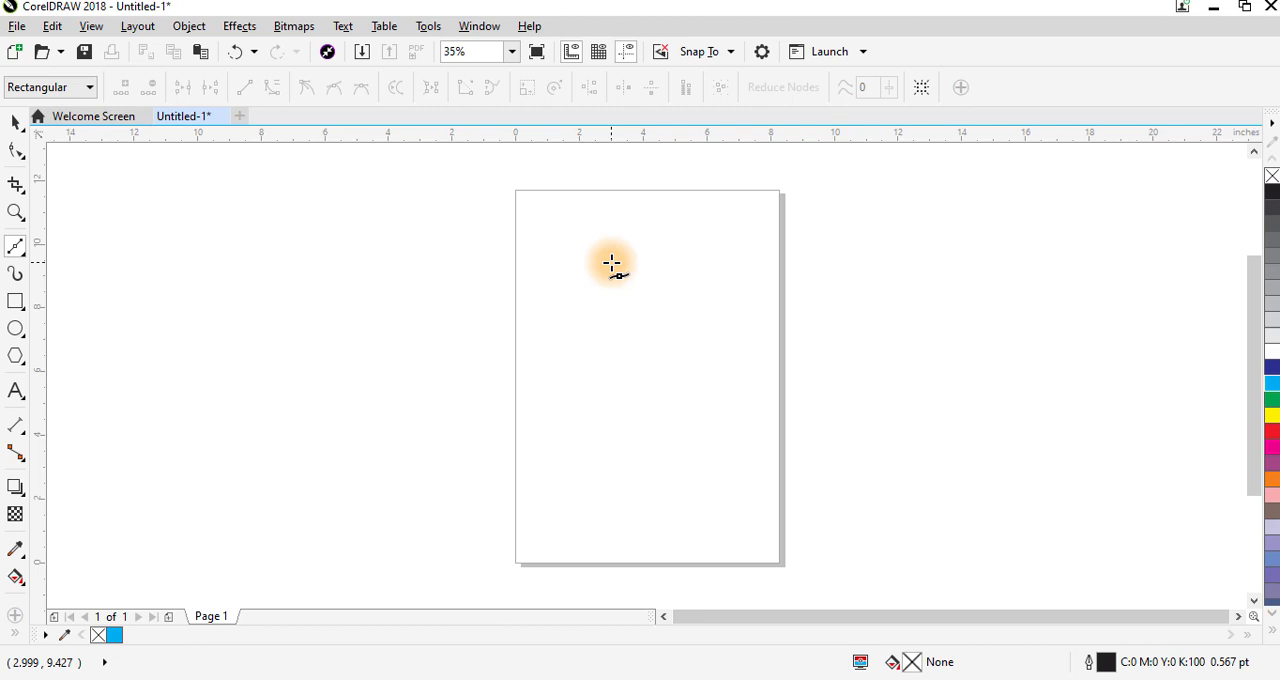
{"action": "left_click", "coordinate": [566, 242]}
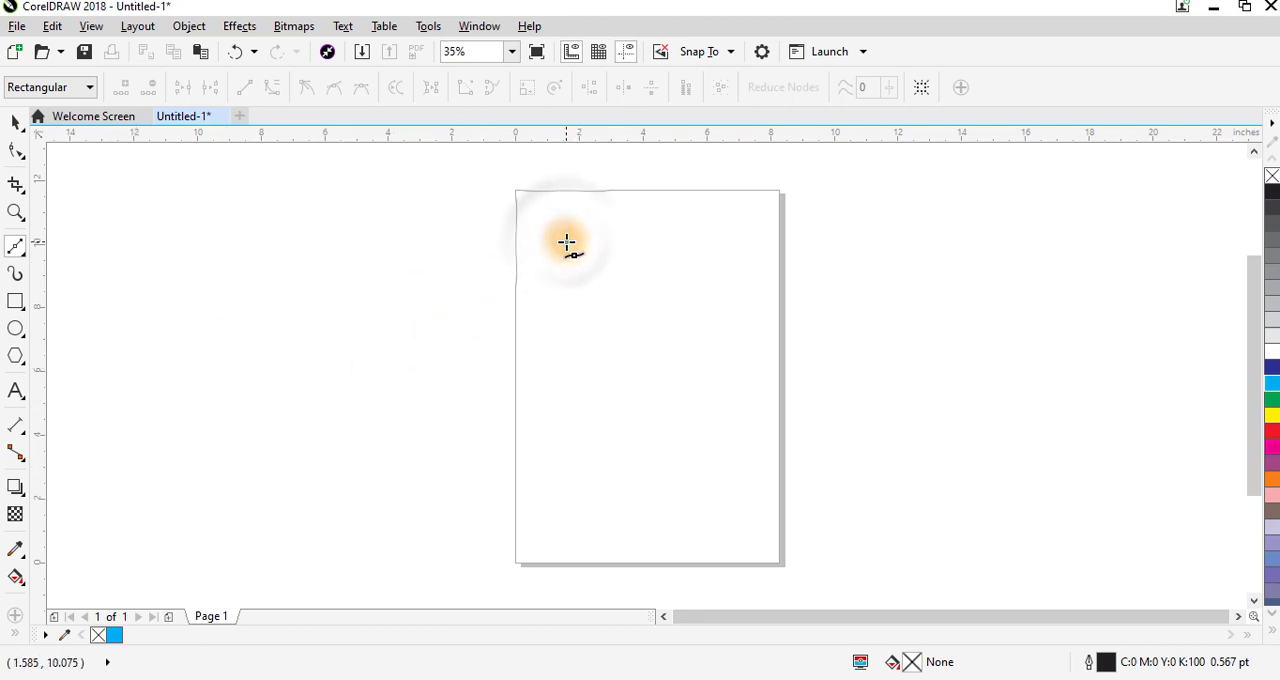
{"action": "left_click", "coordinate": [675, 248]}
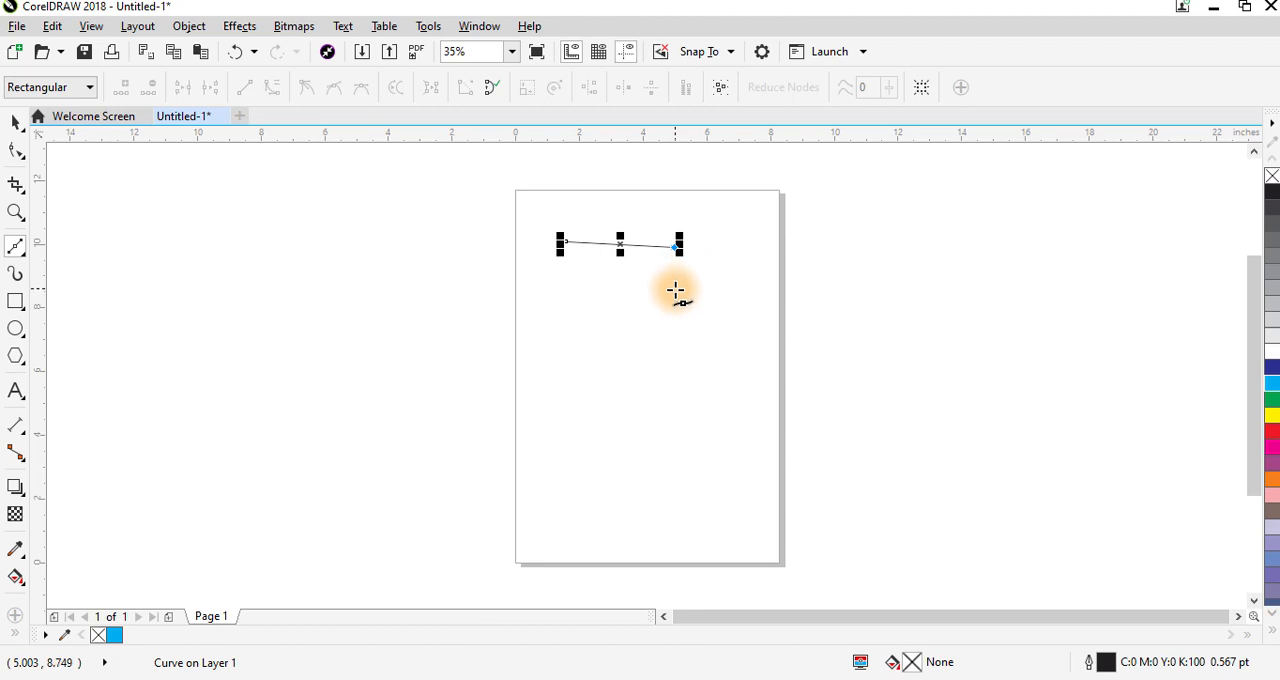
{"action": "left_click", "coordinate": [661, 345]}
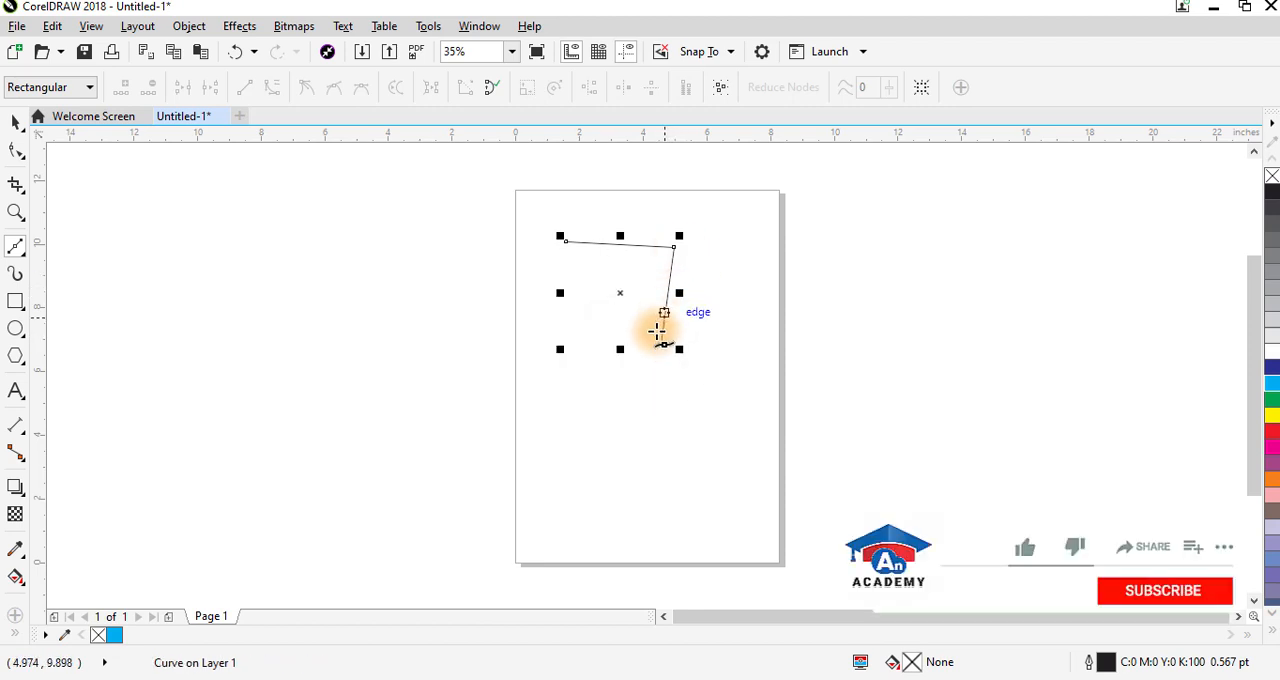
{"action": "left_click", "coordinate": [505, 385]}
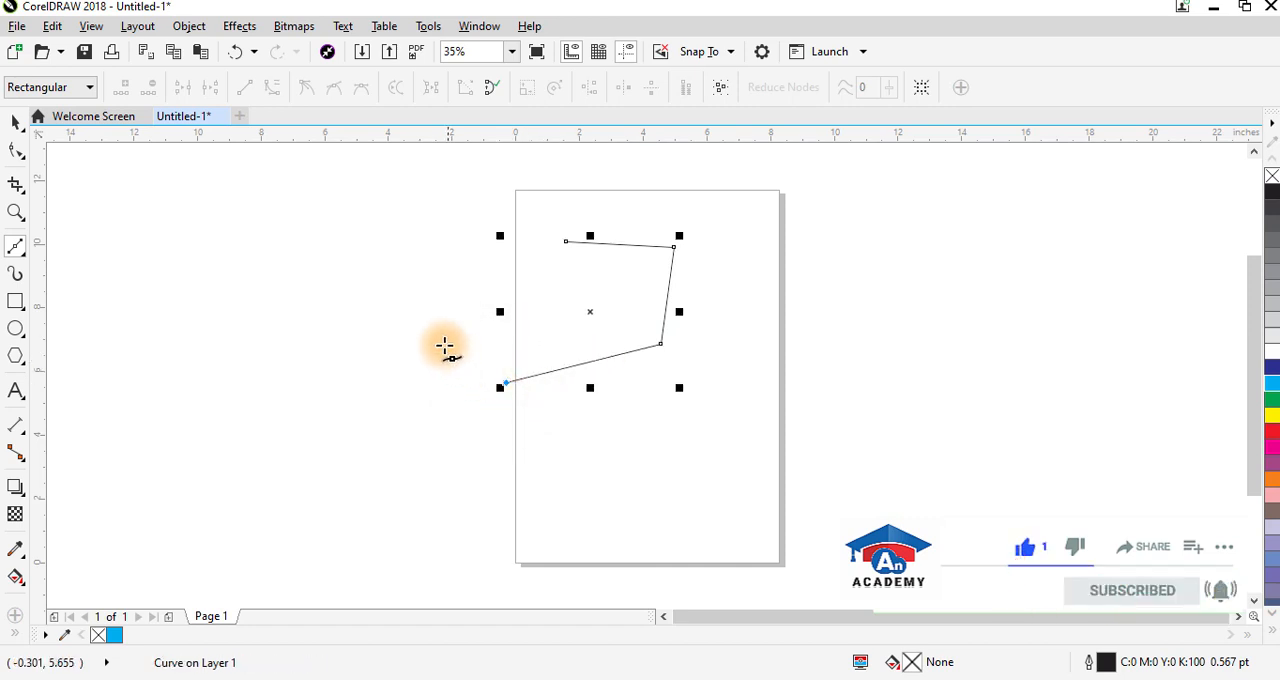
{"action": "left_click", "coordinate": [400, 310]}
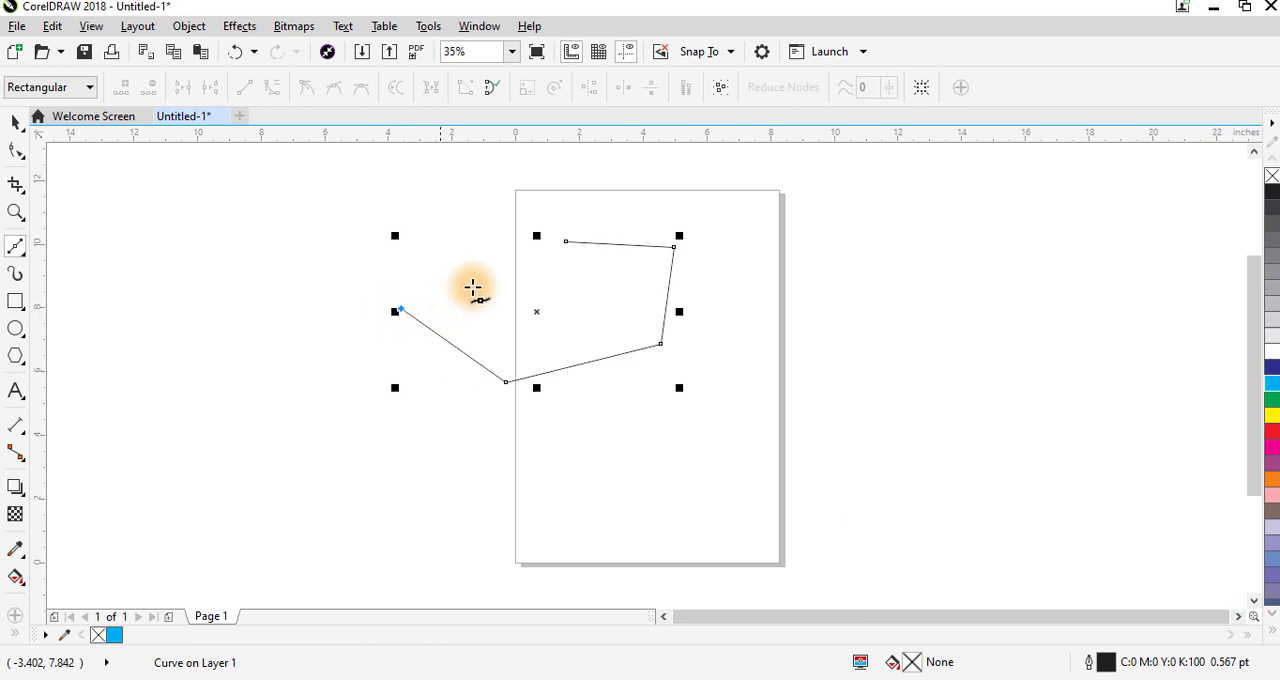
{"action": "left_click", "coordinate": [566, 241]}
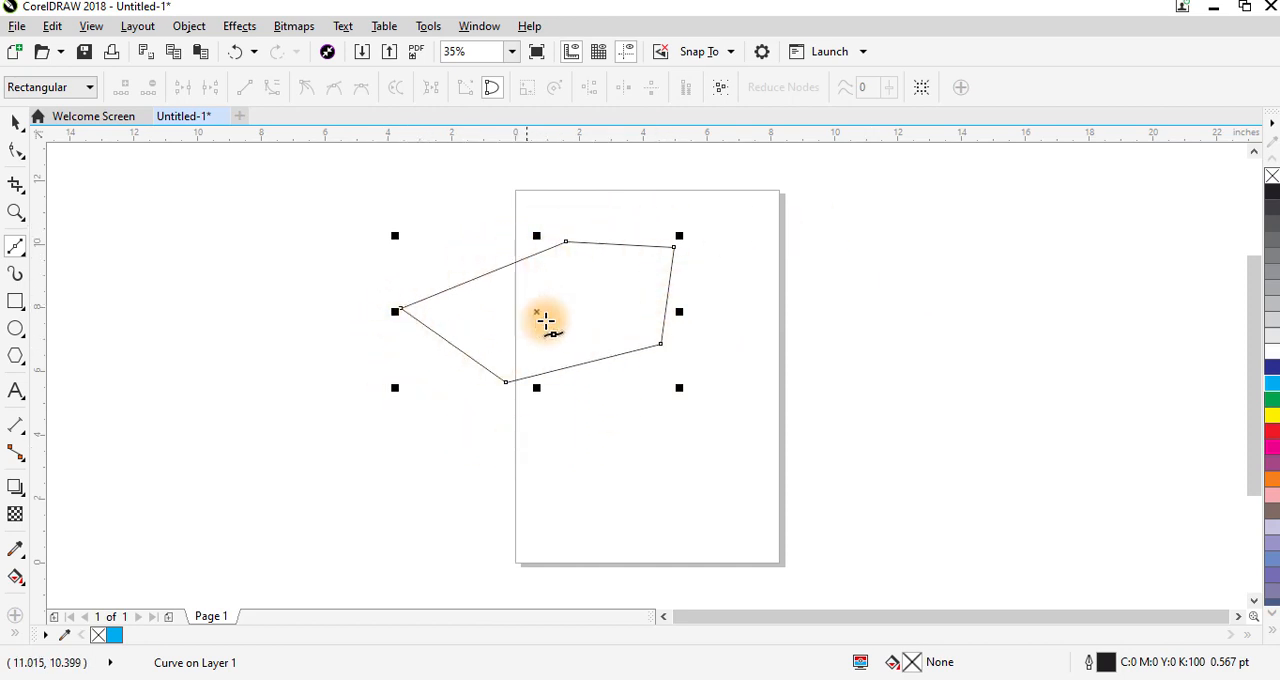
{"action": "left_click", "coordinate": [16, 122]}
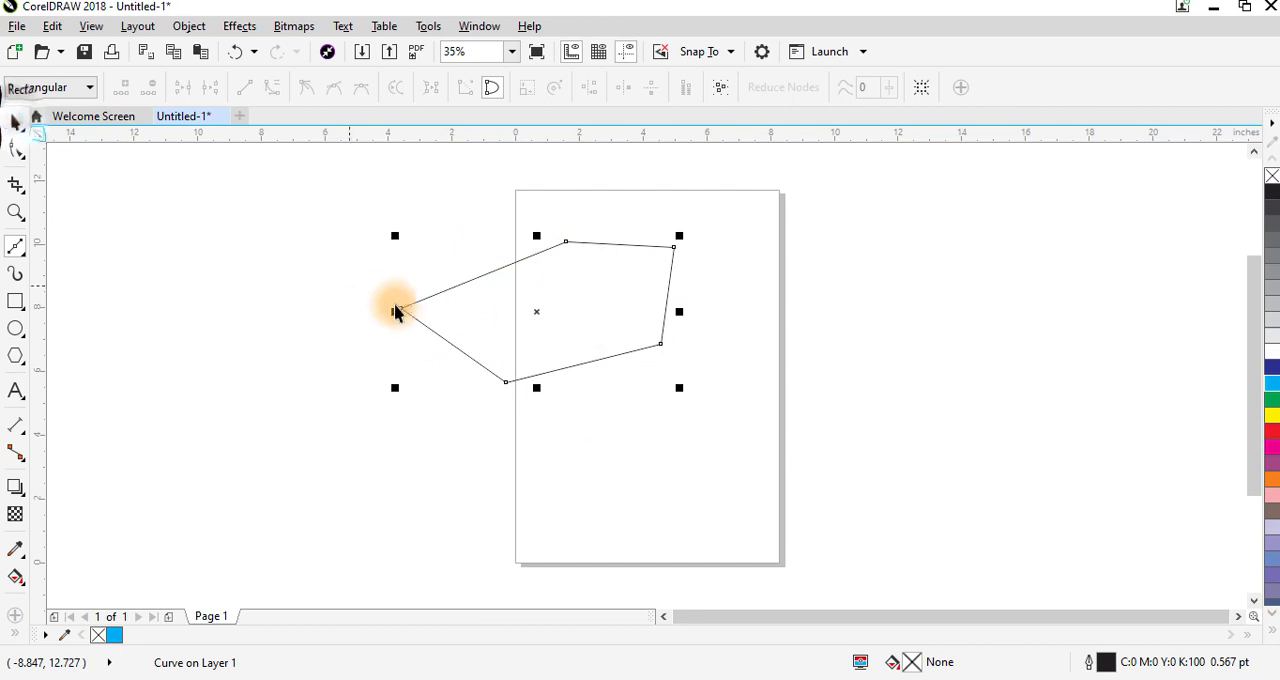
{"action": "mouse_move", "coordinate": [540, 311]}
{"action": "left_mouse_down"}
{"action": "mouse_move", "coordinate": [357, 270]}
{"action": "mouse_move", "coordinate": [245, 262]}
{"action": "left_mouse_up"}
- Draw a closed block letter T about 4.7 inches wide with the Bézier tool in the upper half of the page
{"action": "left_click", "coordinate": [16, 247]}
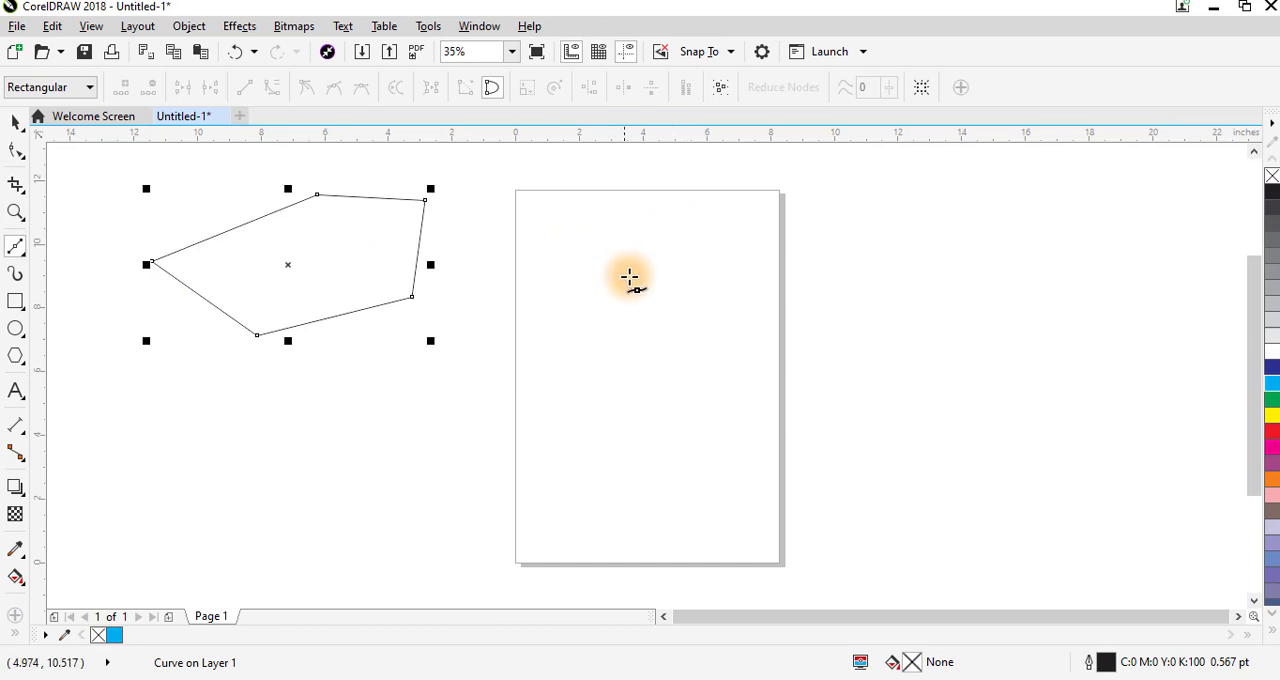
{"action": "left_click", "coordinate": [640, 337]}
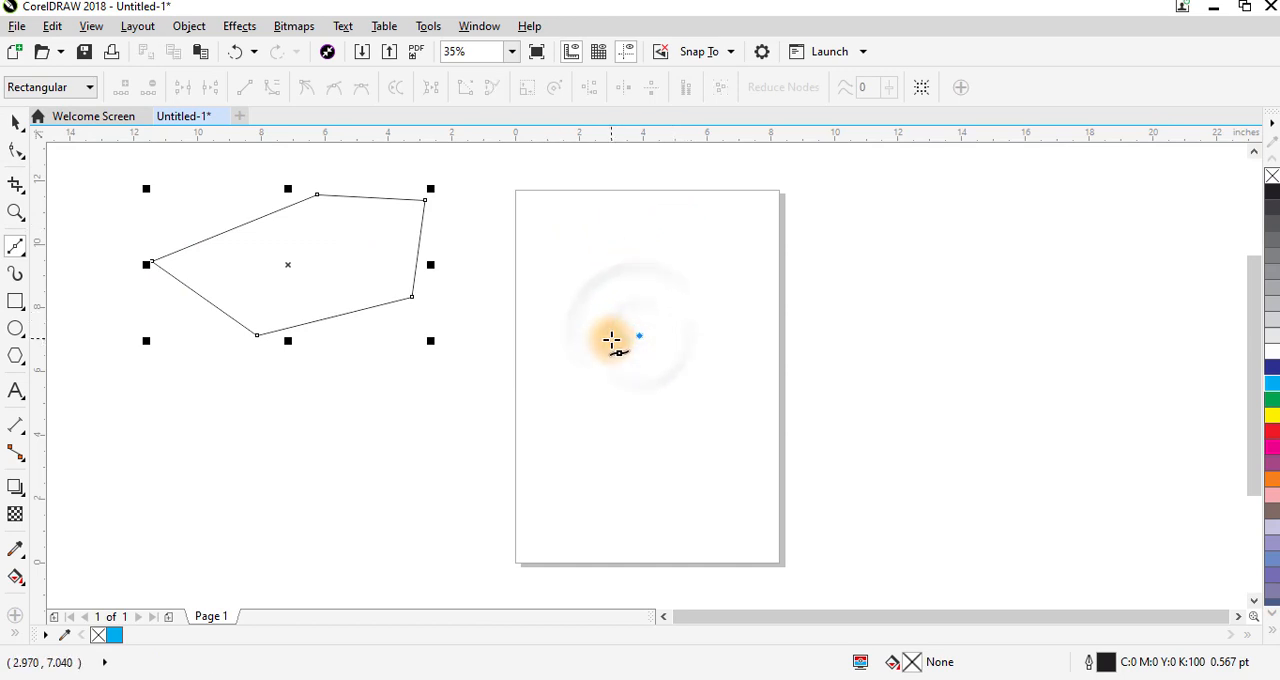
{"action": "left_click", "coordinate": [613, 337]}
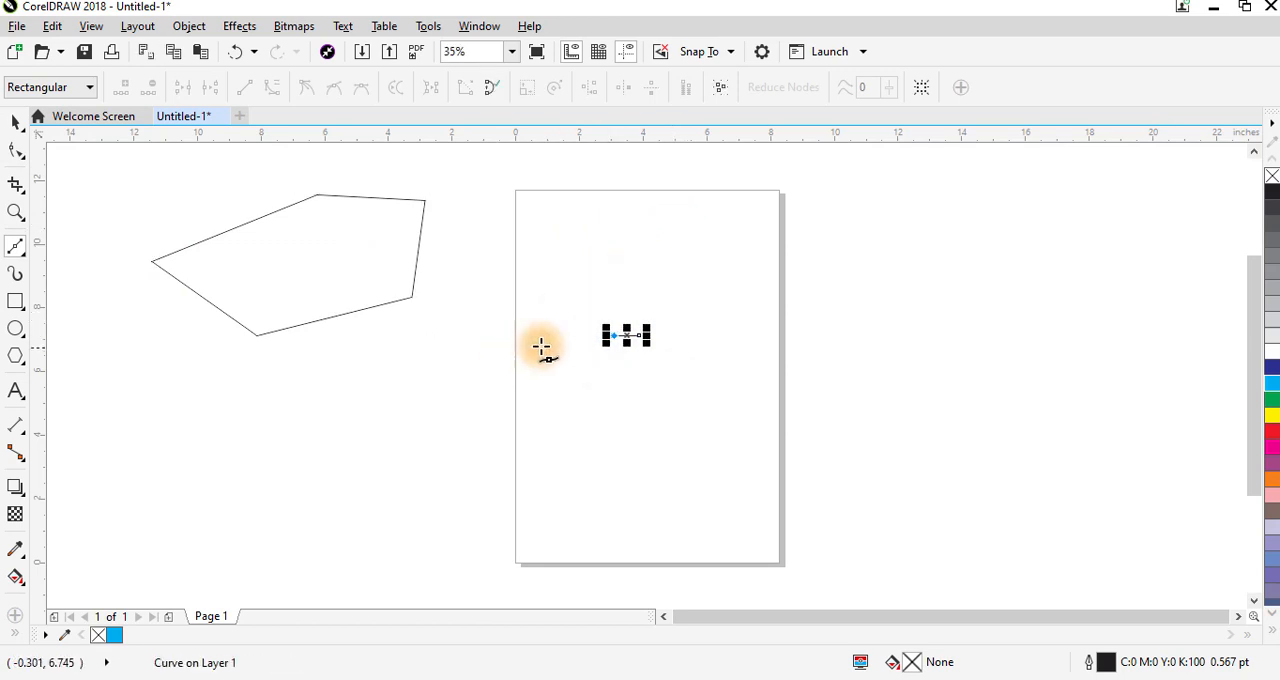
{"action": "left_click", "coordinate": [608, 248]}
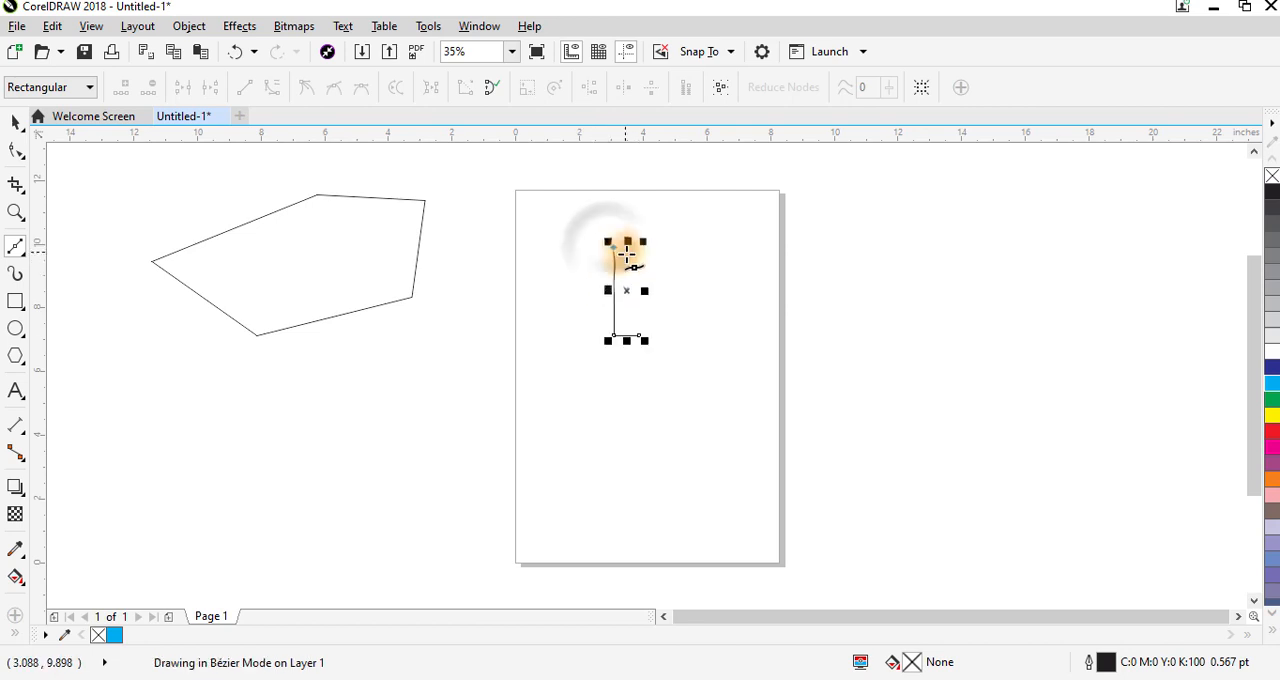
{"action": "left_click", "coordinate": [553, 245]}
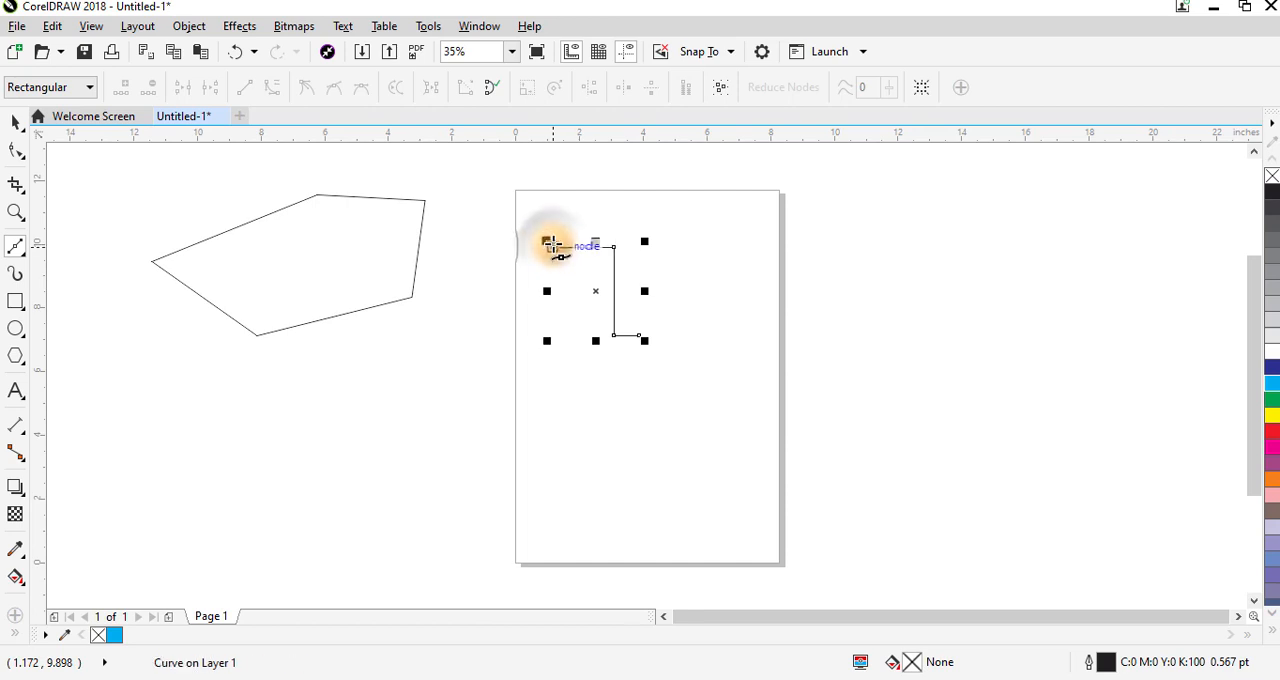
{"action": "left_click", "coordinate": [553, 221]}
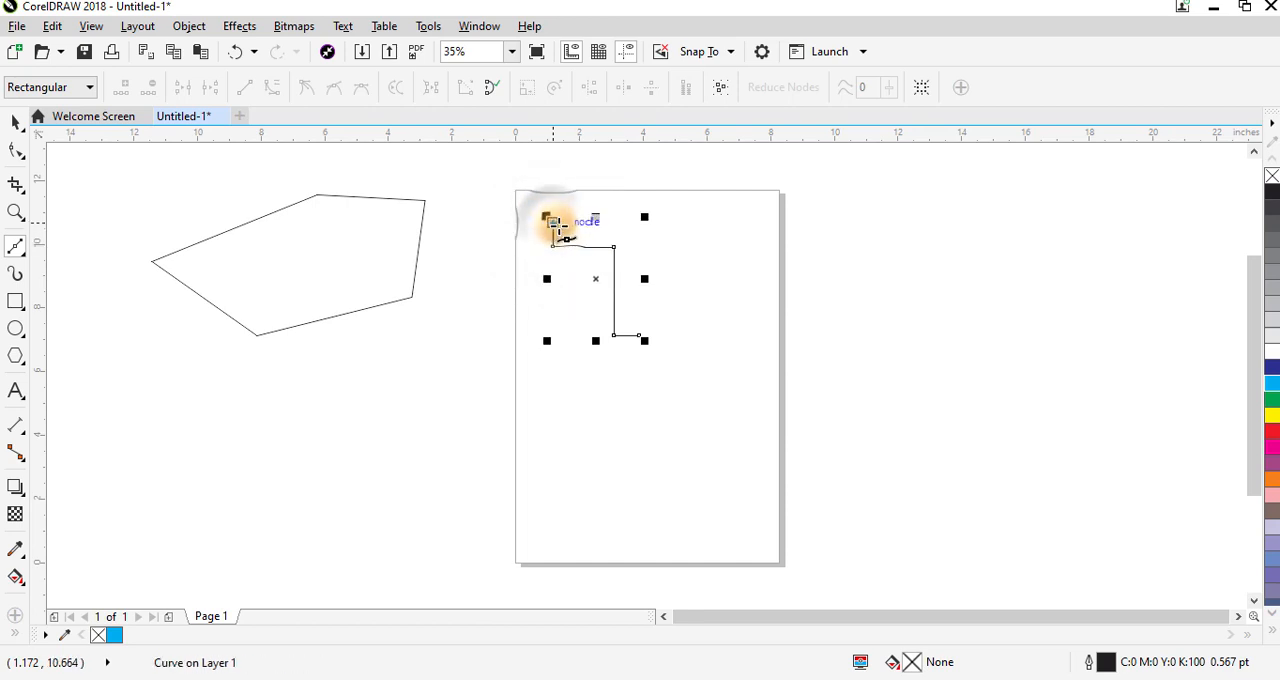
{"action": "left_click", "coordinate": [705, 218]}
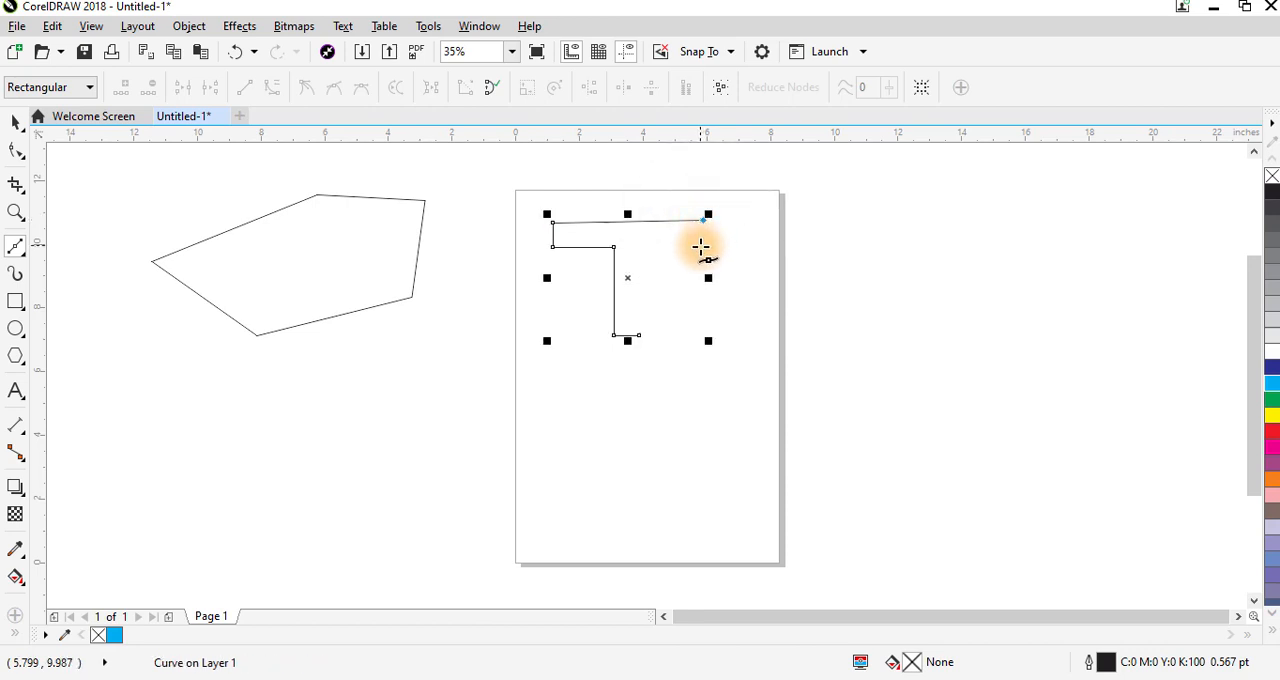
{"action": "left_click", "coordinate": [696, 248]}
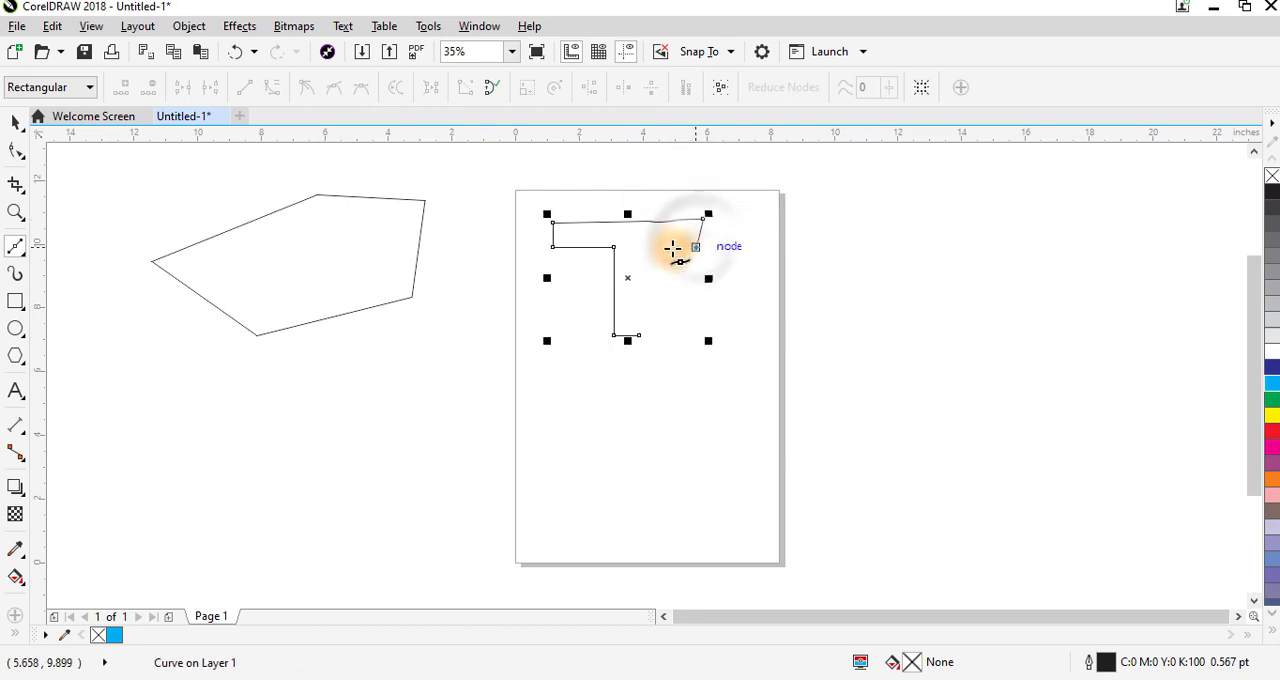
{"action": "left_click", "coordinate": [641, 248]}
{"action": "left_click", "coordinate": [639, 335]}
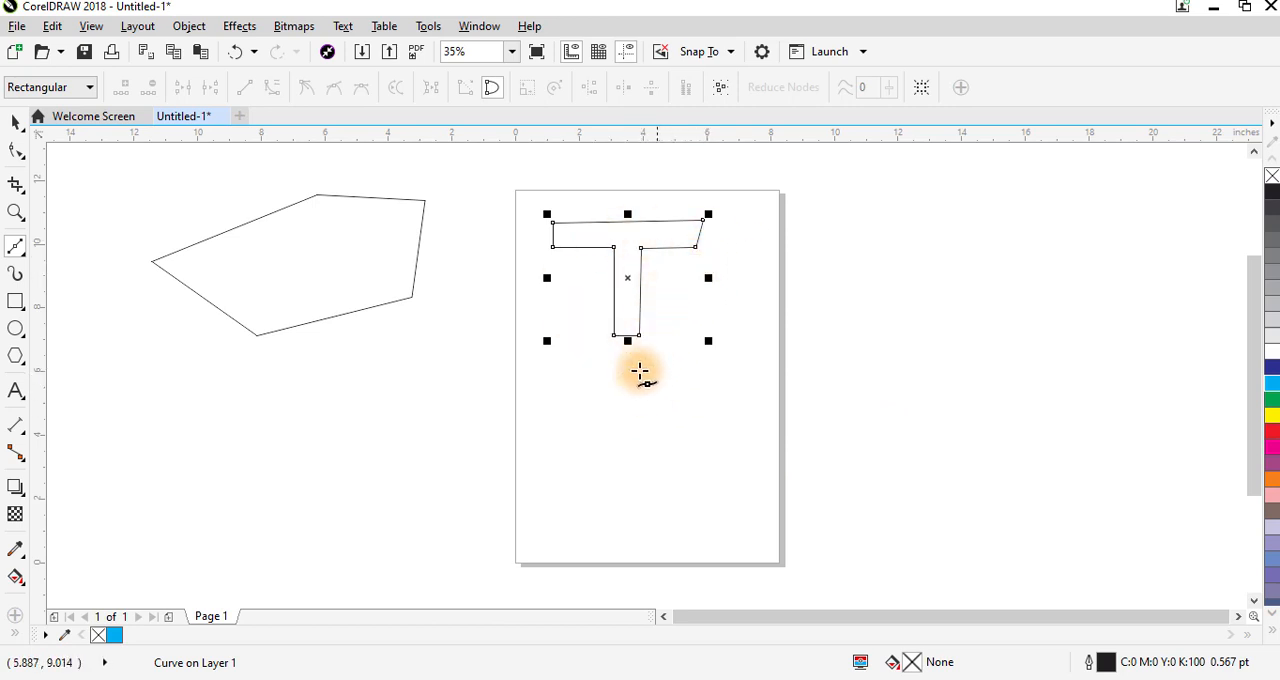
- Draw an open path of two connected straight Bézier segments, about 5.9 by 3.5 inches, below the letter T
{"action": "left_click", "coordinate": [540, 393]}
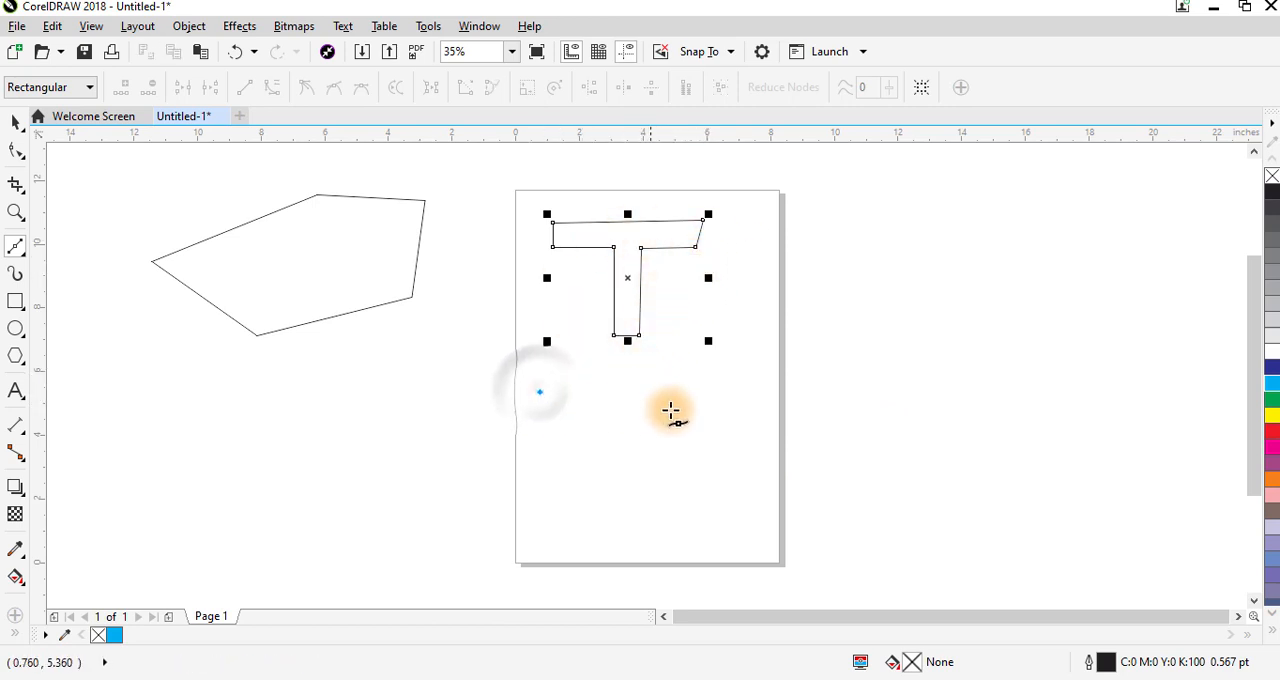
{"action": "left_click", "coordinate": [726, 412]}
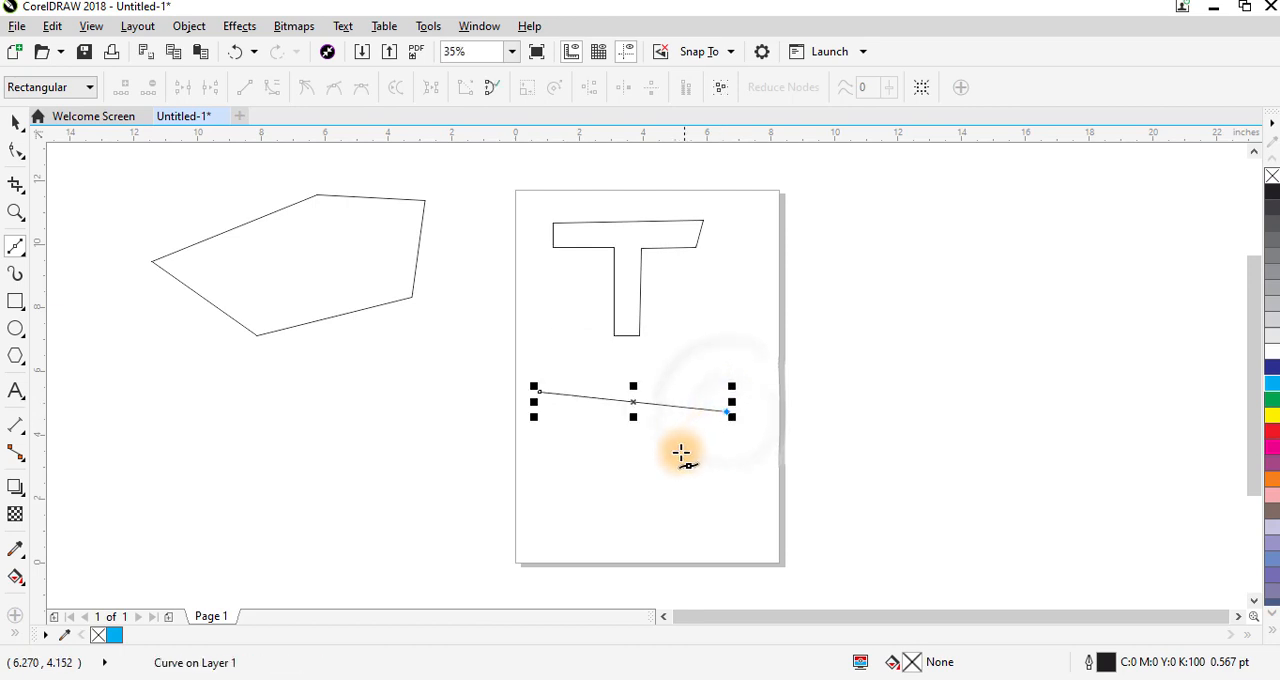
{"action": "left_click", "coordinate": [587, 503]}
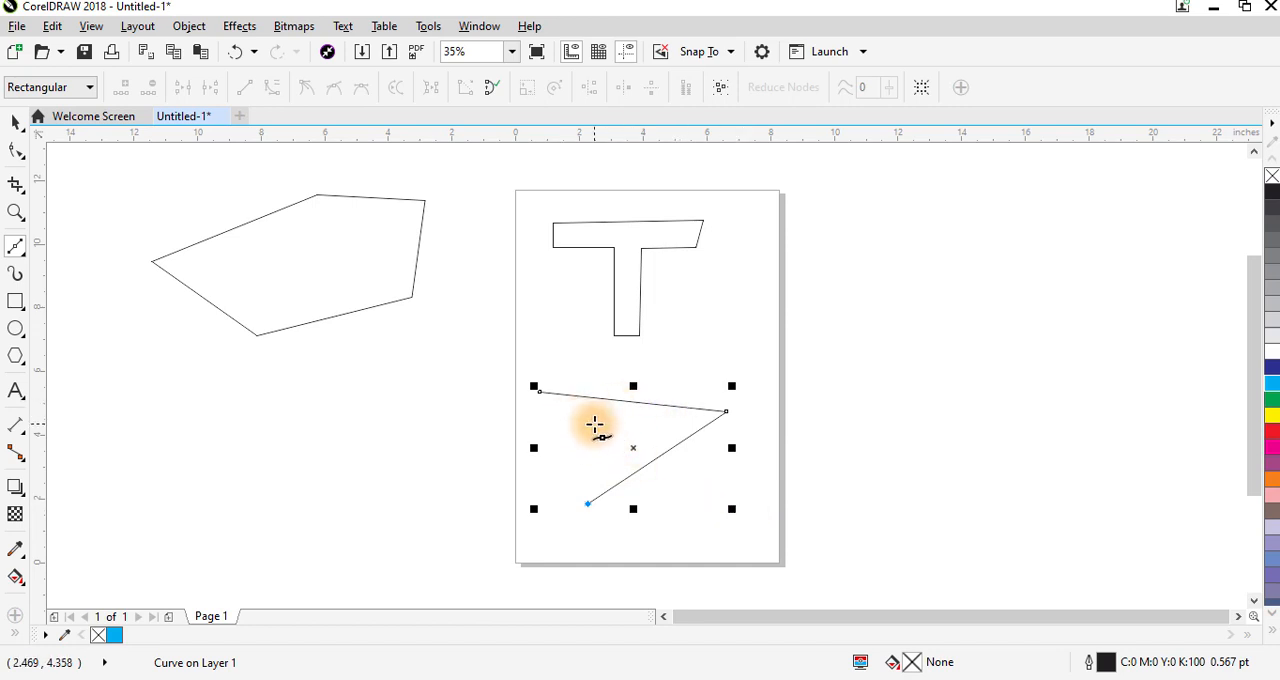
{"action": "key", "text": "space"}
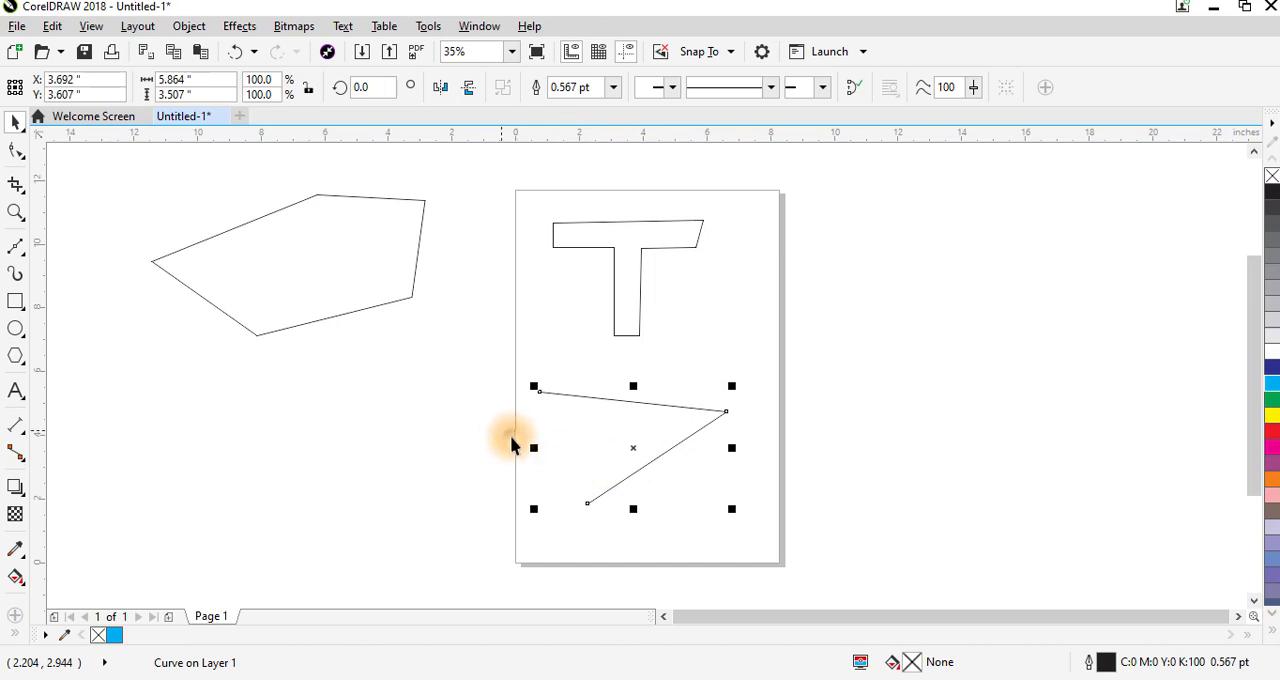
{"action": "left_click", "coordinate": [466, 420]}
{"action": "left_click", "coordinate": [658, 460]}
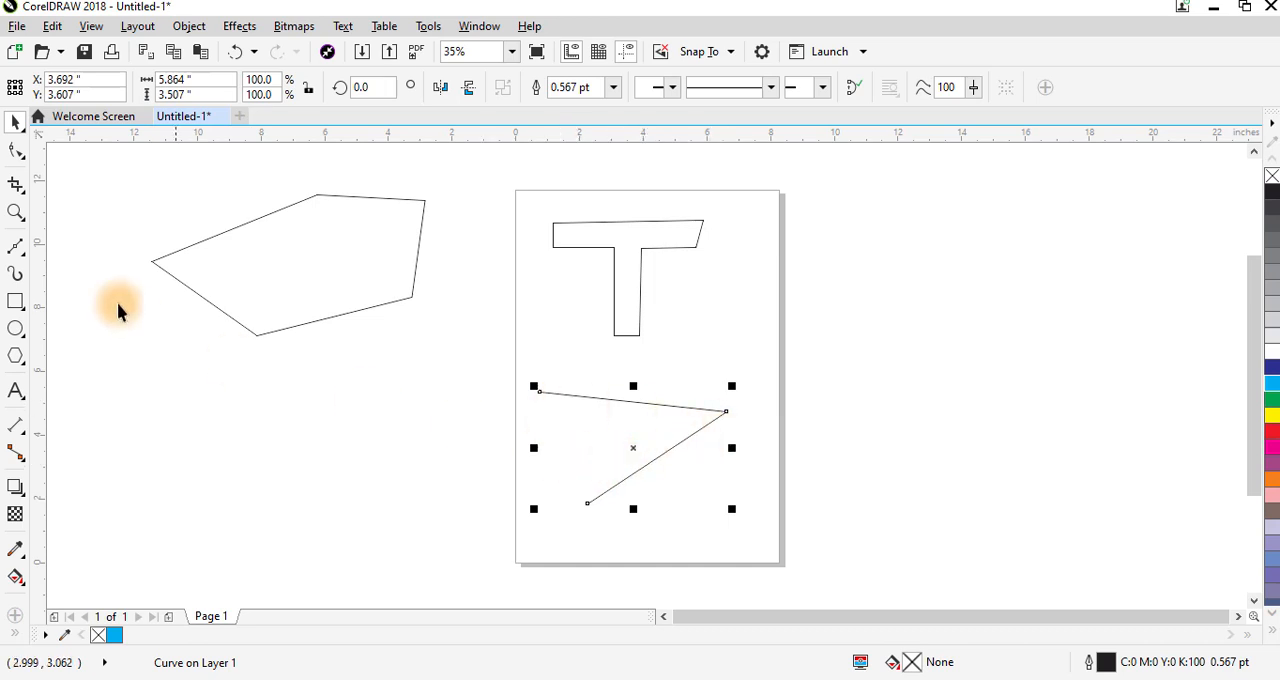
- Close the open two-segment path into a triangle with a Freehand line between its end nodes and move it off the page beneath the five-sided shape
{"action": "left_click", "coordinate": [16, 247]}
{"action": "left_click", "coordinate": [54, 247]}
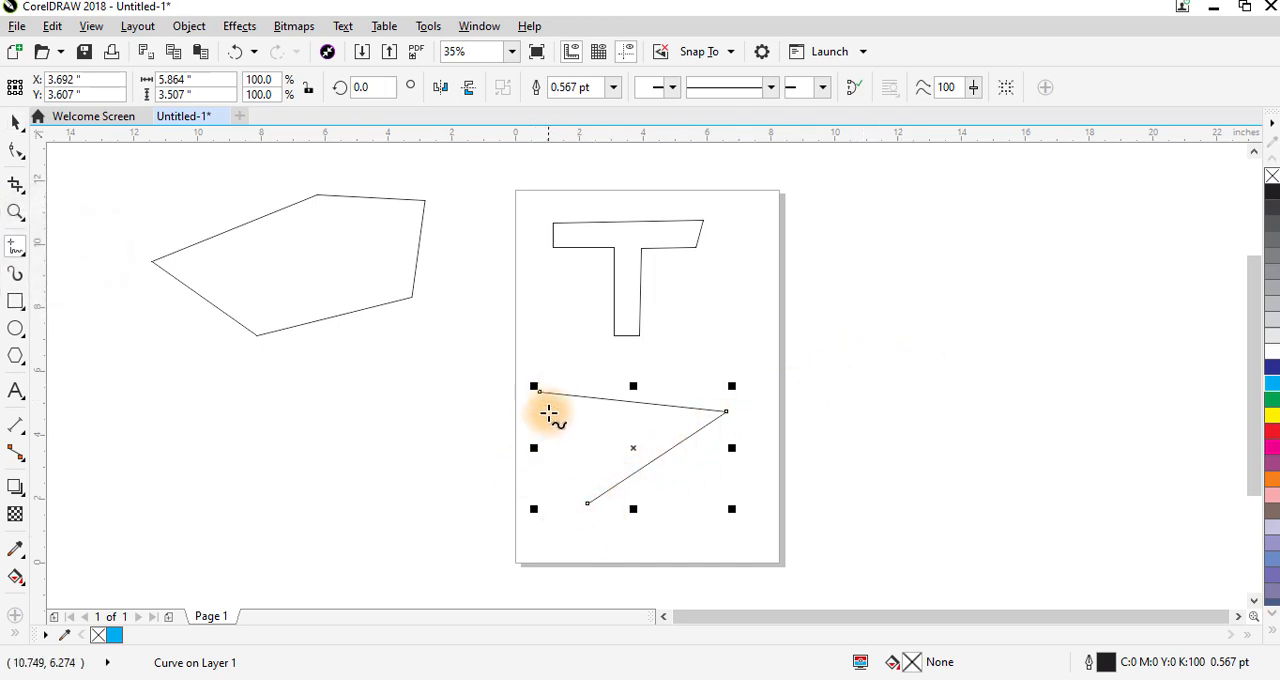
{"action": "left_click", "coordinate": [589, 502]}
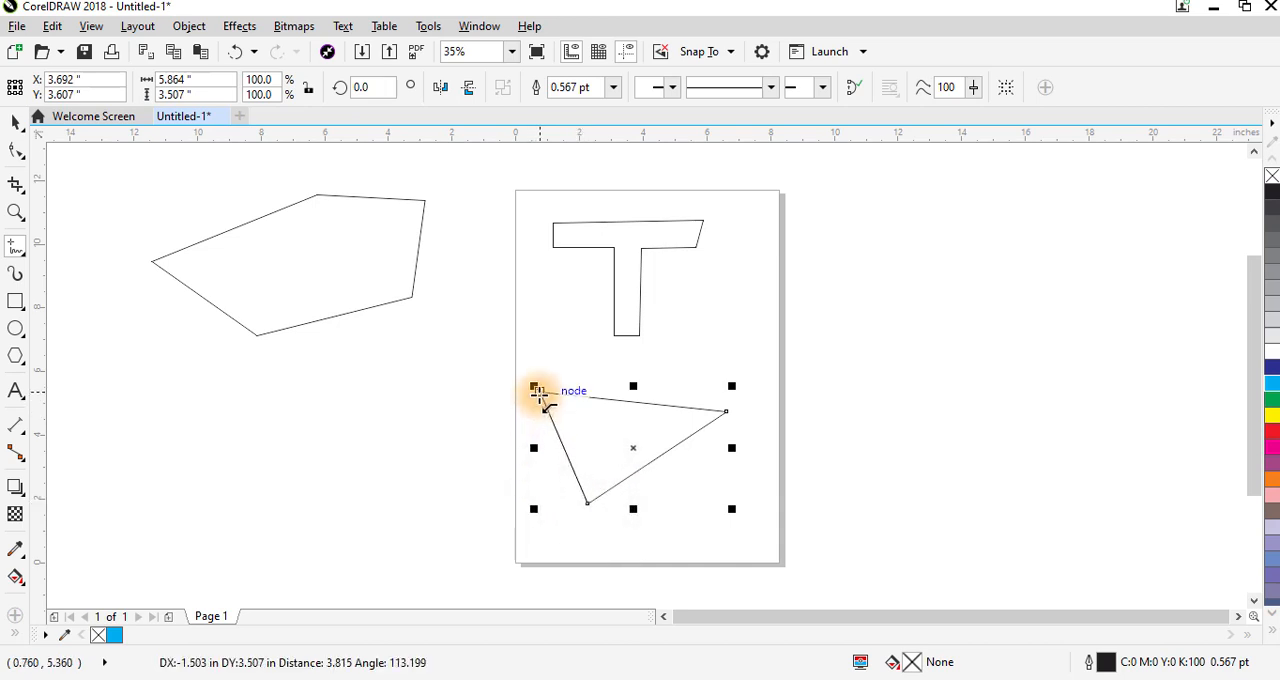
{"action": "left_click", "coordinate": [537, 391]}
{"action": "left_click", "coordinate": [15, 120]}
{"action": "left_click_drag", "start_coordinate": [632, 443], "coordinate": [333, 410]}
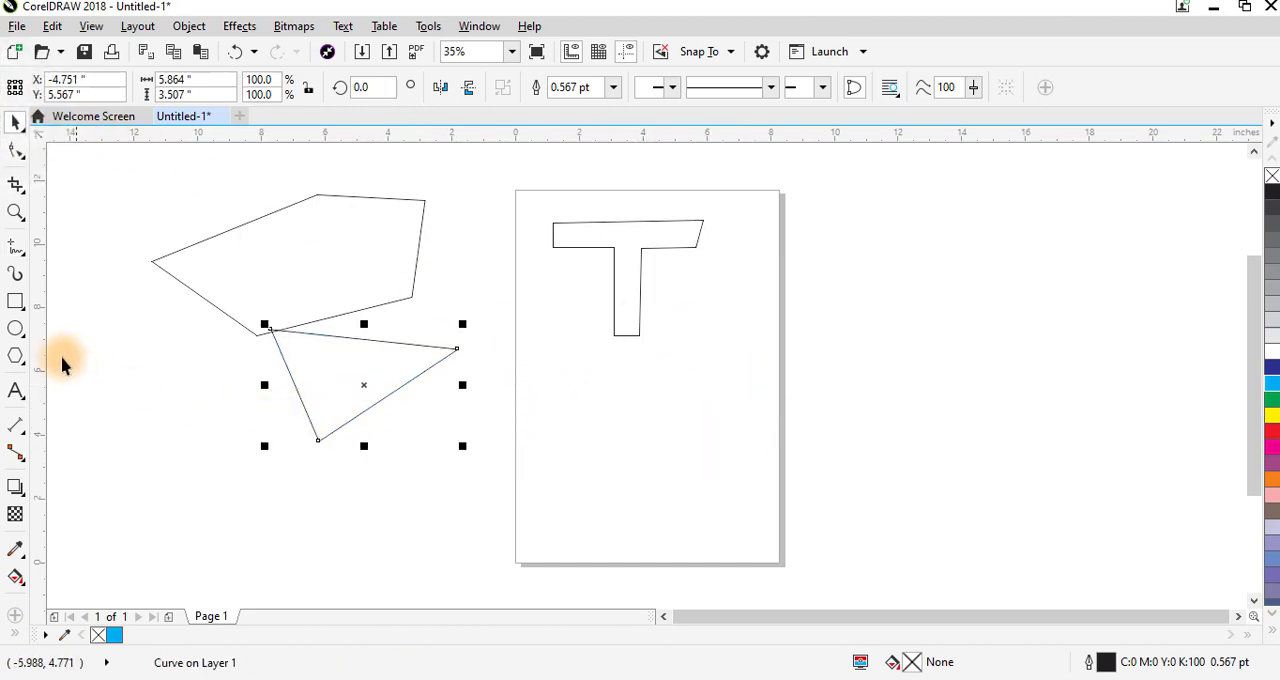
{"action": "left_click", "coordinate": [14, 247]}
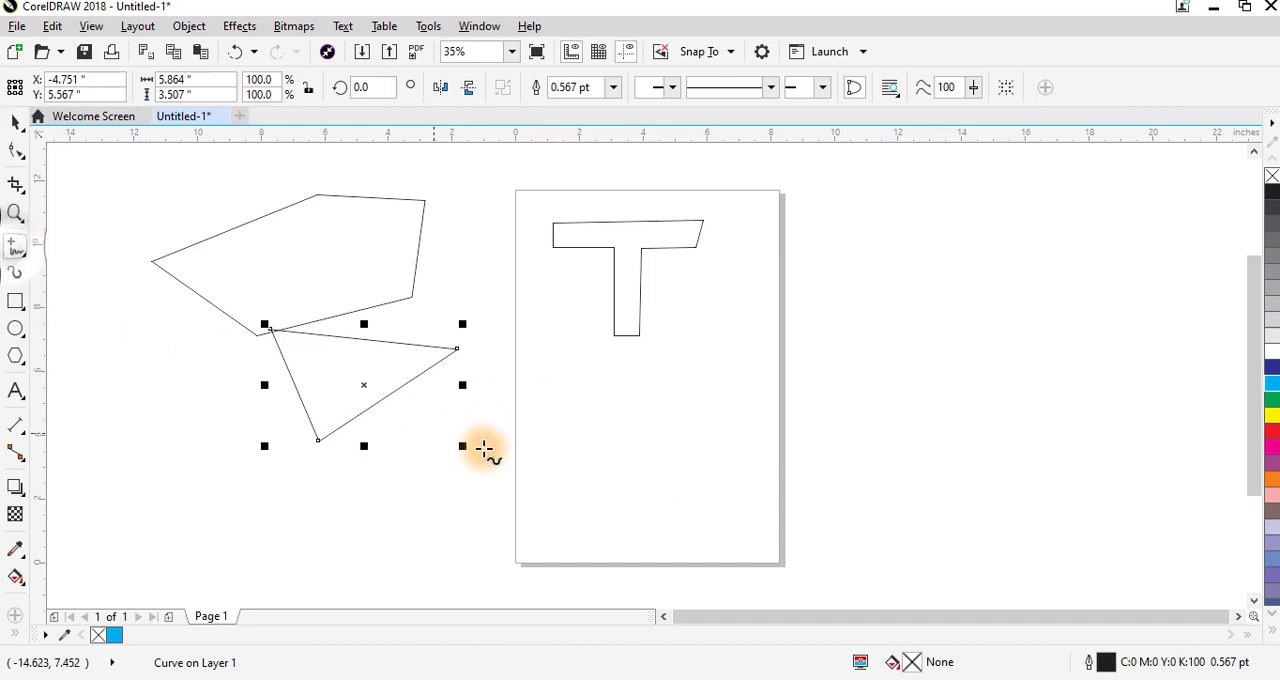
{"action": "left_click", "coordinate": [586, 402]}
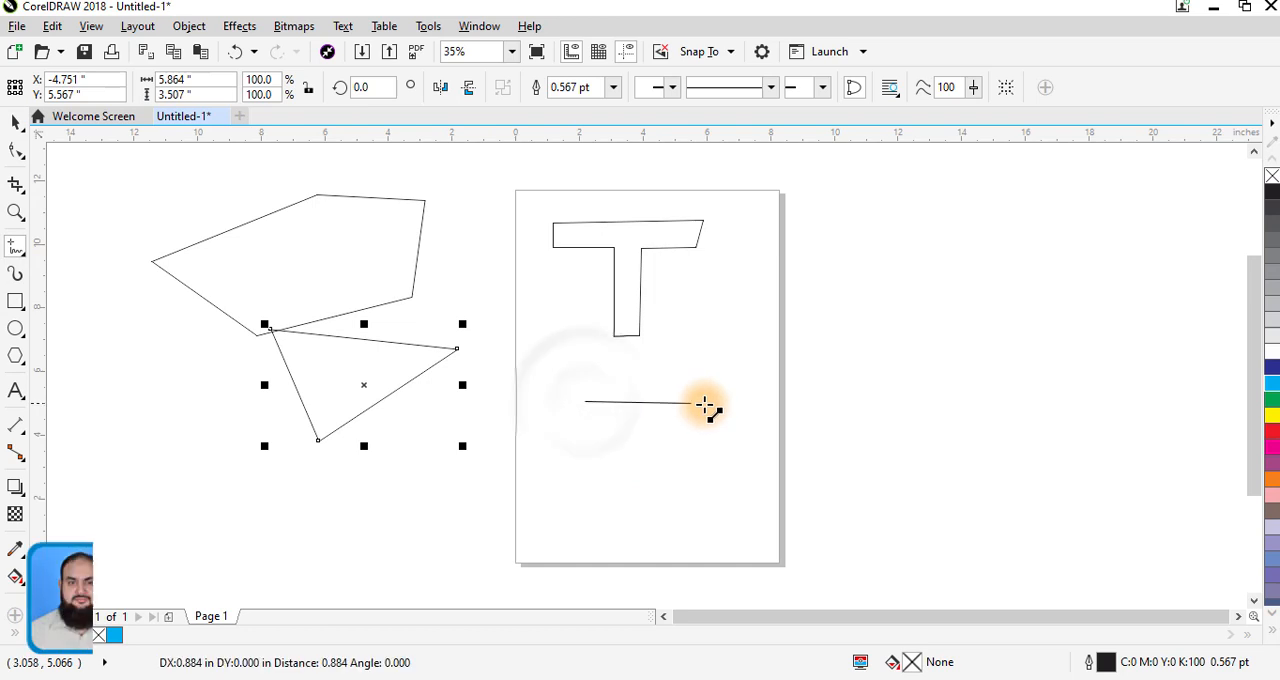
{"action": "left_click", "coordinate": [645, 395]}
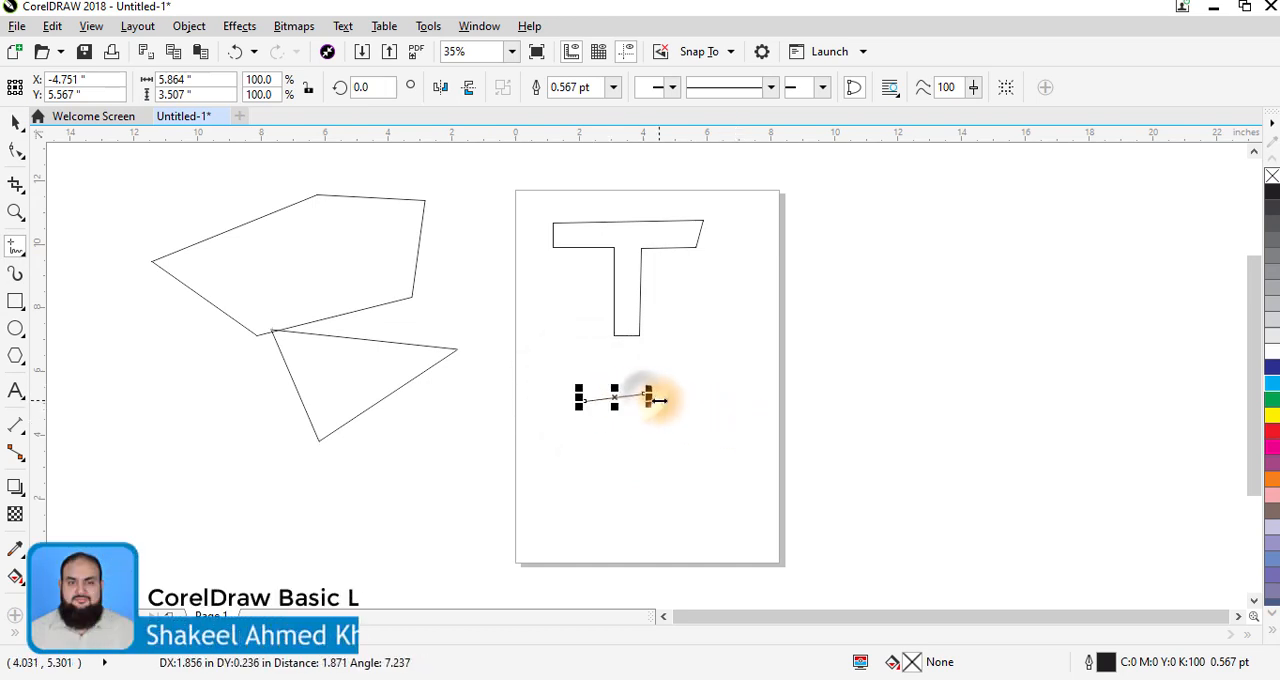
{"action": "key", "text": "Delete"}
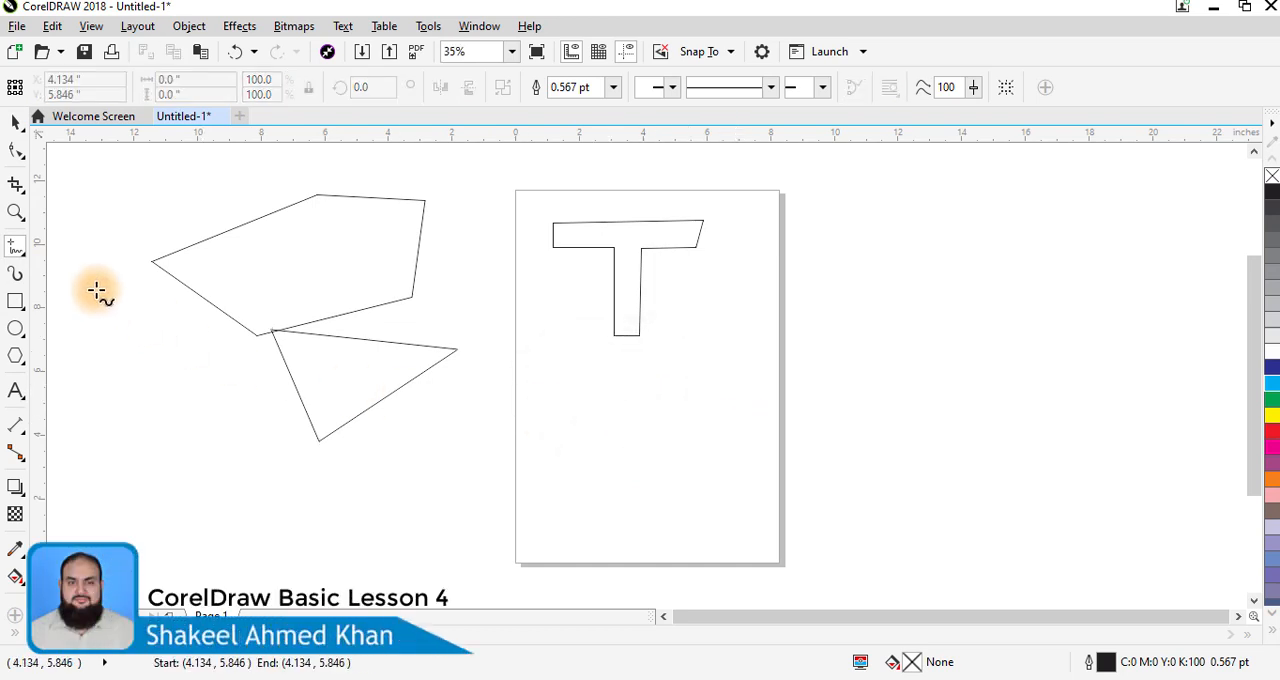
- Draw an upward-arched Bézier curve below the letter T, spanning about 4.8 inches, by pulling out the end node's control handles
{"action": "left_click", "coordinate": [14, 247]}
{"action": "left_click", "coordinate": [70, 290]}
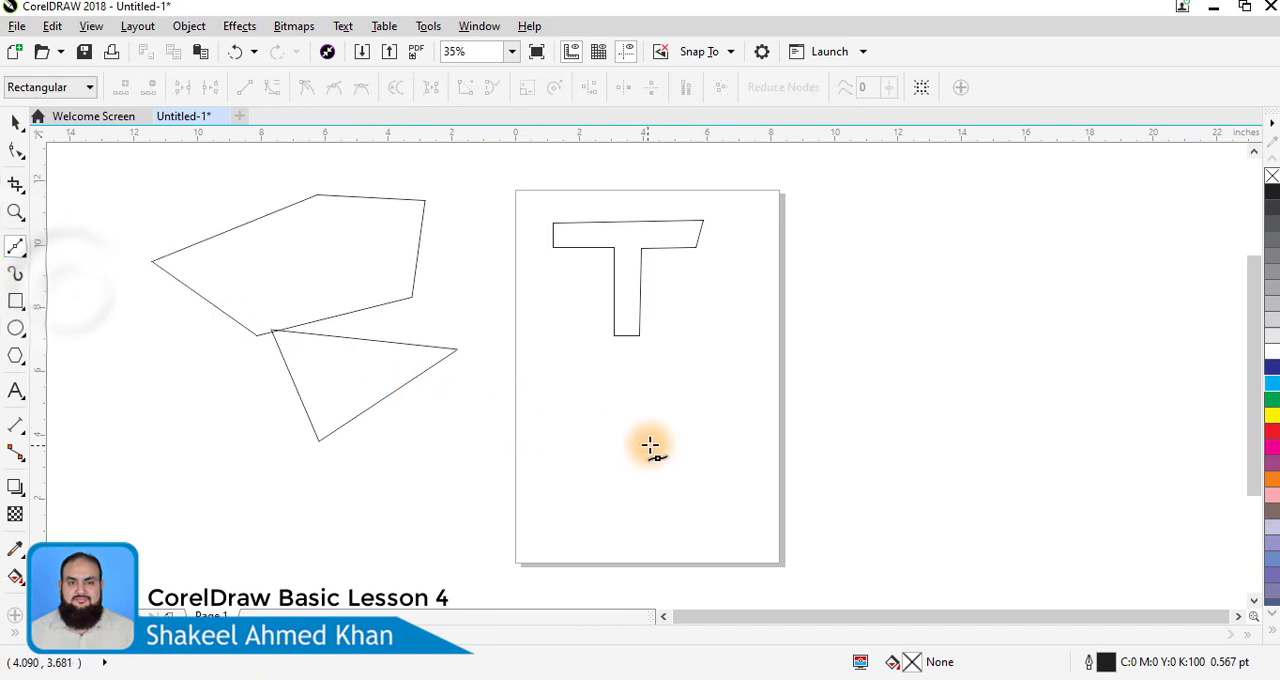
{"action": "left_click", "coordinate": [577, 406]}
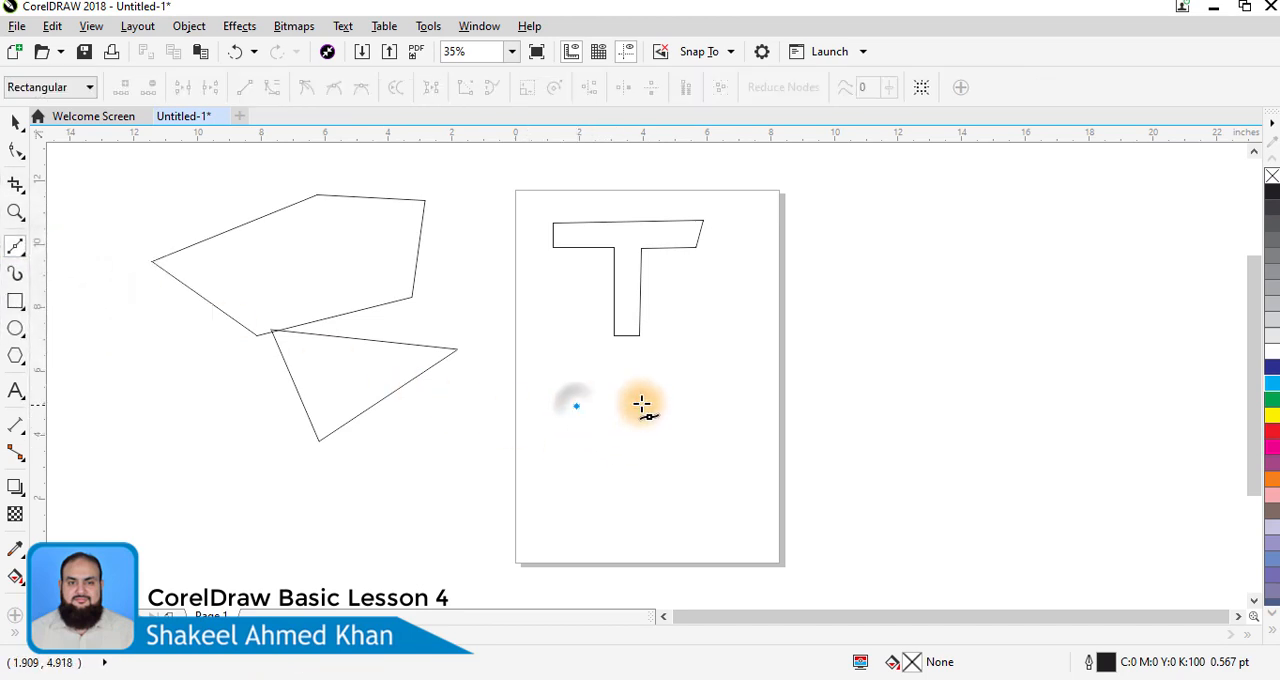
{"action": "left_click", "coordinate": [731, 403]}
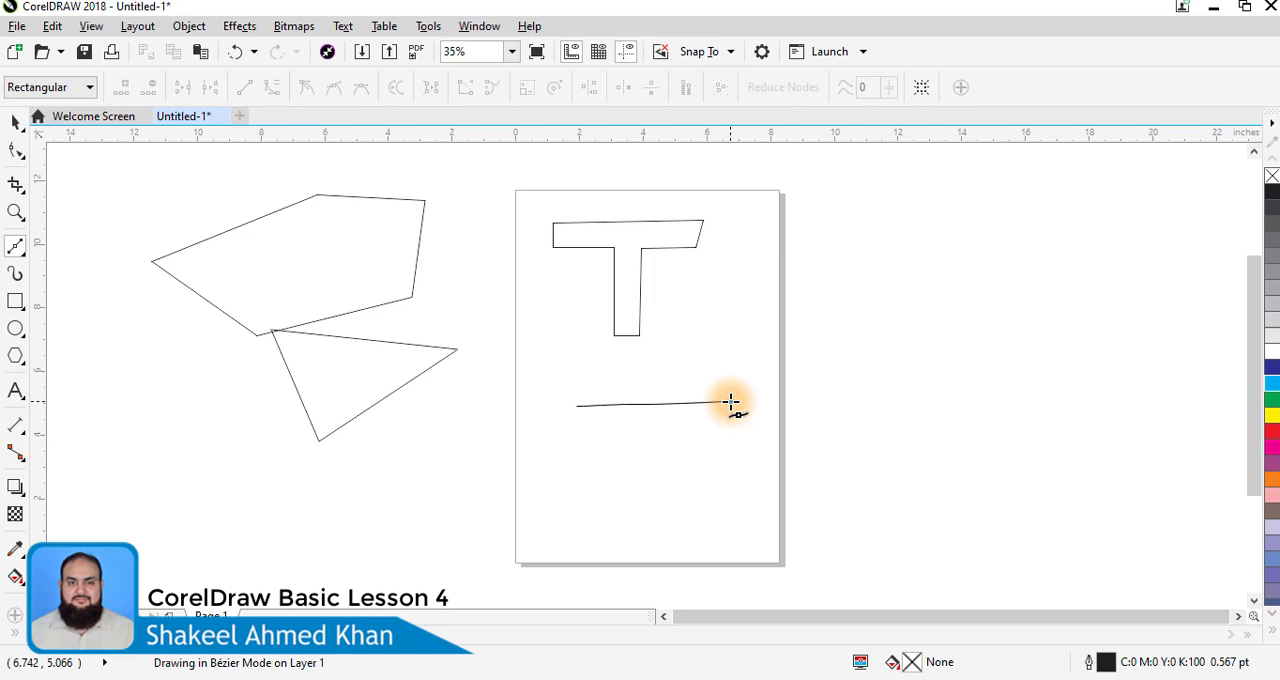
{"action": "left_click_drag", "start_coordinate": [733, 403], "coordinate": [796, 444]}
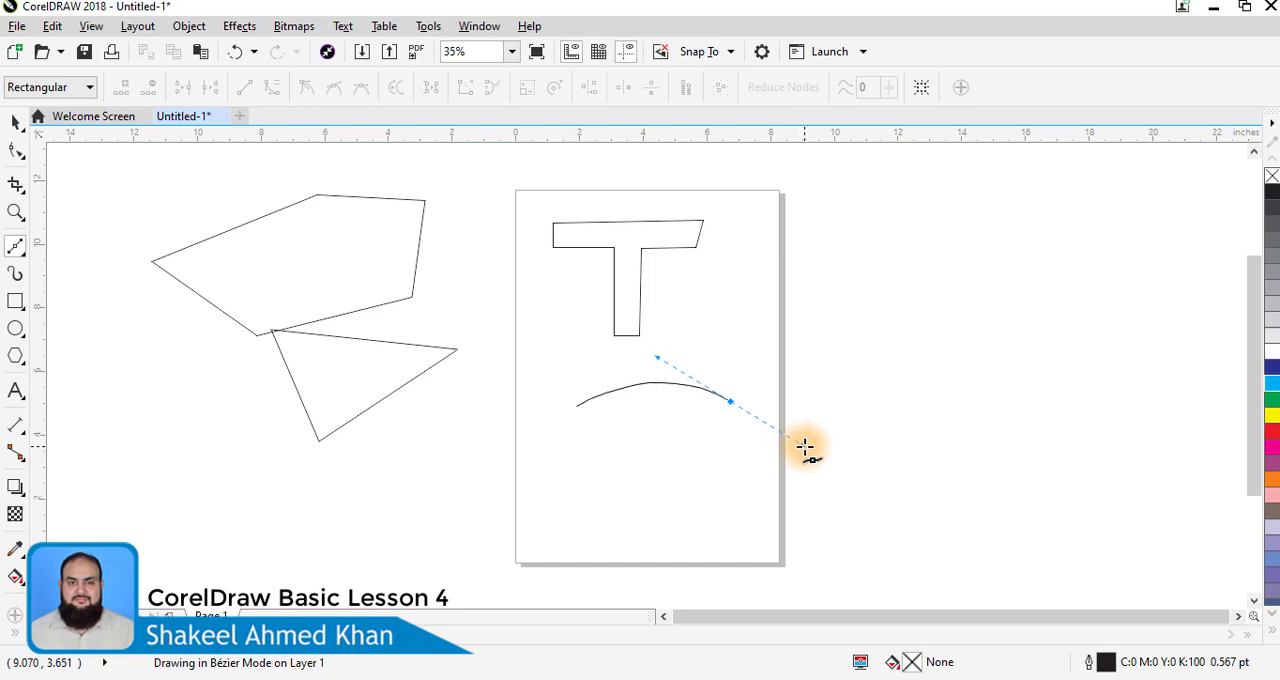
{"action": "left_click_drag", "start_coordinate": [805, 447], "coordinate": [805, 446]}
{"action": "key", "text": "space"}
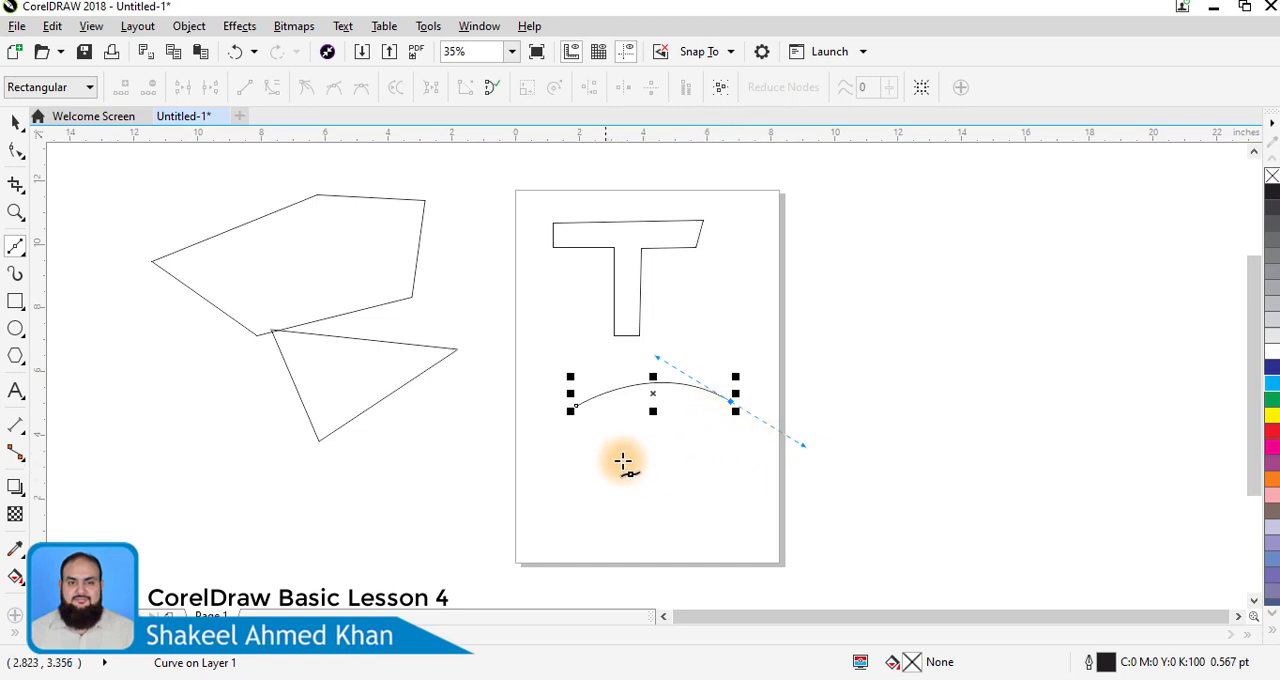
- Extend the Bézier arch below the letter T with curved segments into a closed teardrop-like shape about 6.7 inches wide
{"action": "left_click_drag", "start_coordinate": [589, 447], "coordinate": [503, 362]}
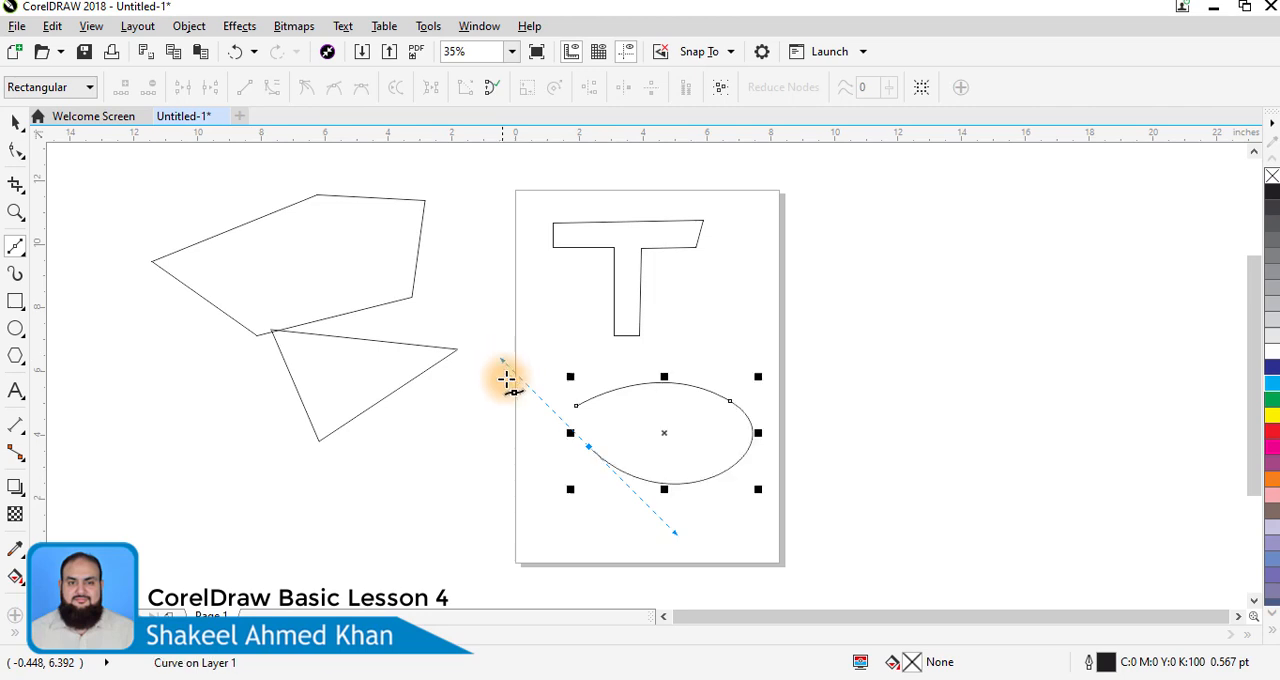
{"action": "mouse_move", "coordinate": [576, 404]}
{"action": "left_mouse_down"}
{"action": "mouse_move", "coordinate": [576, 388]}
{"action": "mouse_move", "coordinate": [527, 371]}
{"action": "mouse_move", "coordinate": [560, 399]}
{"action": "mouse_move", "coordinate": [591, 408]}
{"action": "mouse_move", "coordinate": [598, 392]}
{"action": "mouse_move", "coordinate": [562, 404]}
{"action": "mouse_move", "coordinate": [563, 425]}
{"action": "mouse_move", "coordinate": [569, 395]}
{"action": "mouse_move", "coordinate": [536, 333]}
{"action": "mouse_move", "coordinate": [553, 409]}
{"action": "left_mouse_up"}
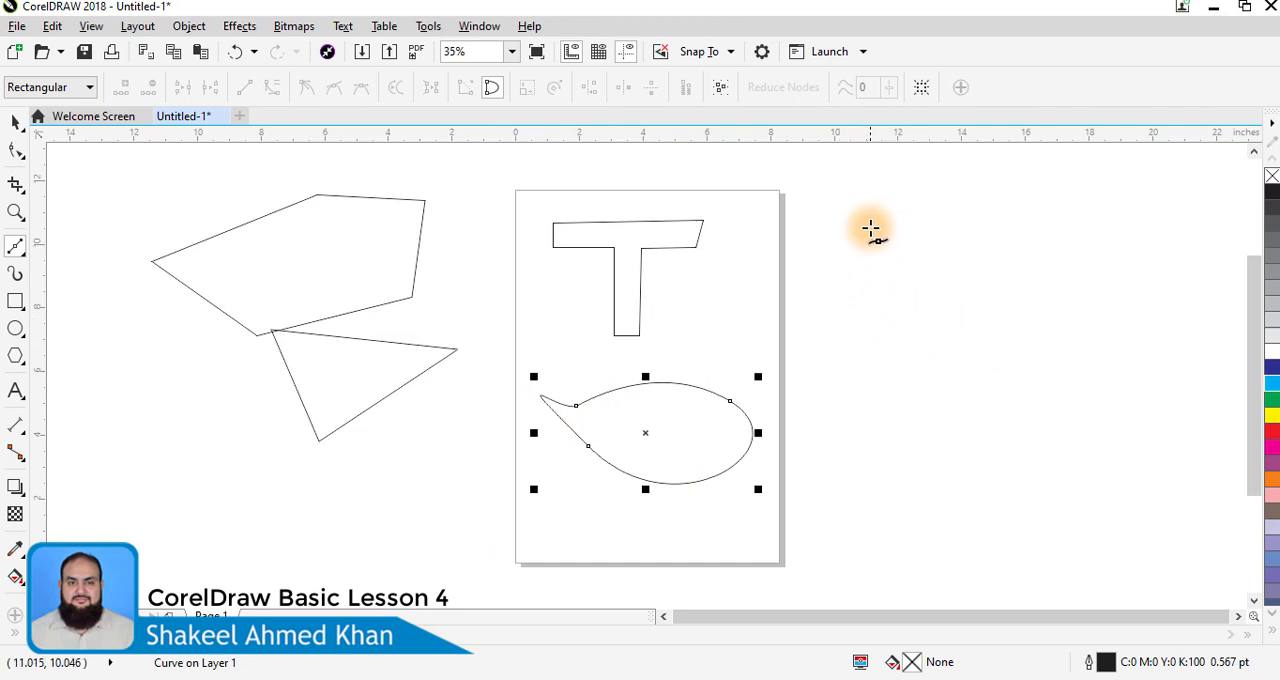
- Draw a closed wavy ribbon about 8.1 by 2.6 inches with curved Bézier segments in the empty area beside the page
{"action": "left_click", "coordinate": [810, 307]}
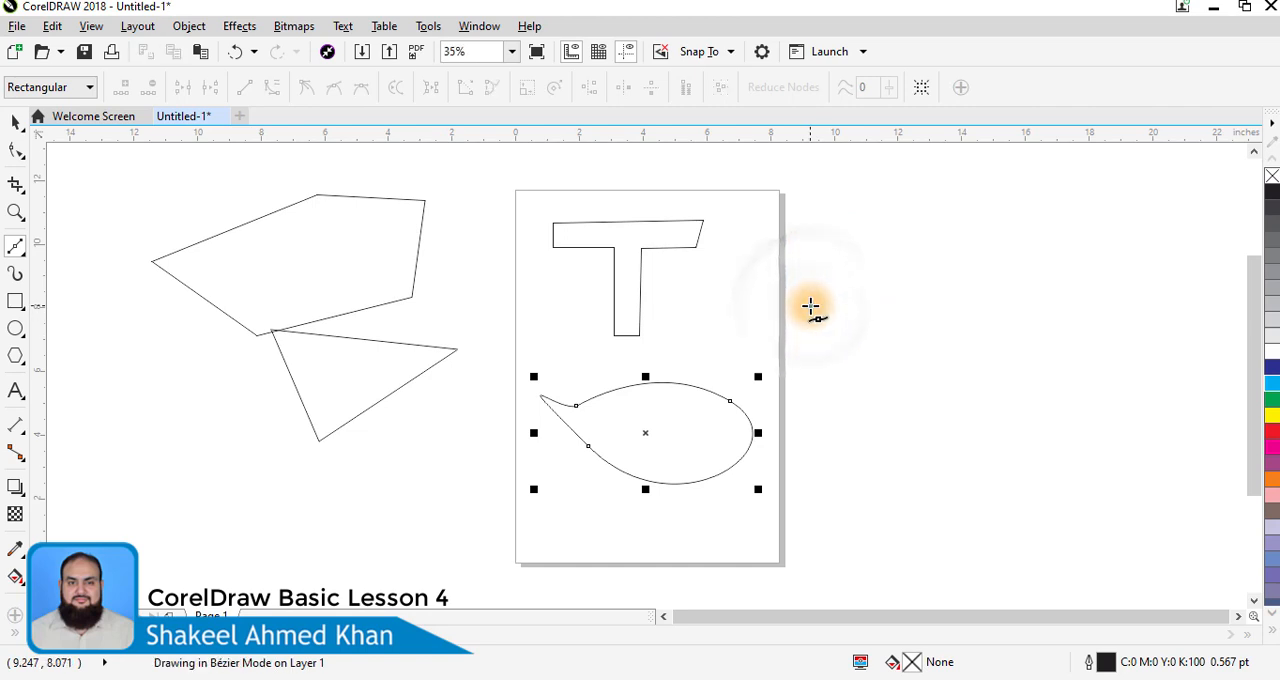
{"action": "left_click", "coordinate": [923, 309]}
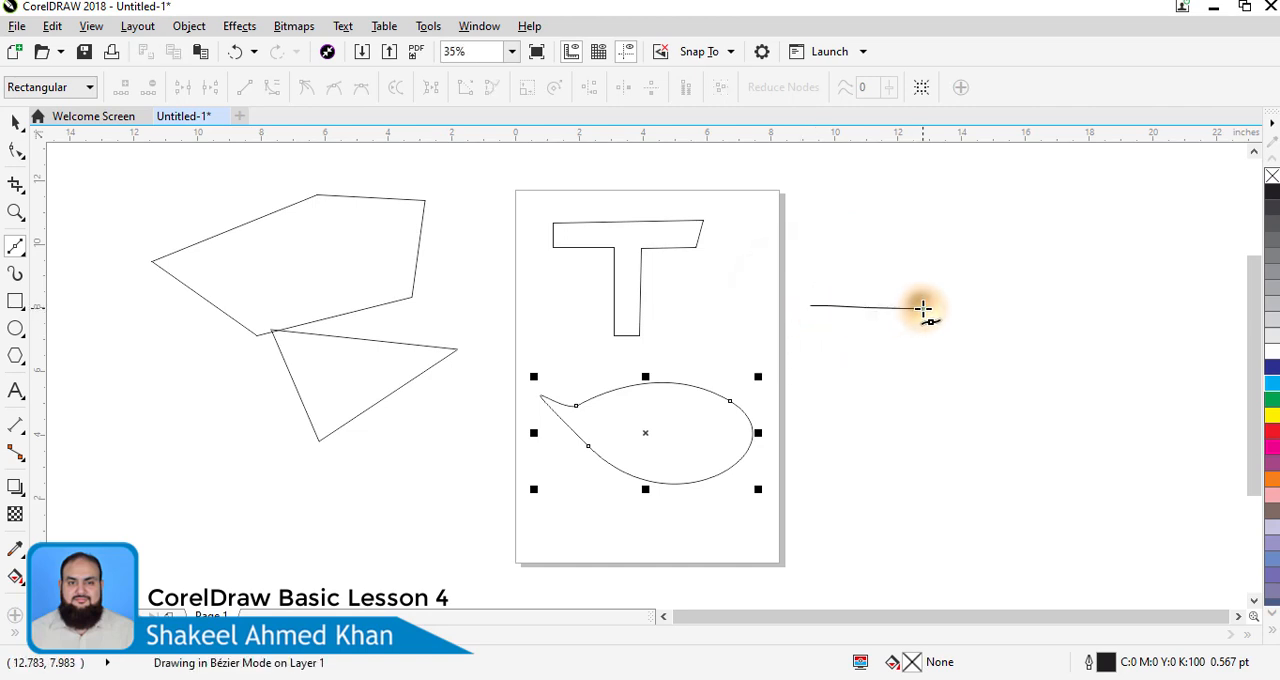
{"action": "left_click_drag", "start_coordinate": [923, 309], "coordinate": [987, 268]}
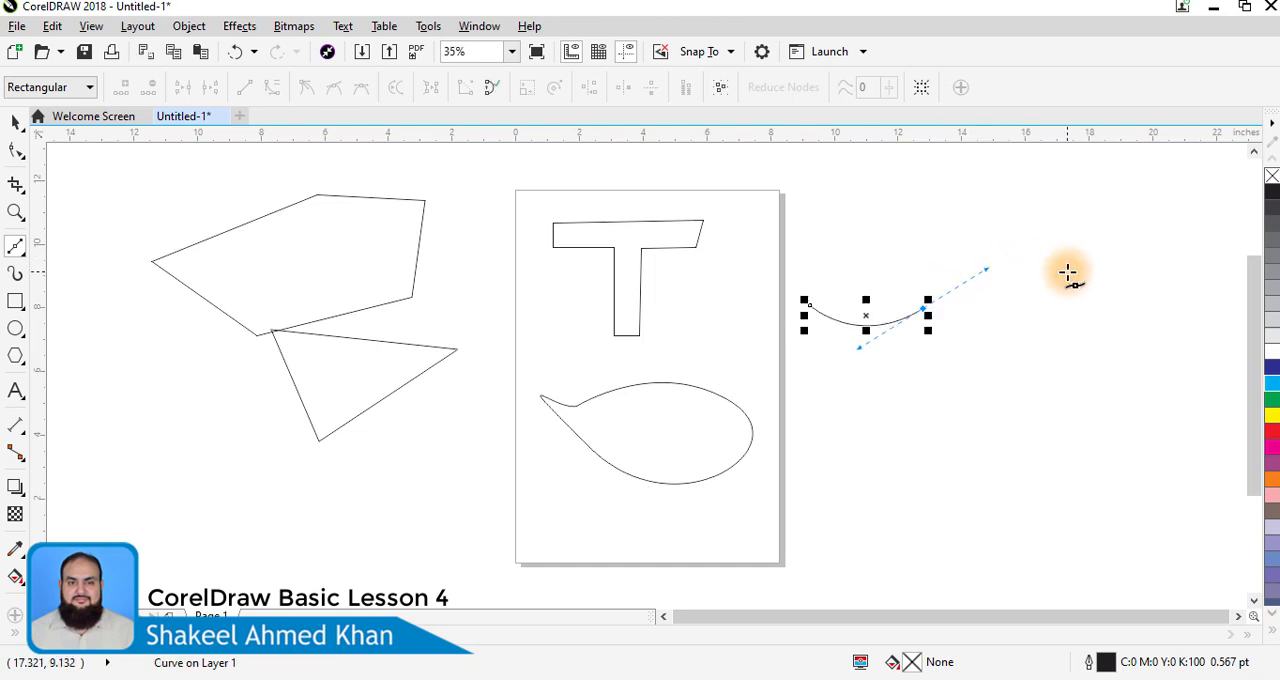
{"action": "mouse_move", "coordinate": [1055, 273]}
{"action": "left_mouse_down"}
{"action": "mouse_move", "coordinate": [1087, 295]}
{"action": "mouse_move", "coordinate": [1108, 286]}
{"action": "left_mouse_up"}
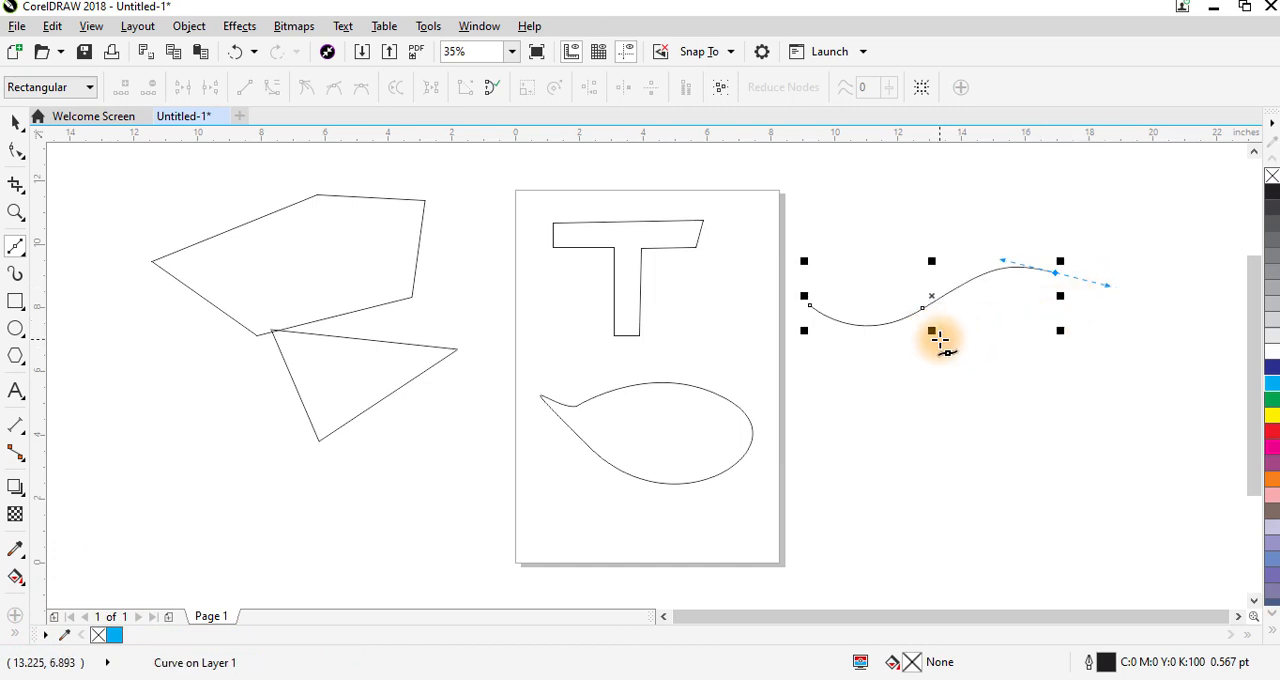
{"action": "left_click_drag", "start_coordinate": [933, 324], "coordinate": [890, 391]}
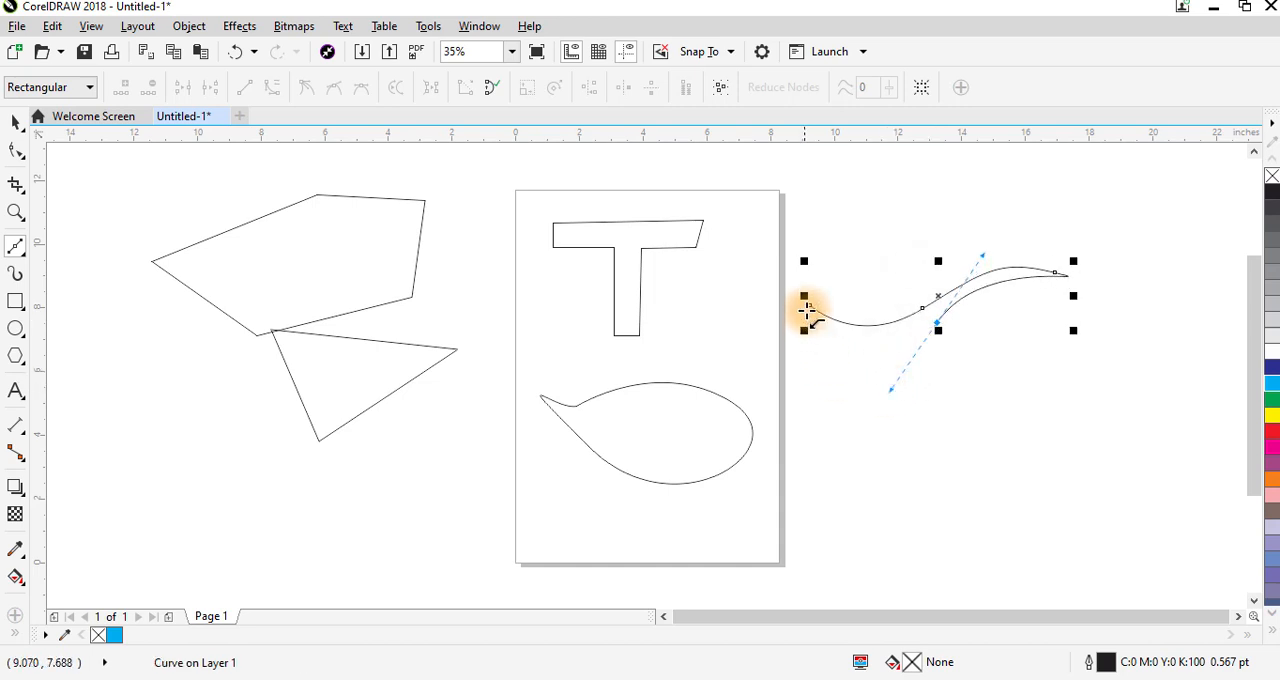
{"action": "mouse_move", "coordinate": [812, 305]}
{"action": "left_mouse_down"}
{"action": "mouse_move", "coordinate": [806, 264]}
{"action": "mouse_move", "coordinate": [783, 300]}
{"action": "mouse_move", "coordinate": [808, 316]}
{"action": "left_mouse_up"}
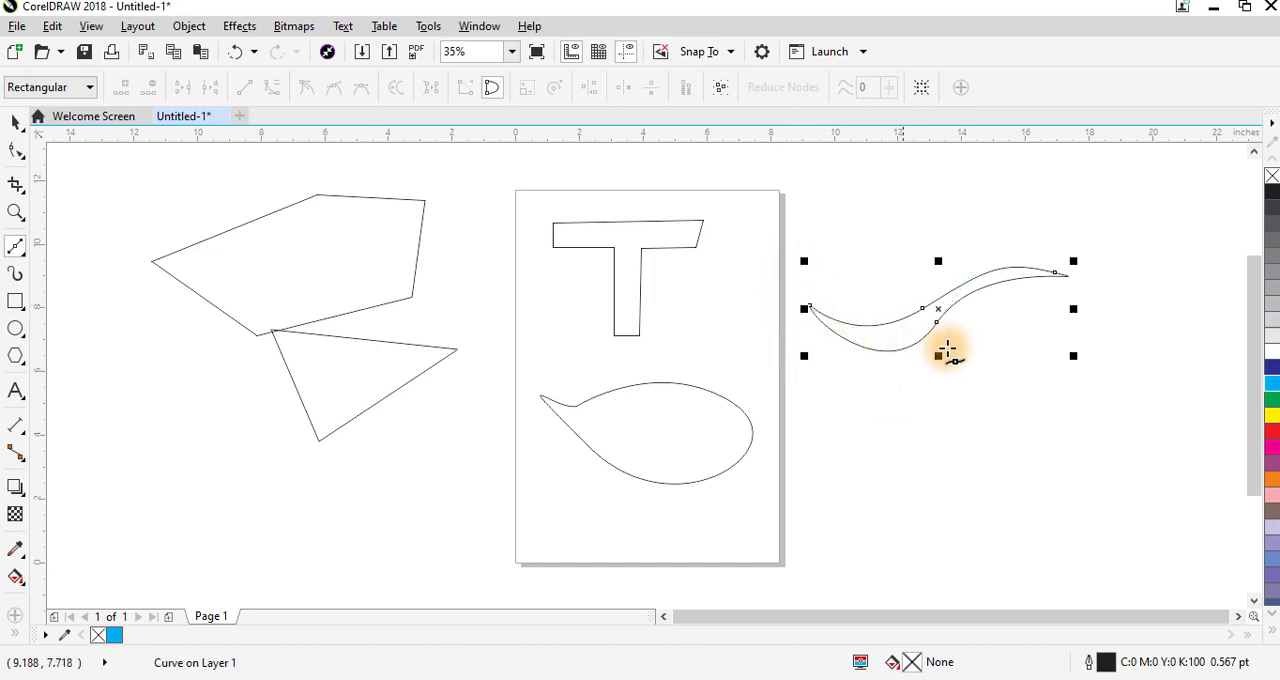
- Fill the wavy ribbon with red (C:0 M:100 Y:100 K:0) and keep it selected
{"action": "left_click", "coordinate": [15, 121]}
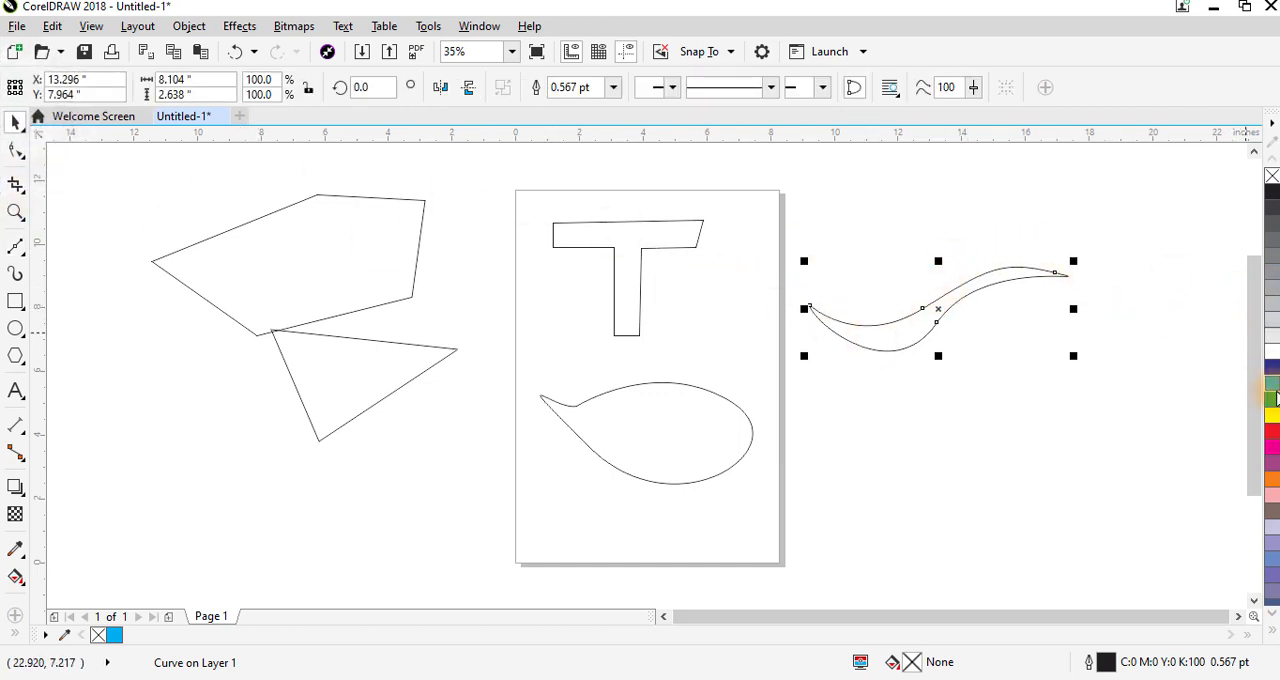
{"action": "left_click", "coordinate": [1272, 432]}
{"action": "left_click", "coordinate": [1082, 413]}
{"action": "left_click", "coordinate": [924, 314]}
- Remove the red ribbon's outline and repeatedly duplicate it straight down at about 1.28-inch spacing to make a stack of six ribbons
{"action": "left_click_drag", "start_coordinate": [1272, 177], "coordinate": [946, 357]}
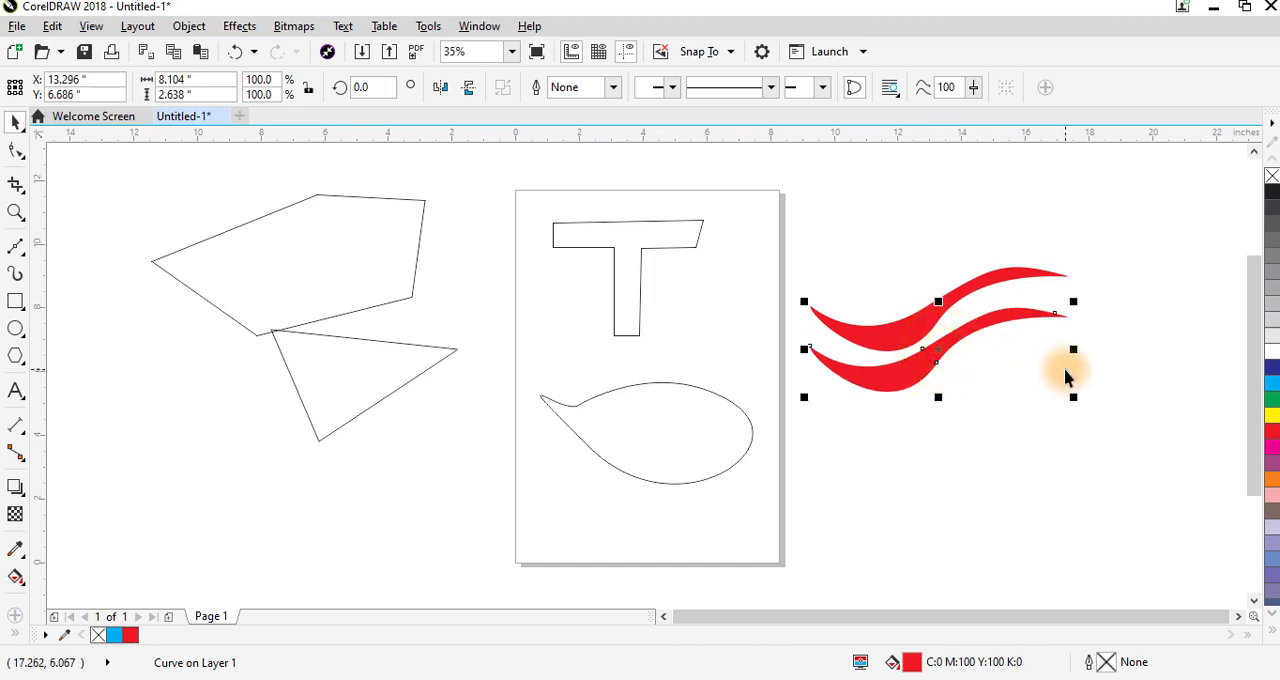
{"action": "key", "text": "ctrl+r"}
{"action": "key", "text": "ctrl+r"}
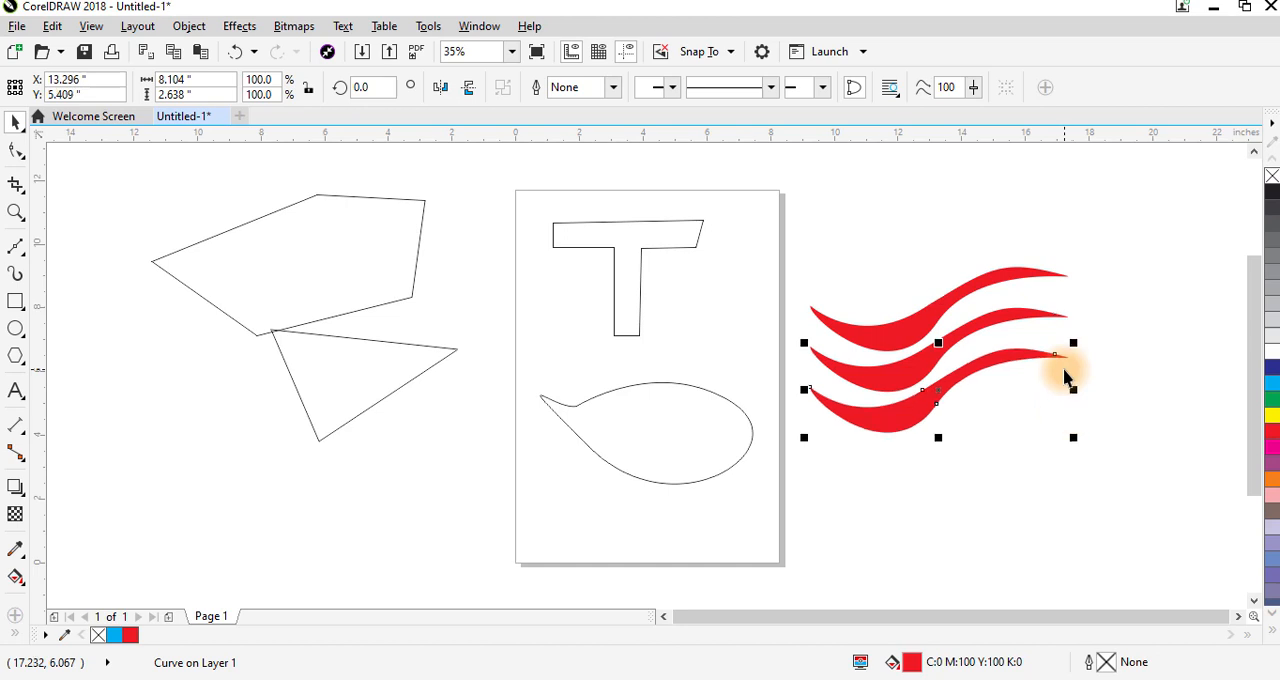
{"action": "key", "text": "ctrl+r"}
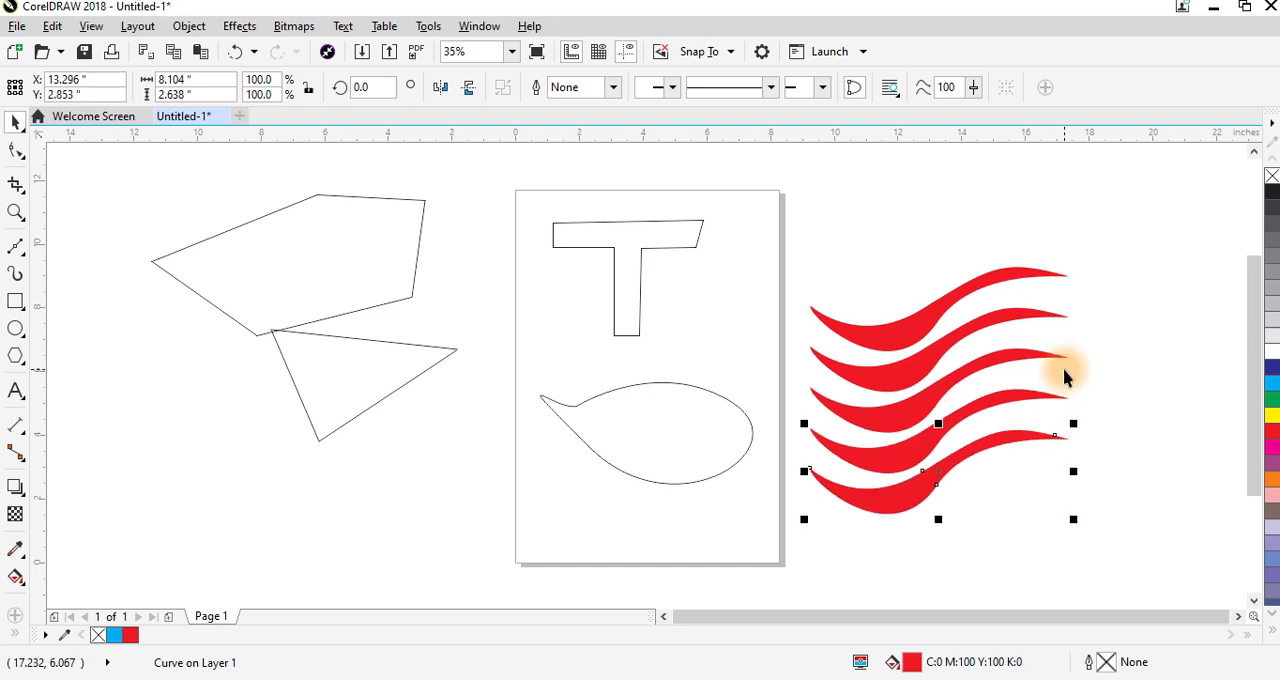
{"action": "key", "text": "ctrl+r"}
{"action": "left_click", "coordinate": [1105, 340]}
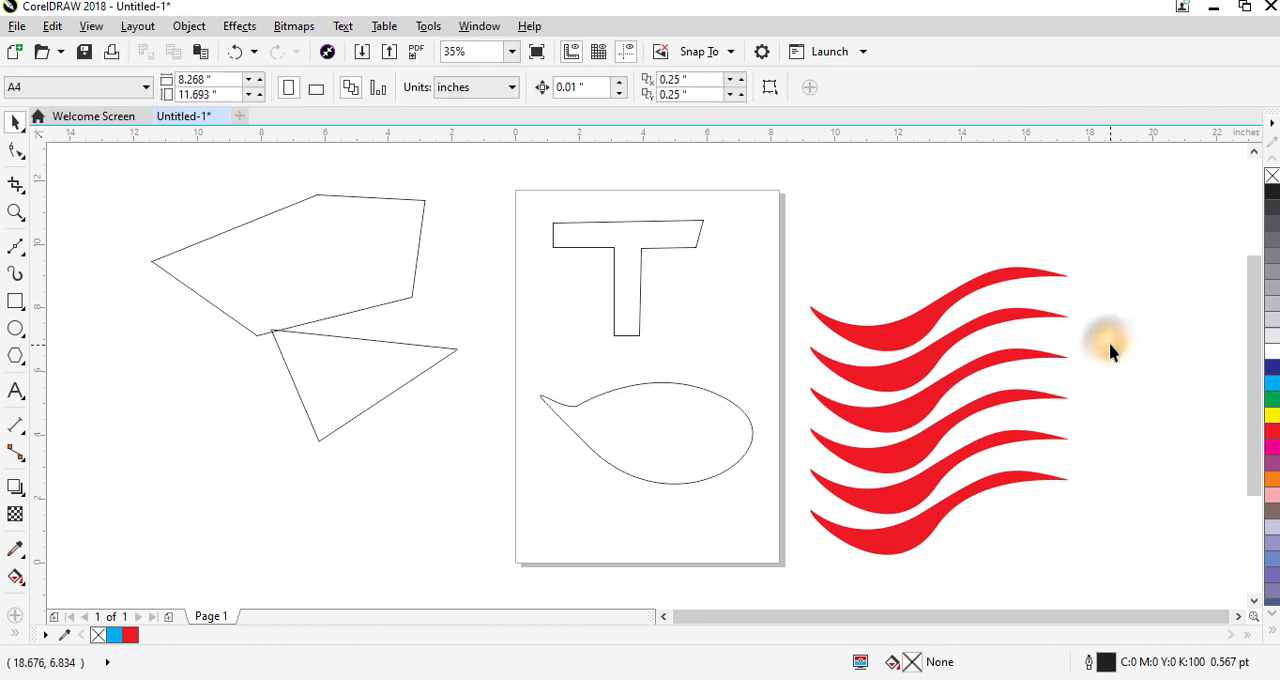
{"action": "left_click", "coordinate": [14, 247]}
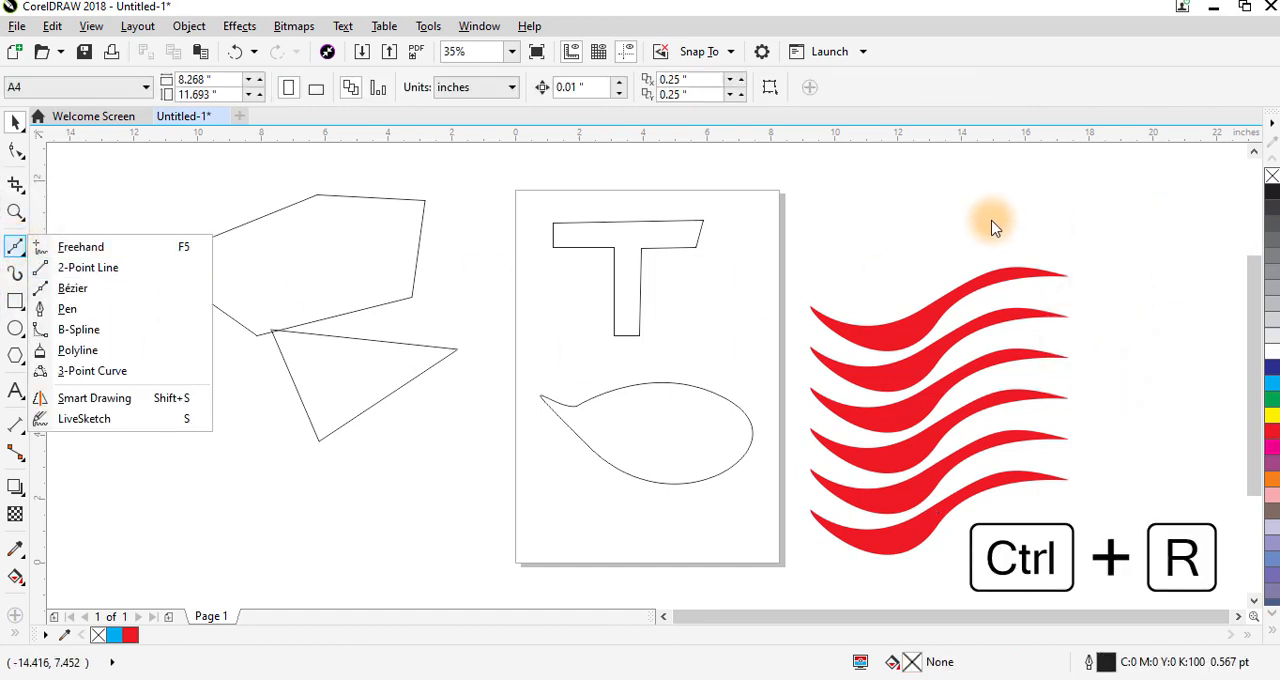
{"action": "left_click", "coordinate": [827, 252]}
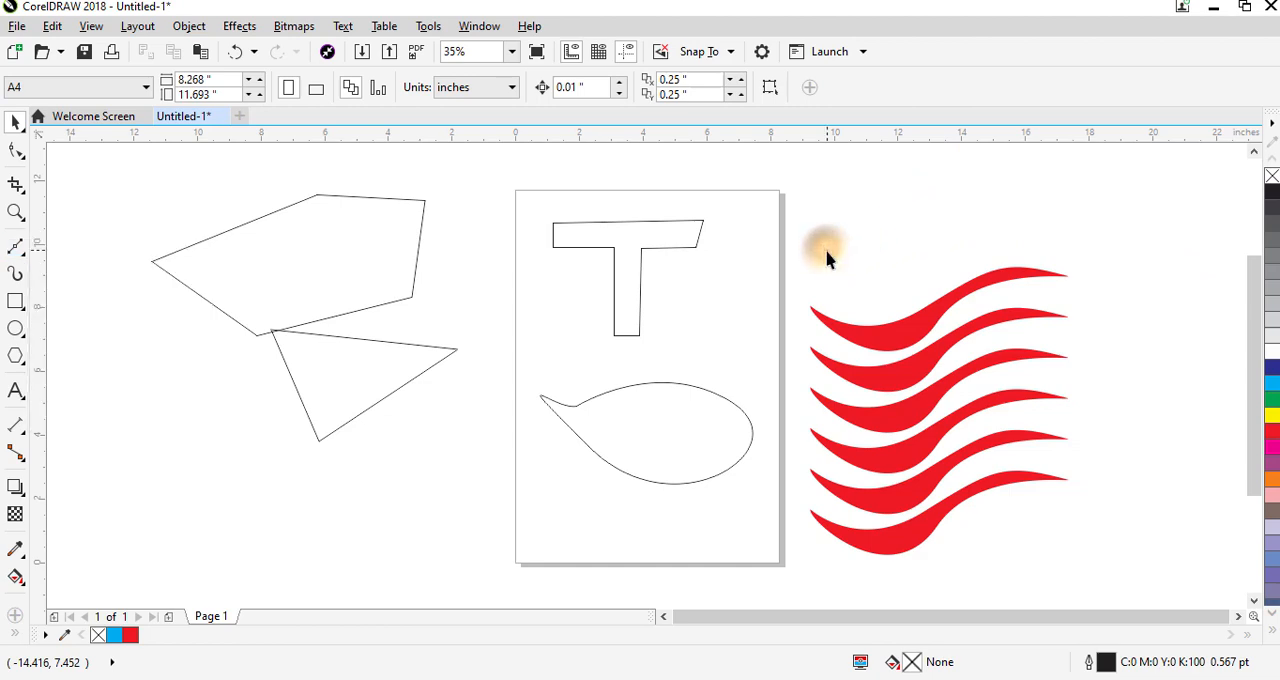
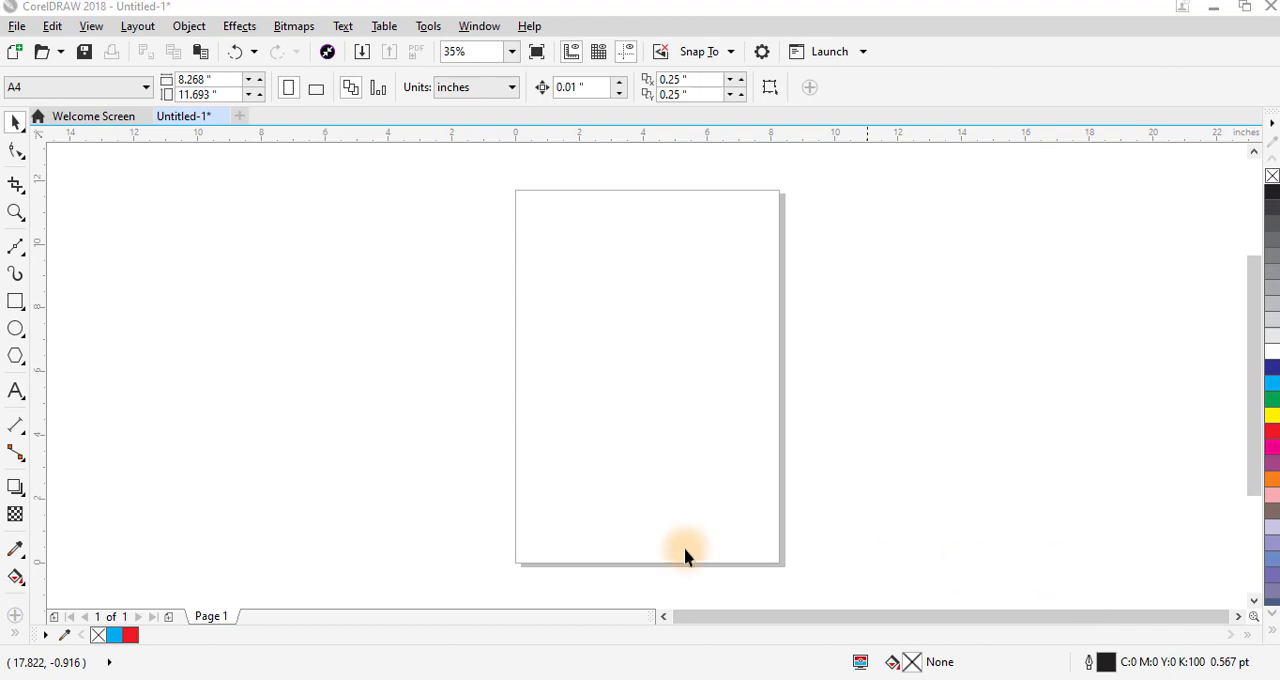
- Draw a rectangle on the page and set its size to 5 inches wide by 7 inches high
{"action": "left_click", "coordinate": [15, 301]}
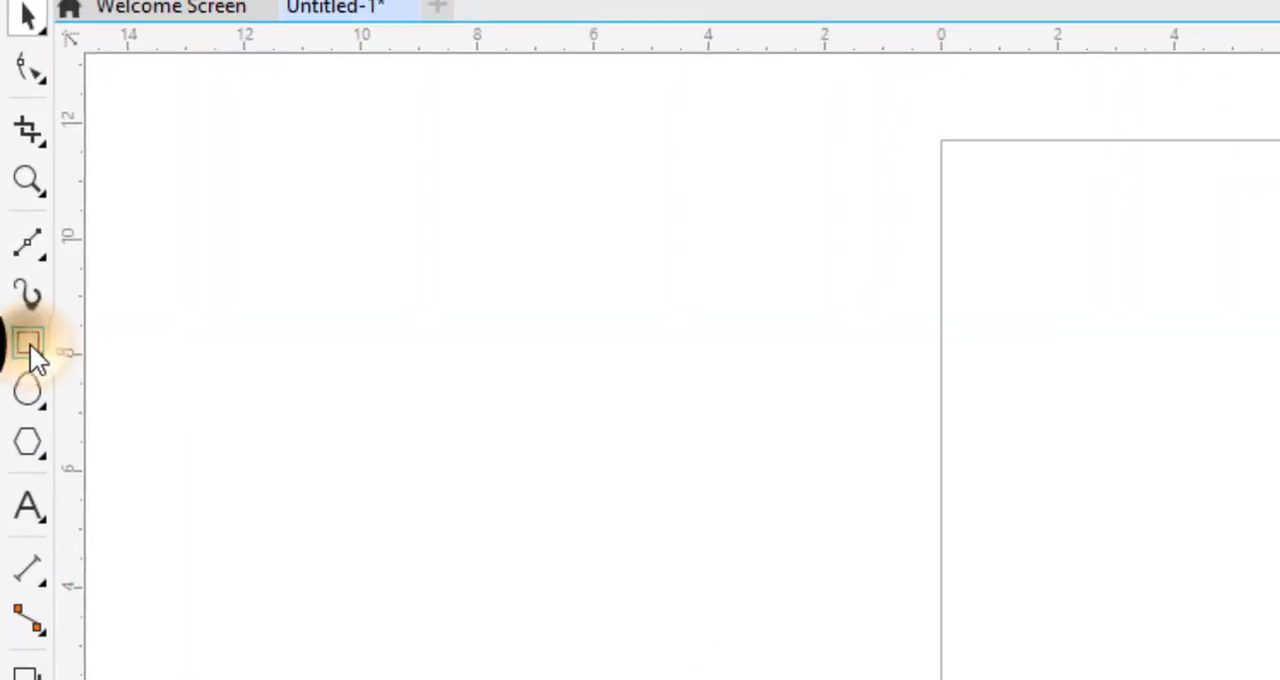
{"action": "left_click_drag", "start_coordinate": [587, 253], "coordinate": [671, 398]}
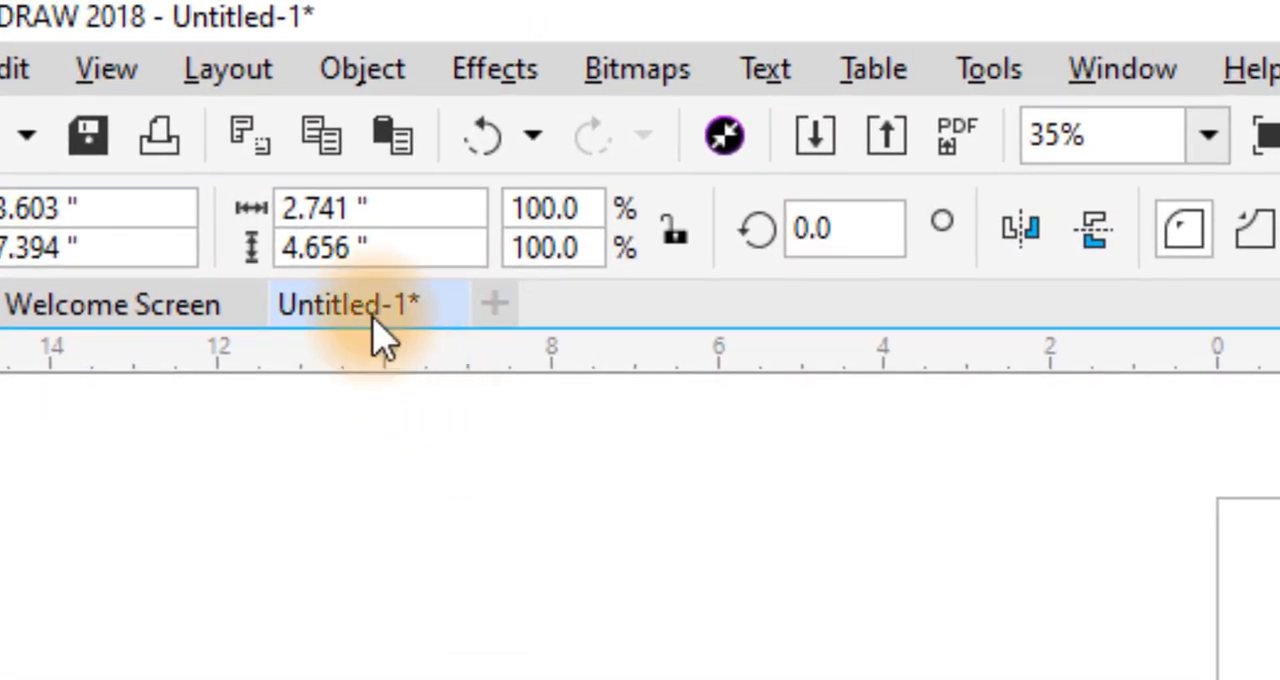
{"action": "left_click", "coordinate": [315, 208]}
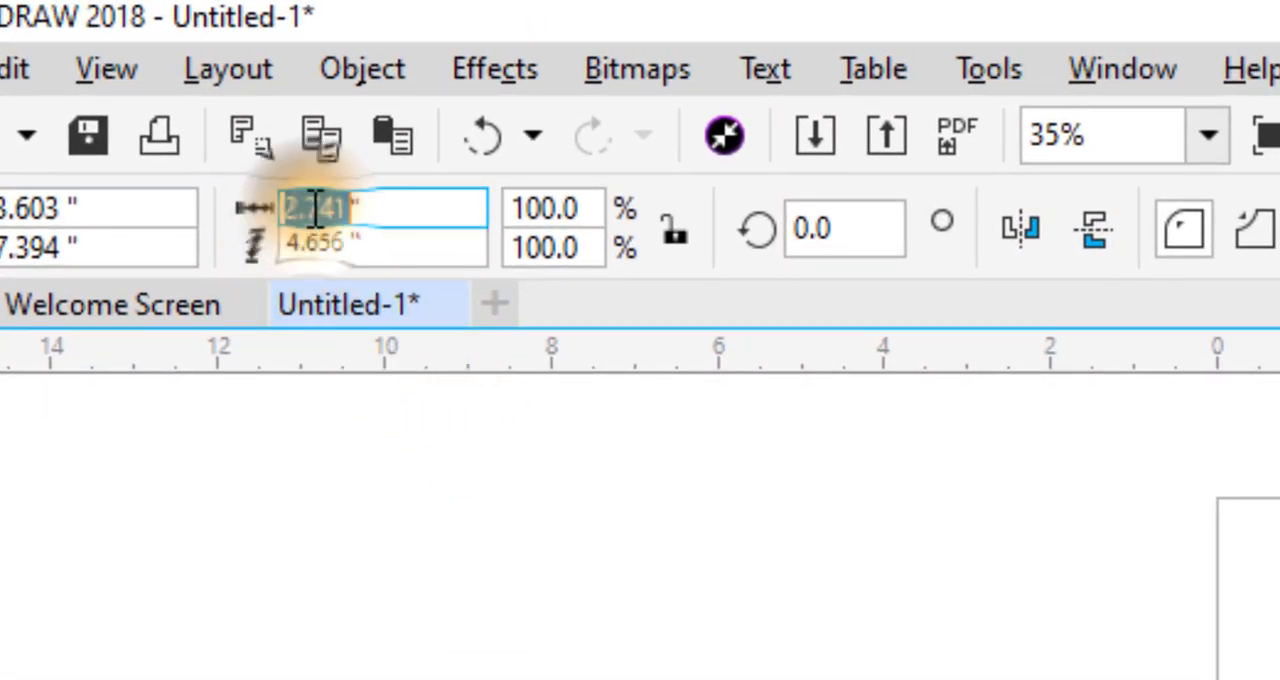
{"action": "type", "text": "5"}
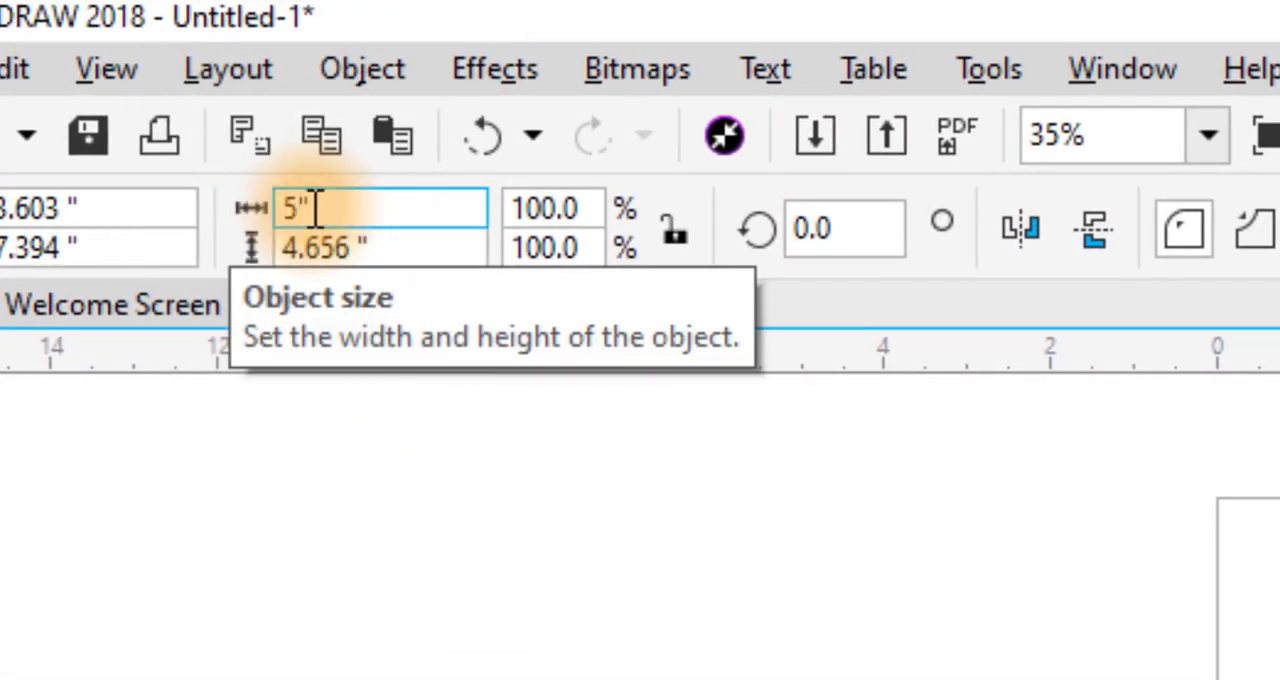
{"action": "left_click", "coordinate": [311, 248]}
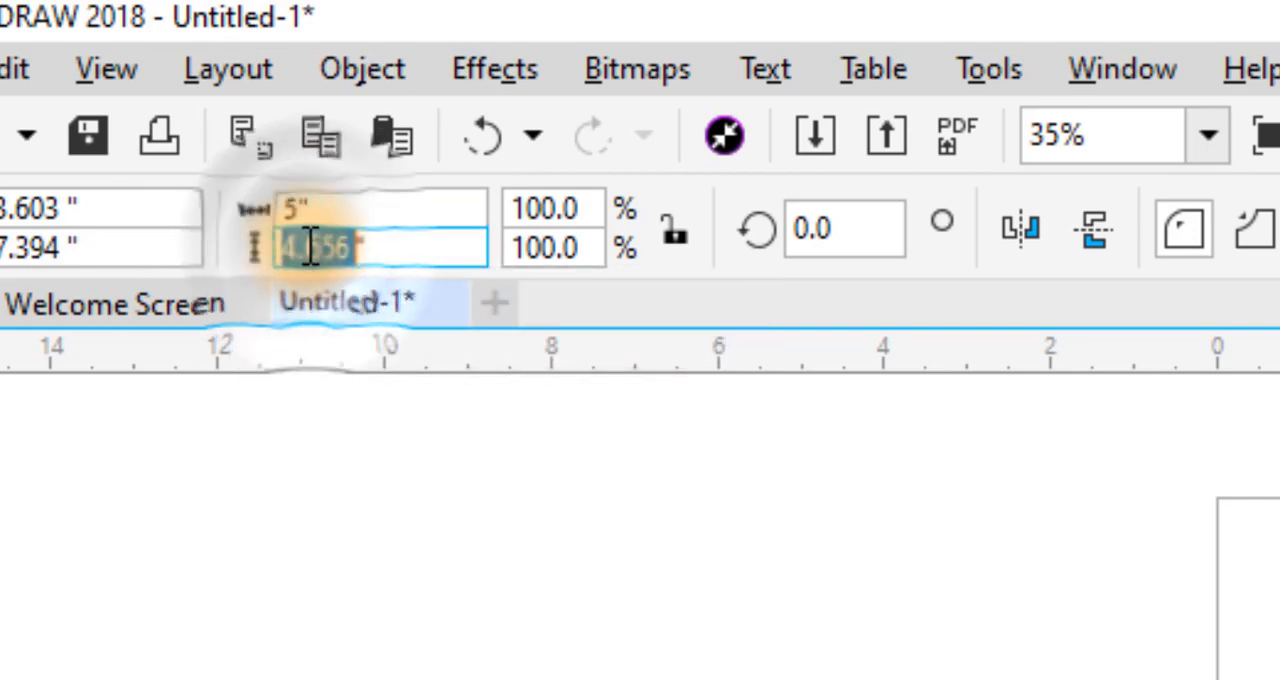
{"action": "type", "text": "7"}
{"action": "key", "text": "Return"}
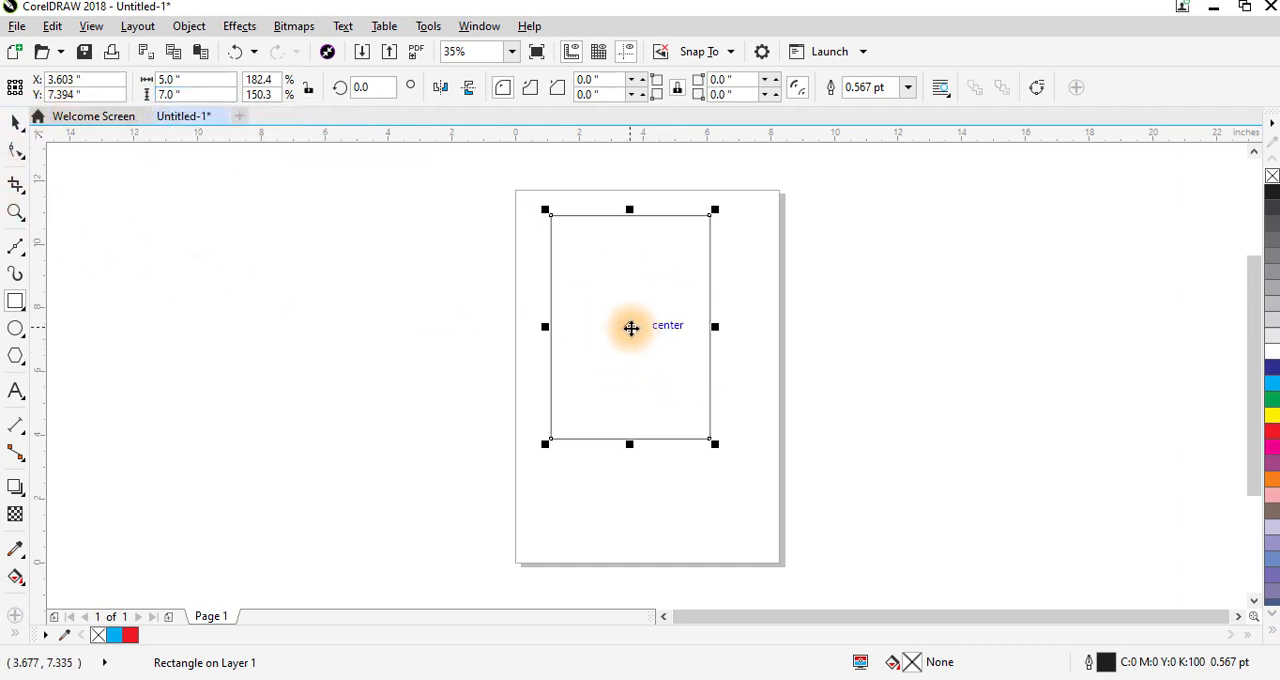
- Move the 5 by 7 inch rectangle away, including off the page, and centre it on the page each time
{"action": "left_click", "coordinate": [15, 120]}
{"action": "left_click_drag", "start_coordinate": [631, 324], "coordinate": [598, 310]}
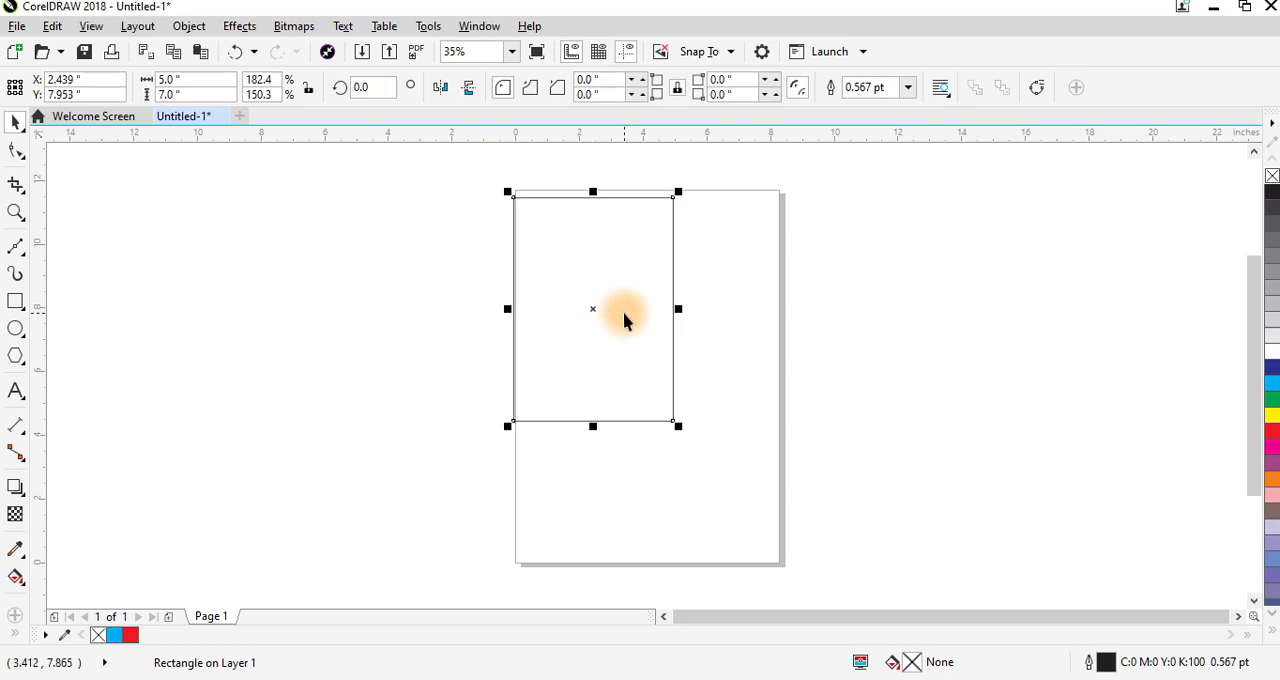
{"action": "key", "text": "p"}
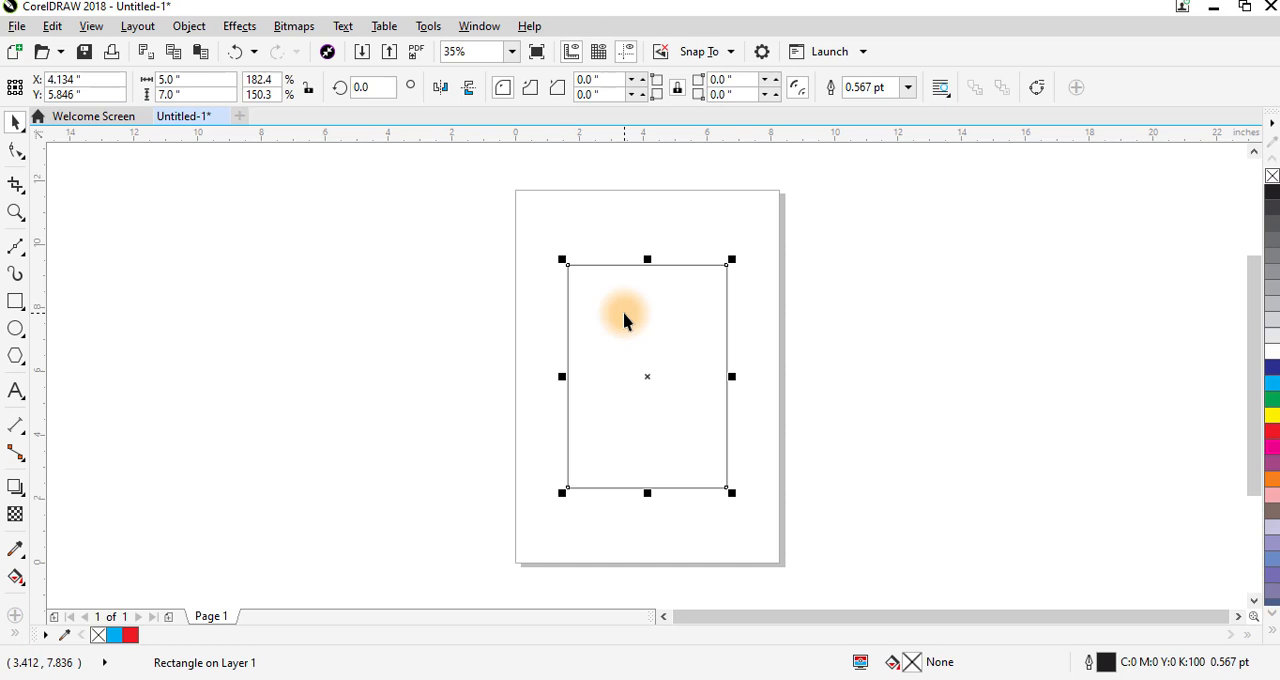
{"action": "left_click_drag", "start_coordinate": [647, 376], "coordinate": [274, 289]}
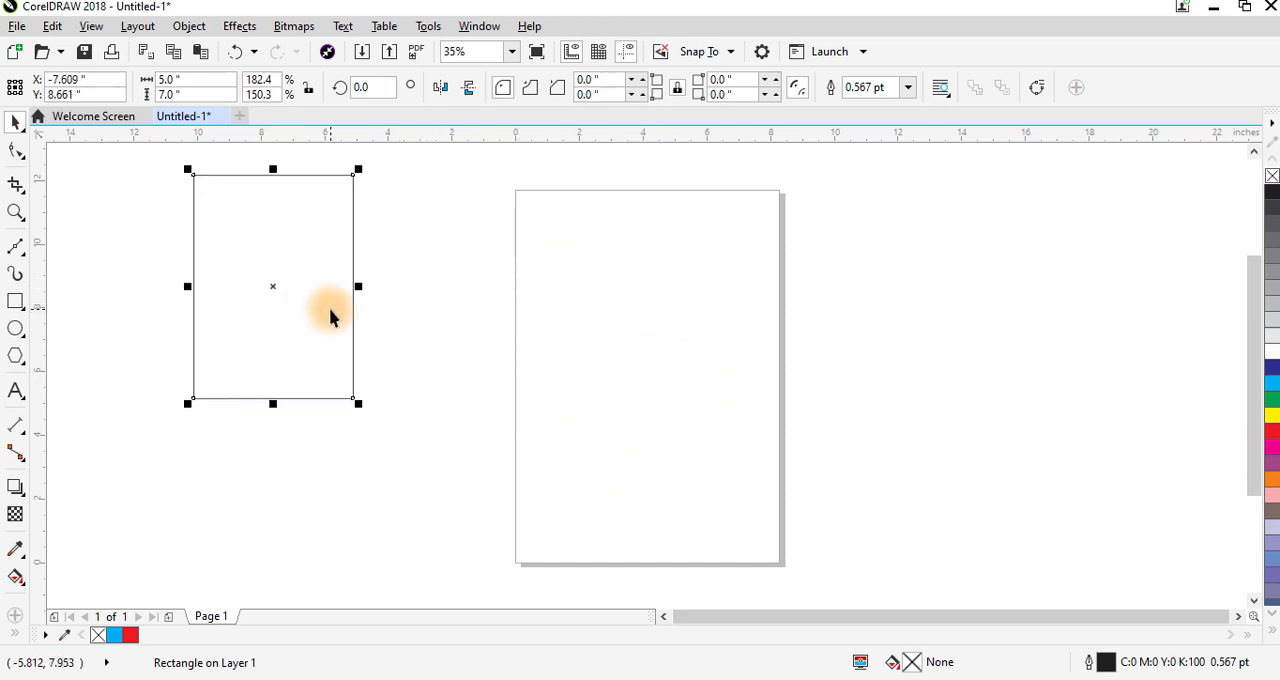
{"action": "key", "text": "p"}
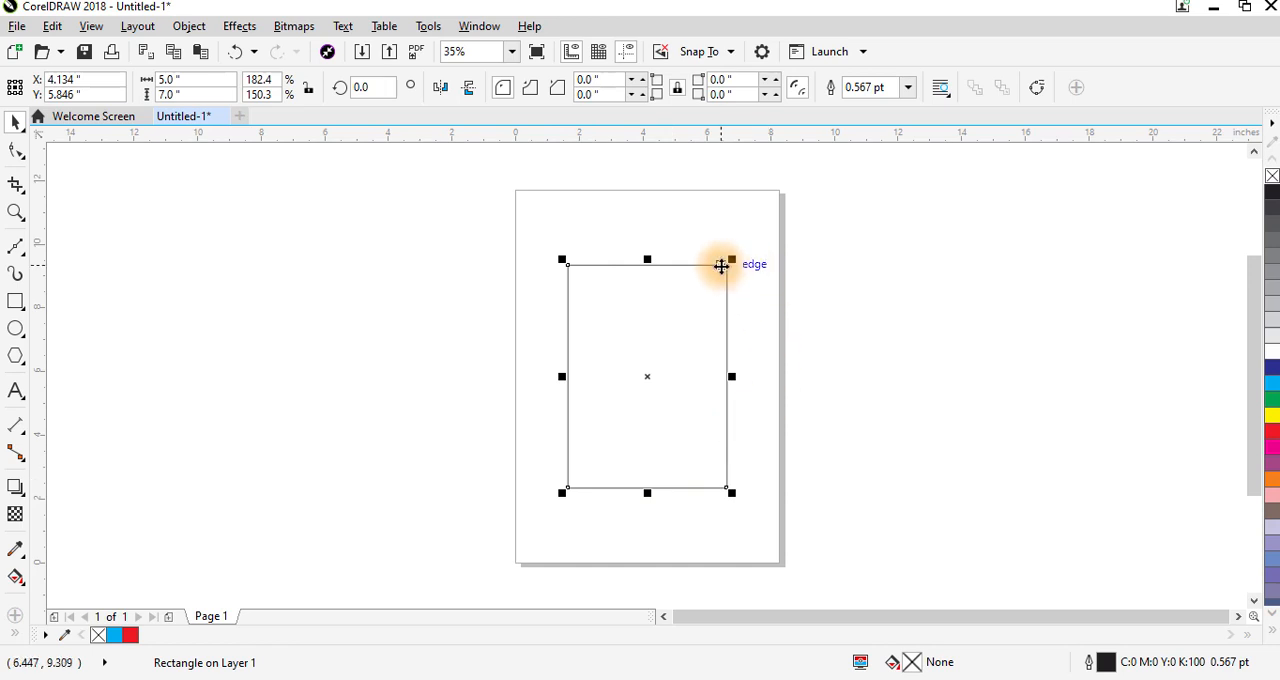
- Zoom the view to the selected rectangle and step it repeatedly out and in around the shape
{"action": "key", "text": "shift+F2"}
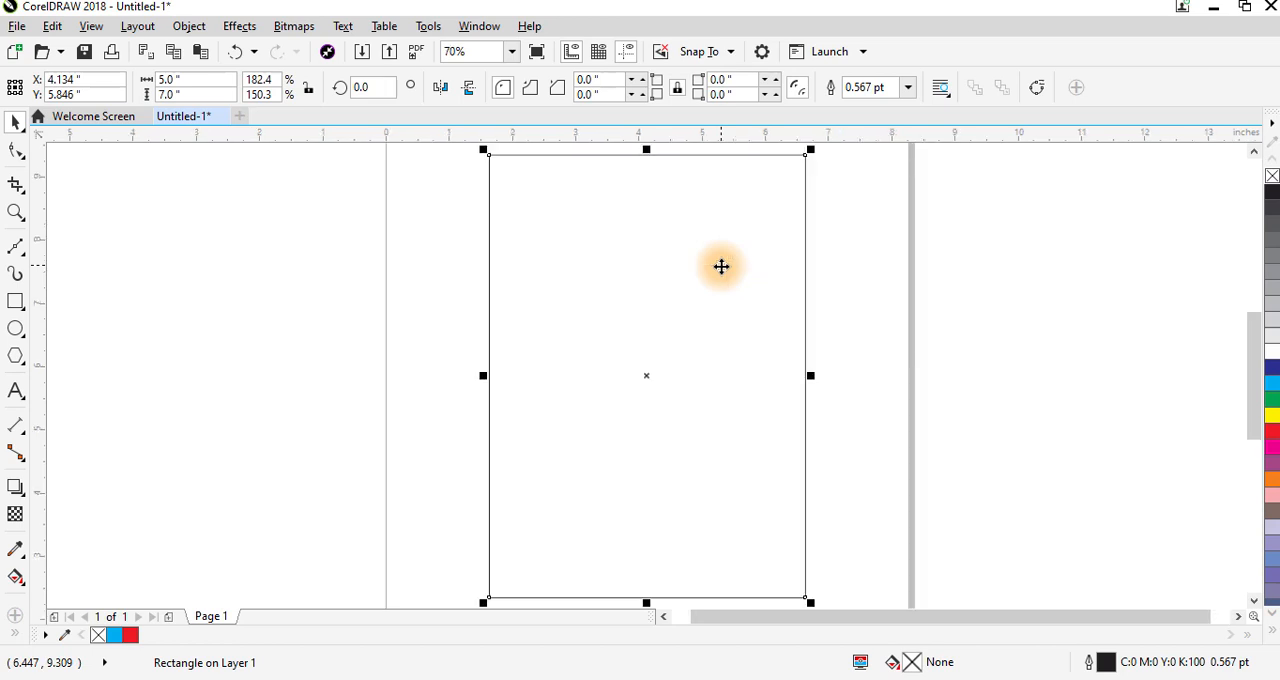
{"action": "key", "text": "shift+F2"}
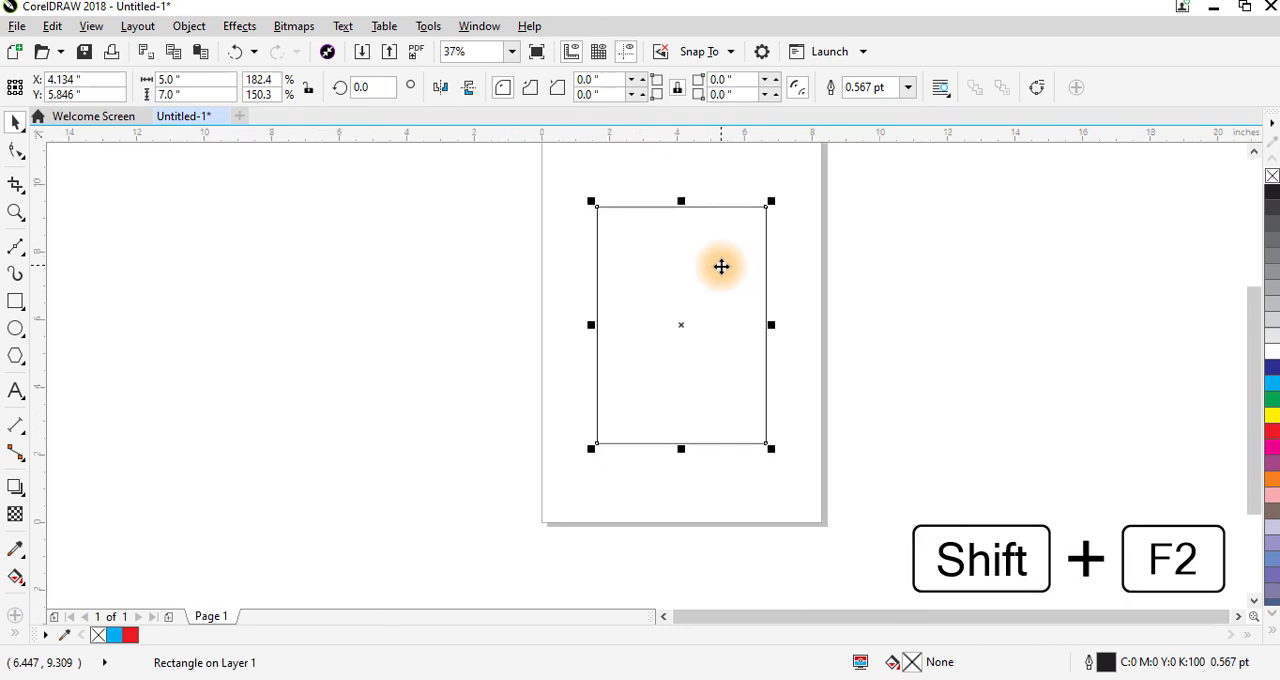
{"action": "scroll", "coordinate": [721, 266], "scroll_direction": "down", "scroll_amount": 2}
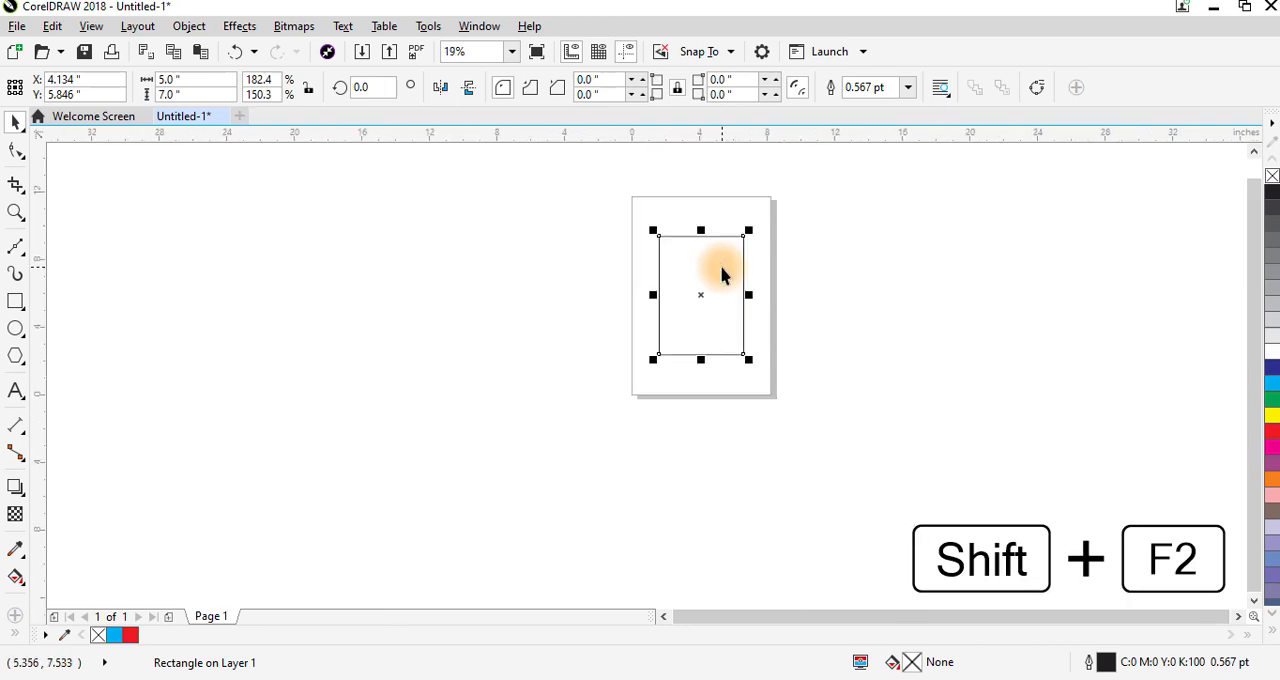
{"action": "scroll", "coordinate": [721, 266], "scroll_direction": "up", "scroll_amount": 2}
{"action": "key", "text": "F3"}
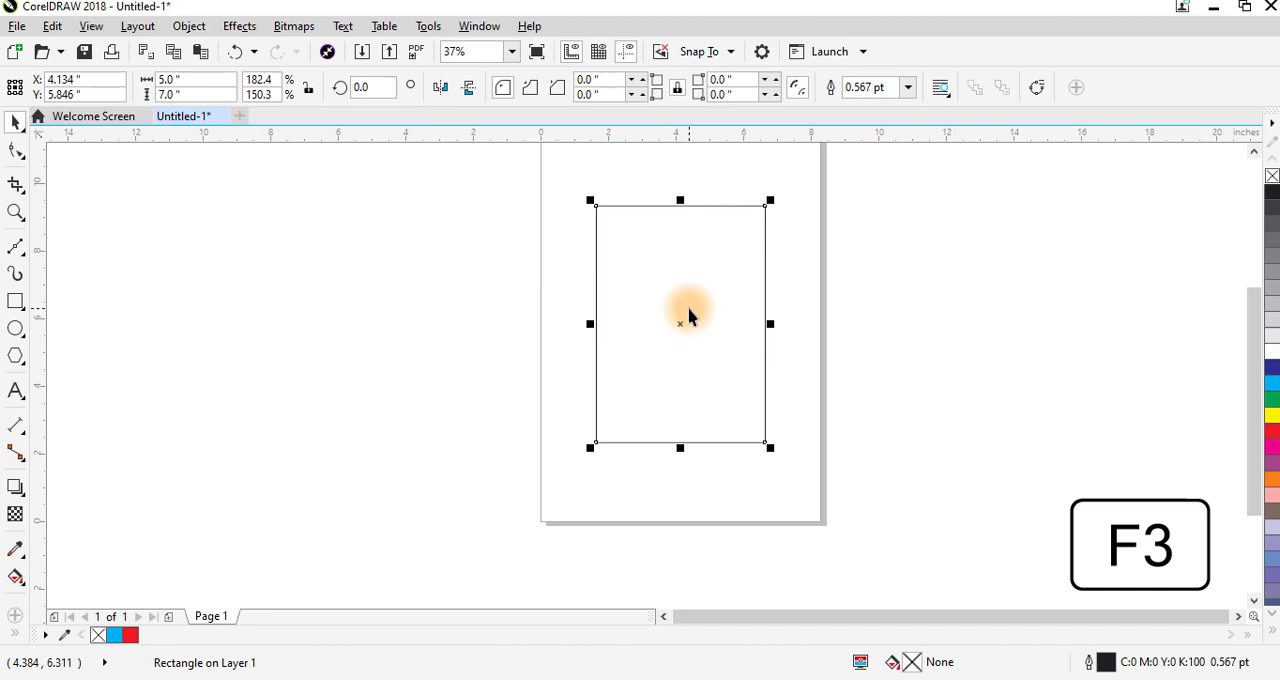
{"action": "scroll", "coordinate": [688, 316], "scroll_direction": "down", "scroll_amount": 2}
{"action": "scroll", "coordinate": [688, 316], "scroll_direction": "down", "scroll_amount": 1}
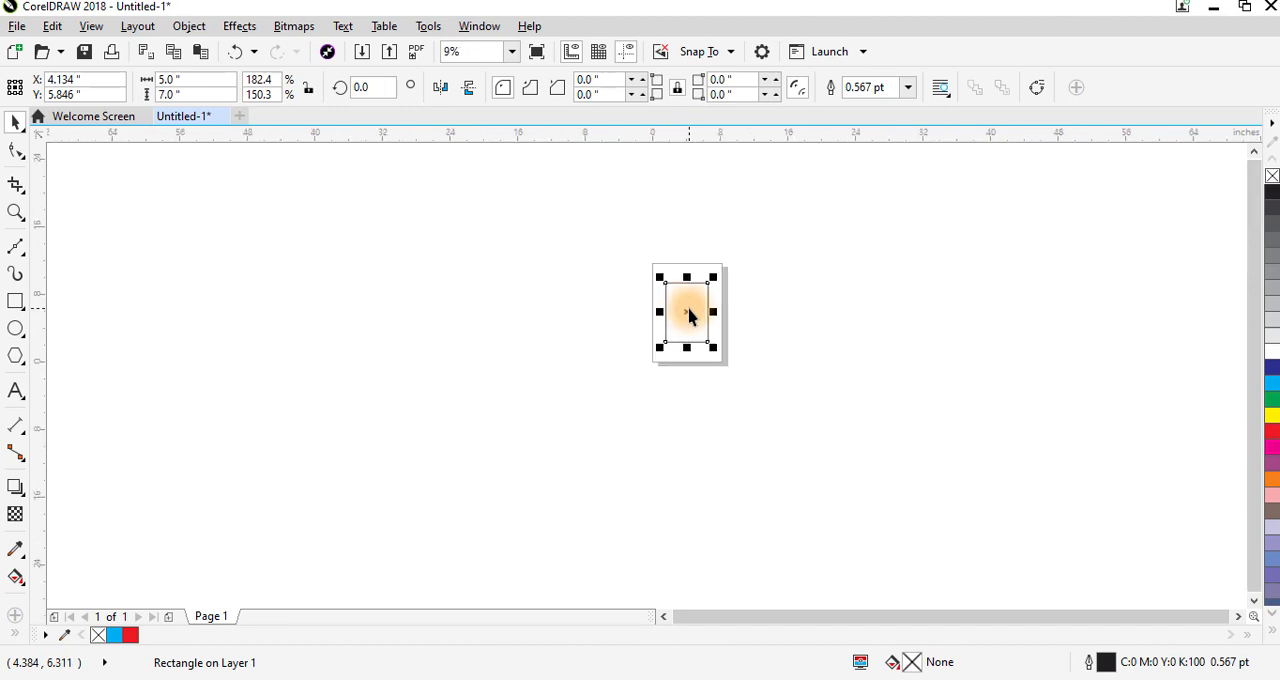
{"action": "scroll", "coordinate": [688, 316], "scroll_direction": "down", "scroll_amount": 1}
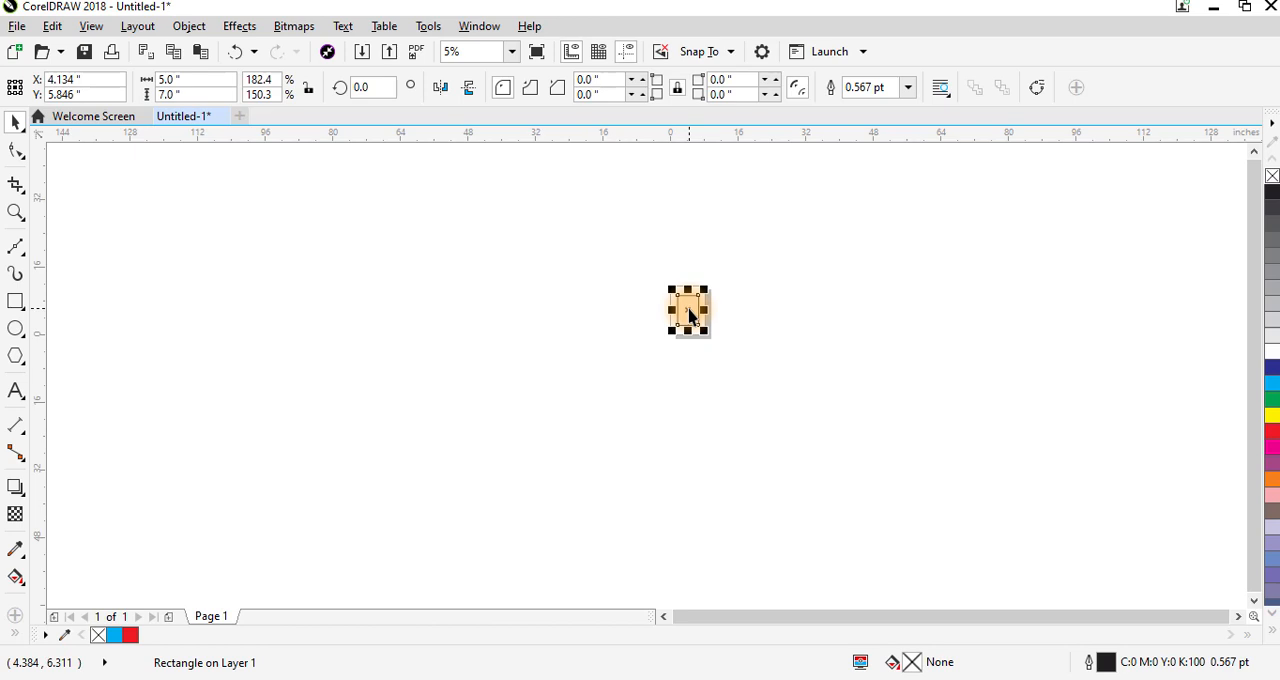
{"action": "scroll", "coordinate": [688, 316], "scroll_direction": "up", "scroll_amount": 3}
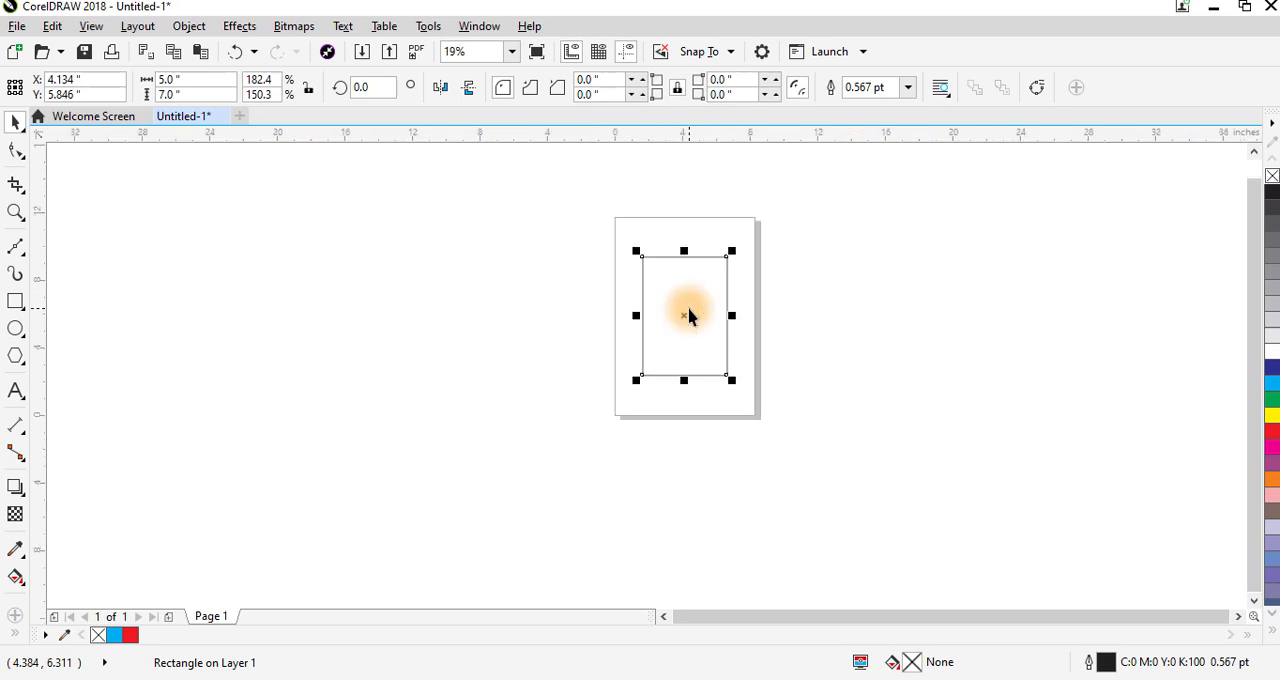
{"action": "scroll", "coordinate": [688, 316], "scroll_direction": "down", "scroll_amount": 1}
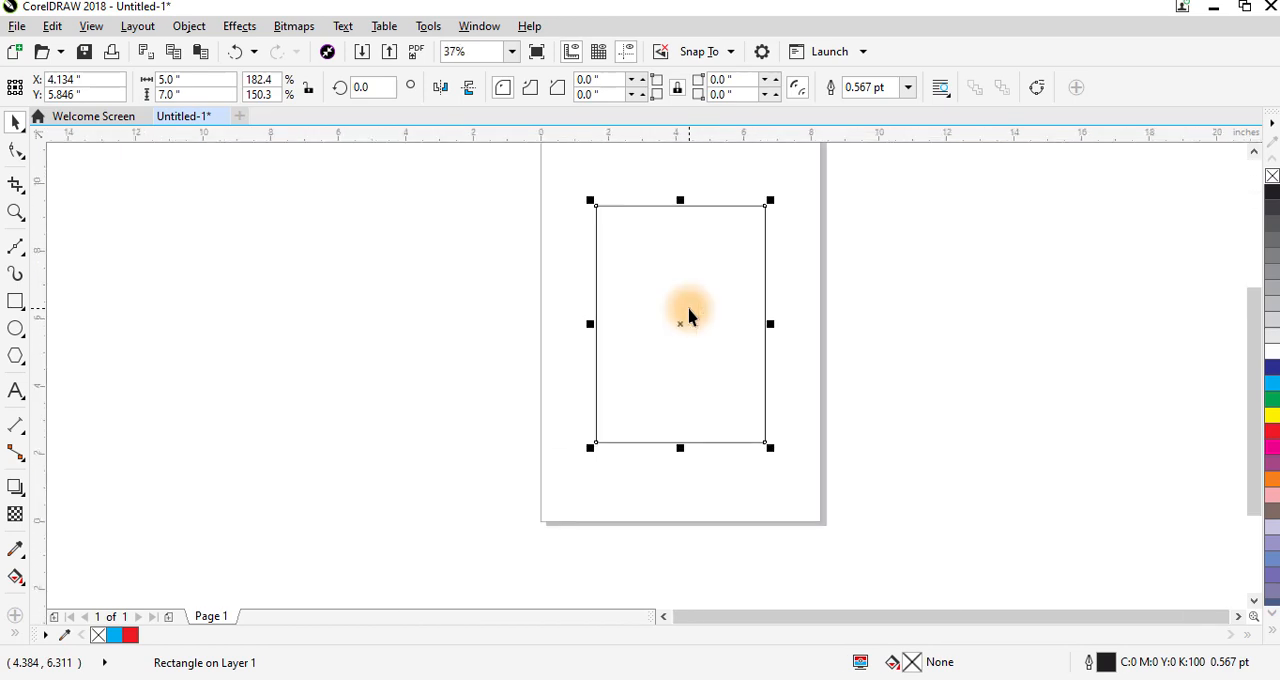
{"action": "scroll", "coordinate": [688, 316], "scroll_direction": "up", "scroll_amount": 1}
{"action": "scroll", "coordinate": [688, 316], "scroll_direction": "down", "scroll_amount": 1}
{"action": "scroll", "coordinate": [688, 316], "scroll_direction": "up", "scroll_amount": 3}
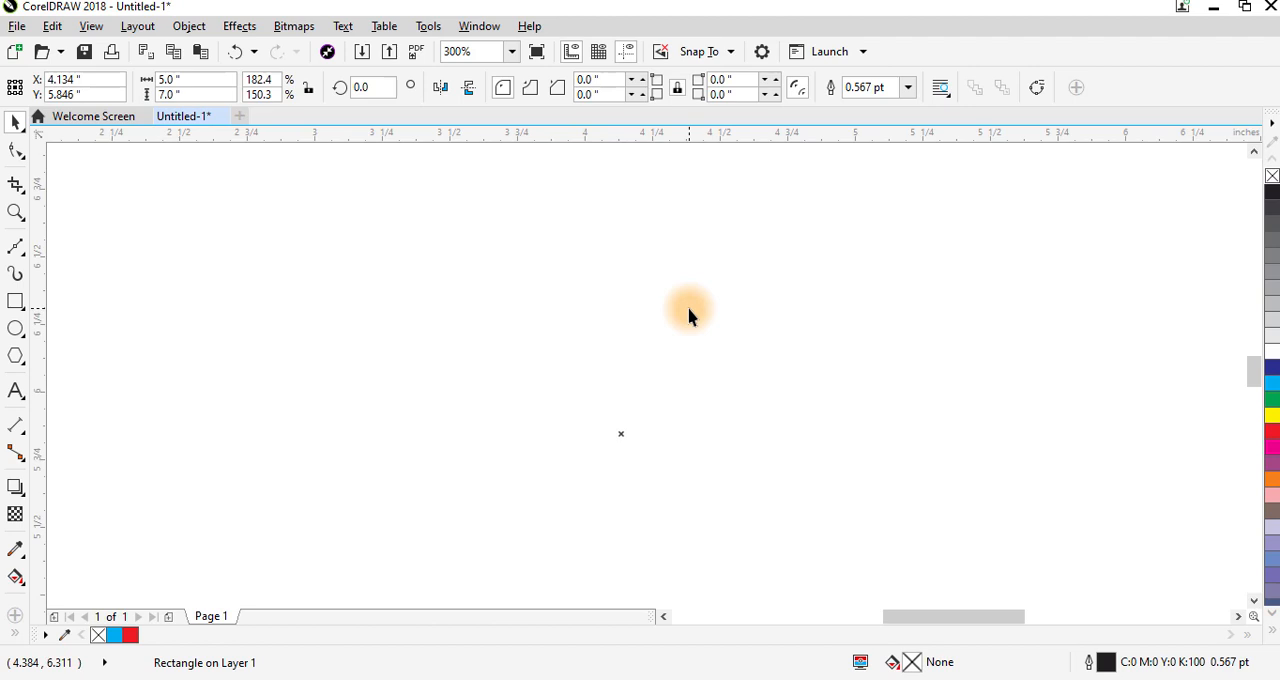
{"action": "scroll", "coordinate": [688, 316], "scroll_direction": "down", "scroll_amount": 2}
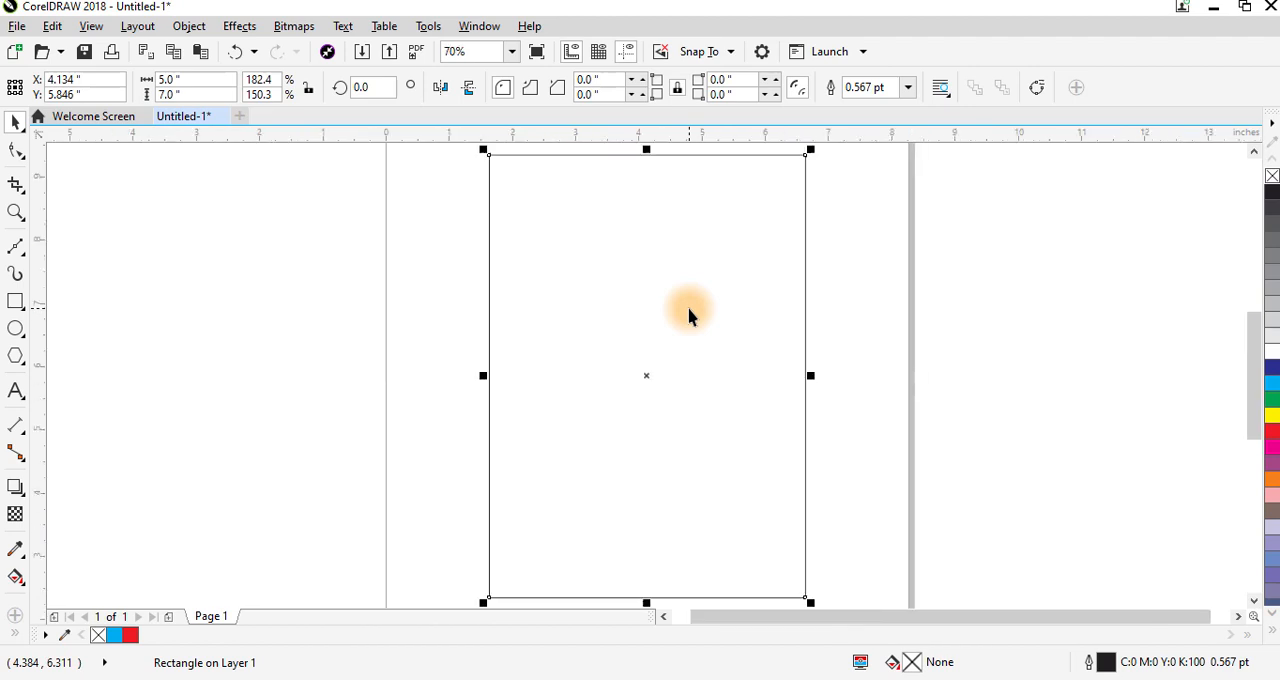
{"action": "scroll", "coordinate": [688, 316], "scroll_direction": "down", "scroll_amount": 2}
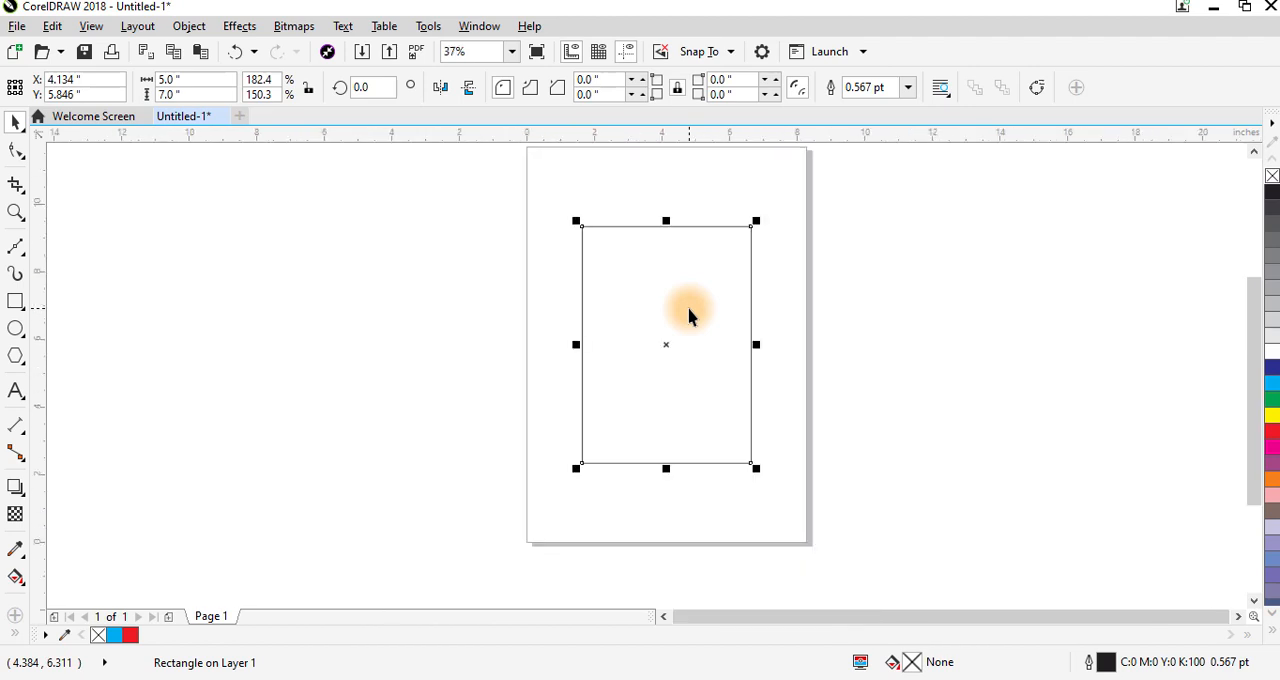
- Fit the view to the selected rectangle, to all objects and to the whole page, and leave the rectangle deselected
{"action": "key", "text": "shift+F2"}
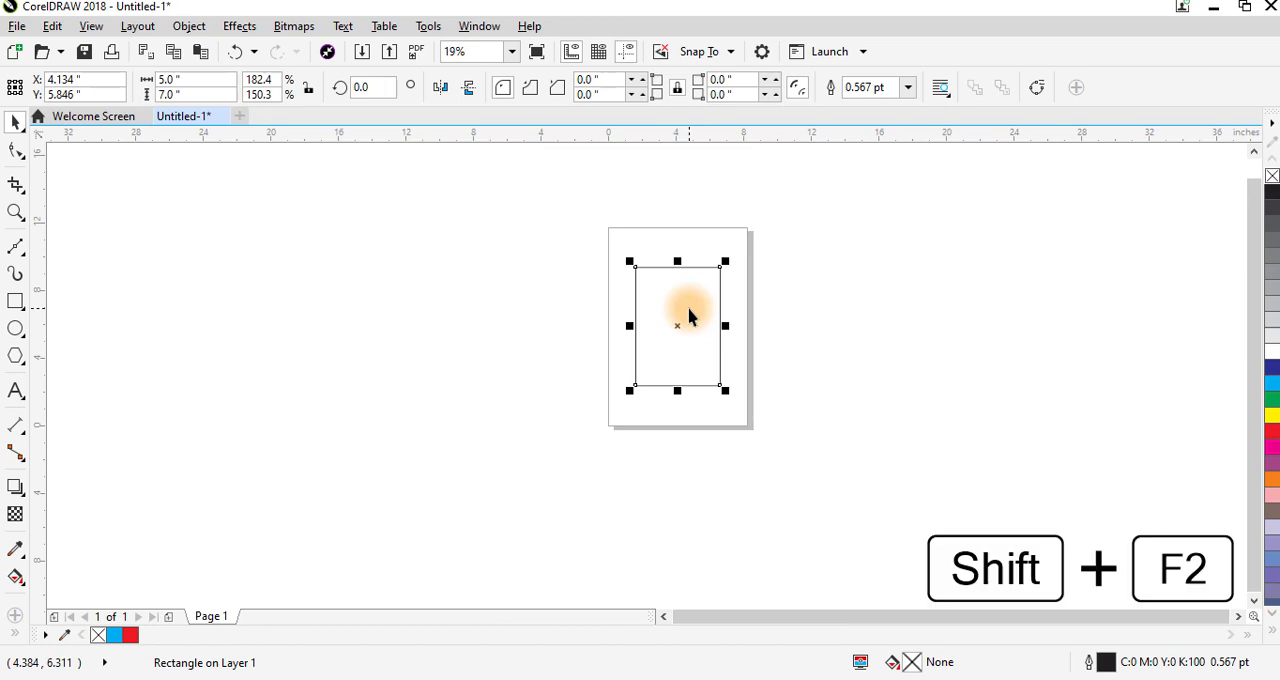
{"action": "key", "text": "shift+F2"}
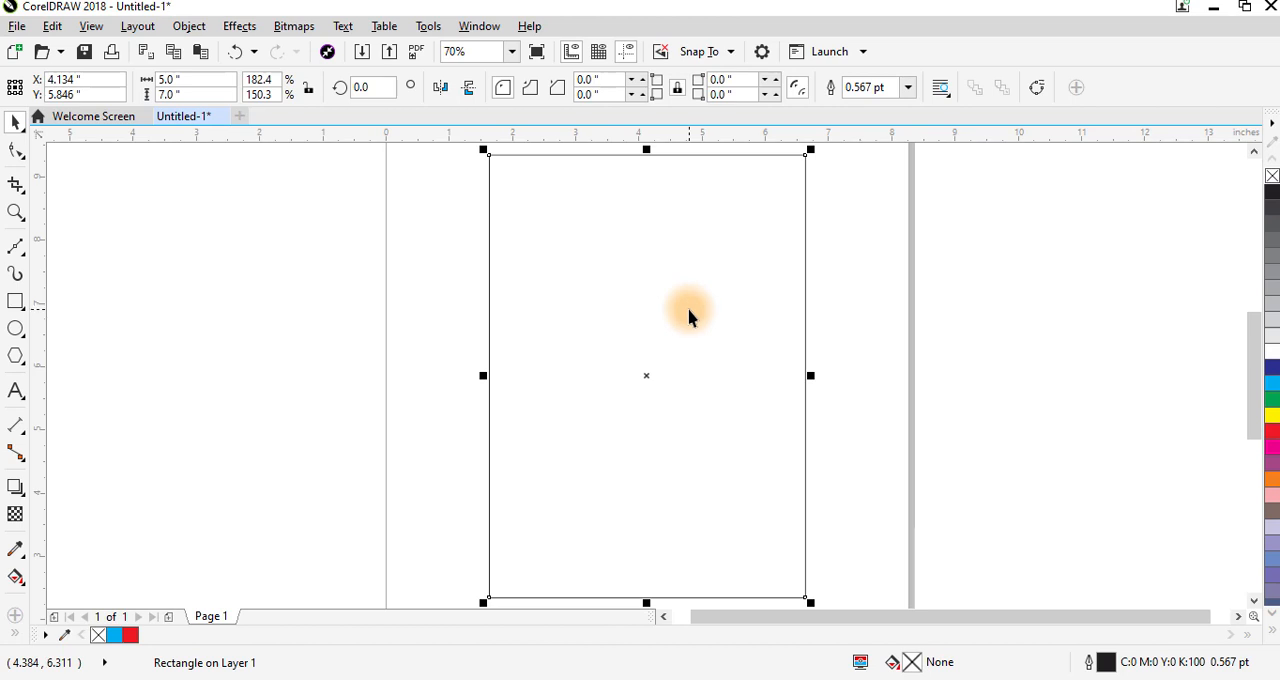
{"action": "key", "text": "F4"}
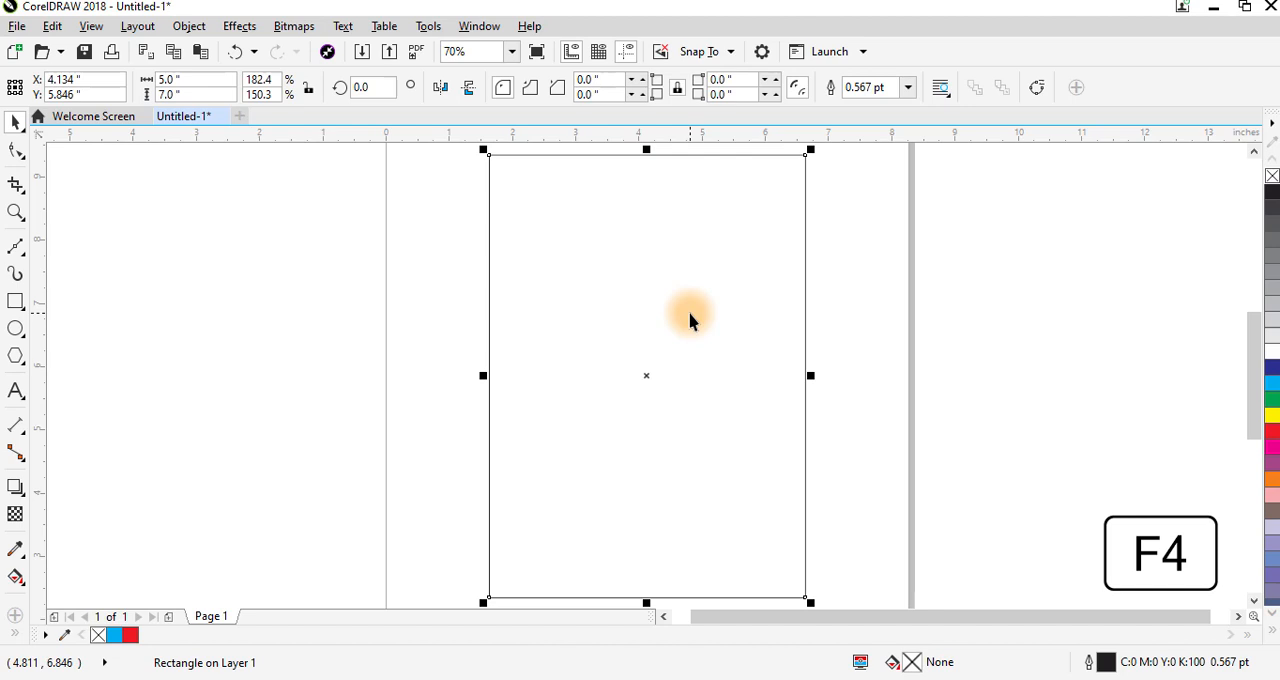
{"action": "key", "text": "F4"}
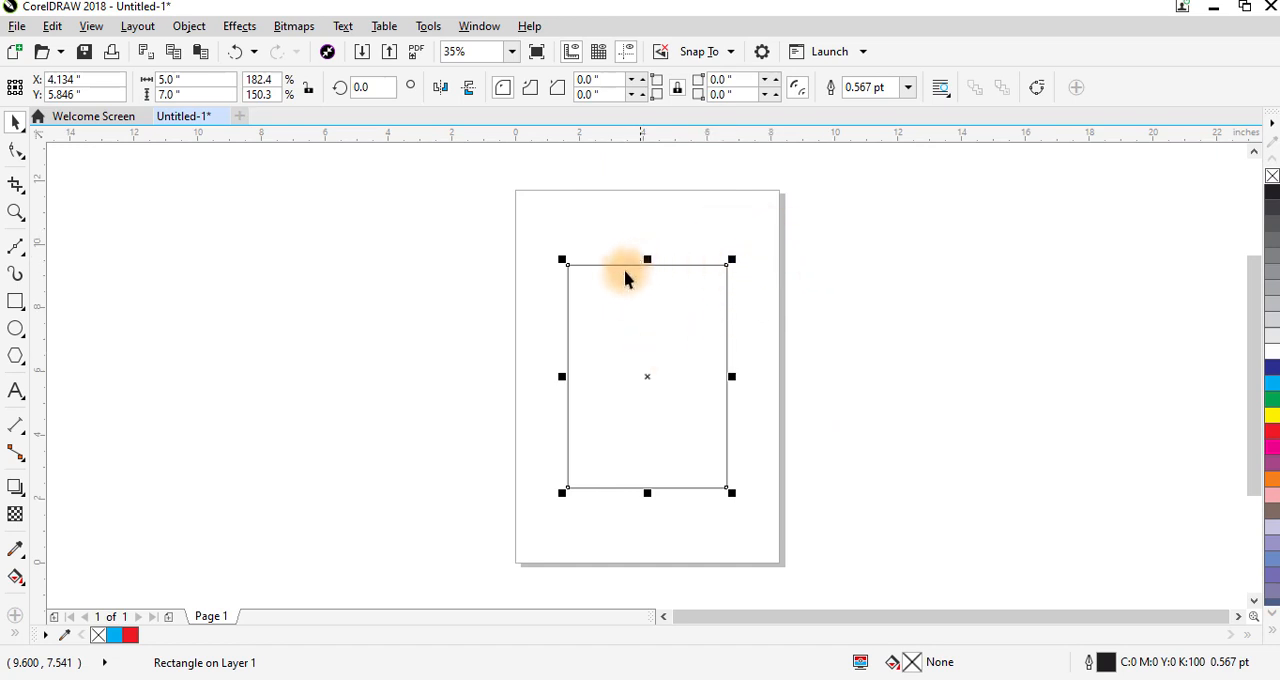
{"action": "key", "text": "shift+F4"}
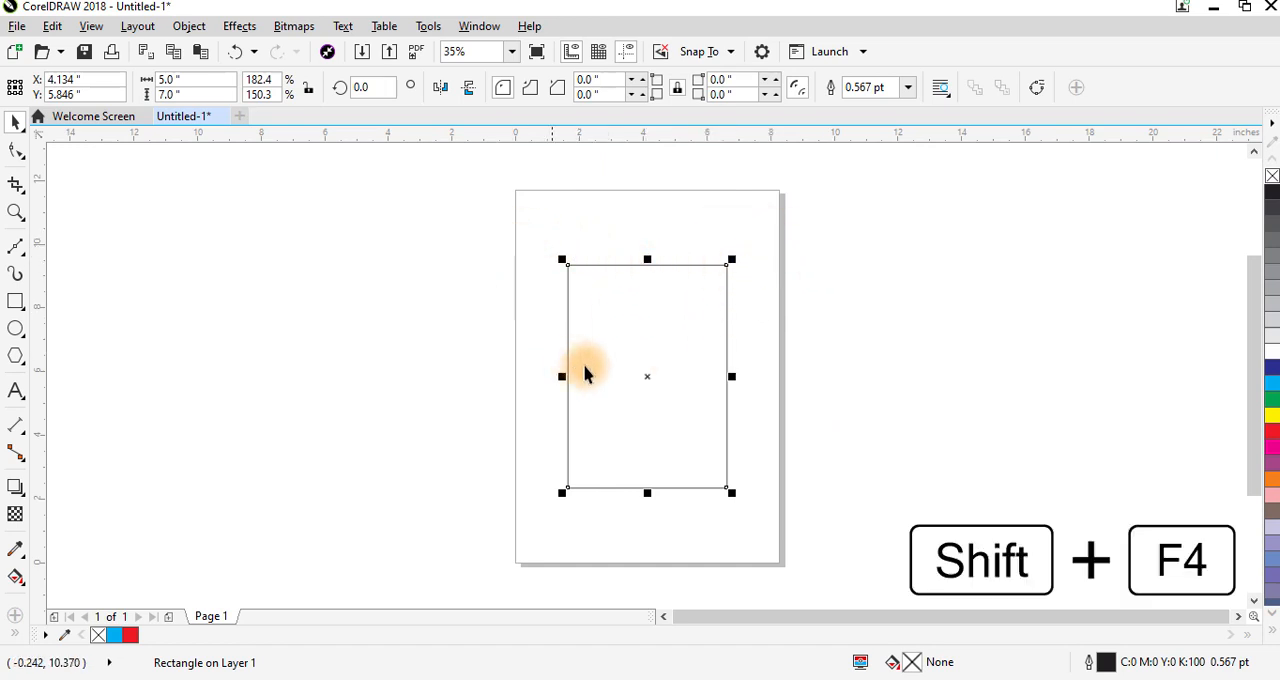
{"action": "left_click", "coordinate": [770, 288]}
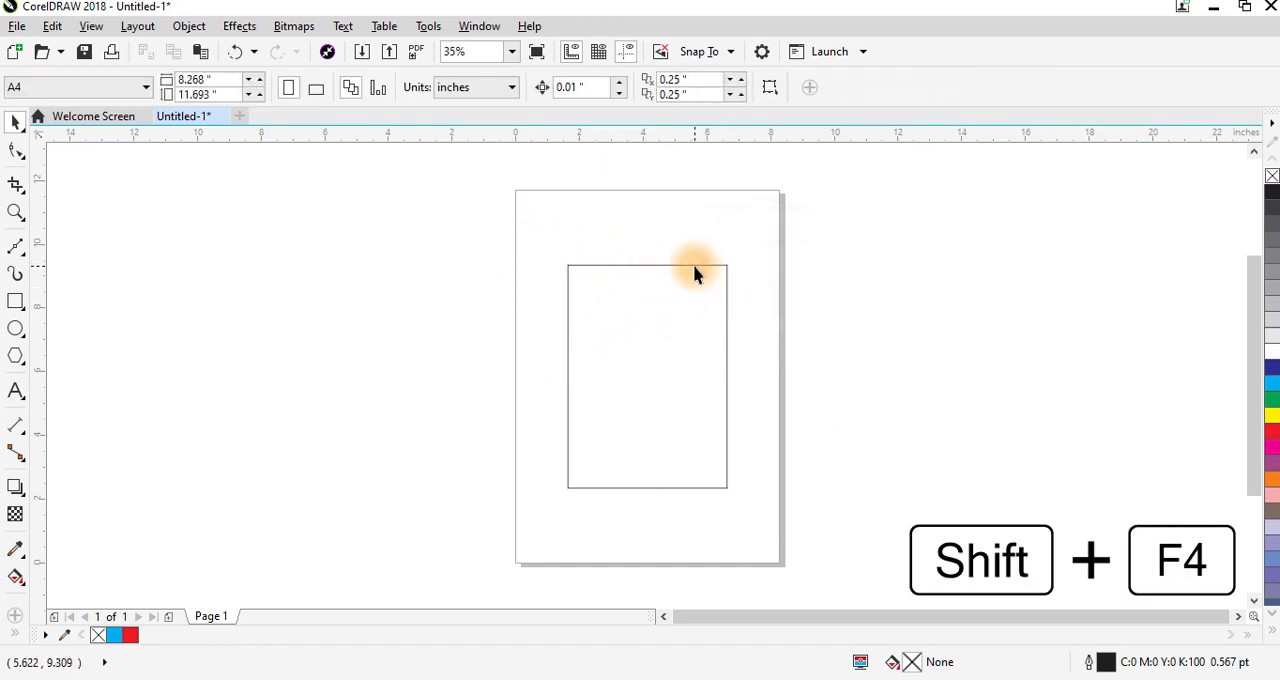
{"action": "left_click", "coordinate": [694, 266]}
{"action": "left_click", "coordinate": [759, 301]}
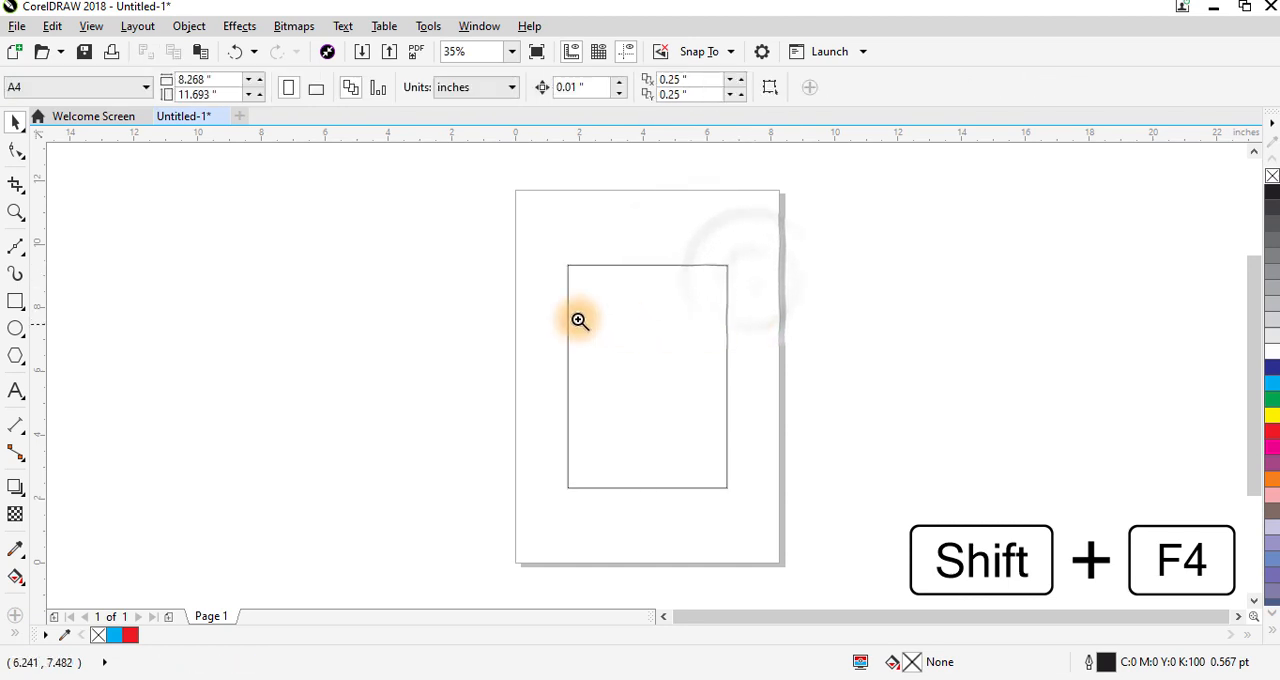
- Draw a full-width band about 5.0 by 0.66 inches along the inside of the large rectangle's upper edge
{"action": "key", "text": "F2"}
{"action": "left_click_drag", "start_coordinate": [471, 229], "coordinate": [823, 546]}
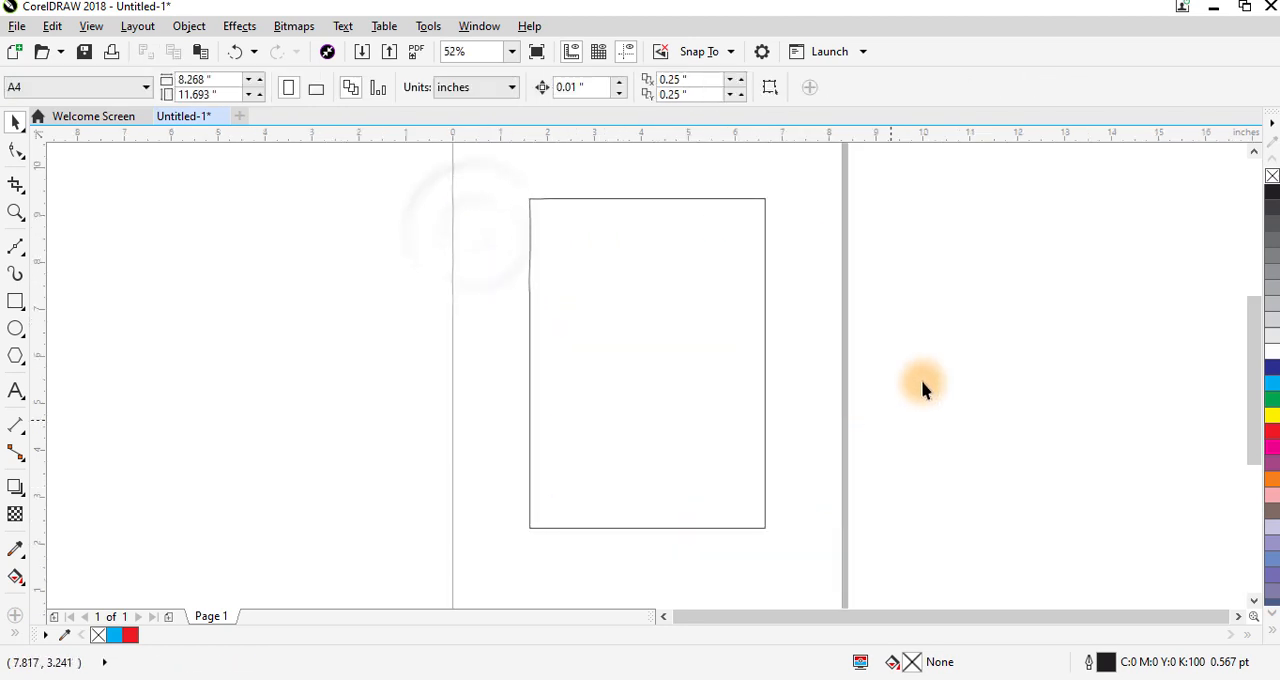
{"action": "left_click", "coordinate": [765, 327]}
{"action": "left_click", "coordinate": [15, 300]}
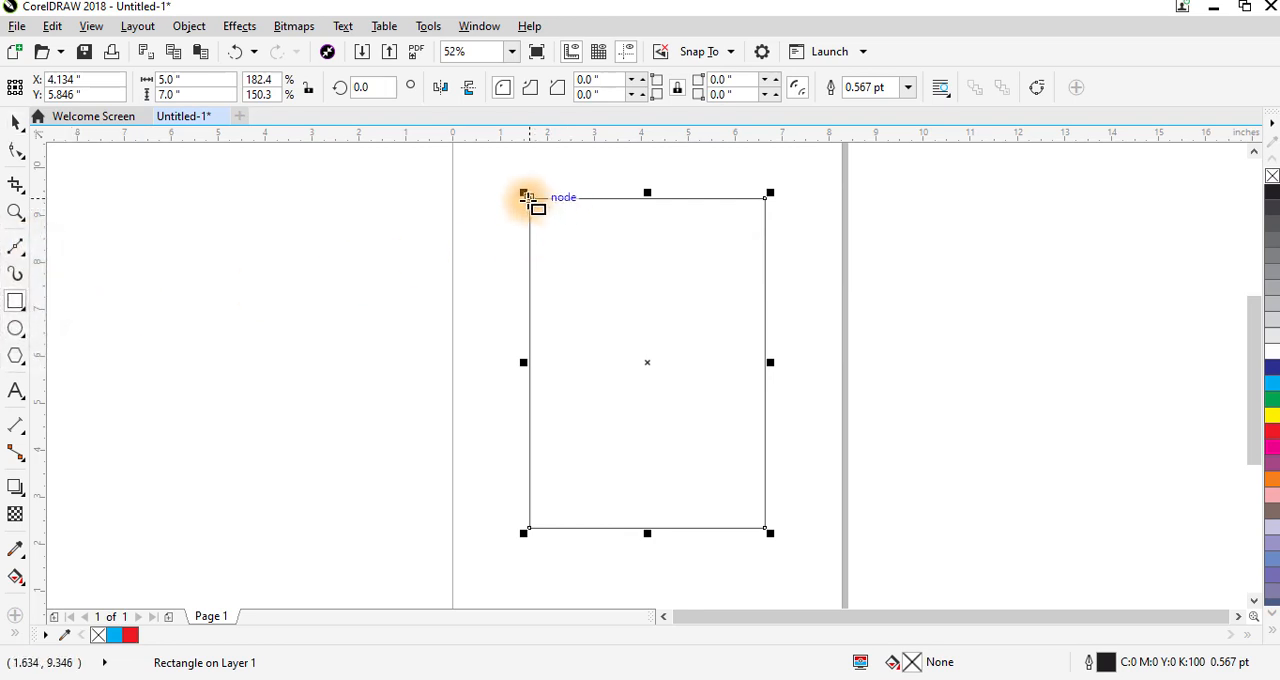
{"action": "left_click_drag", "start_coordinate": [527, 197], "coordinate": [765, 230]}
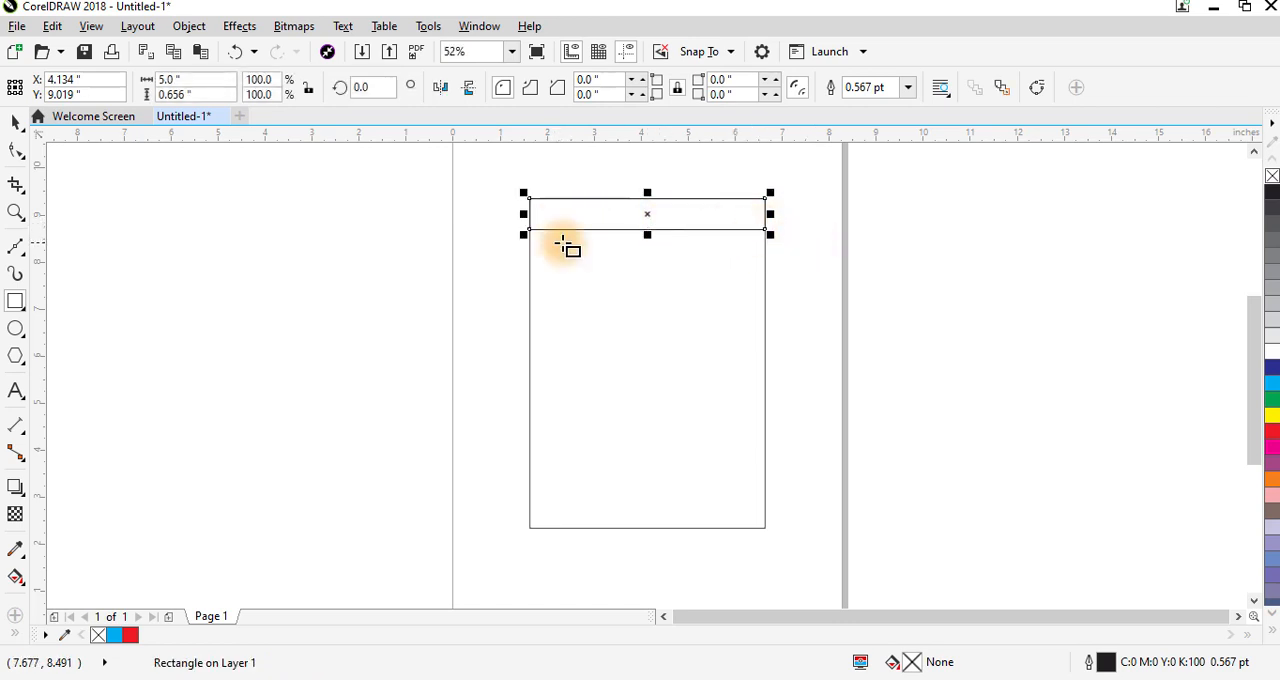
- Fill the narrow band with 30% grey (C:0 M:0 Y:0 K:30) and keep it selected
{"action": "left_click", "coordinate": [16, 122]}
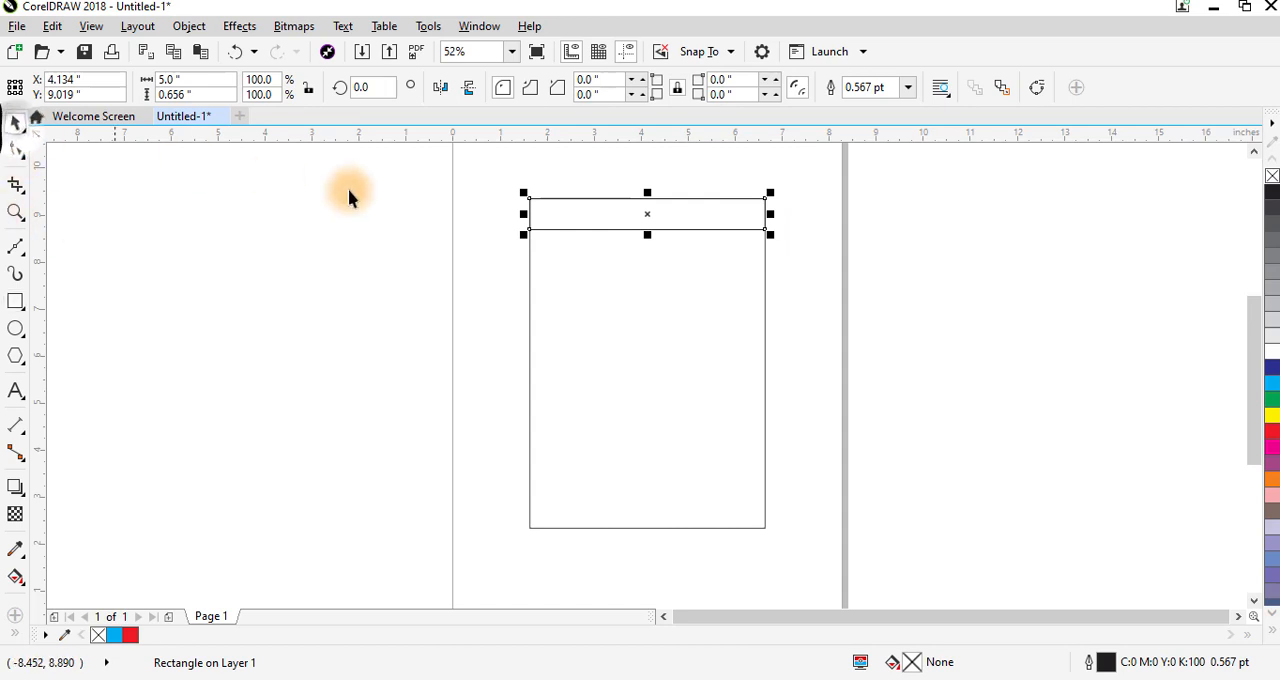
{"action": "left_click", "coordinate": [1272, 306]}
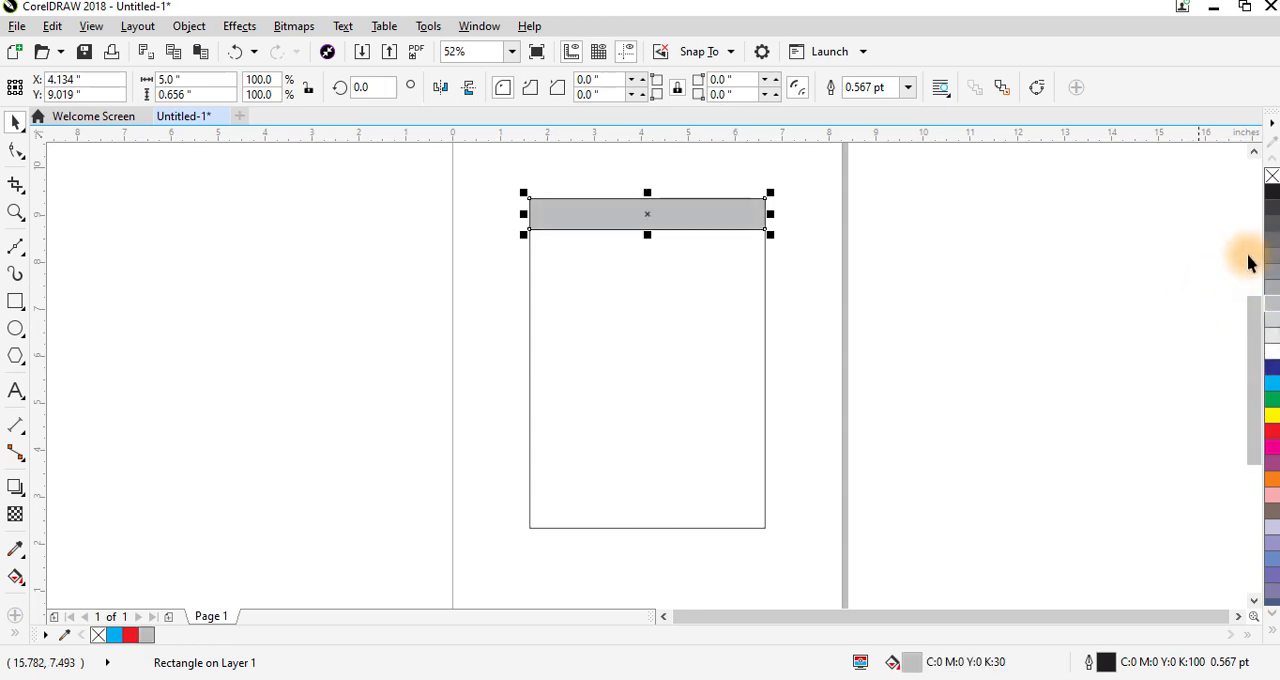
{"action": "left_click", "coordinate": [692, 237]}
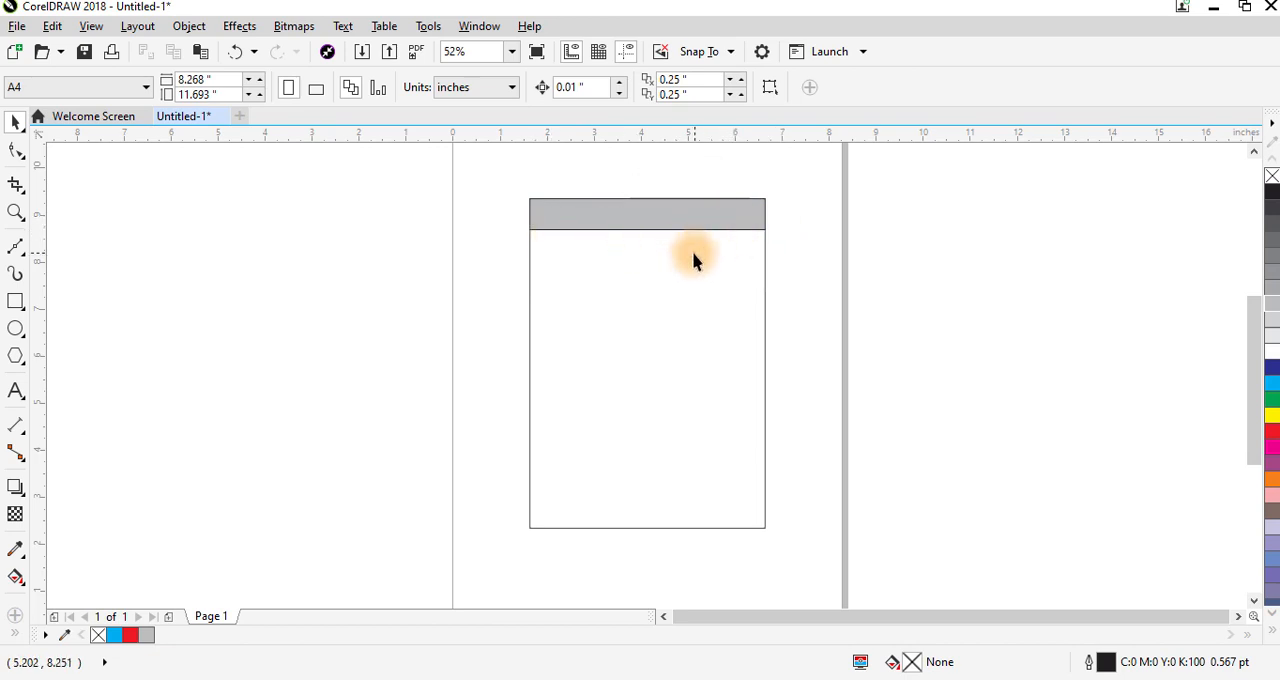
{"action": "left_click", "coordinate": [681, 216]}
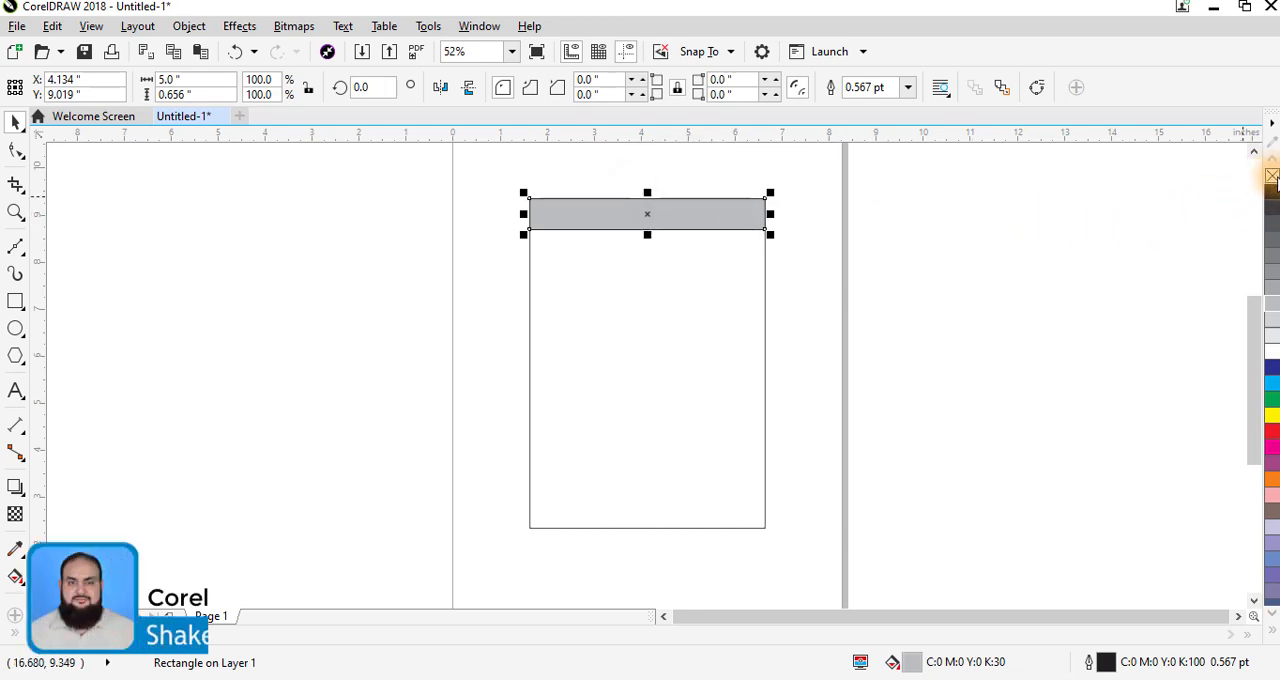
- Remove the outline from the grey band and leave it deselected
{"action": "right_click", "coordinate": [1271, 177]}
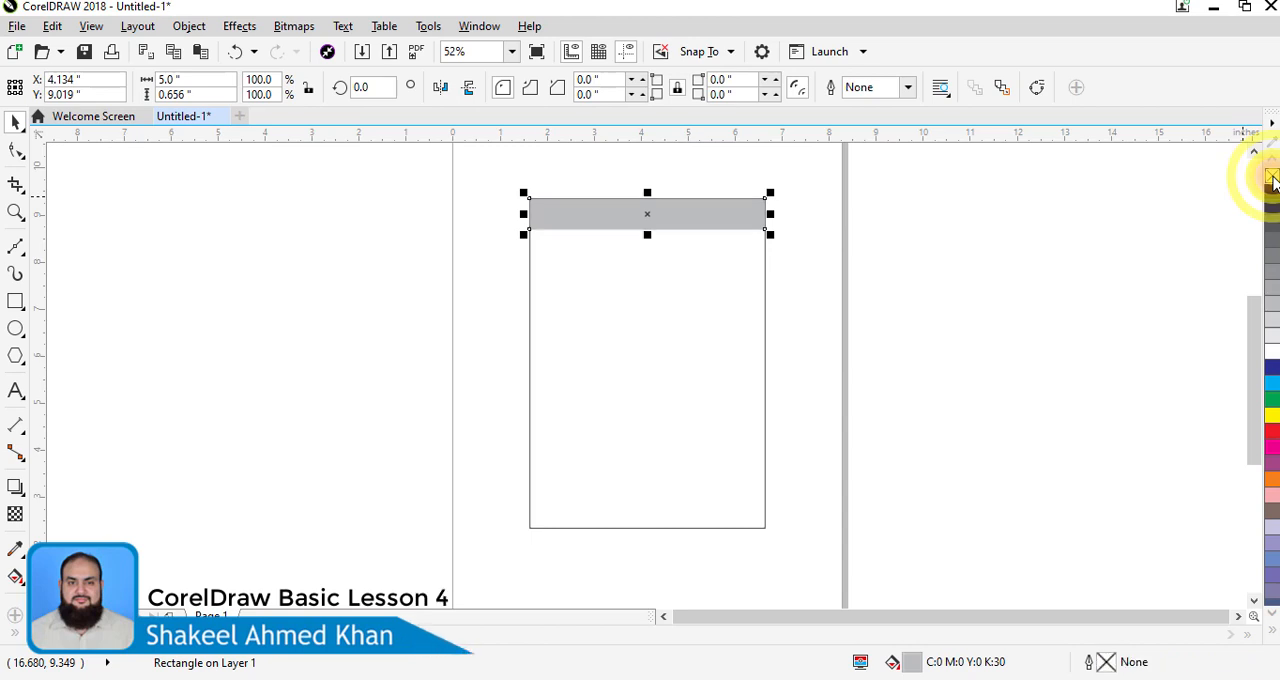
{"action": "left_click", "coordinate": [704, 254]}
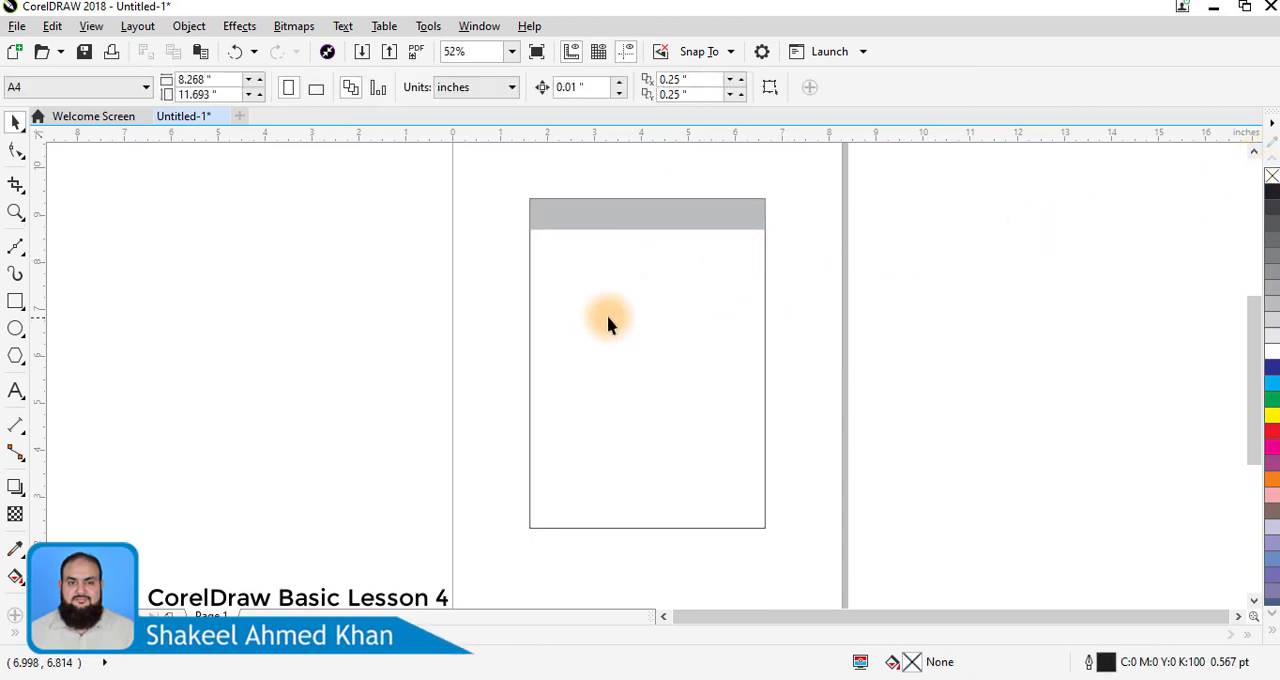
- Draw a 5-inch horizontal Freehand line across the large rectangle beneath the grey band, and delete it
{"action": "left_click", "coordinate": [17, 247]}
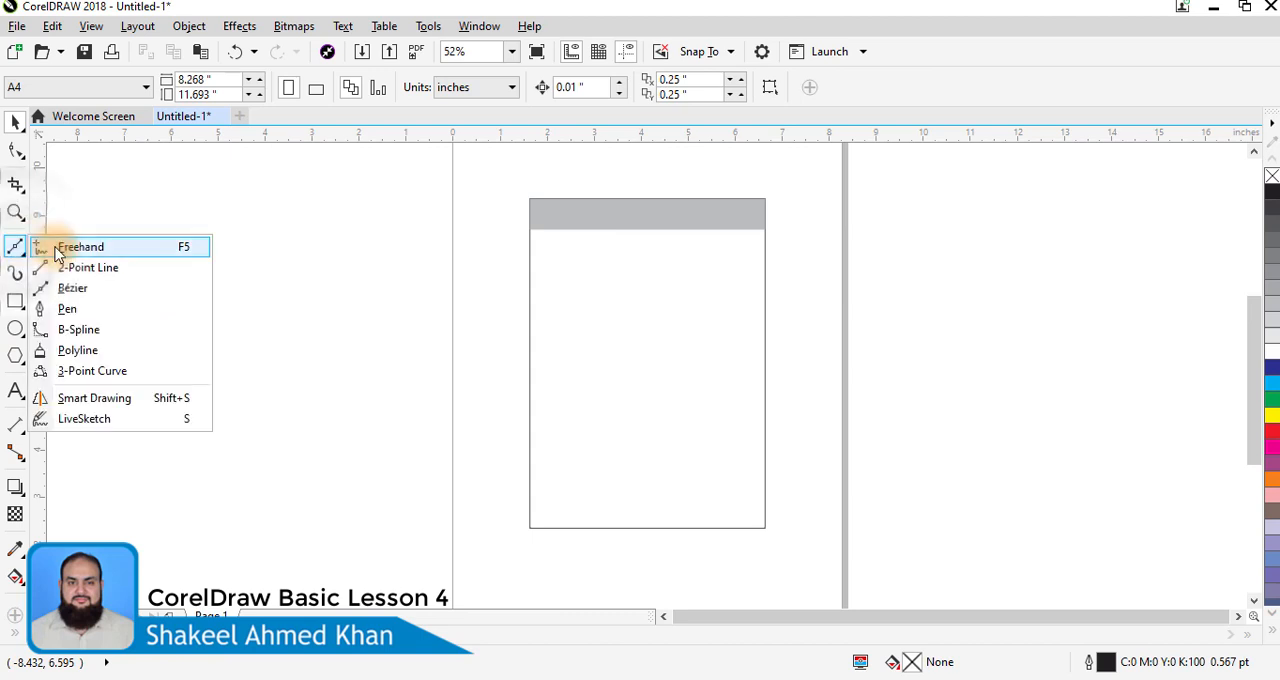
{"action": "left_click", "coordinate": [68, 250]}
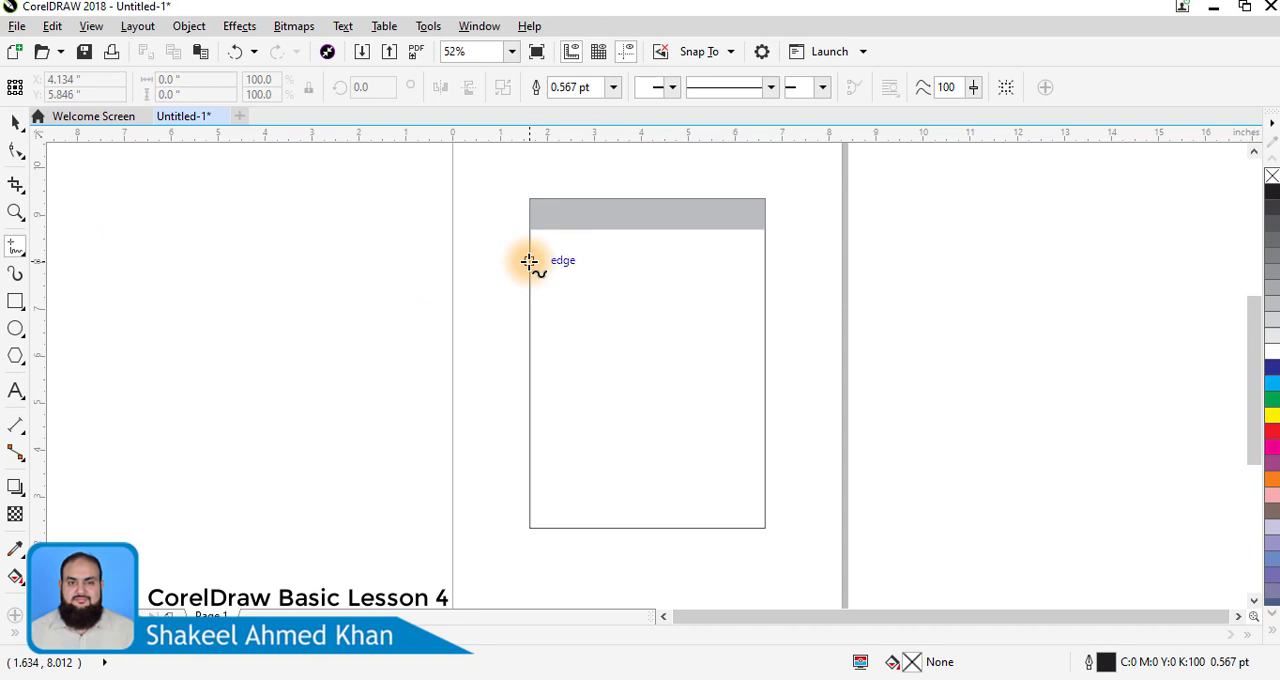
{"action": "left_click", "coordinate": [529, 261]}
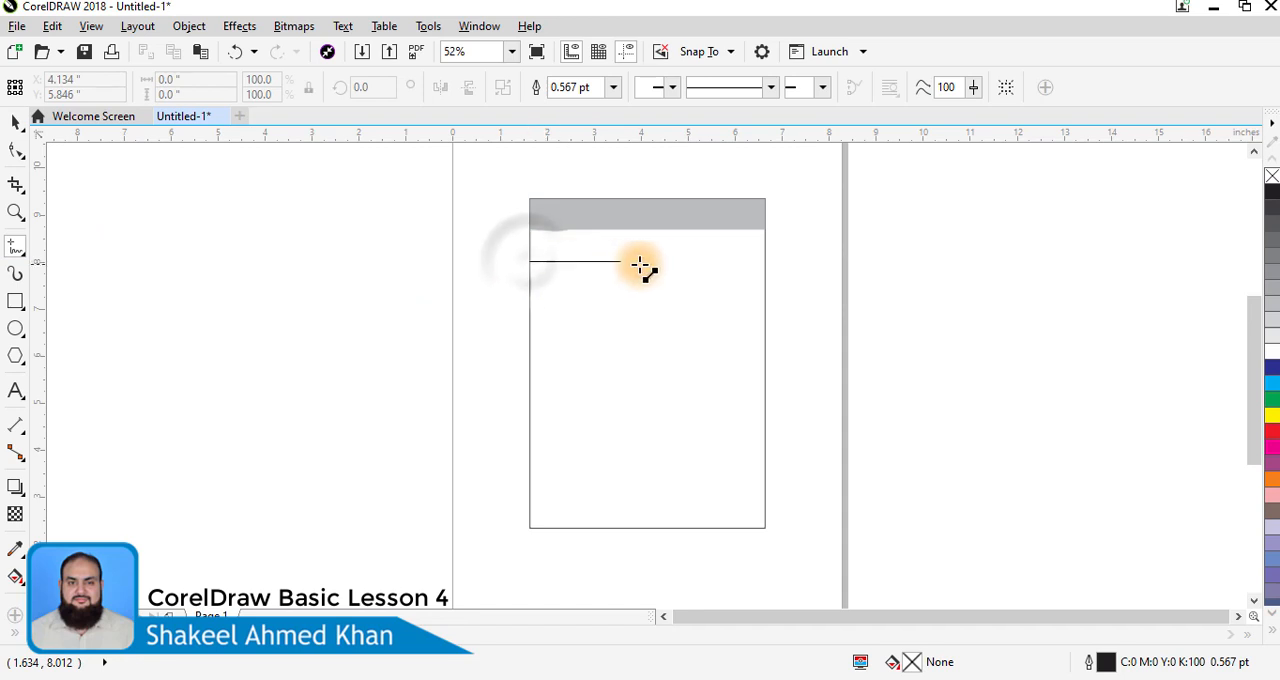
{"action": "left_click", "coordinate": [764, 262]}
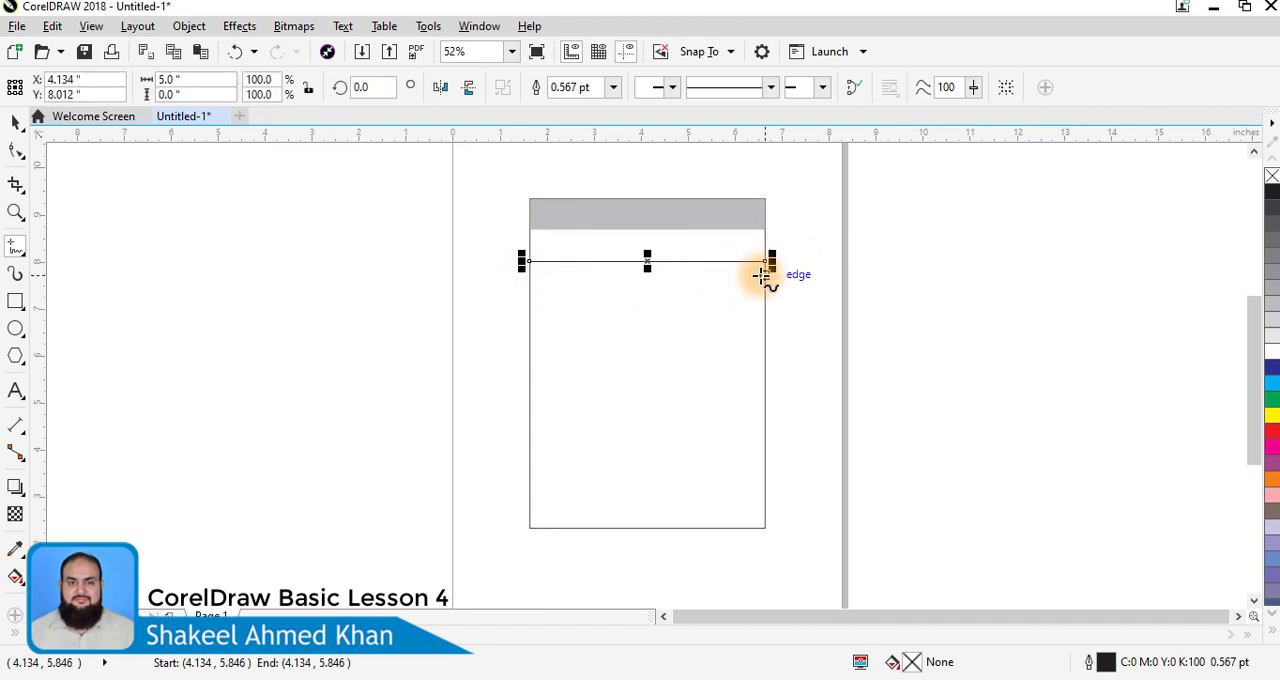
{"action": "key", "text": "Delete"}
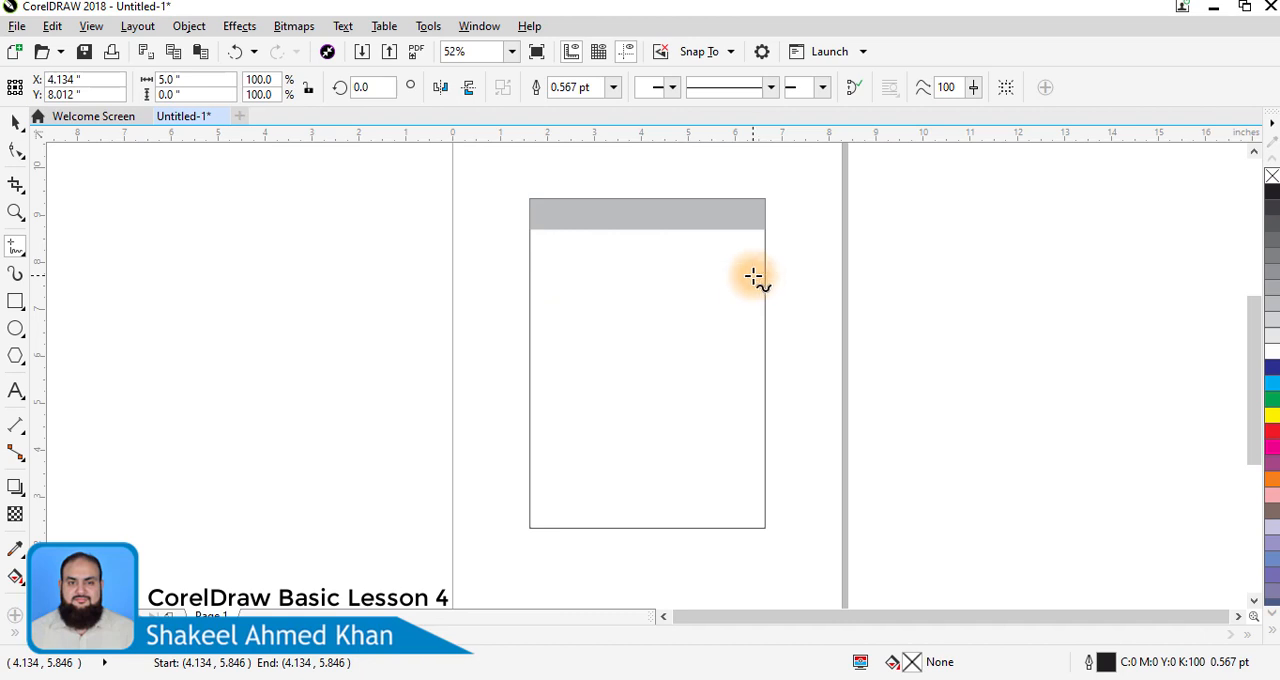
- Draw a 5-inch horizontal 2-Point Line between the large rectangle's side edges, just below the grey band
{"action": "left_click", "coordinate": [15, 250]}
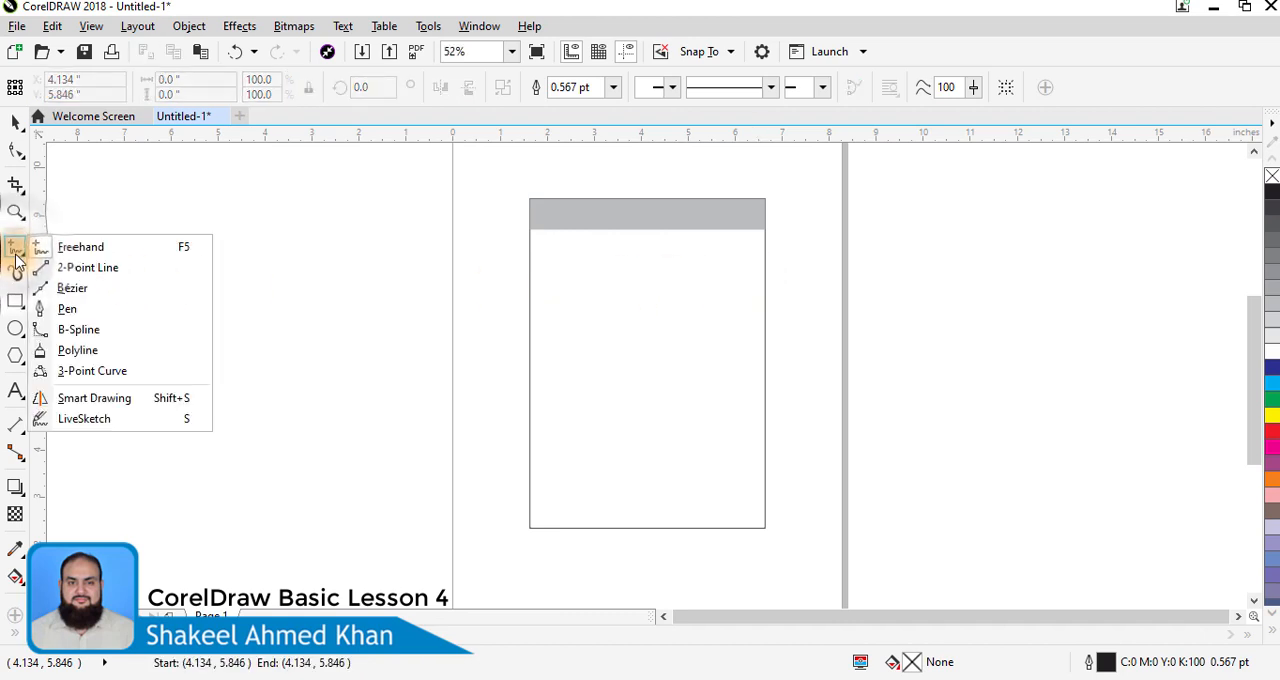
{"action": "left_click", "coordinate": [88, 267]}
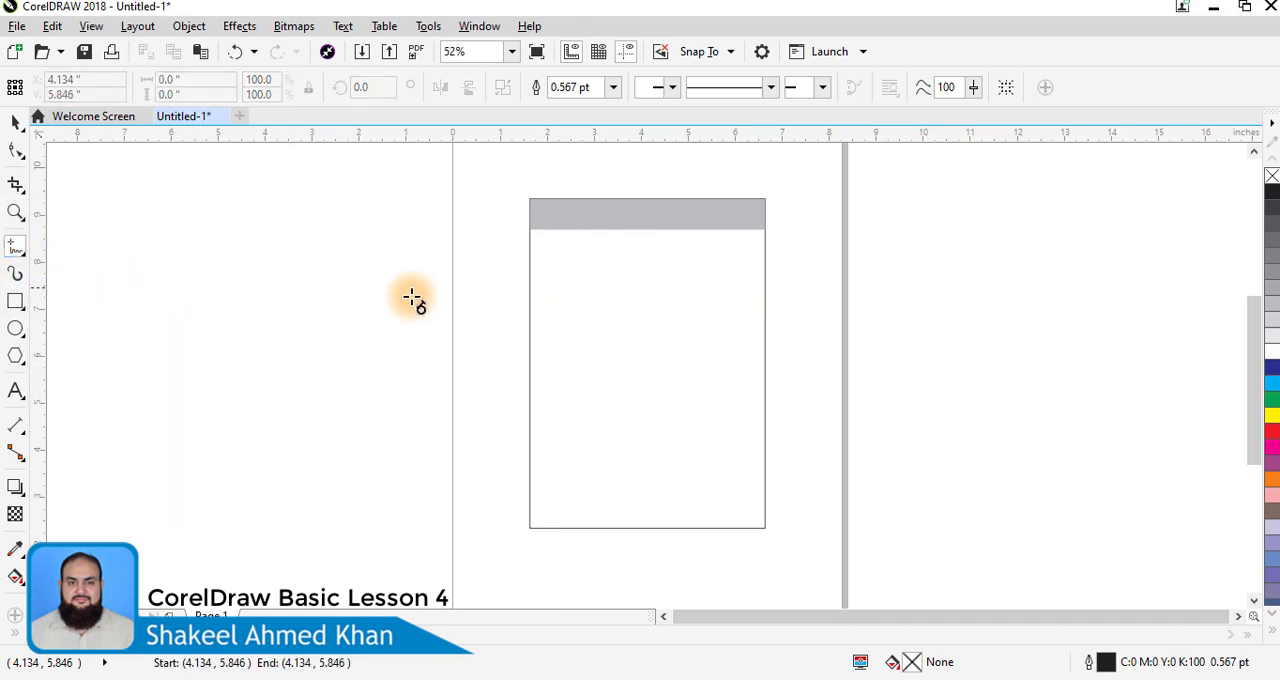
{"action": "left_click", "coordinate": [528, 261]}
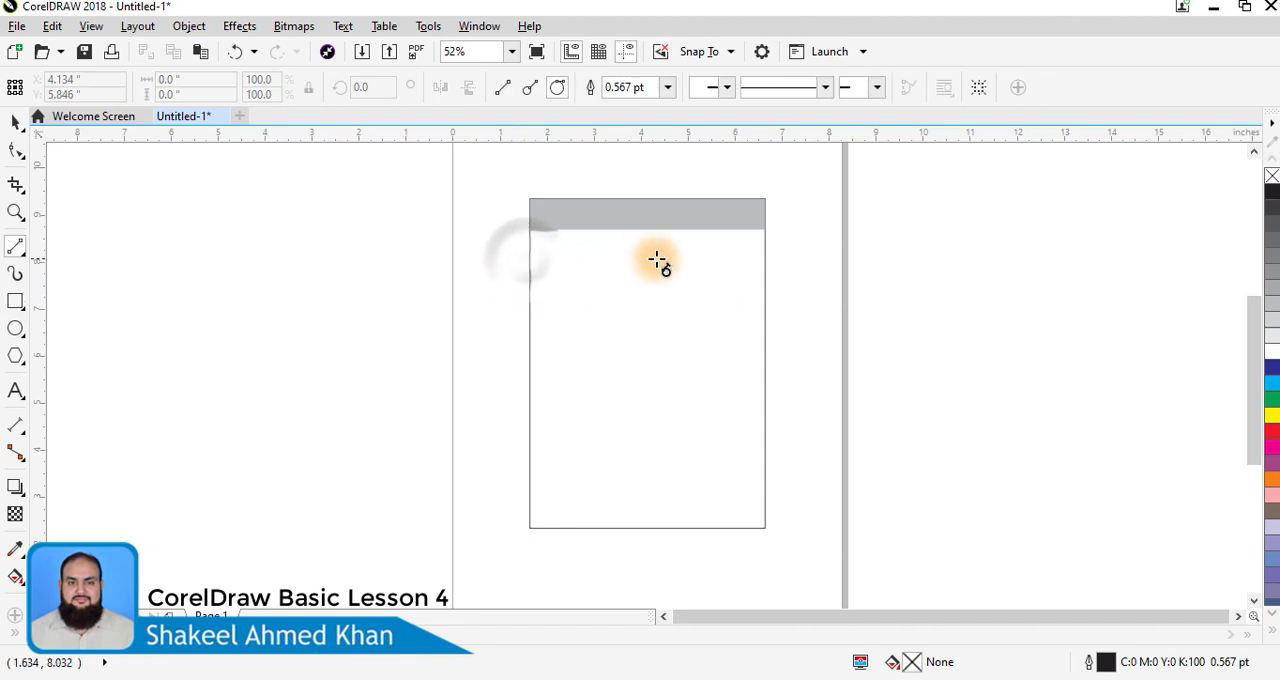
{"action": "left_click", "coordinate": [528, 274]}
{"action": "mouse_move", "coordinate": [742, 280]}
{"action": "left_mouse_down"}
{"action": "mouse_move", "coordinate": [630, 294]}
{"action": "mouse_move", "coordinate": [765, 274]}
{"action": "left_mouse_up"}
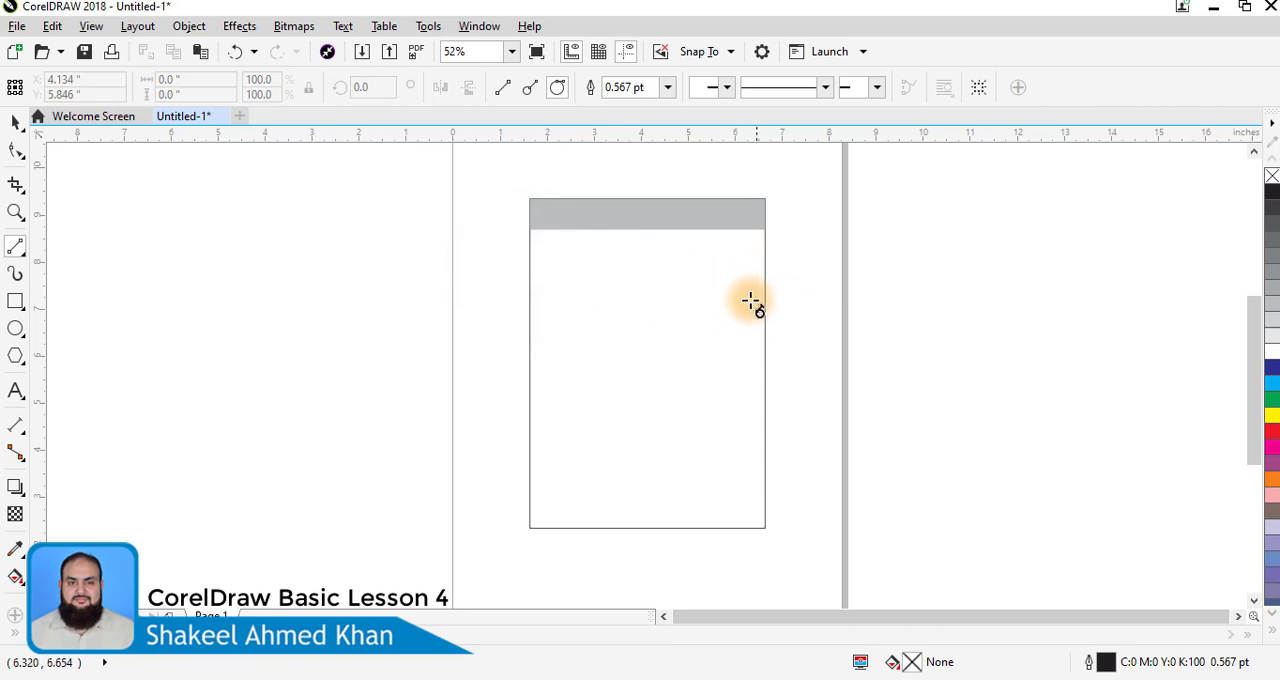
{"action": "key", "text": "F2"}
{"action": "left_click_drag", "start_coordinate": [491, 189], "coordinate": [780, 340]}
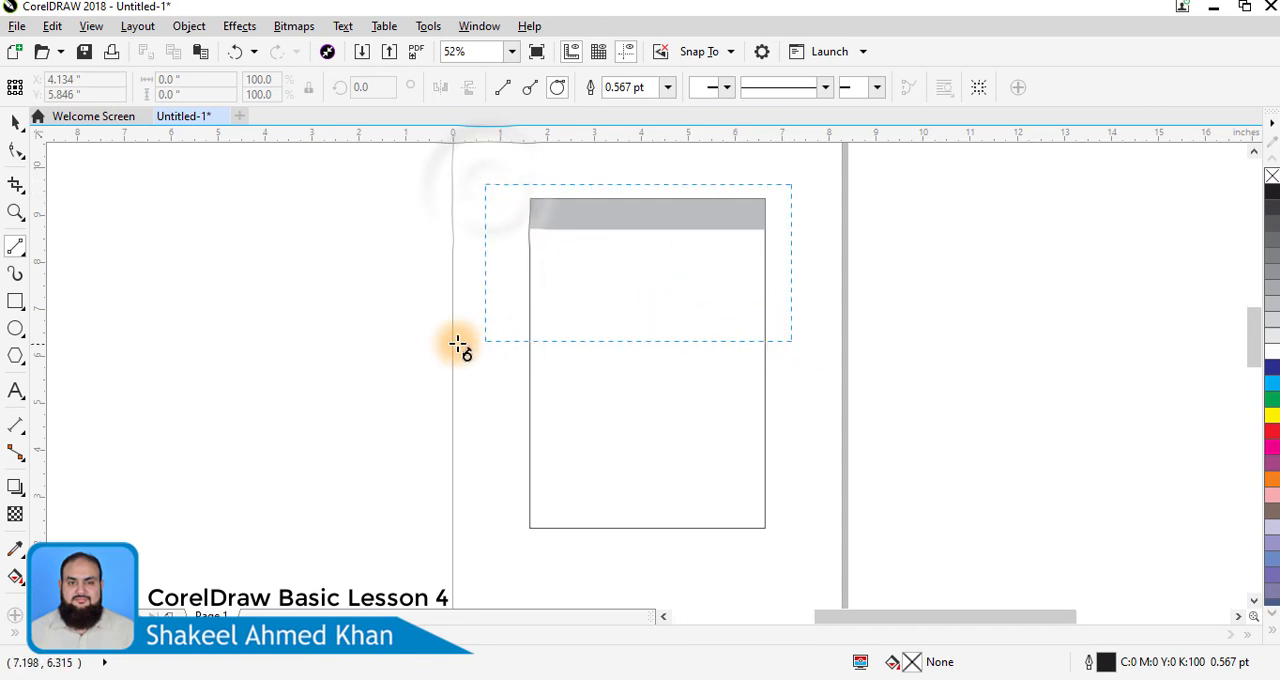
{"action": "left_click", "coordinate": [325, 343]}
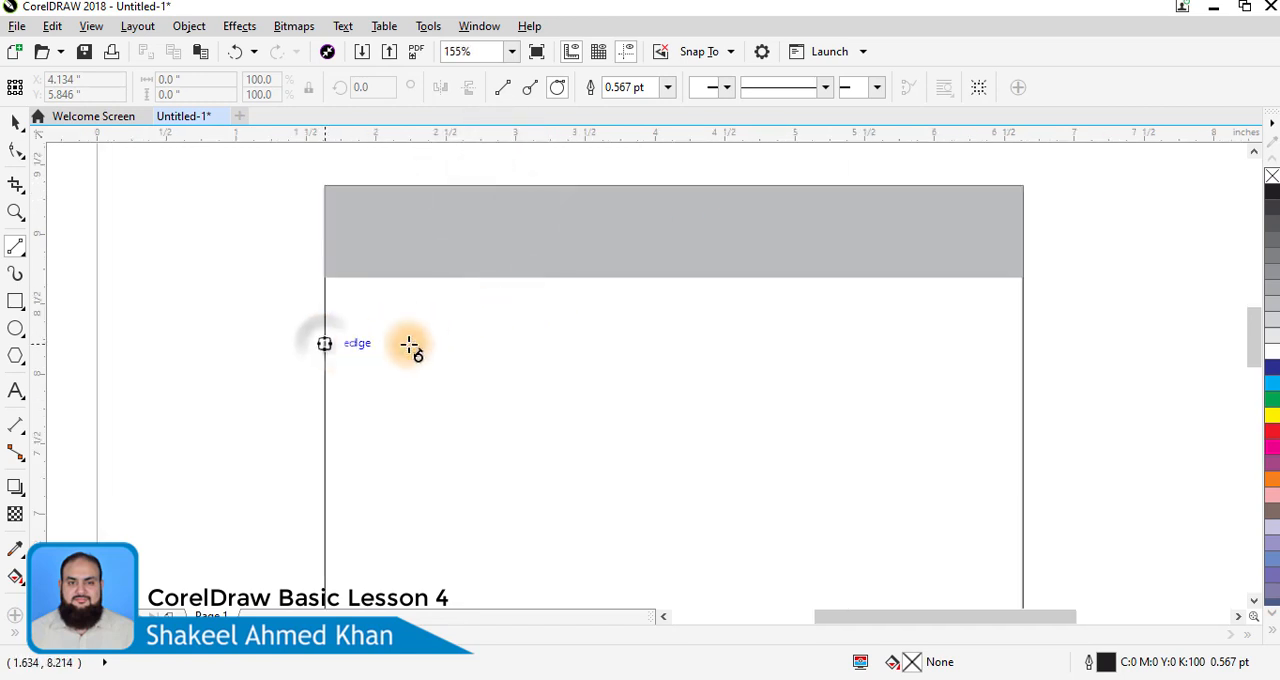
{"action": "left_click", "coordinate": [1025, 344]}
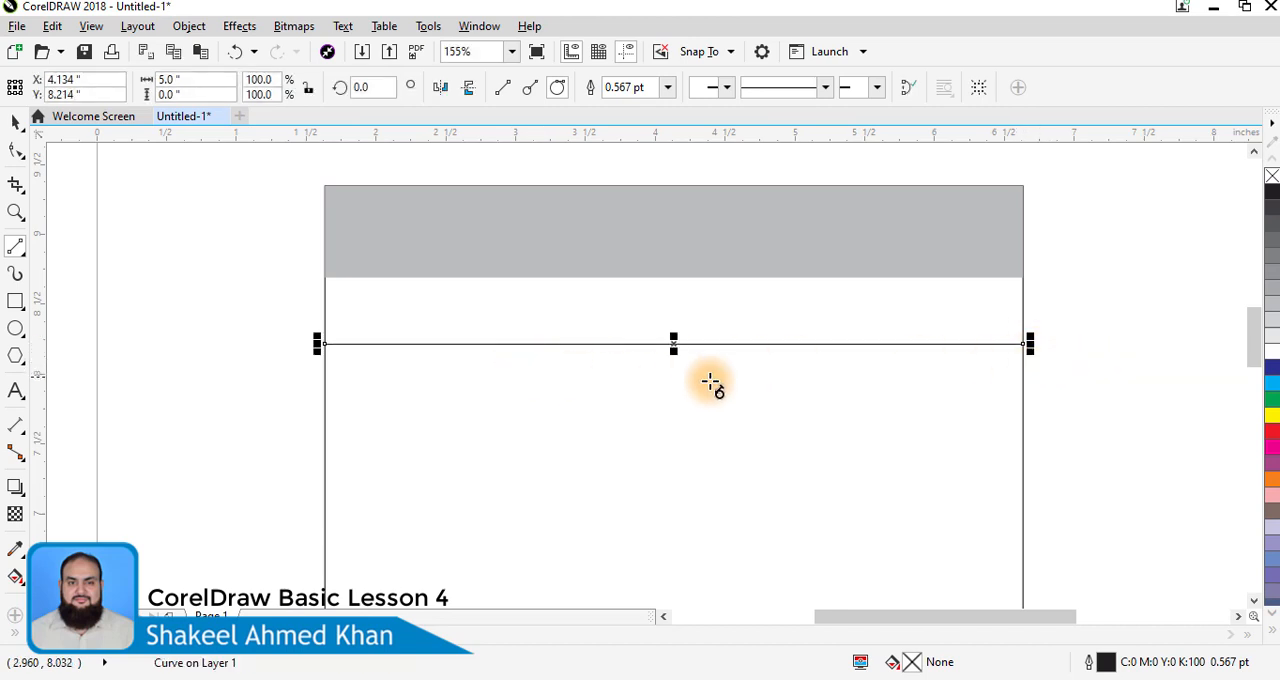
- Set the line's outline width to 1.0 pt and give it a short-dashed line style
{"action": "left_click", "coordinate": [13, 122]}
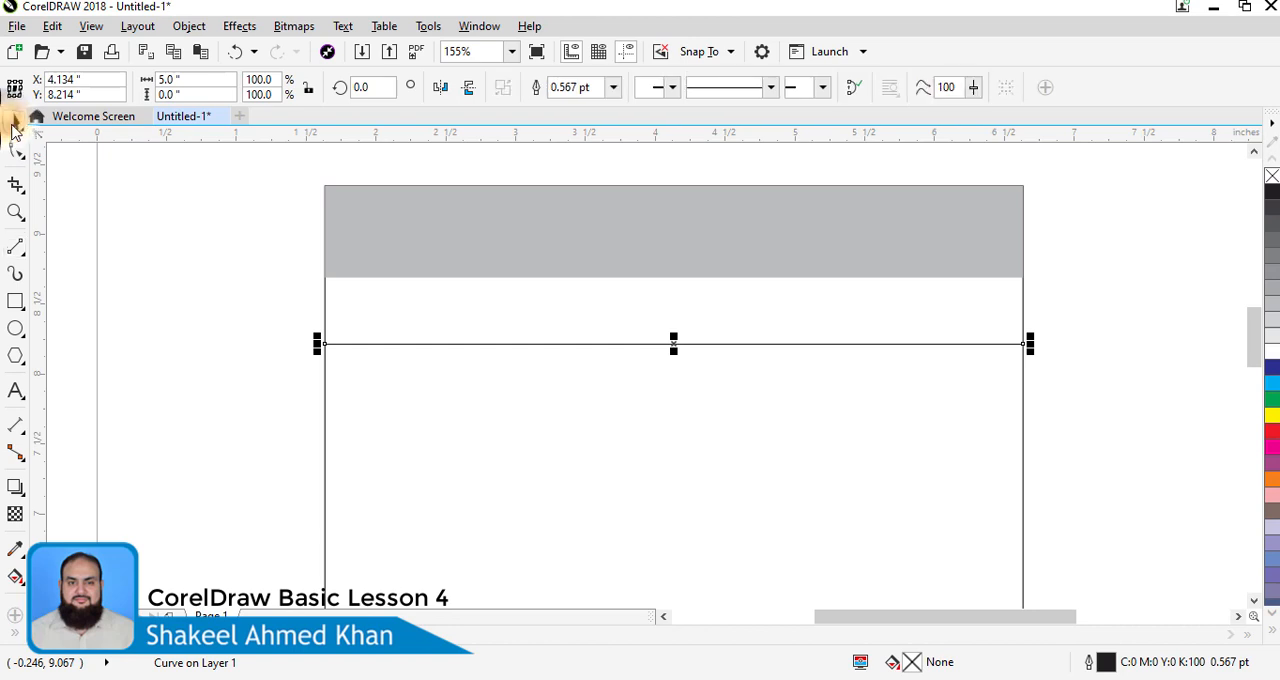
{"action": "left_click", "coordinate": [613, 88]}
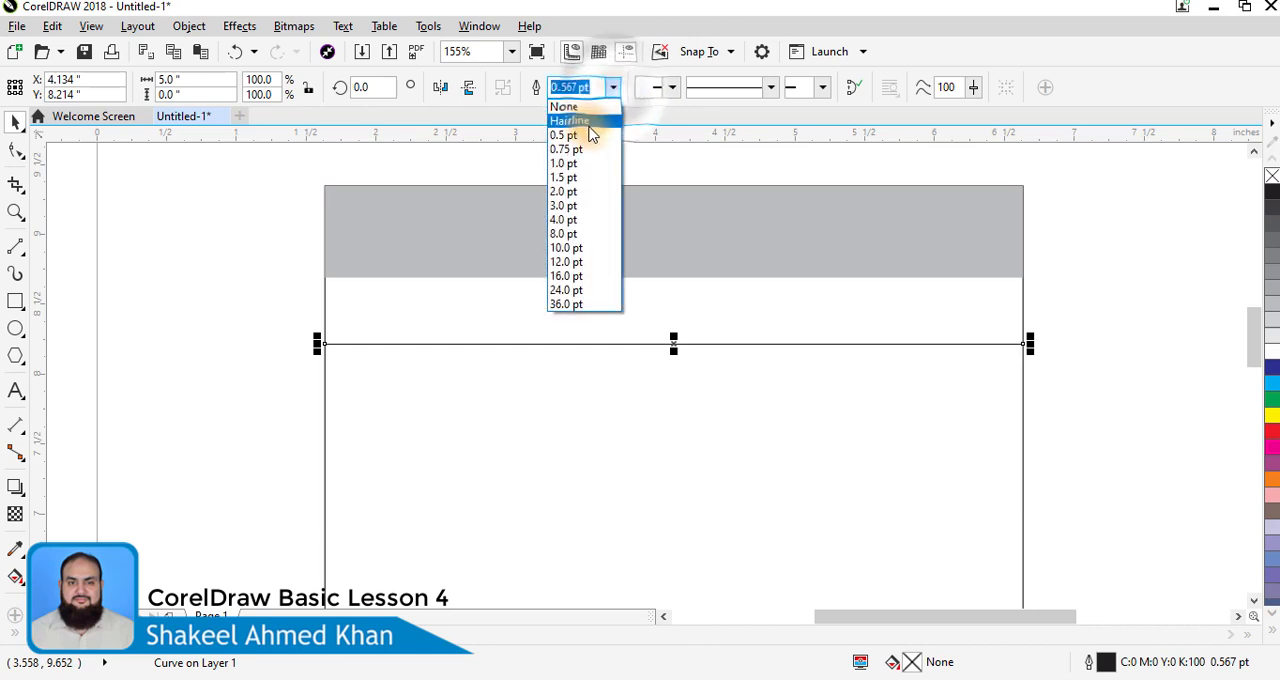
{"action": "left_click", "coordinate": [565, 163]}
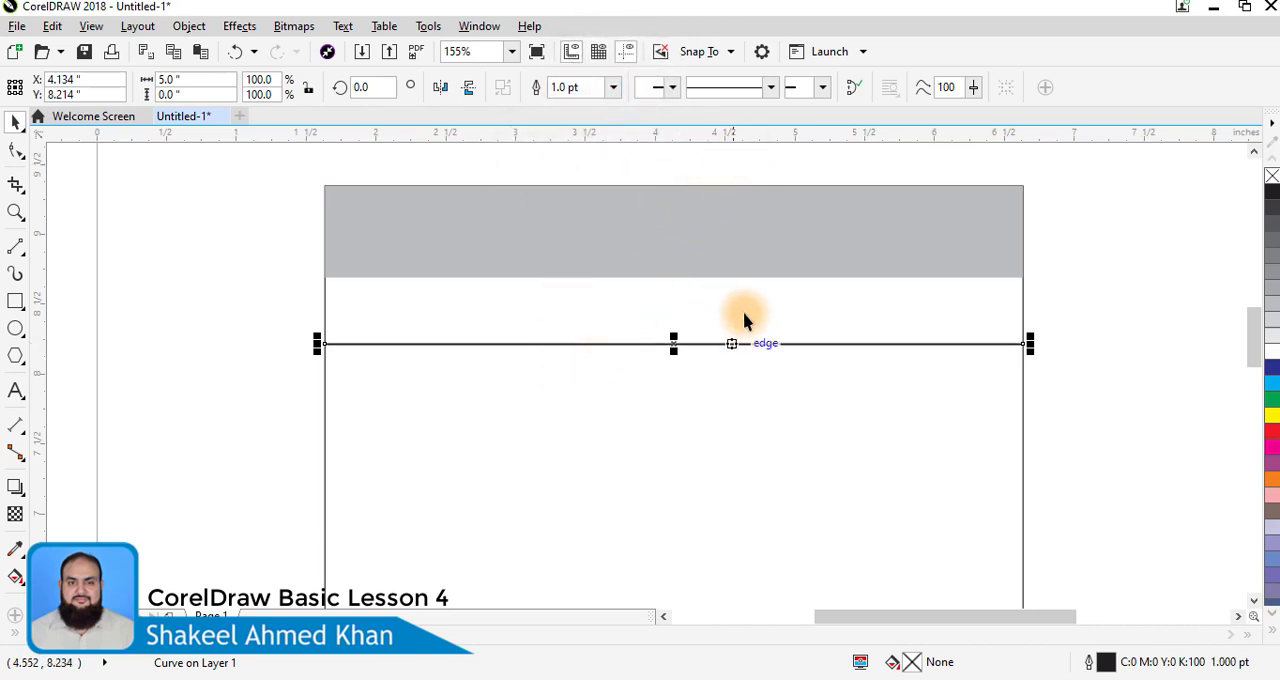
{"action": "left_click", "coordinate": [772, 89]}
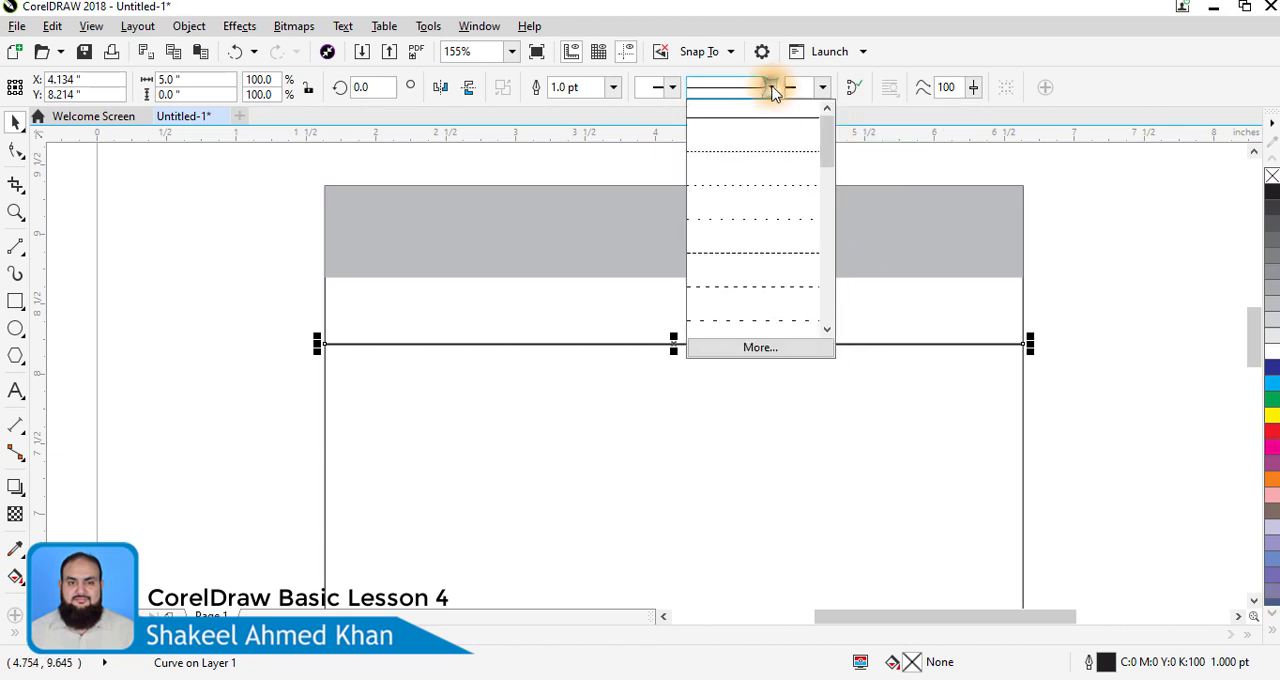
{"action": "left_click", "coordinate": [775, 255]}
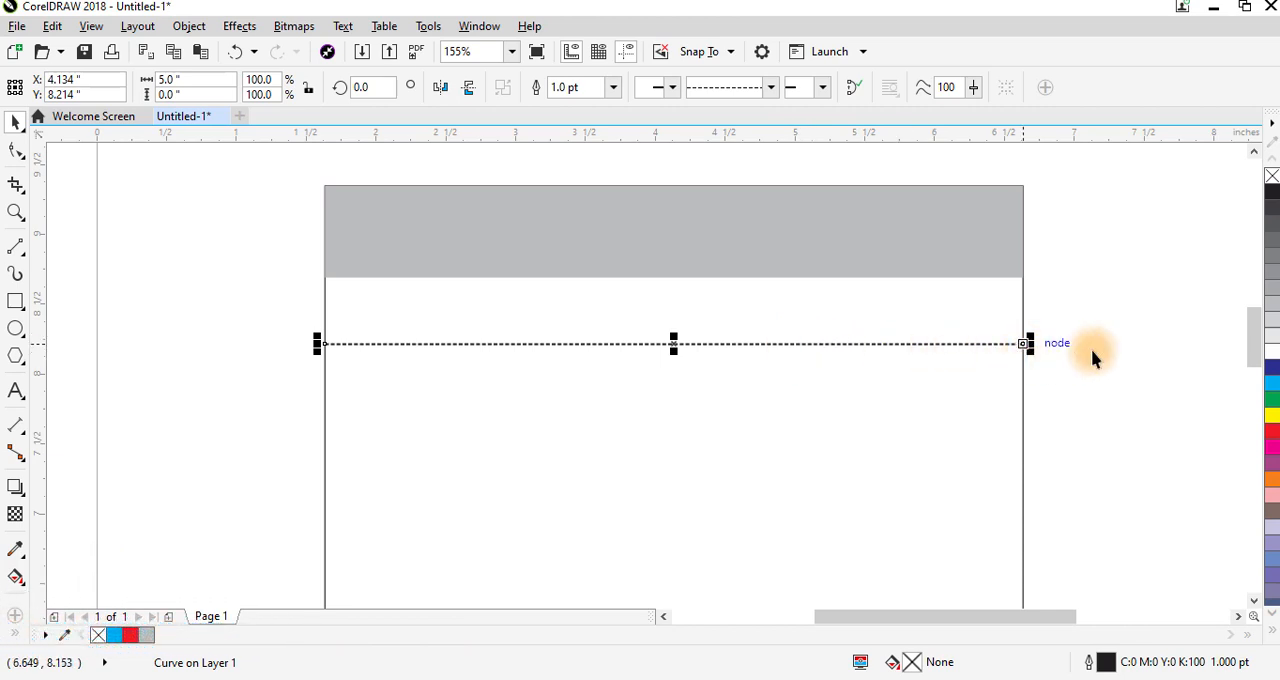
- Colour the dashed line 60% Black and move it straight up towards the grey band, to about Y 8.38 inches
{"action": "right_click", "coordinate": [1272, 322]}
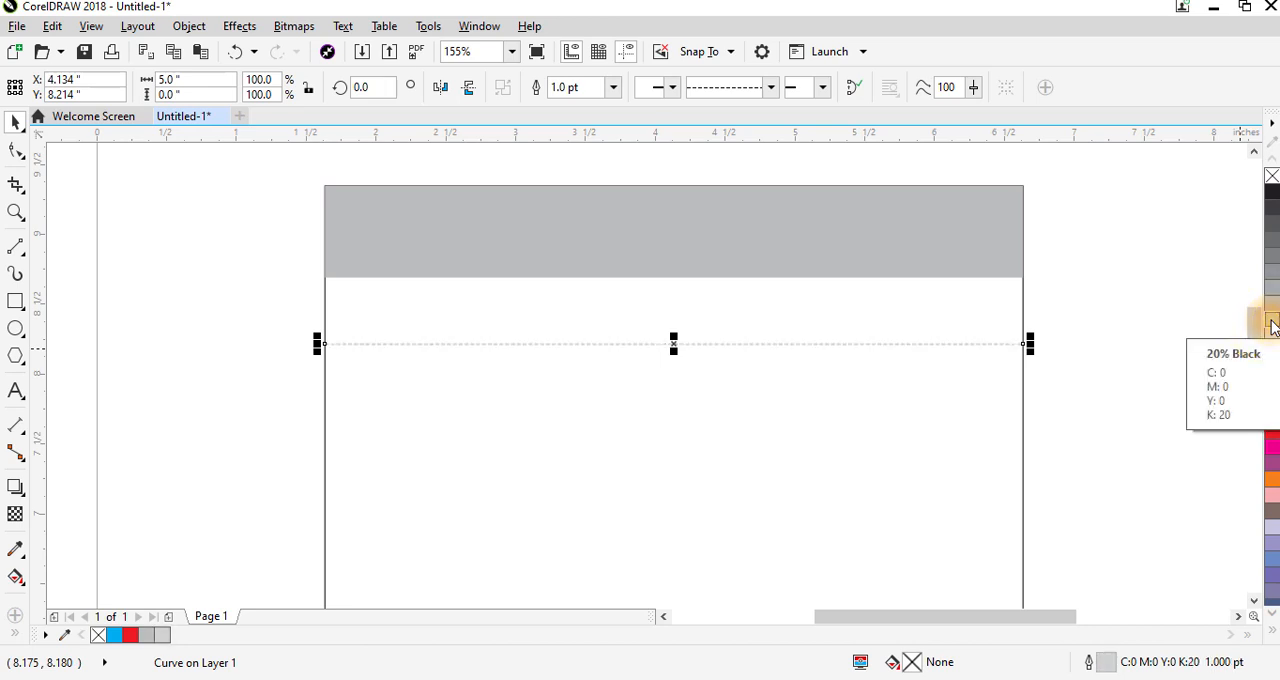
{"action": "right_click", "coordinate": [1272, 258]}
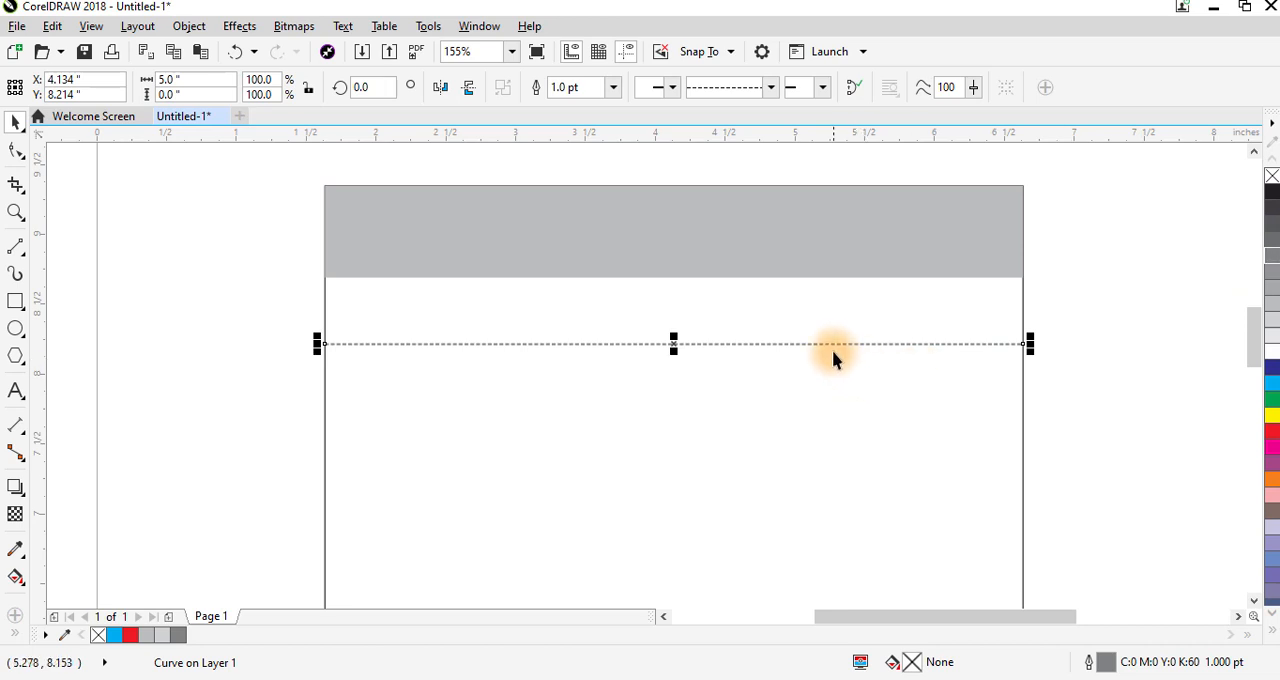
{"action": "left_click_drag", "start_coordinate": [670, 343], "coordinate": [673, 321]}
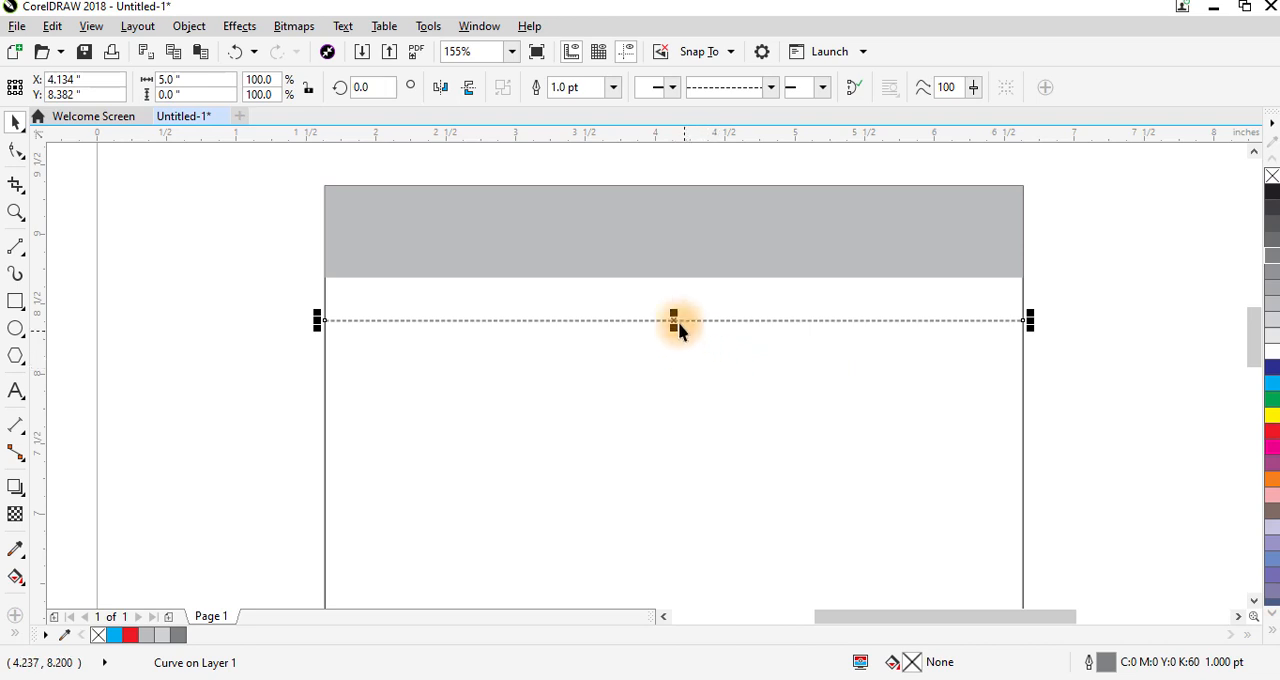
- Place a copy of the dashed line directly below the original, at about Y 8.06 inches
{"action": "left_click", "coordinate": [674, 320]}
{"action": "left_click_drag", "start_coordinate": [674, 320], "coordinate": [673, 372]}
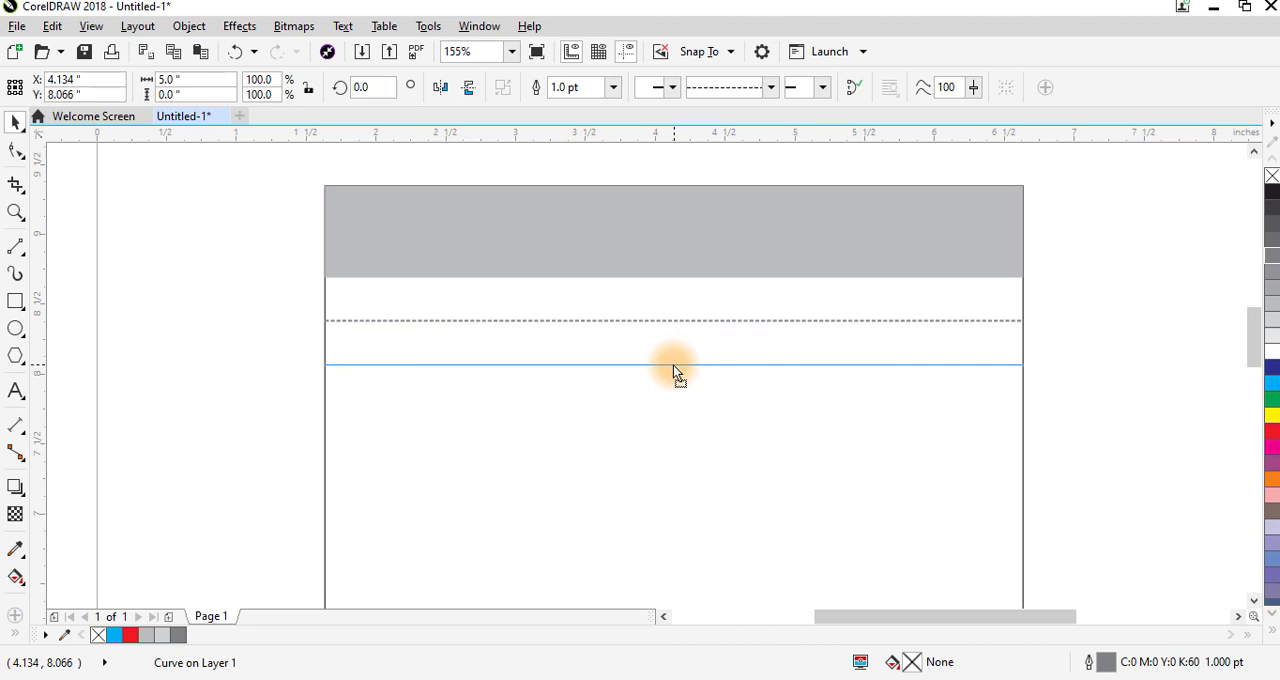
{"action": "left_click_drag", "start_coordinate": [673, 366], "coordinate": [657, 367]}
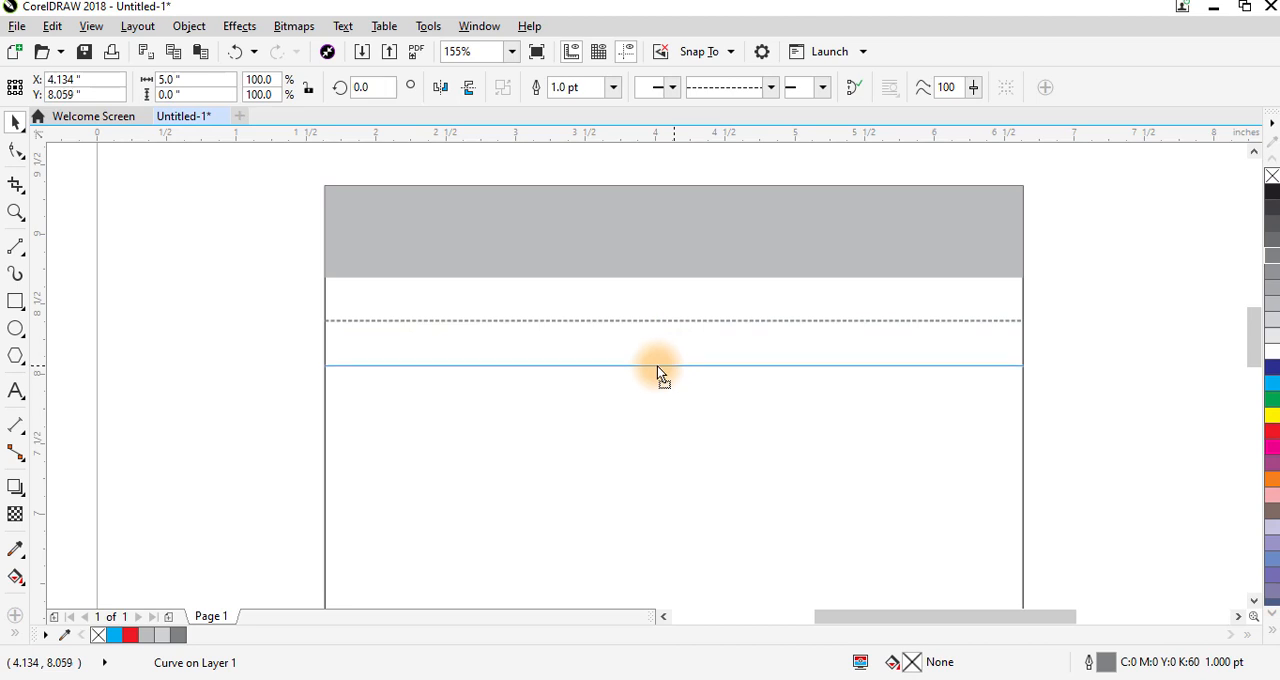
{"action": "left_click_drag", "start_coordinate": [657, 366], "coordinate": [657, 366]}
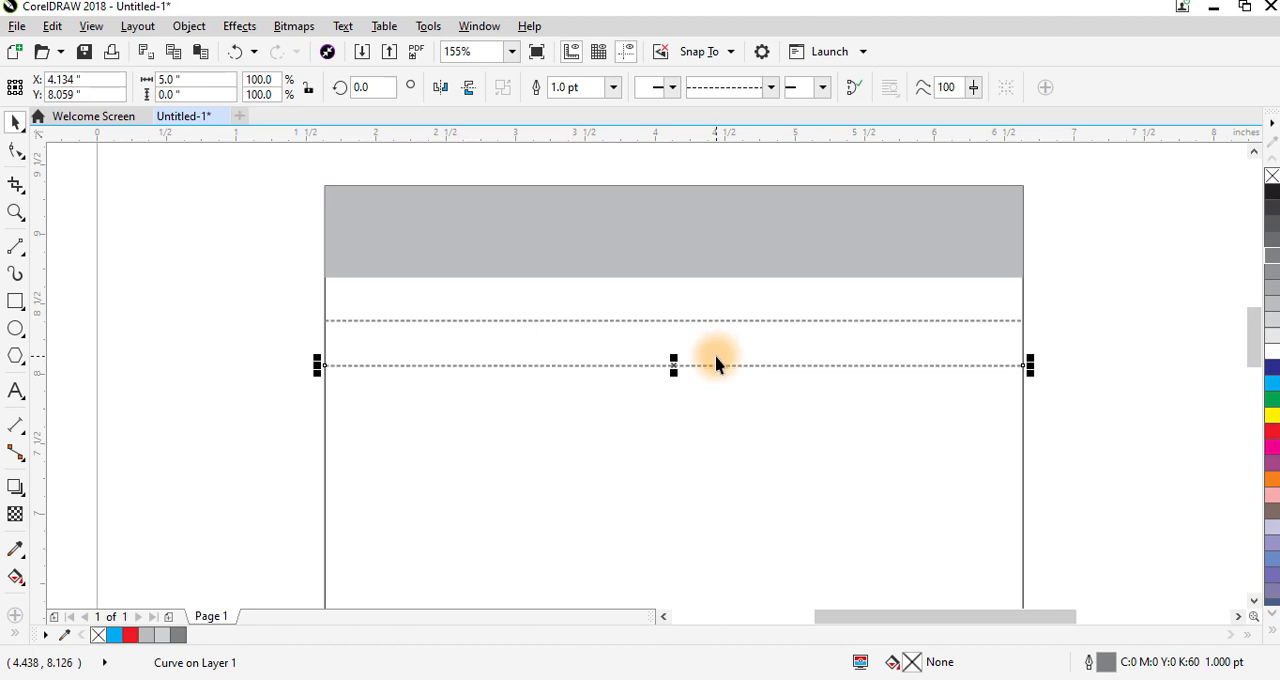
- Repeat the dashed line's duplication at the same spacing down the large rectangle, ending at about Y 2.58 inches
{"action": "key", "text": "shift+F4"}
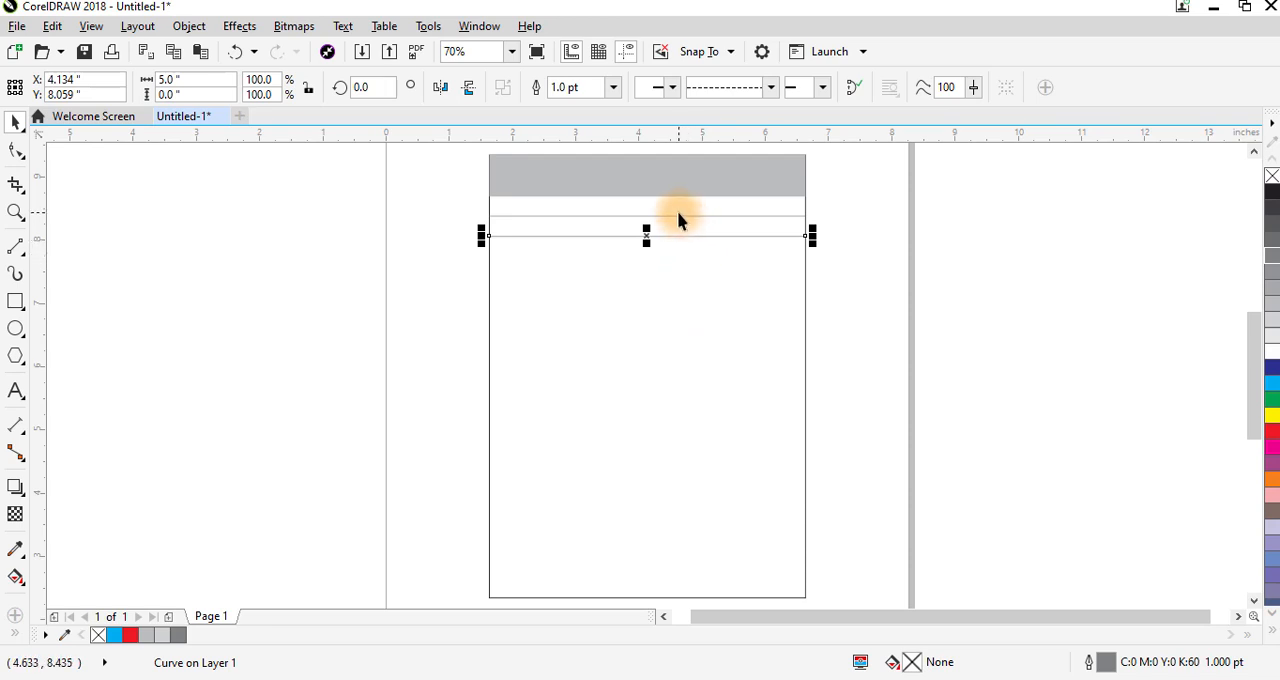
{"action": "key", "text": "F4"}
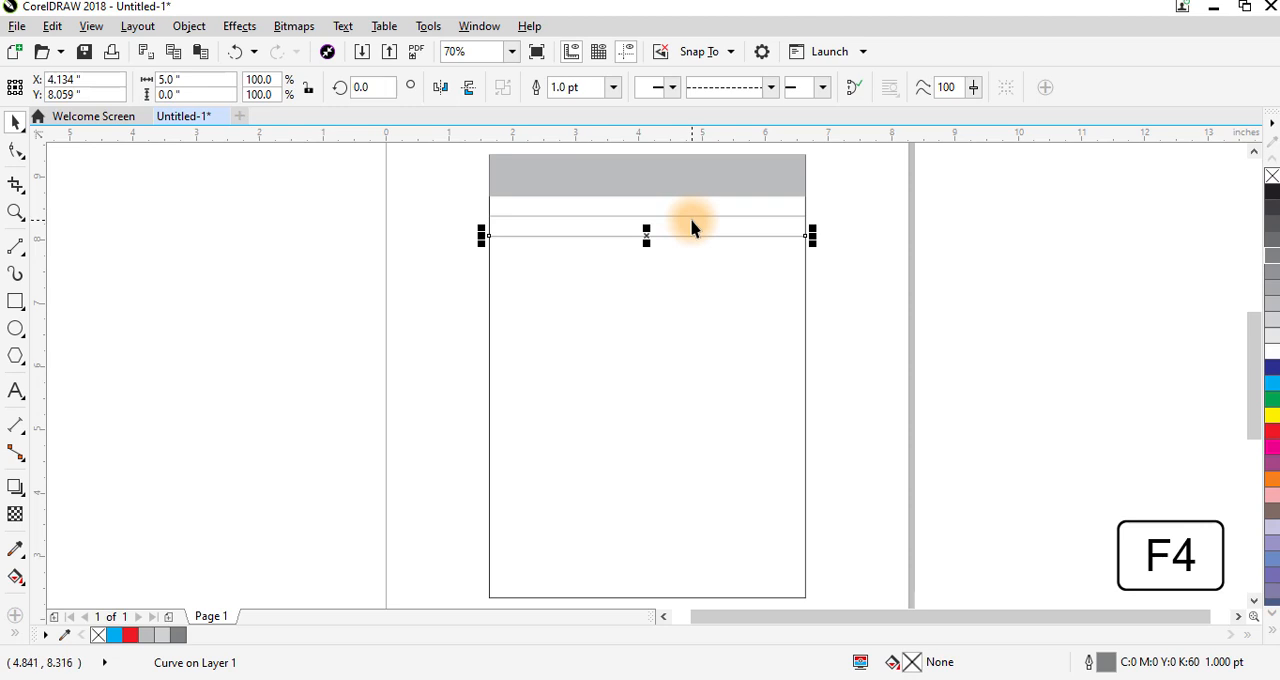
{"action": "key", "text": "ctrl+d"}
{"action": "key", "text": "ctrl+d"}
{"action": "key", "text": "ctrl+d"}
{"action": "key", "text": "ctrl+d"}
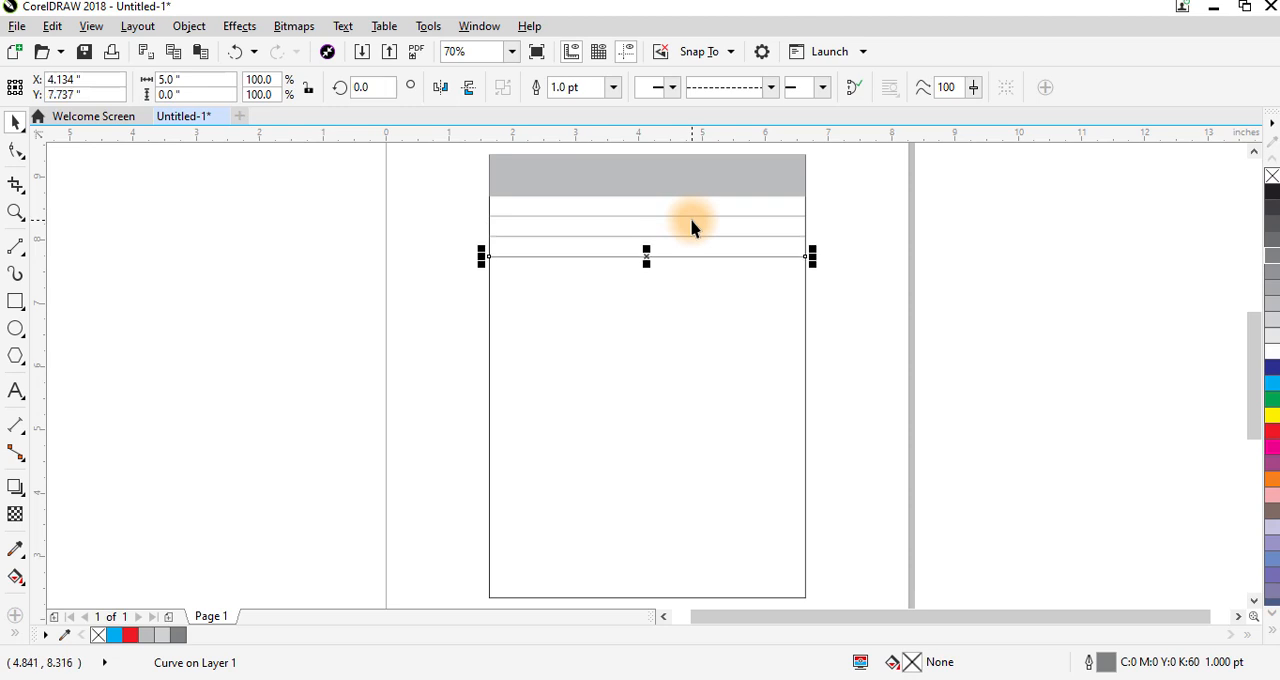
{"action": "key", "text": "ctrl+d"}
{"action": "key", "text": "ctrl+d"}
{"action": "key", "text": "ctrl+d"}
{"action": "key", "text": "ctrl+d"}
{"action": "key", "text": "ctrl+d"}
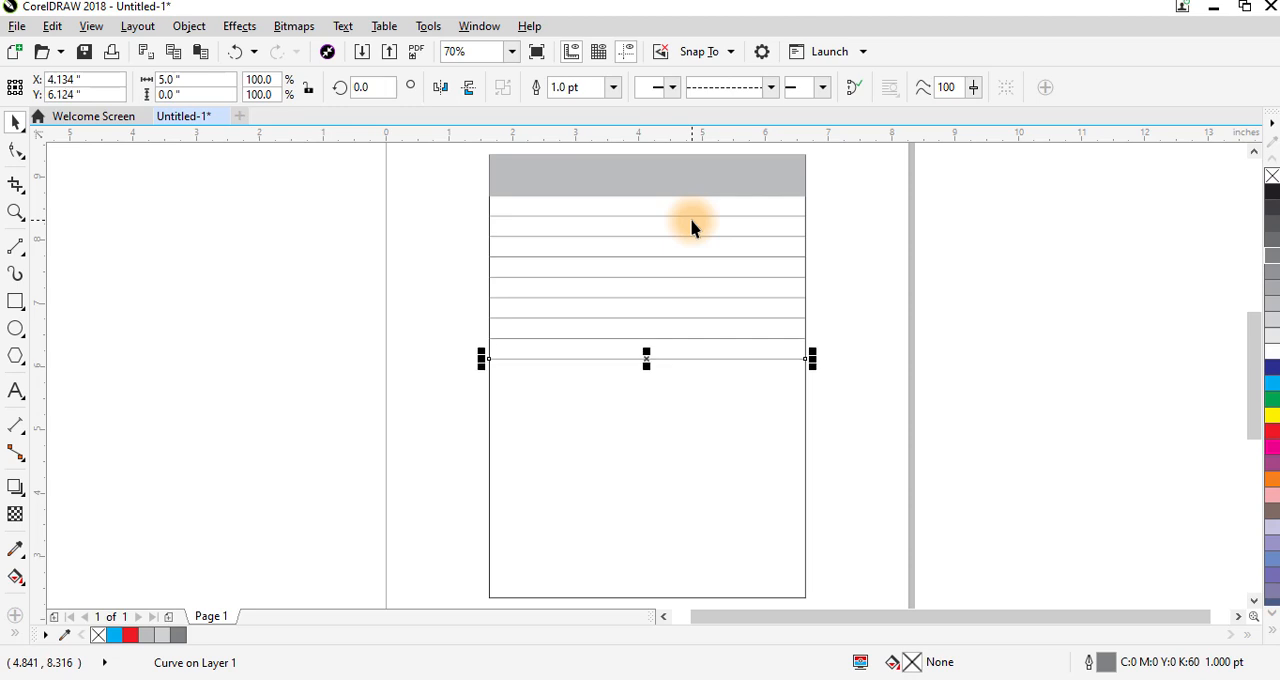
{"action": "key", "text": "ctrl+d"}
{"action": "key", "text": "ctrl+d"}
{"action": "key", "text": "ctrl+d"}
{"action": "key", "text": "ctrl+d"}
{"action": "key", "text": "ctrl+d"}
{"action": "key", "text": "ctrl+d"}
{"action": "key", "text": "ctrl+d"}
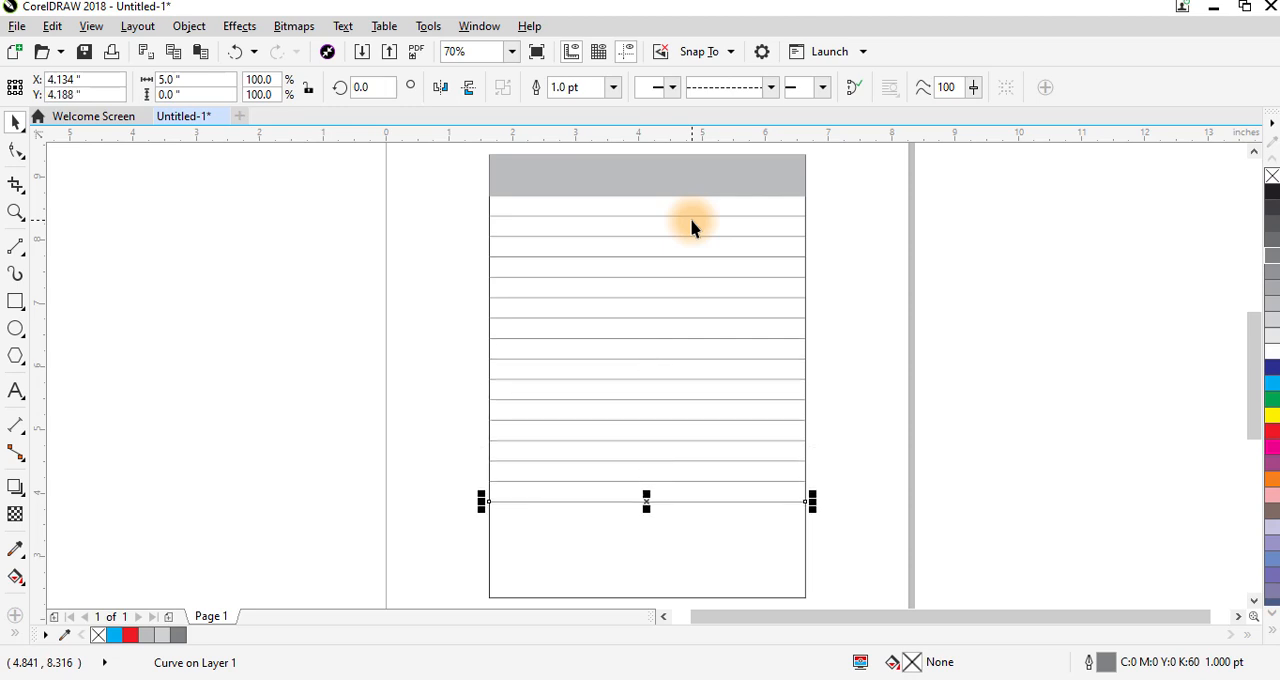
{"action": "key", "text": "ctrl+r"}
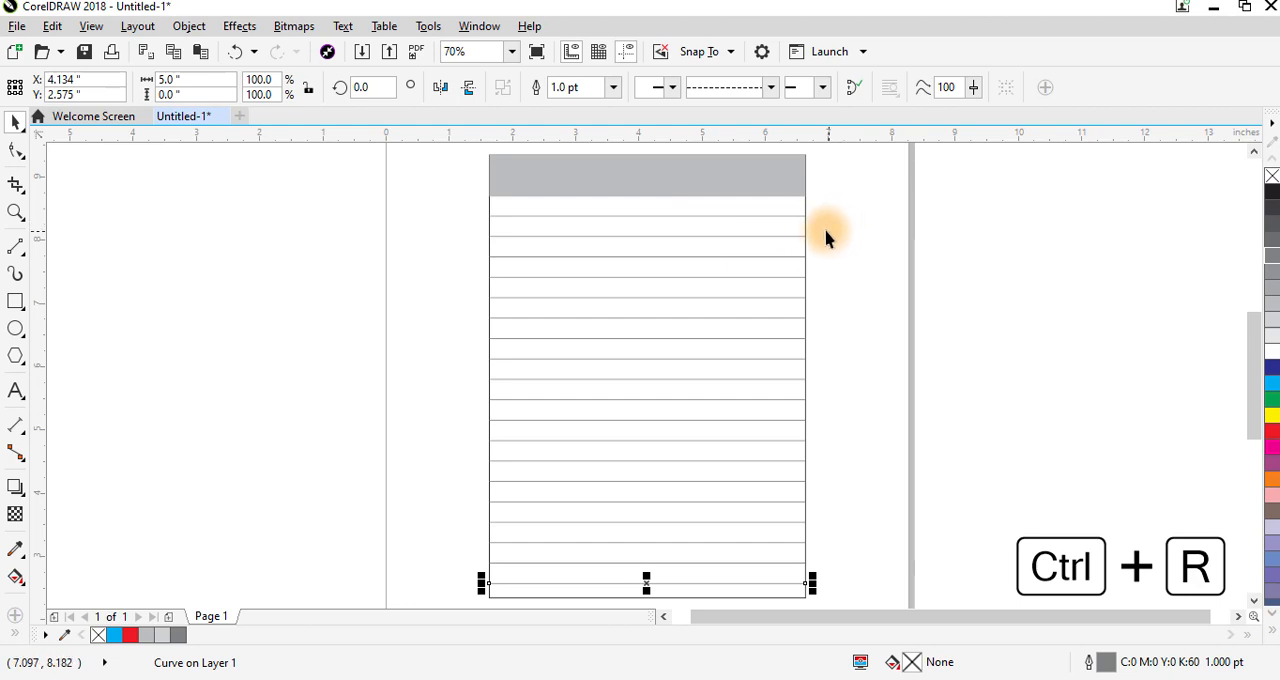
- Compress all the dashed lines together vertically to 97.5%, raising the lowest line from the rectangle's lower edge, and deselect them
{"action": "left_click_drag", "start_coordinate": [826, 207], "coordinate": [401, 600]}
{"action": "left_click_drag", "start_coordinate": [646, 587], "coordinate": [658, 578]}
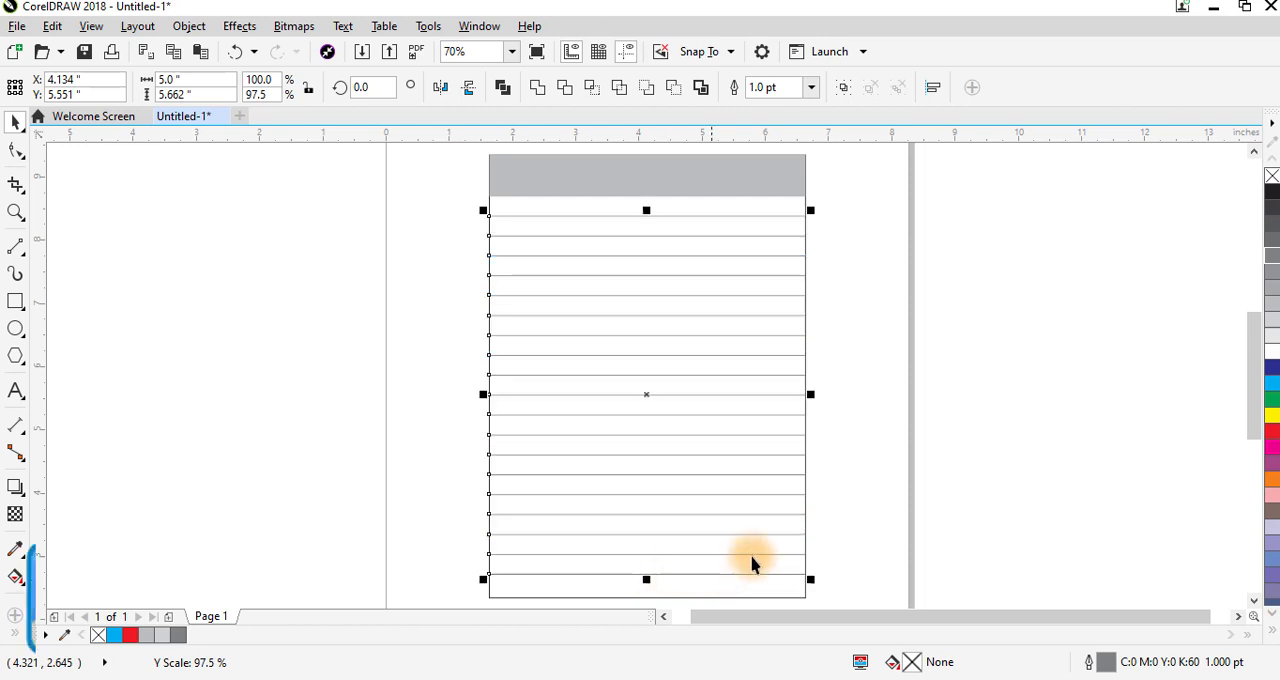
{"action": "left_click", "coordinate": [889, 460]}
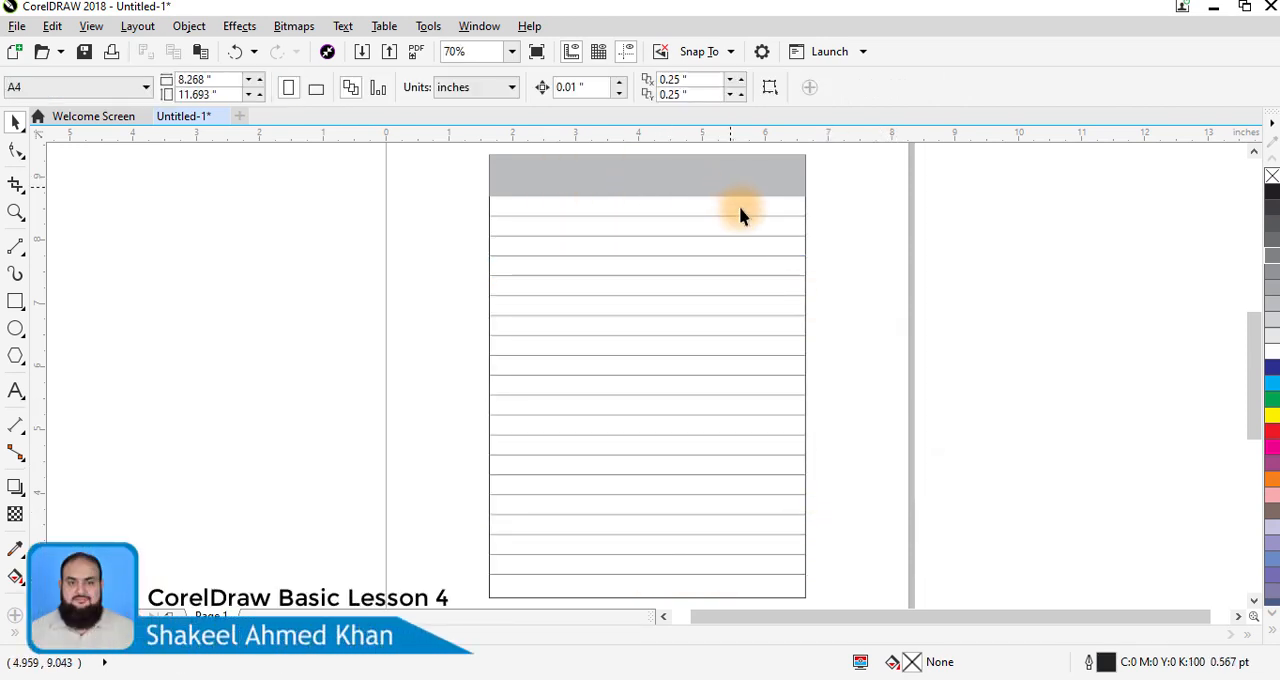
- Draw a horizontal line about 1.31 inches long inward from the grey band's left edge at about Y 8.86 inches, and make it 0.75 pt thick
{"action": "key", "text": "z"}
{"action": "left_click_drag", "start_coordinate": [412, 276], "coordinate": [871, 137]}
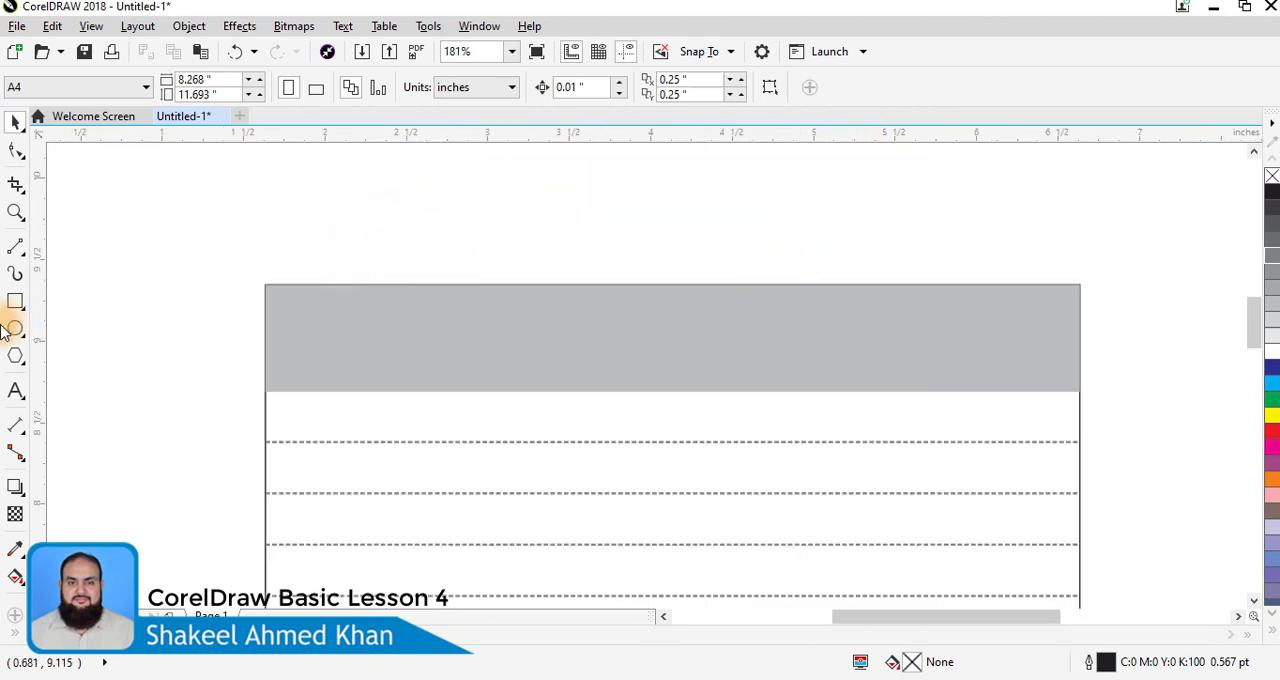
{"action": "left_click", "coordinate": [17, 252]}
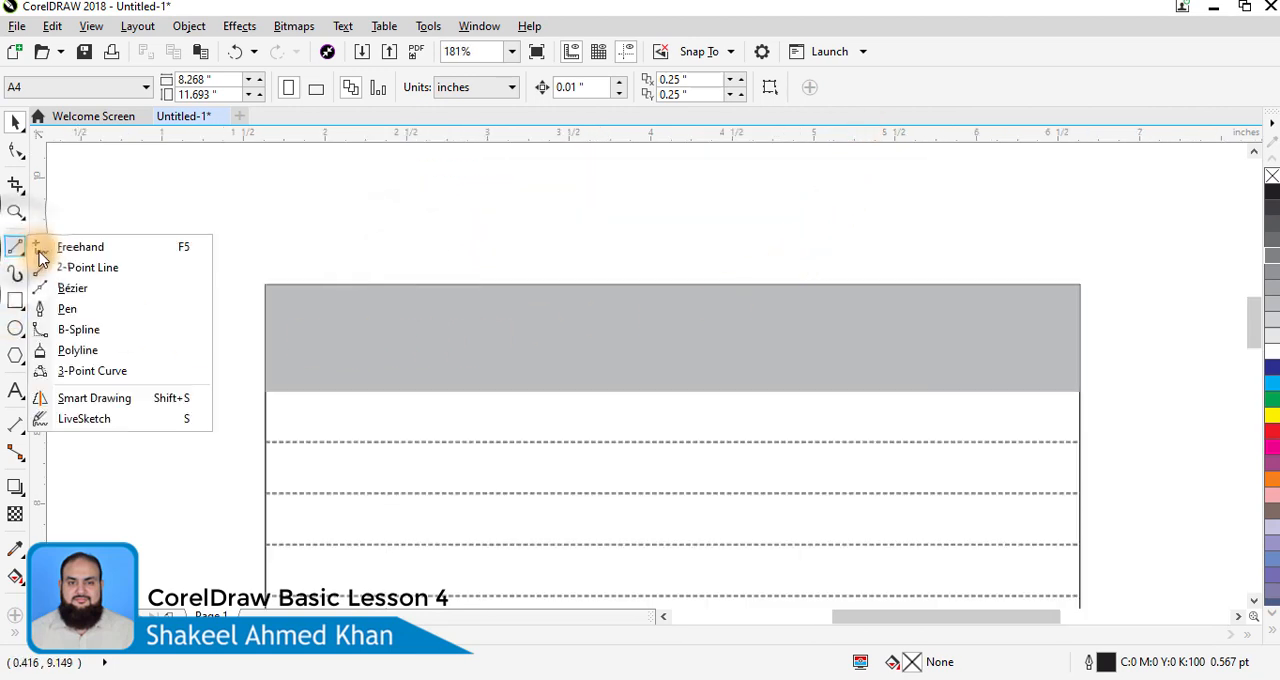
{"action": "left_click", "coordinate": [66, 249]}
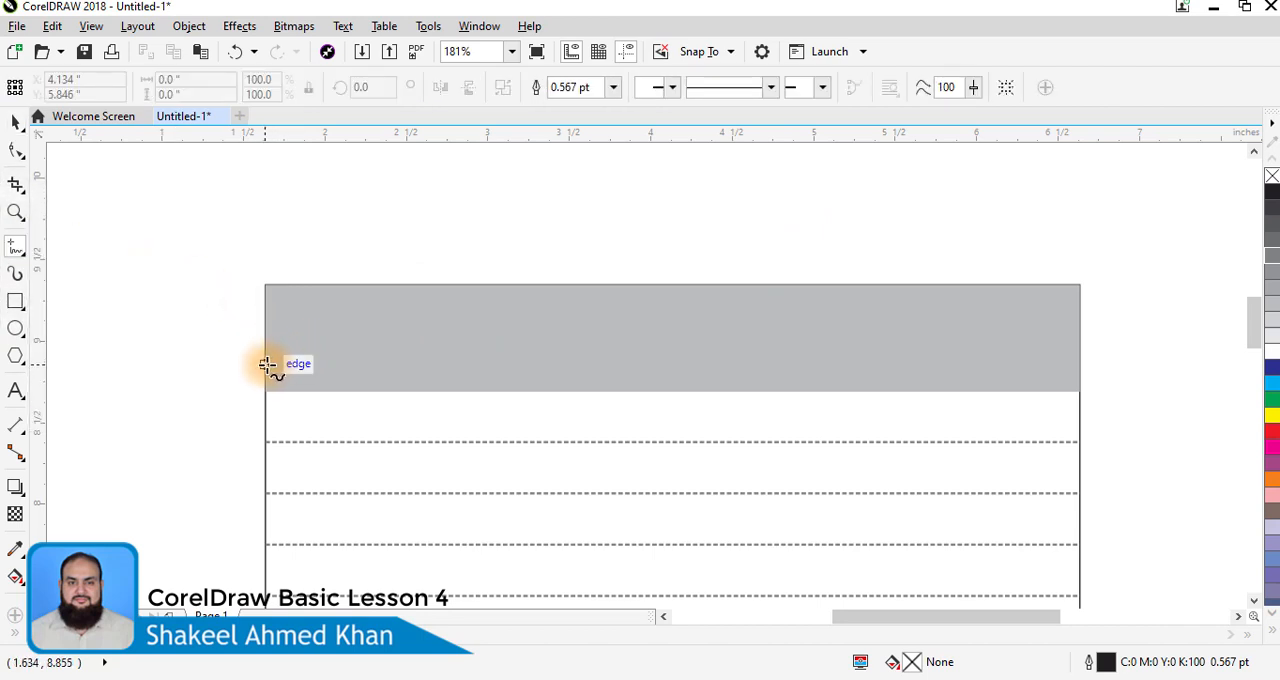
{"action": "left_click", "coordinate": [266, 364]}
{"action": "left_click", "coordinate": [485, 364]}
{"action": "left_click", "coordinate": [15, 121]}
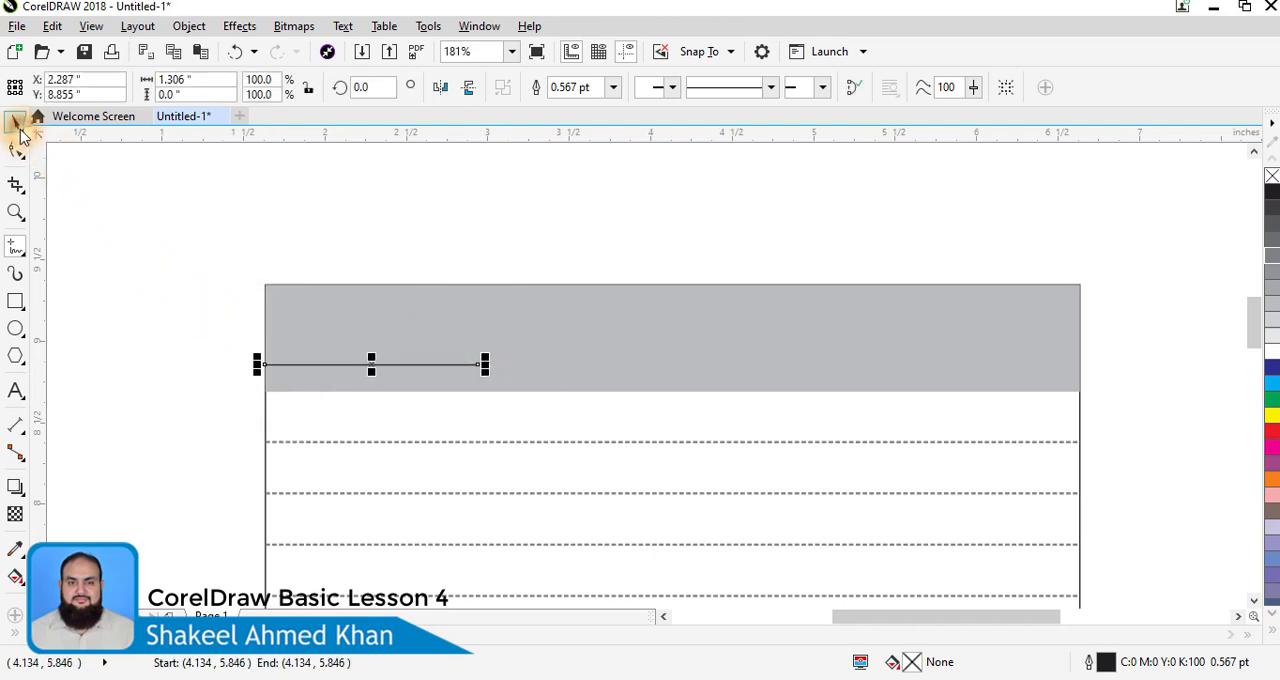
{"action": "left_click", "coordinate": [614, 88]}
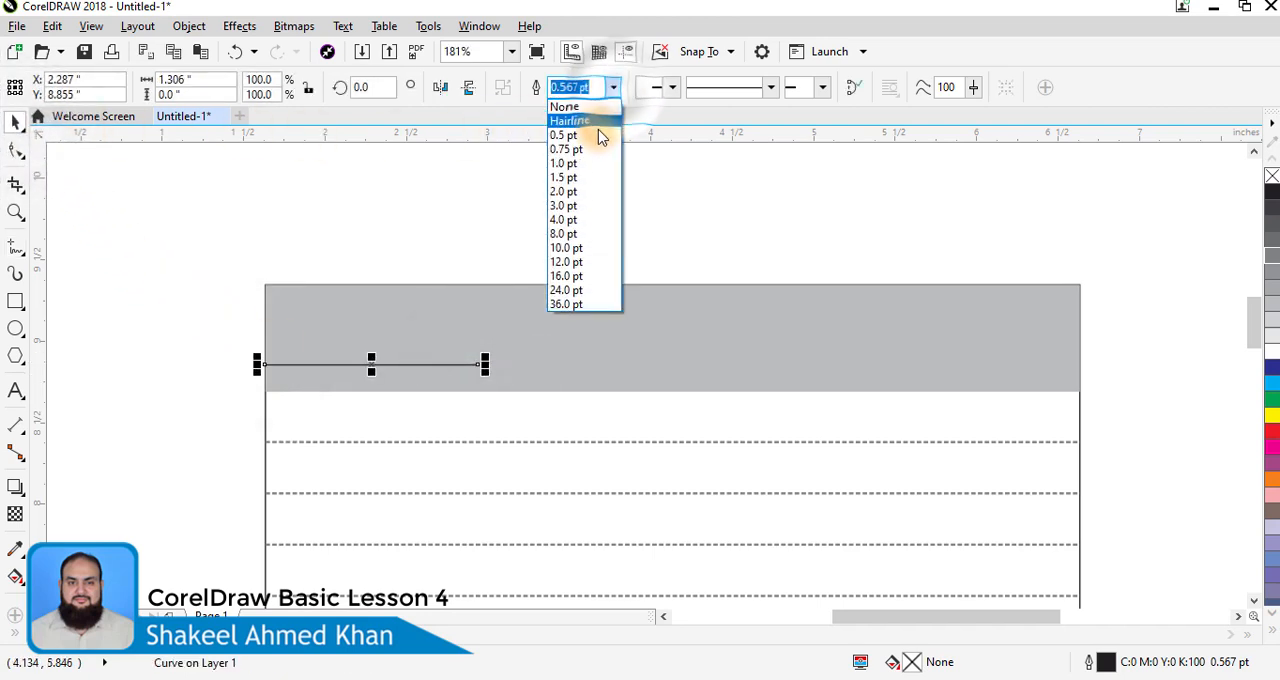
{"action": "left_click", "coordinate": [567, 150]}
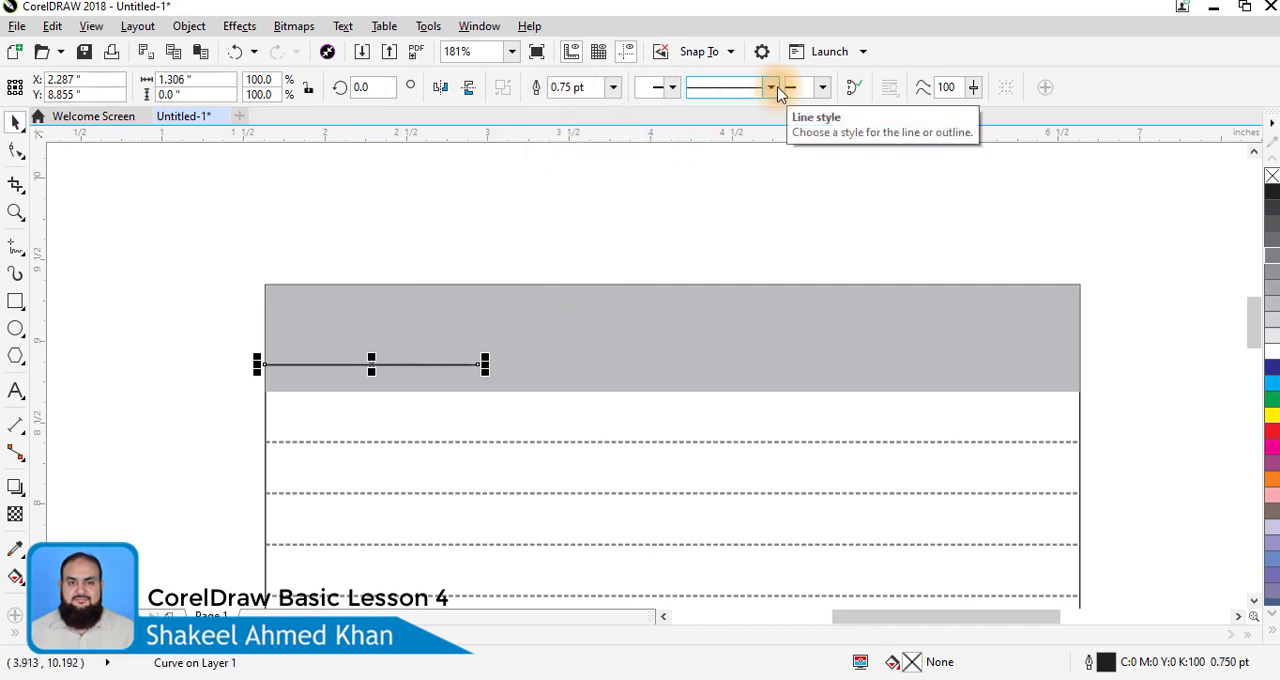
- Place a copy of the short line at the same height against the grey band's right edge, centred at about X 5.98 inches
{"action": "left_click_drag", "start_coordinate": [372, 364], "coordinate": [975, 360]}
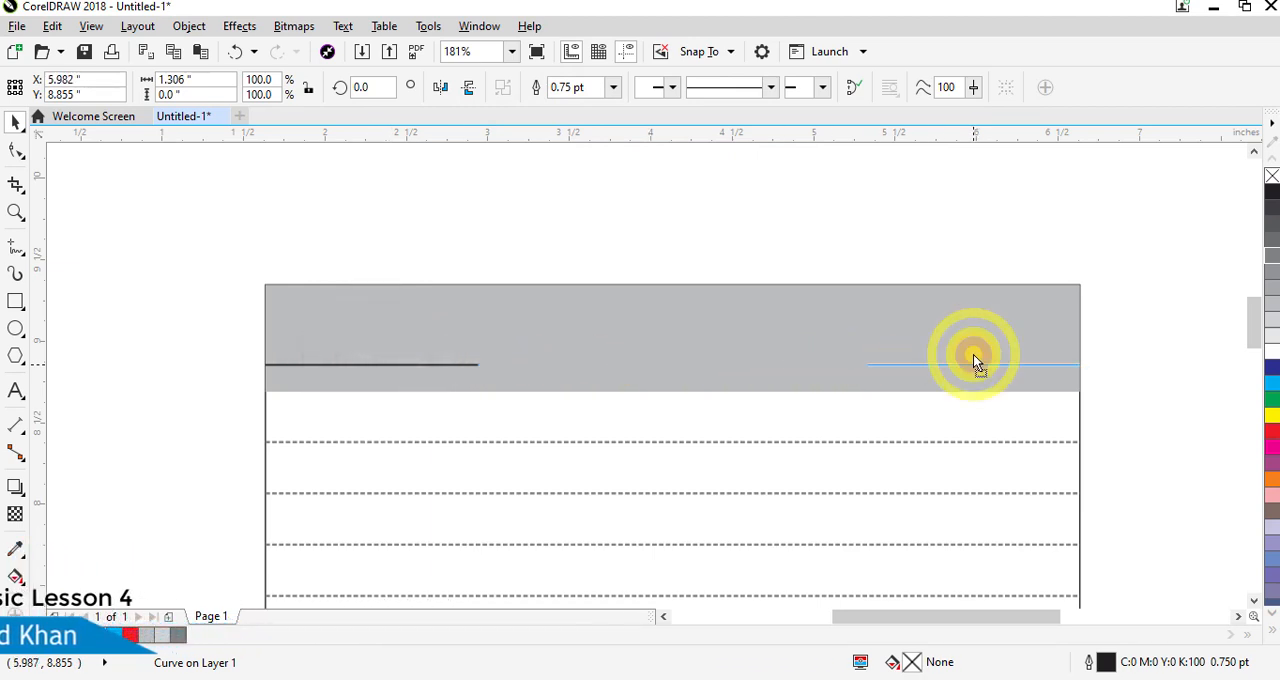
{"action": "left_click", "coordinate": [1124, 348]}
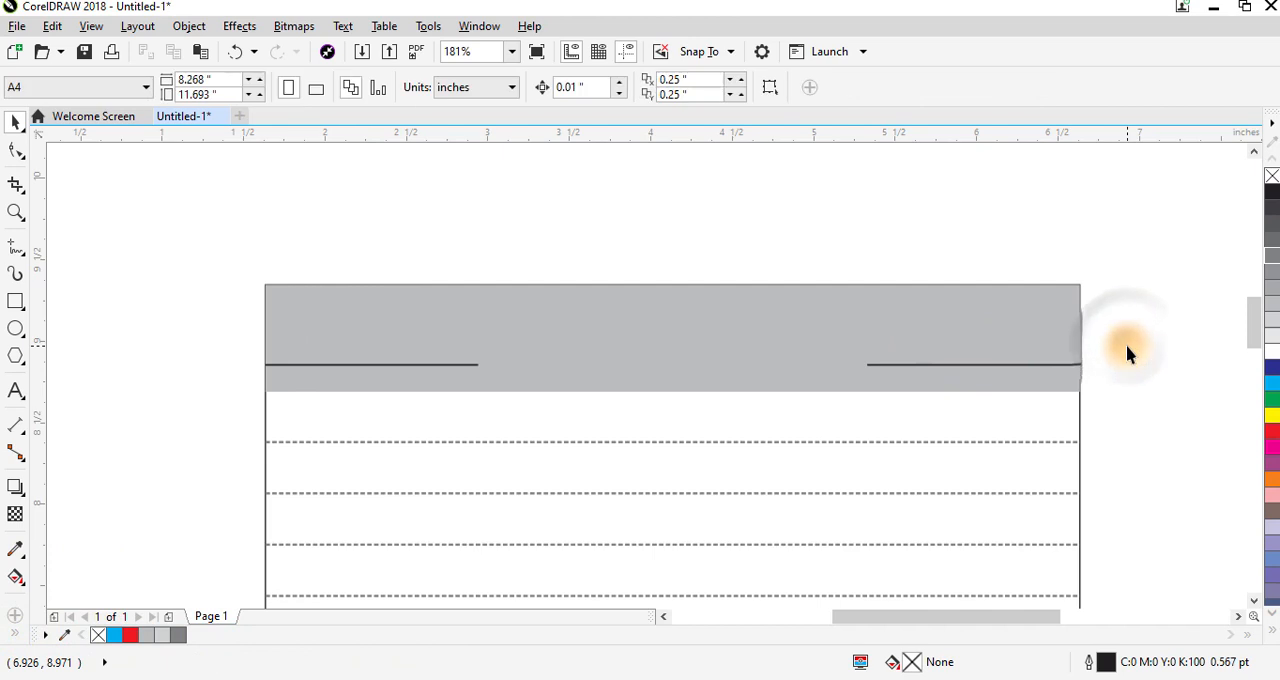
{"action": "key", "text": "shift+F4"}
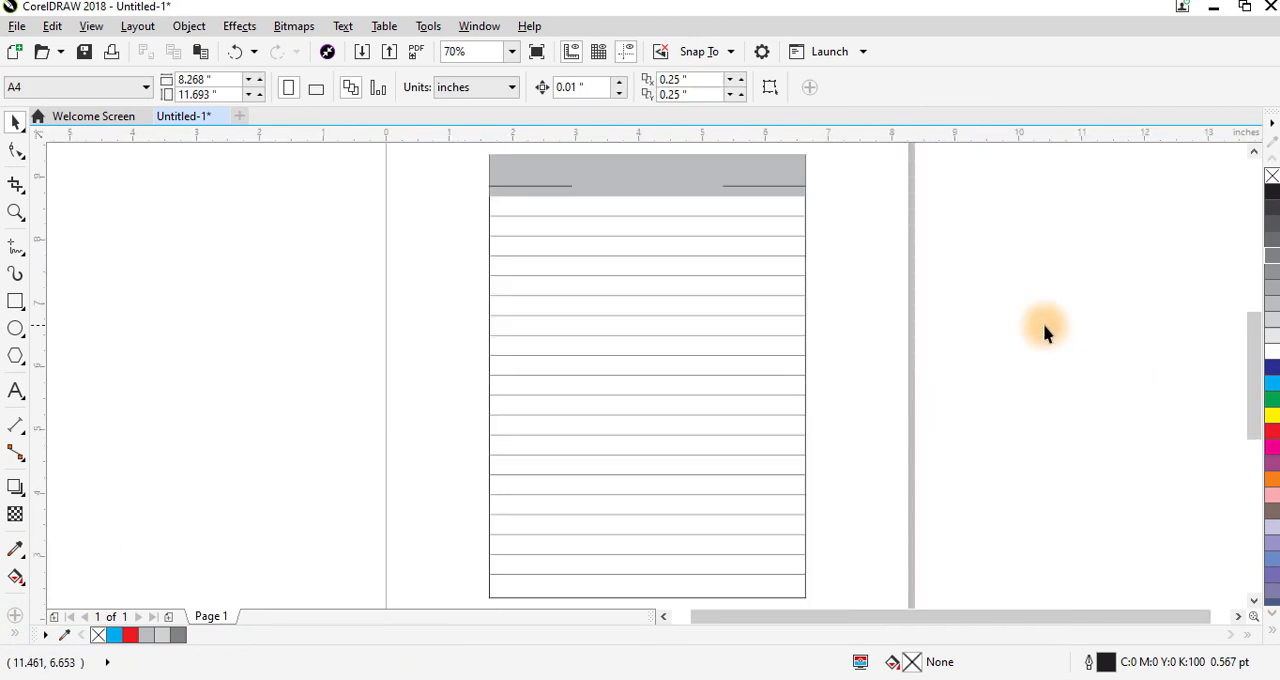